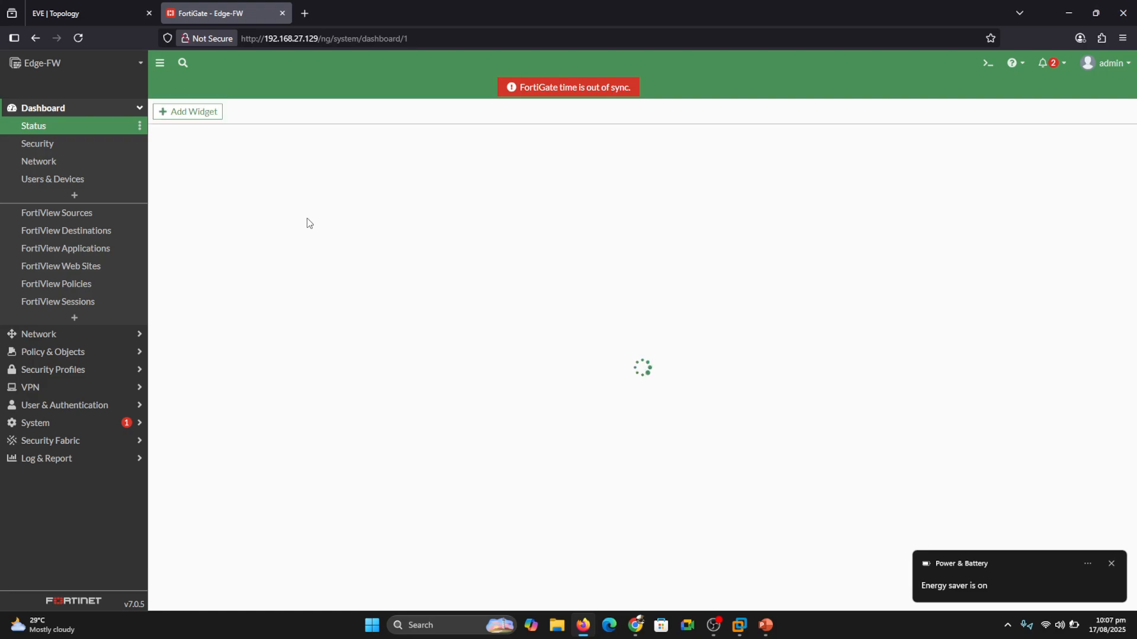
Step: Copy FW1's management address 192.168.198.143 from the EVE topology, open it in a new browser tab, and log in with the prefilled credentials
click(95, 11)
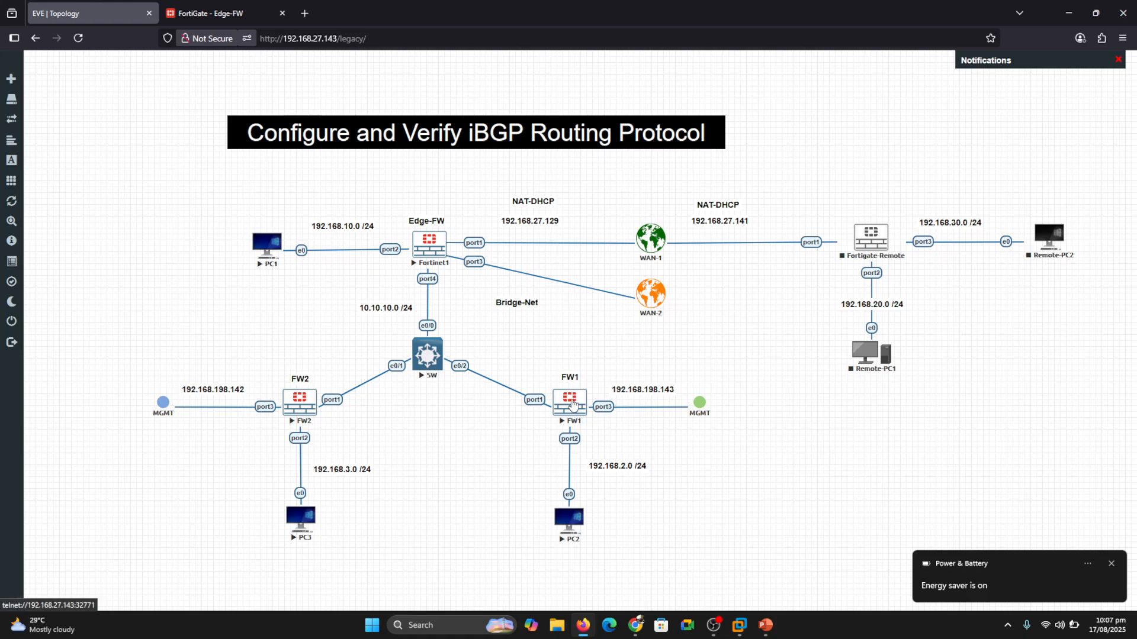
double_click(652, 390)
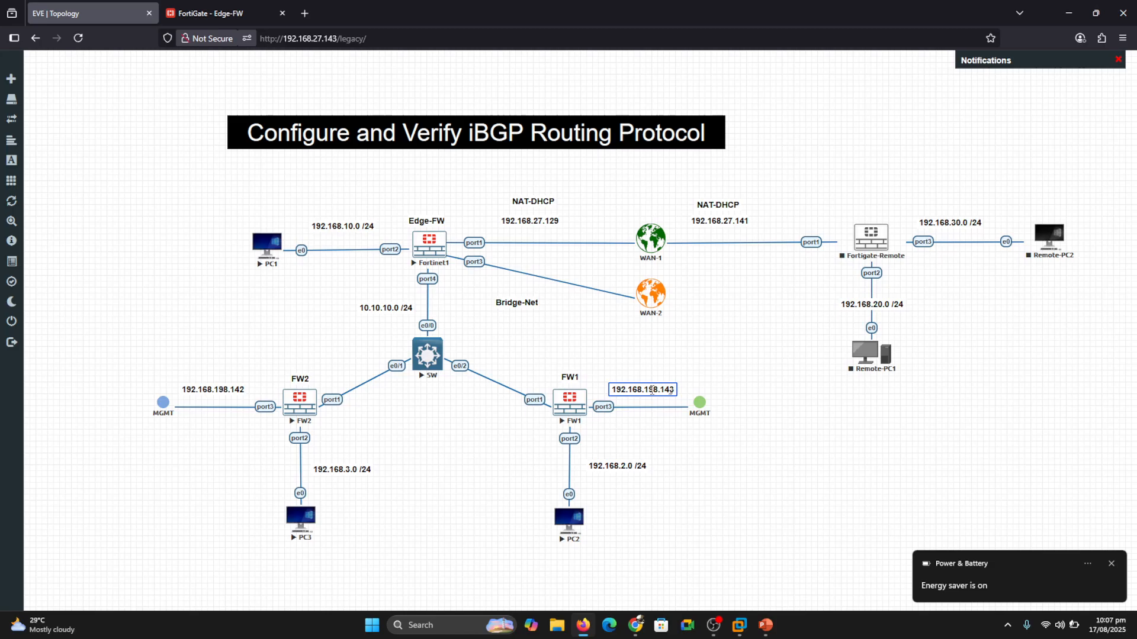
key(ctrl+a)
key(ctrl+c)
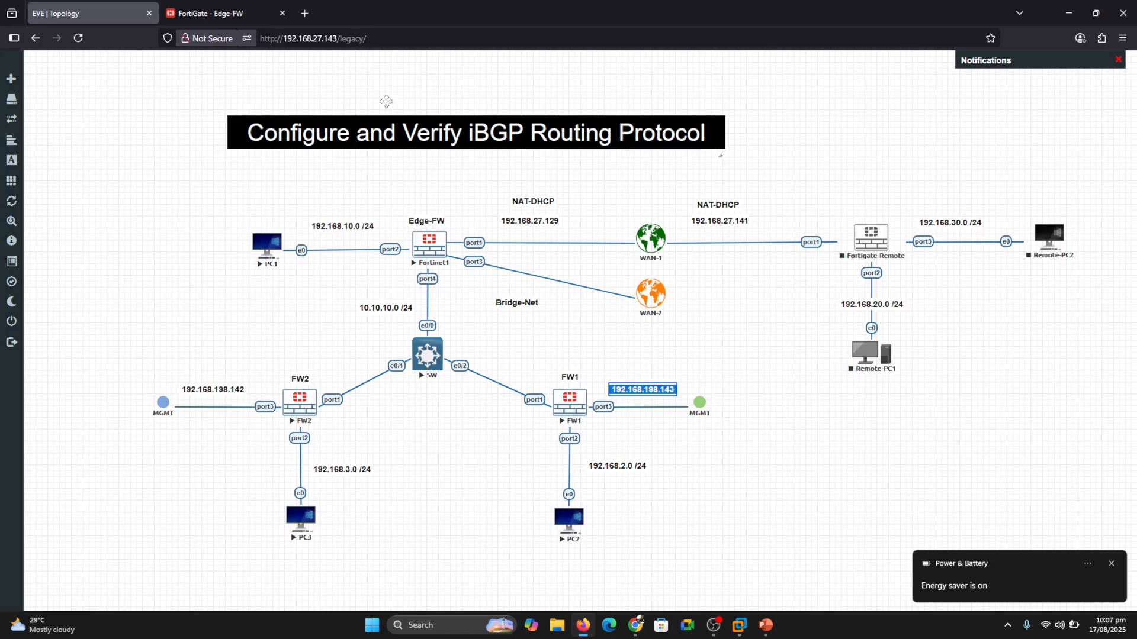
click(305, 13)
click(320, 39)
key(ctrl+v)
key(Return)
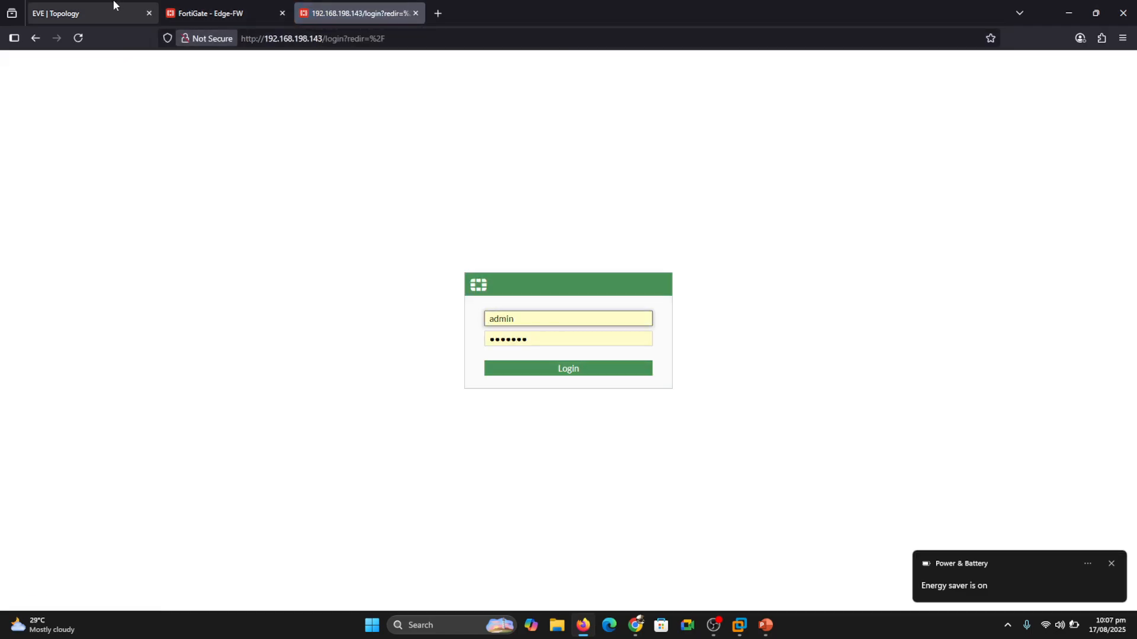
click(566, 369)
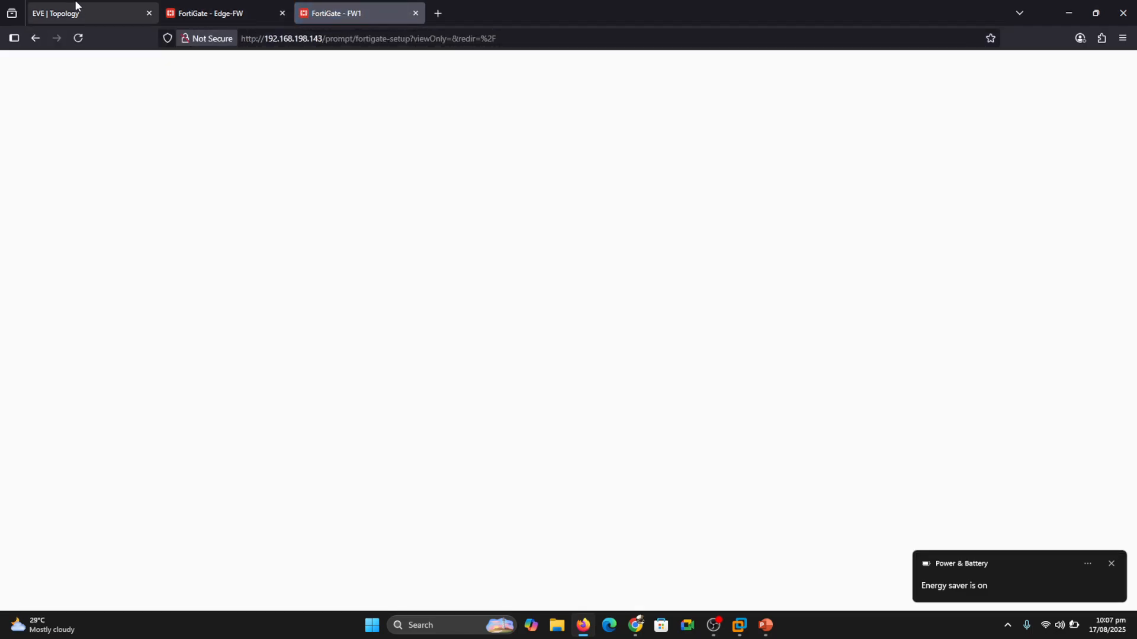
Step: Copy FW2's management address 192.168.198.142 from the topology, open it in a new browser tab, and log in with the prefilled credentials
click(76, 7)
double_click(199, 388)
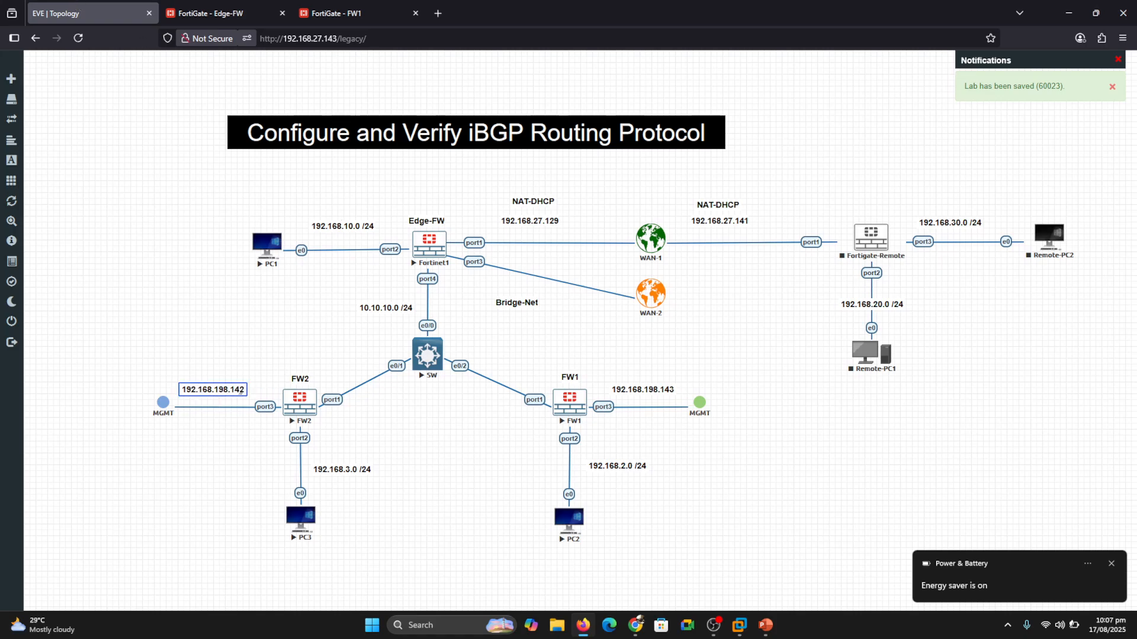
key(ctrl+a)
key(ctrl+c)
click(439, 13)
key(ctrl+v)
key(Return)
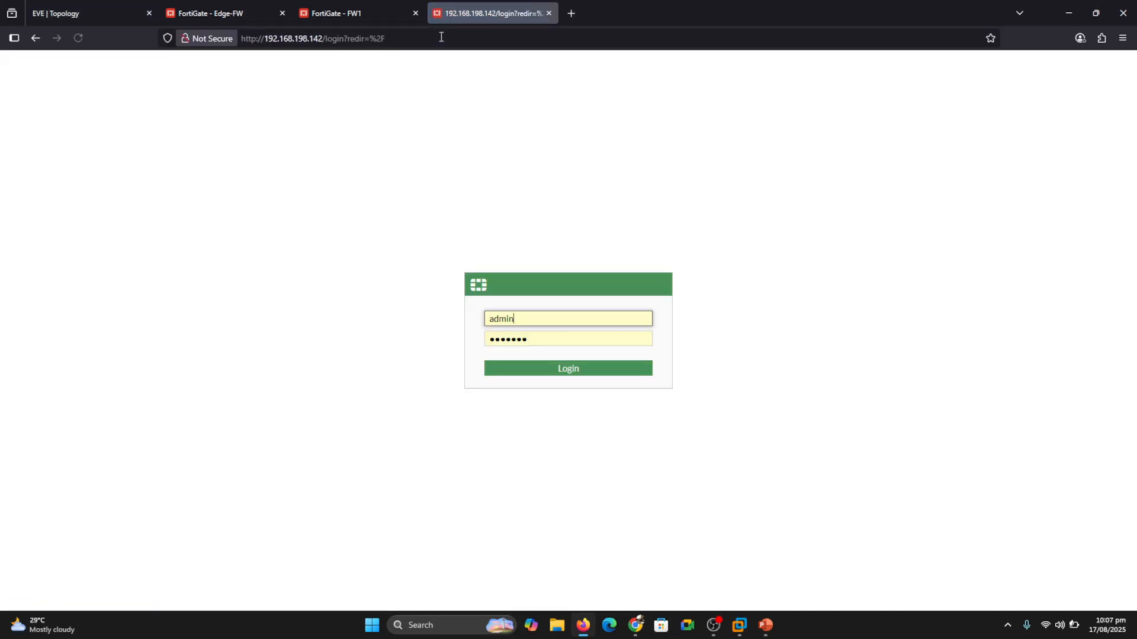
click(527, 369)
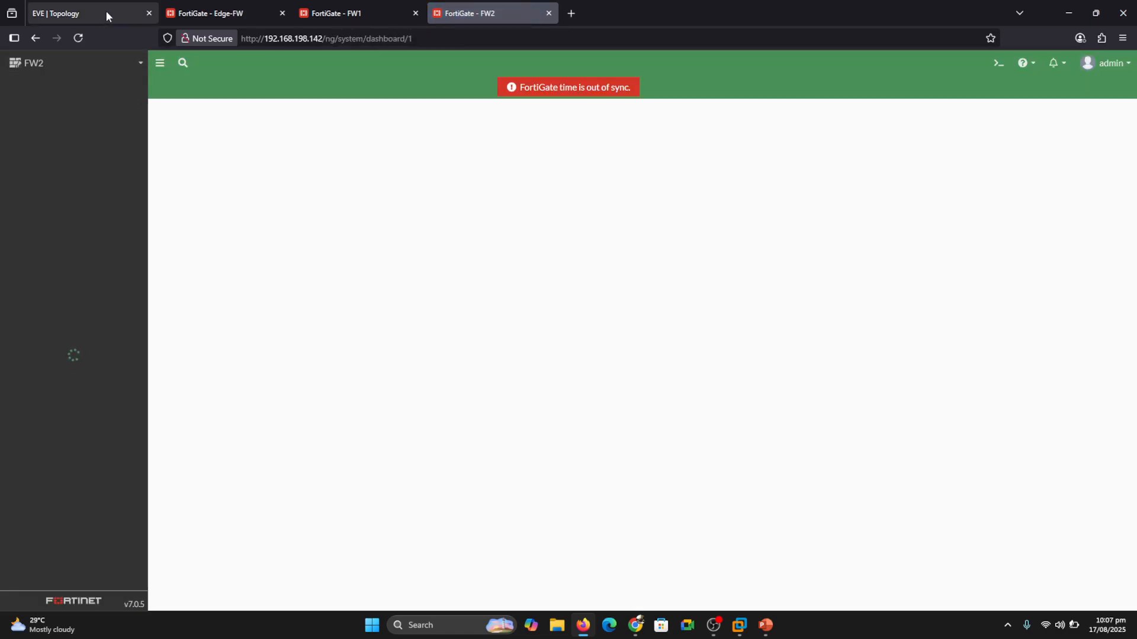
Step: Open the OSPF settings on Edge-FW and delete the 10.10.10.0/24 network entry
click(222, 5)
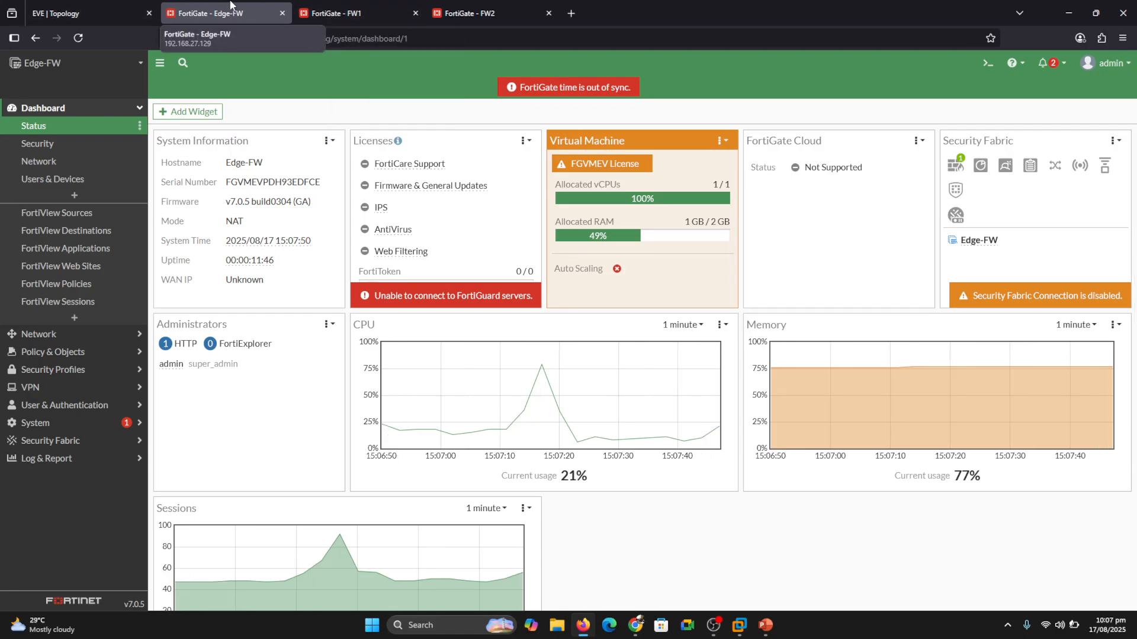
click(138, 110)
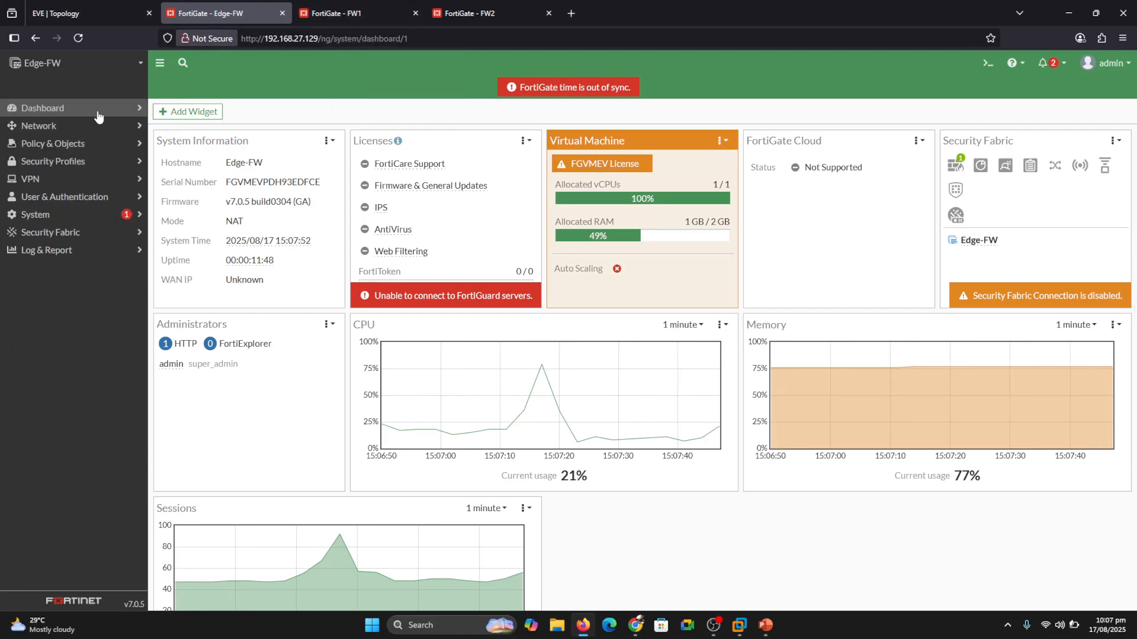
click(42, 125)
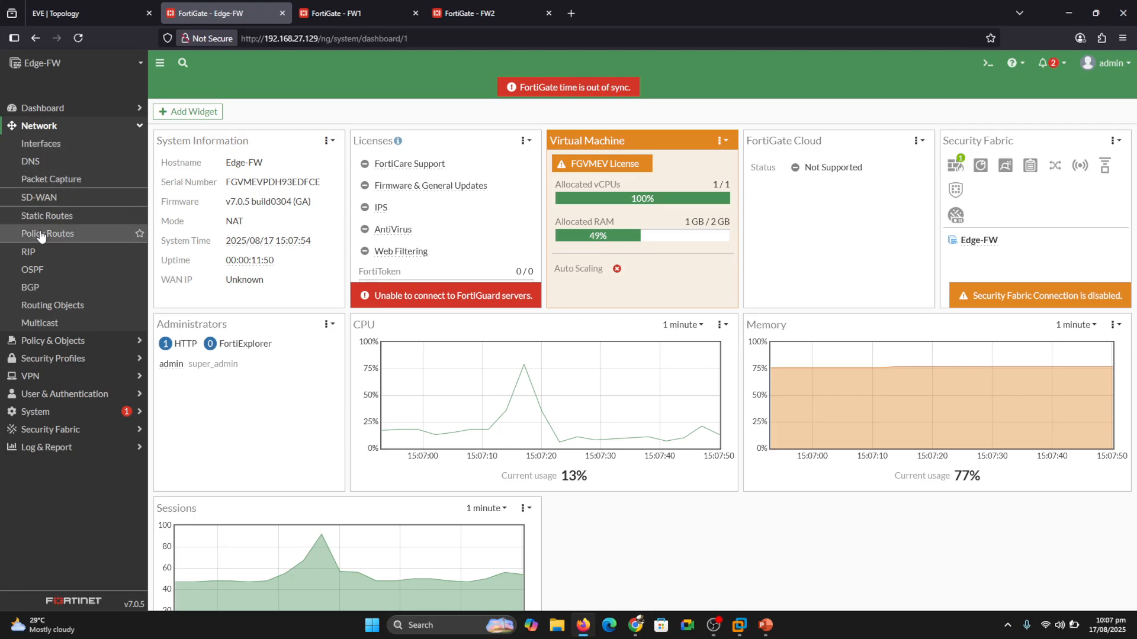
click(33, 271)
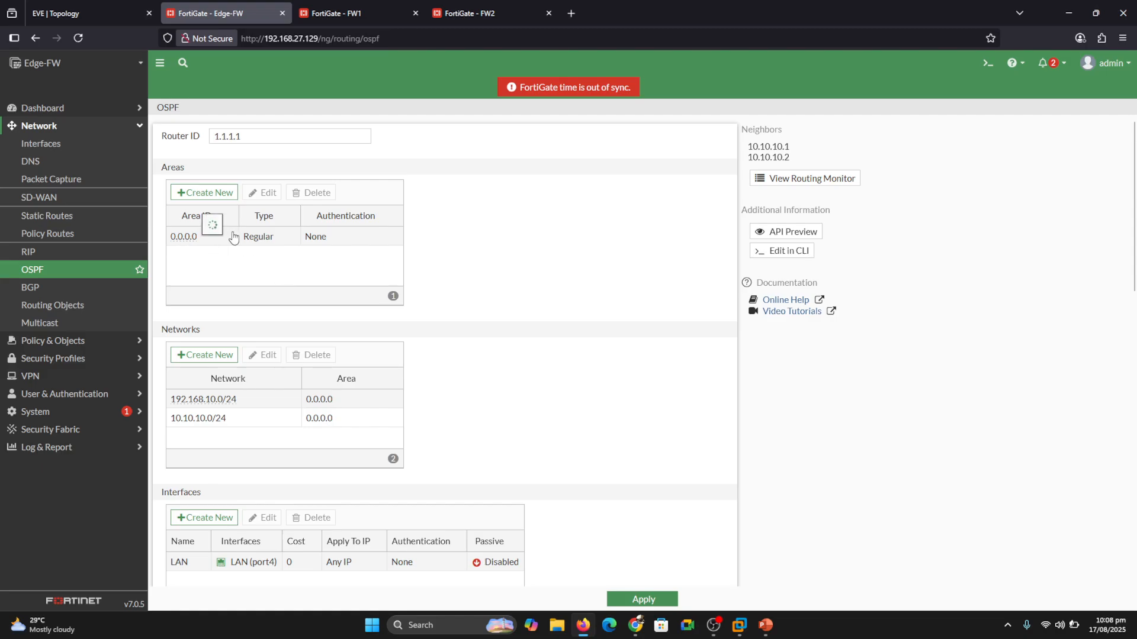
click(183, 238)
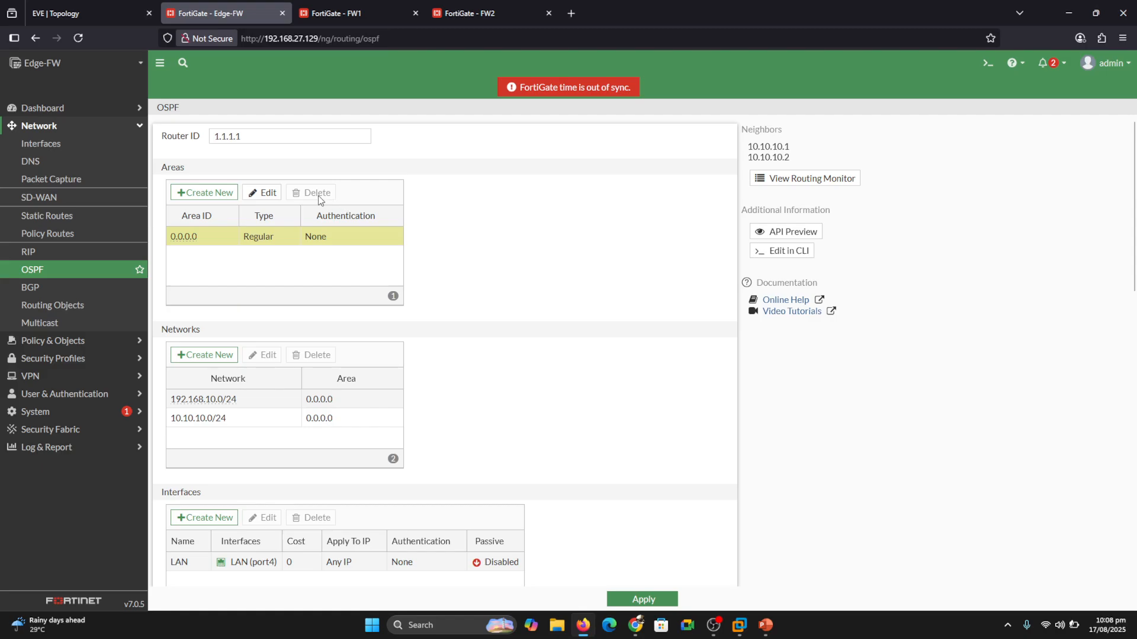
click(205, 424)
click(311, 355)
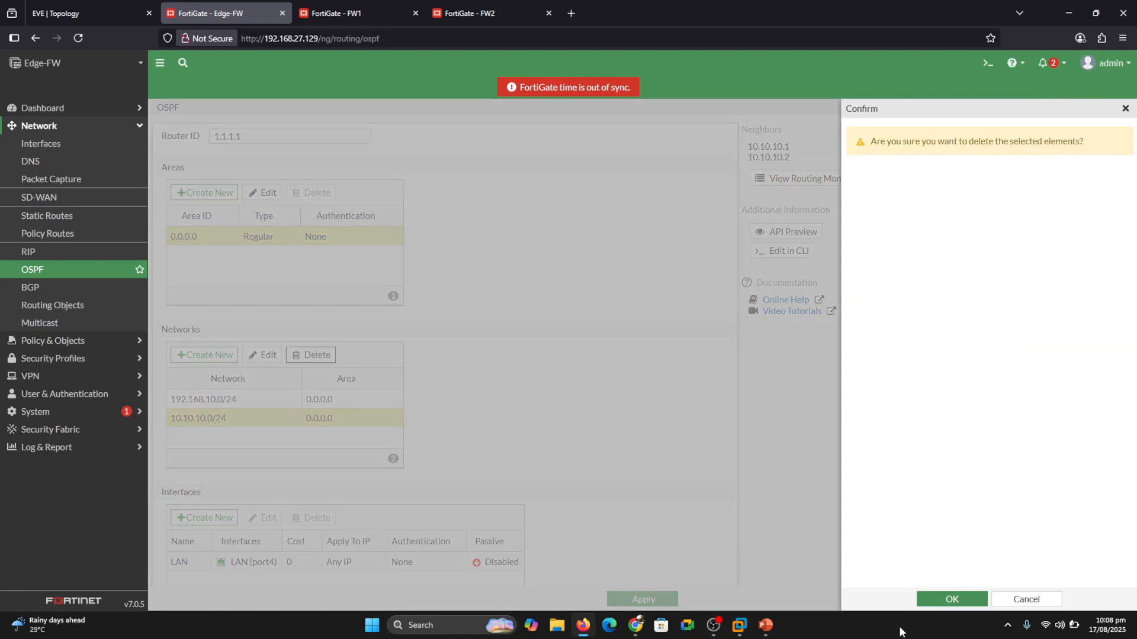
click(952, 600)
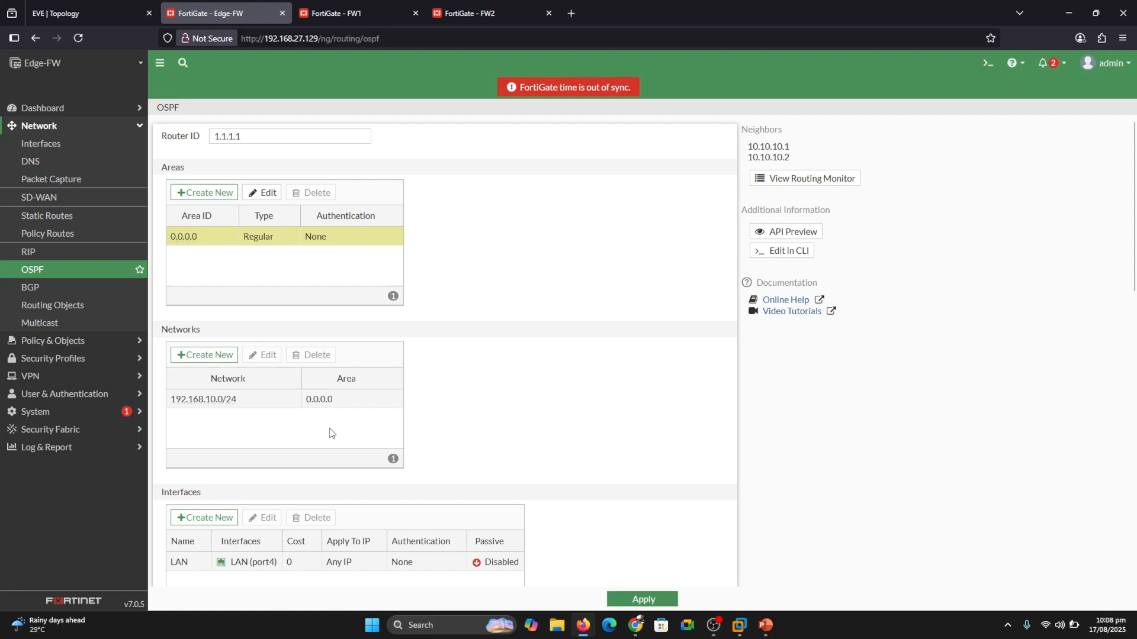
Step: Delete the 192.168.10.0/24 network and area 0.0.0.0 from Edge-FW's OSPF configuration
click(220, 405)
click(312, 355)
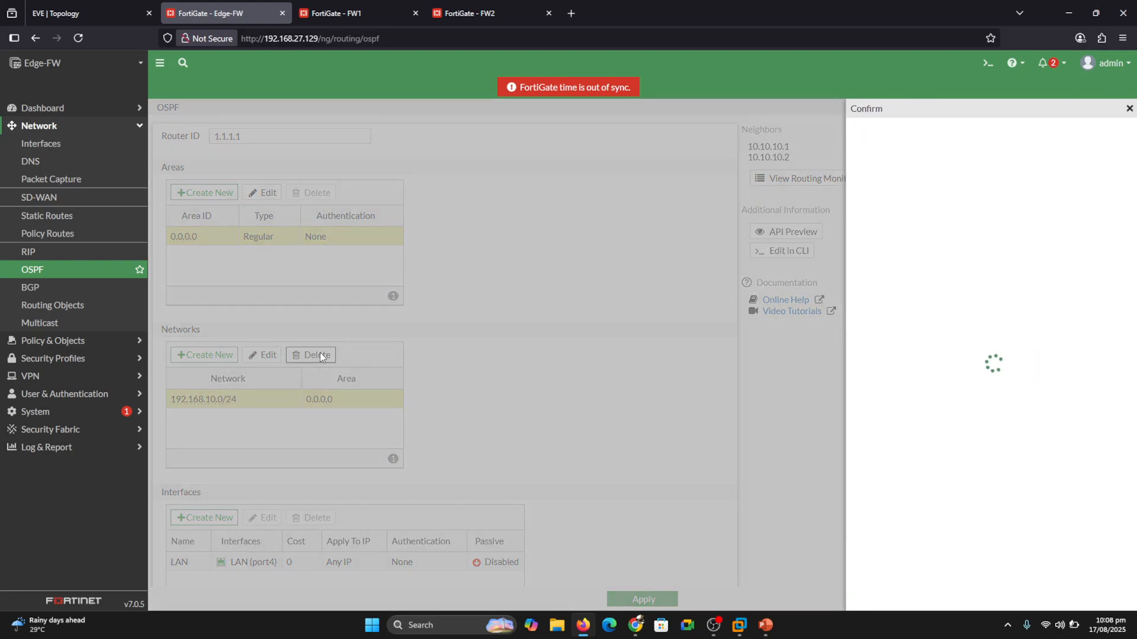
click(928, 598)
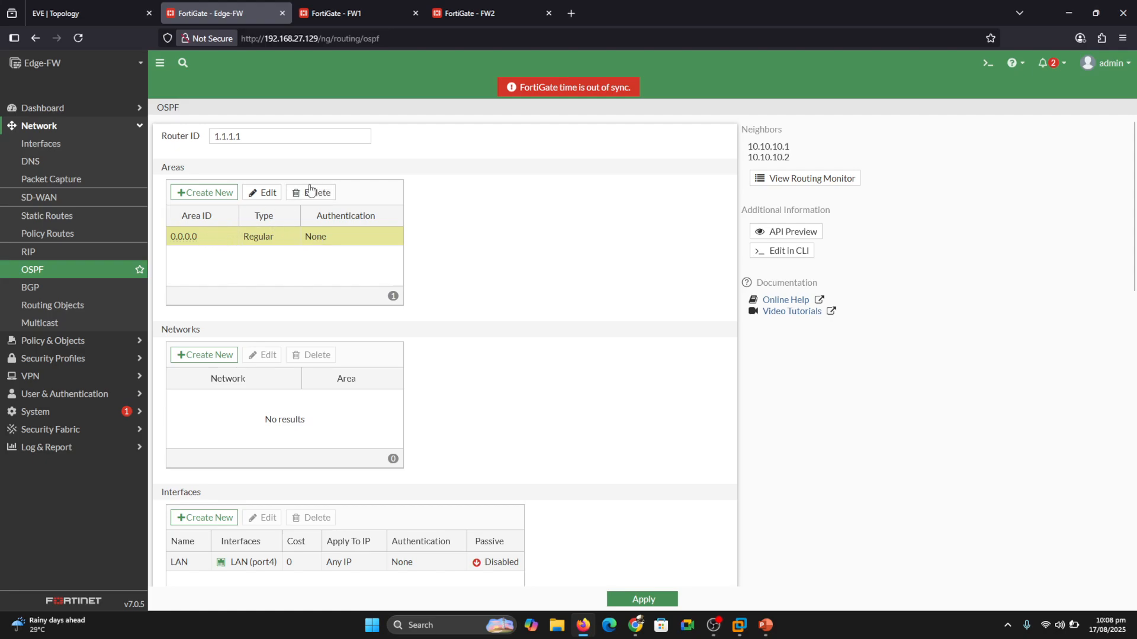
click(311, 191)
click(951, 598)
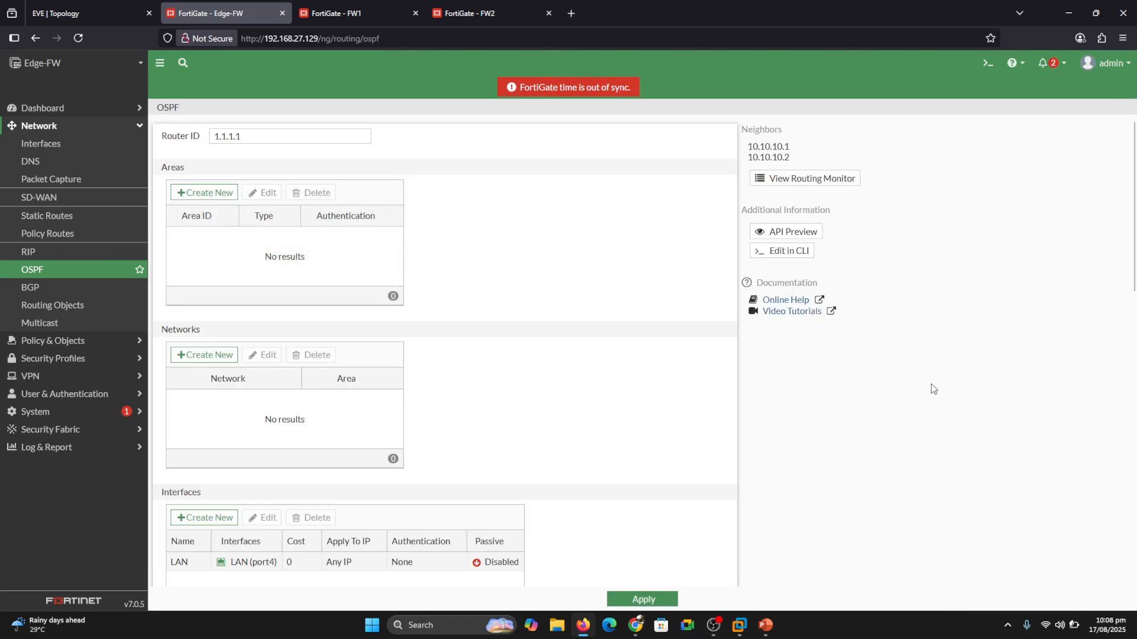
Step: Delete the LAN (port4) interface entry from Edge-FW's OSPF configuration and apply the changes
scroll(567, 296, down, 4)
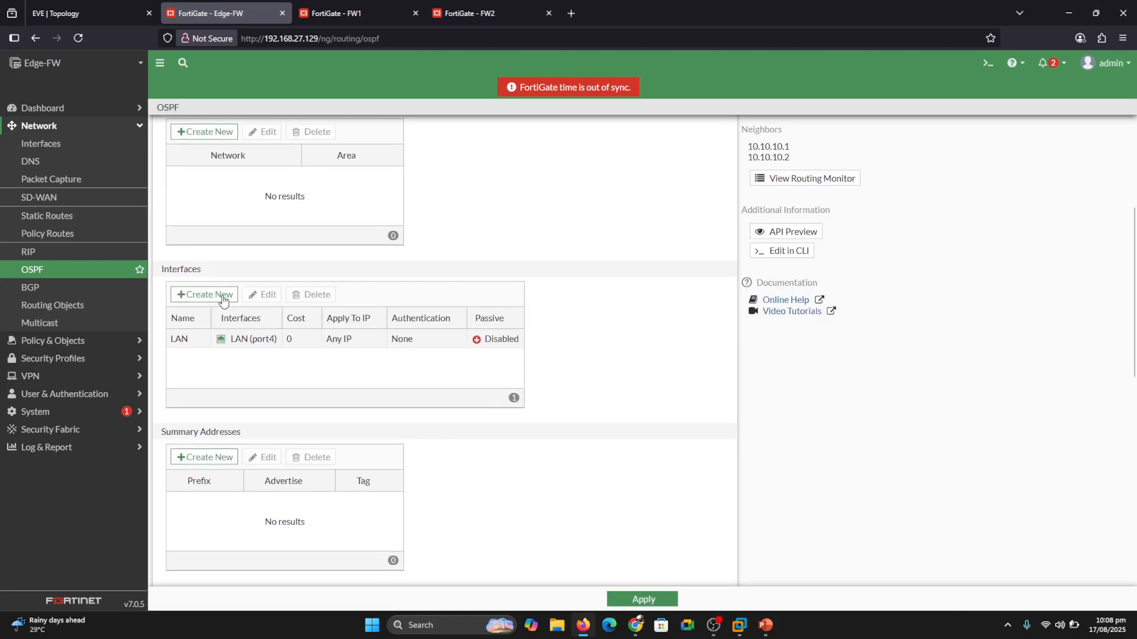
click(180, 340)
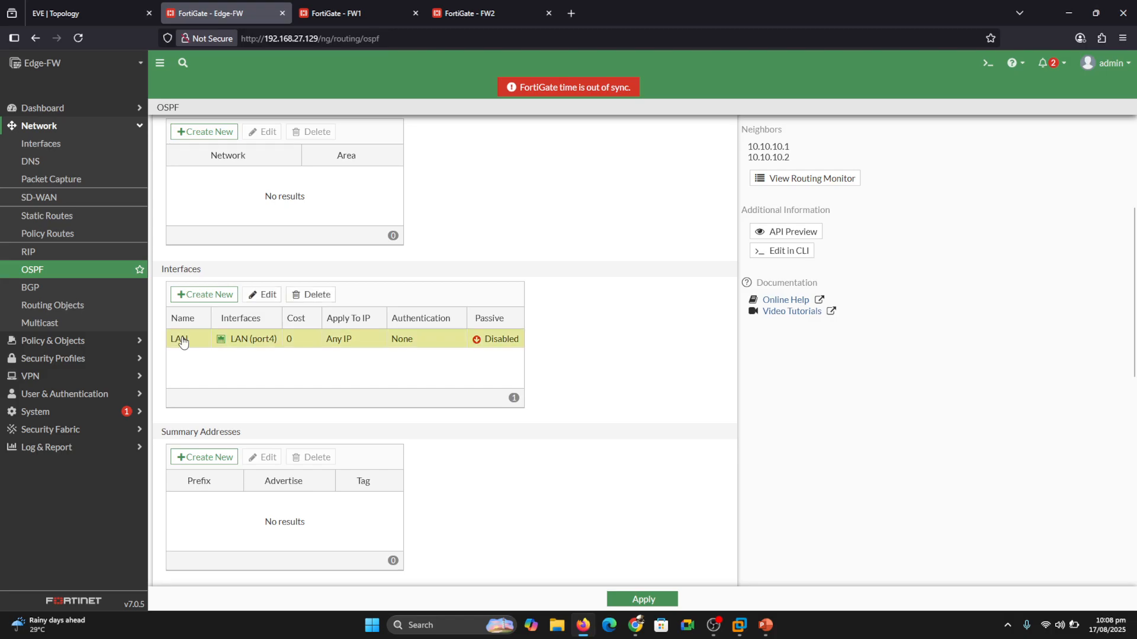
click(311, 295)
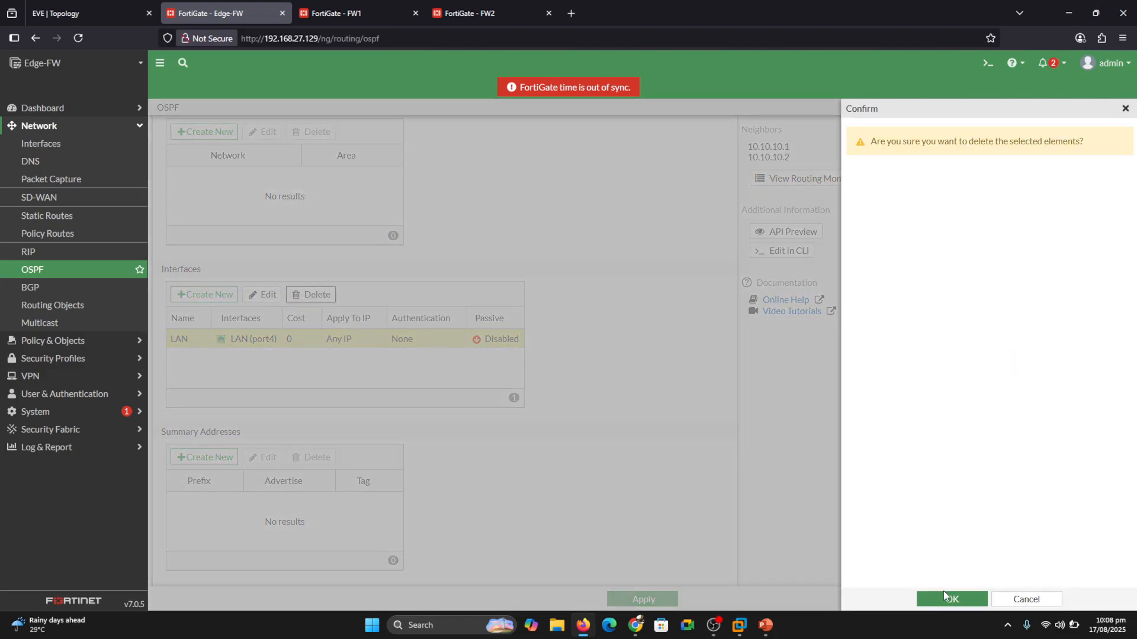
click(950, 599)
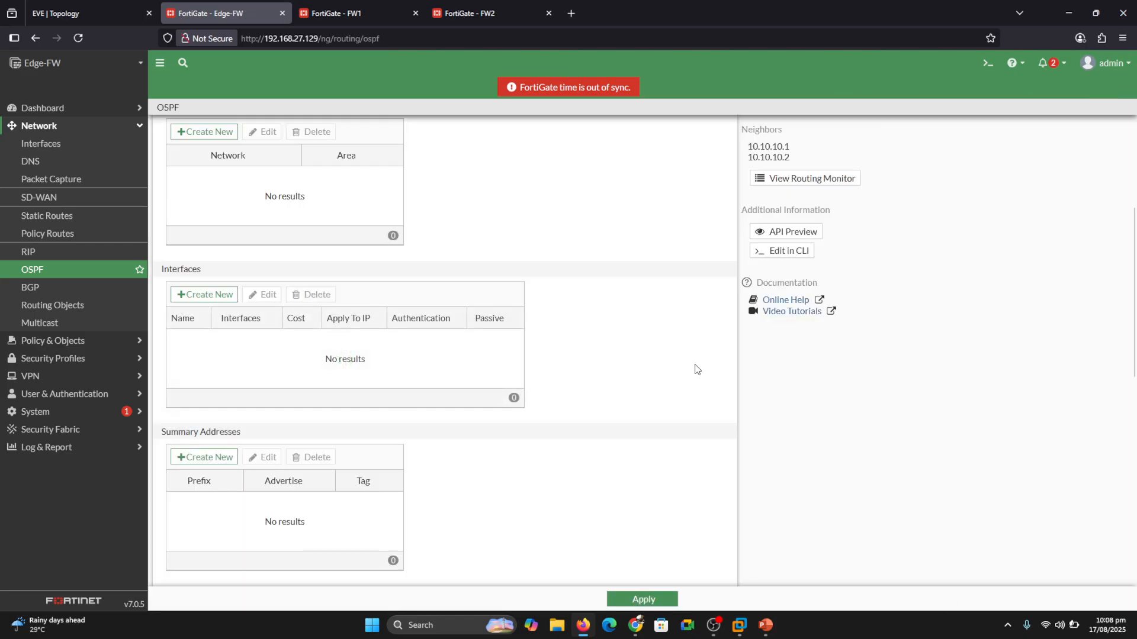
click(641, 599)
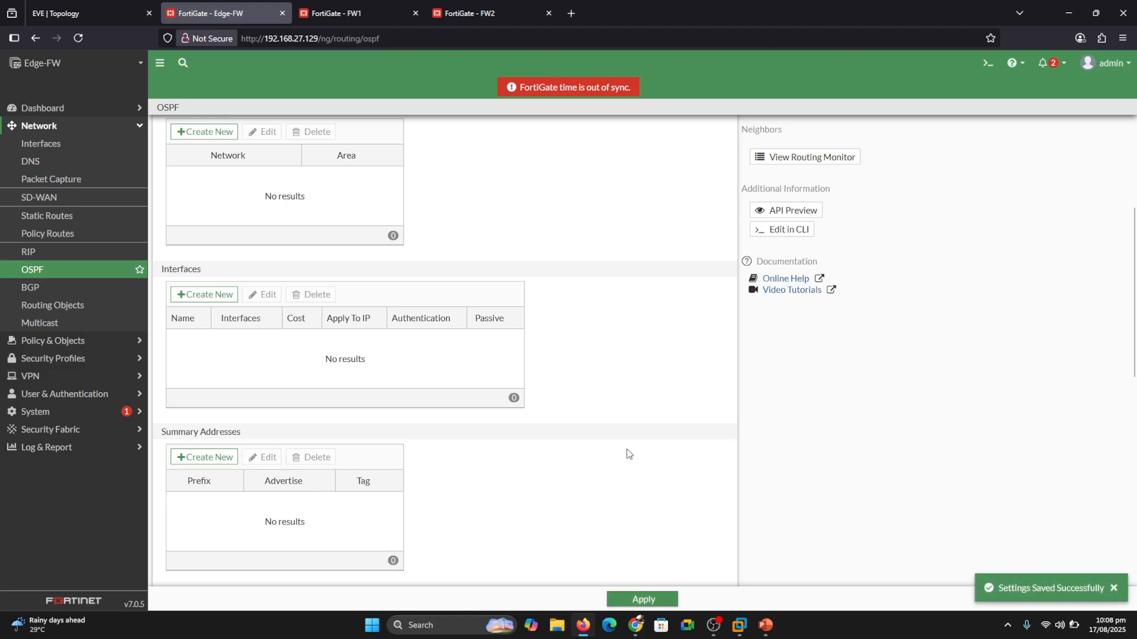
Step: Open the OSPF settings on FW1 and delete the 10.10.10.0/24 network entry
click(355, 10)
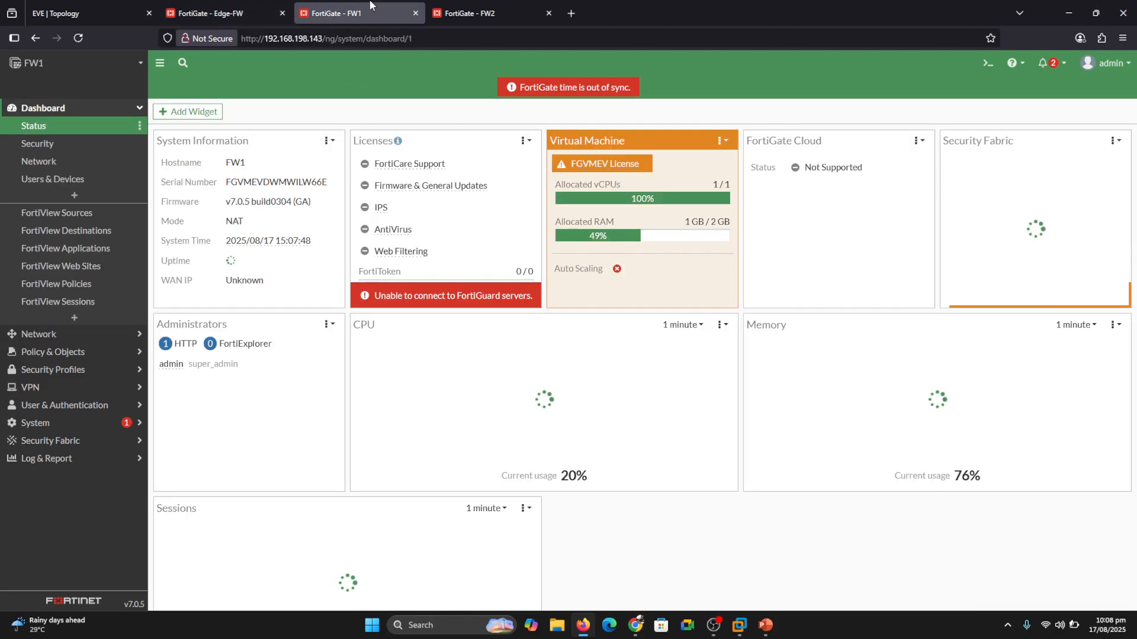
click(137, 109)
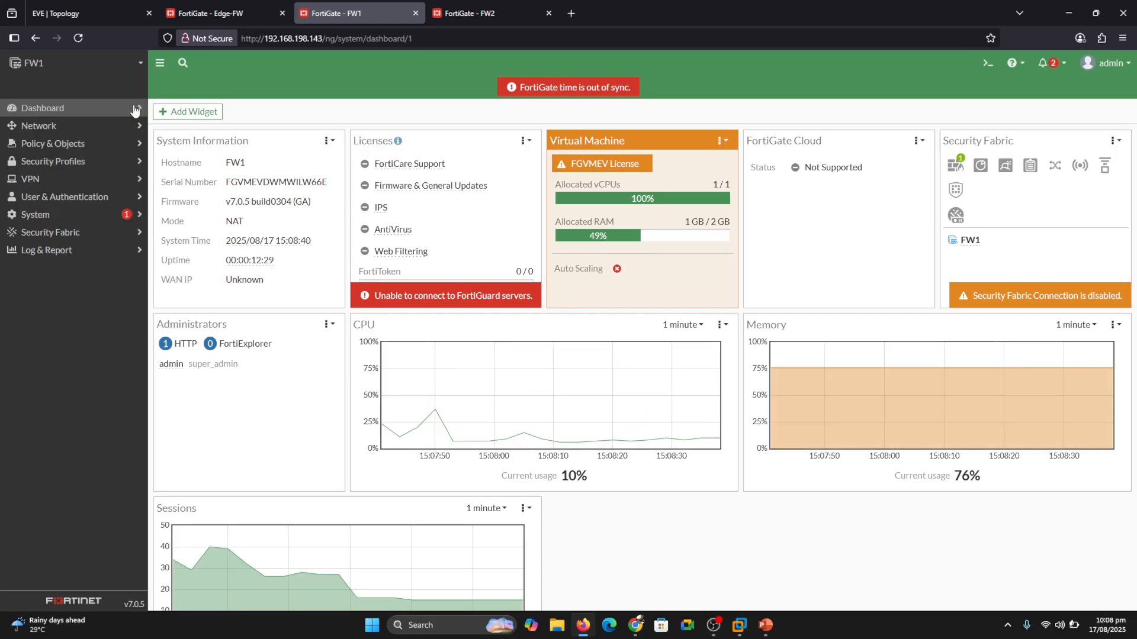
click(44, 126)
click(33, 271)
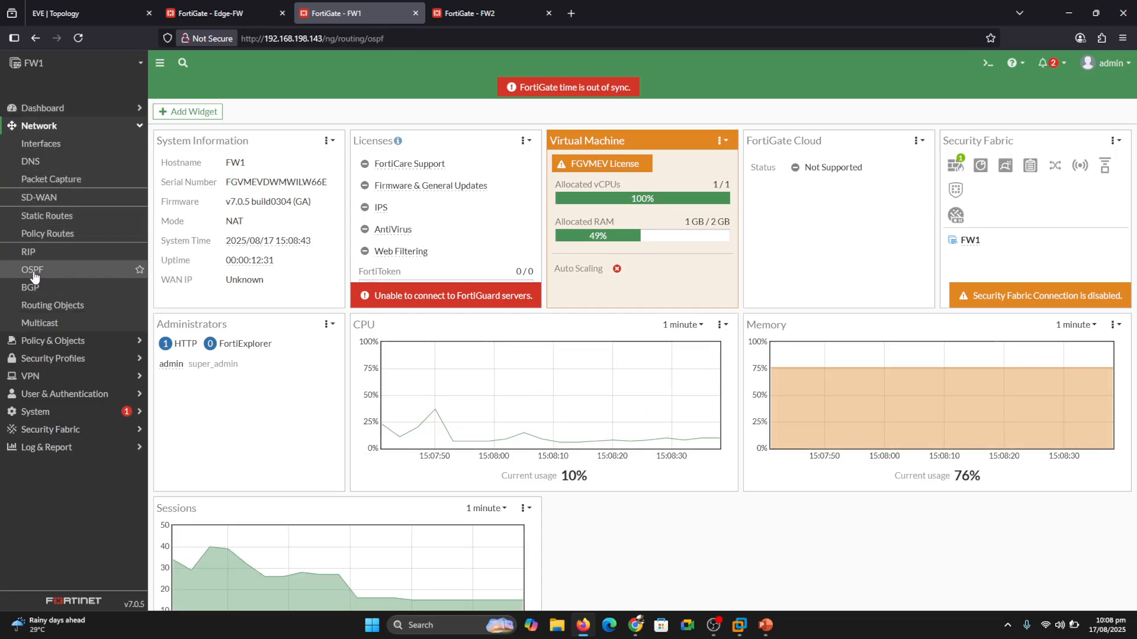
click(224, 419)
click(310, 357)
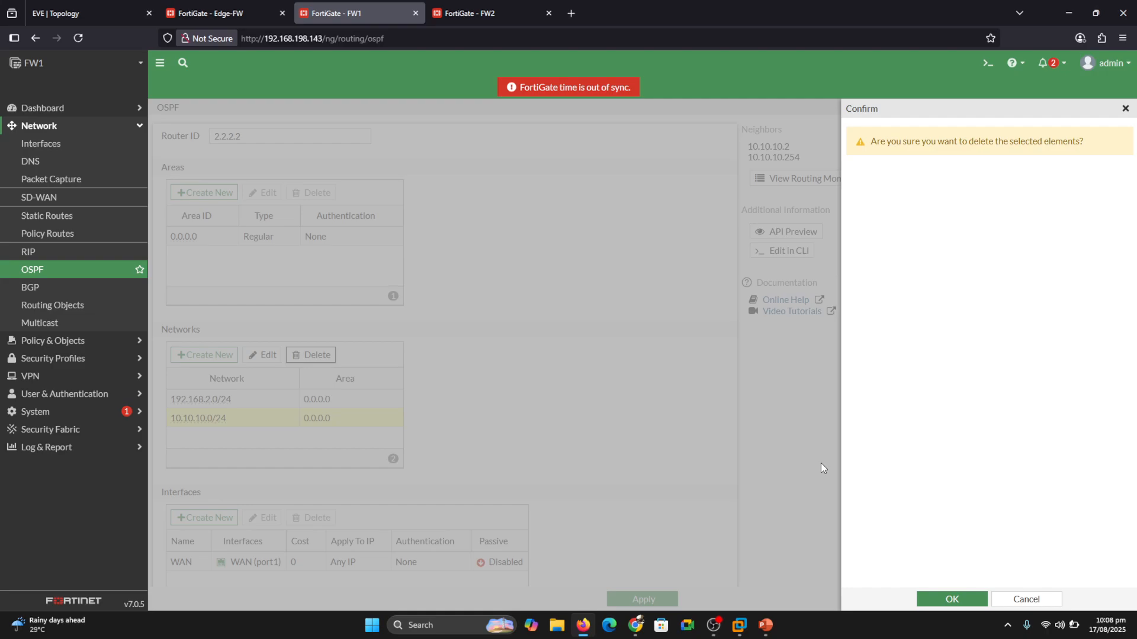
click(972, 606)
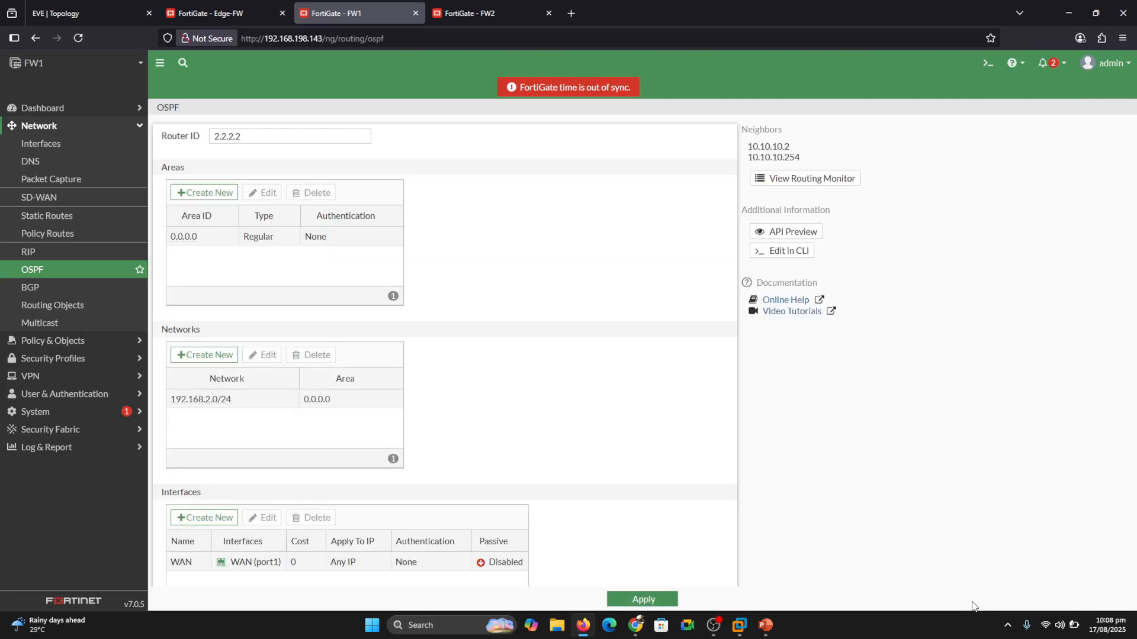
Step: Delete the 192.168.2.0/24 network and area 0.0.0.0 from FW1's OSPF configuration
double_click(225, 401)
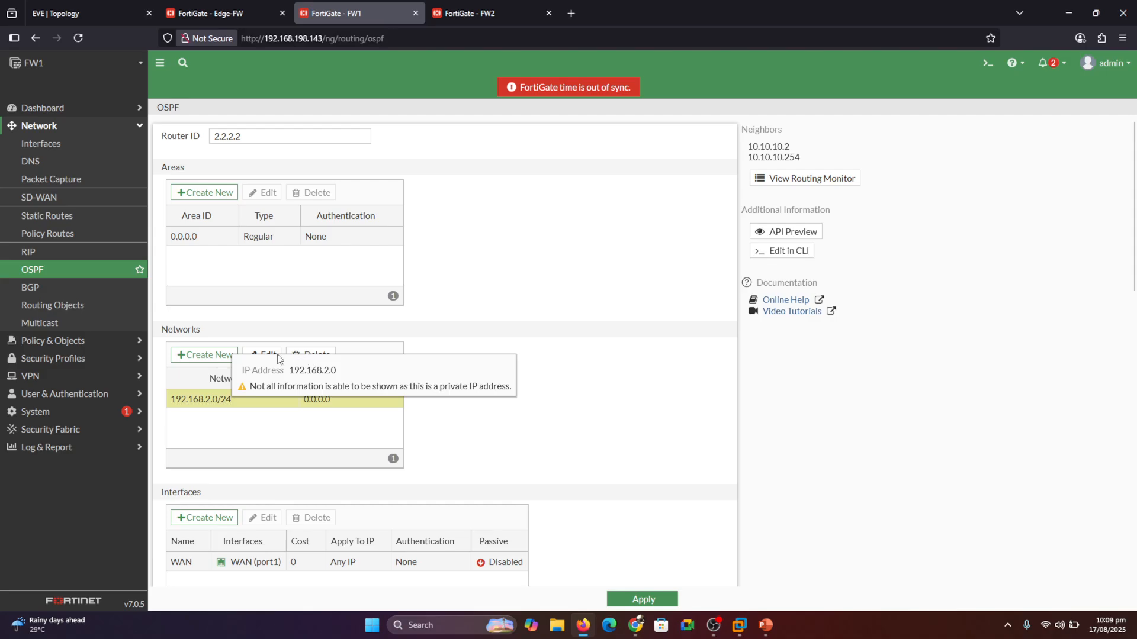
click(309, 354)
click(949, 598)
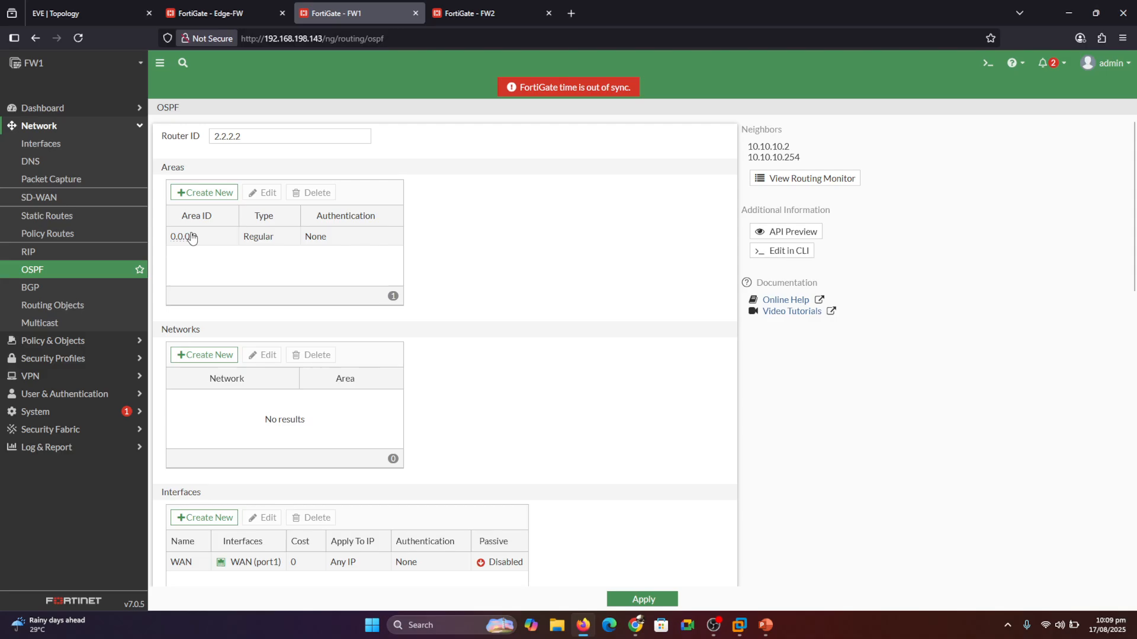
click(191, 237)
click(312, 194)
click(952, 599)
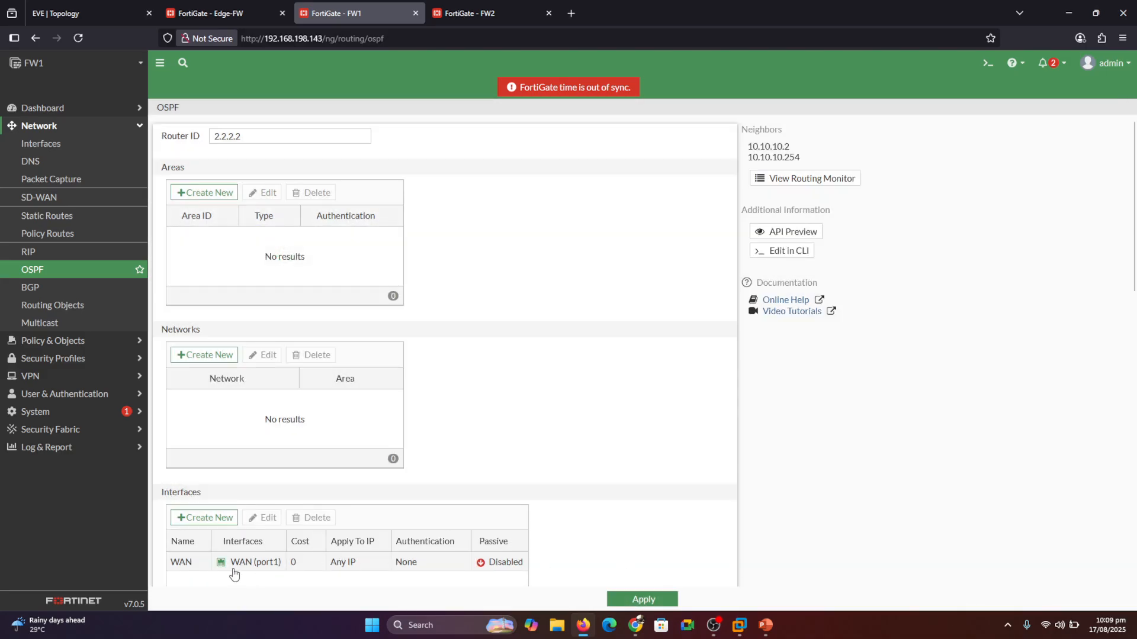
Step: Delete the WAN (port1) interface entry from FW1's OSPF configuration and apply the changes
click(236, 570)
click(313, 518)
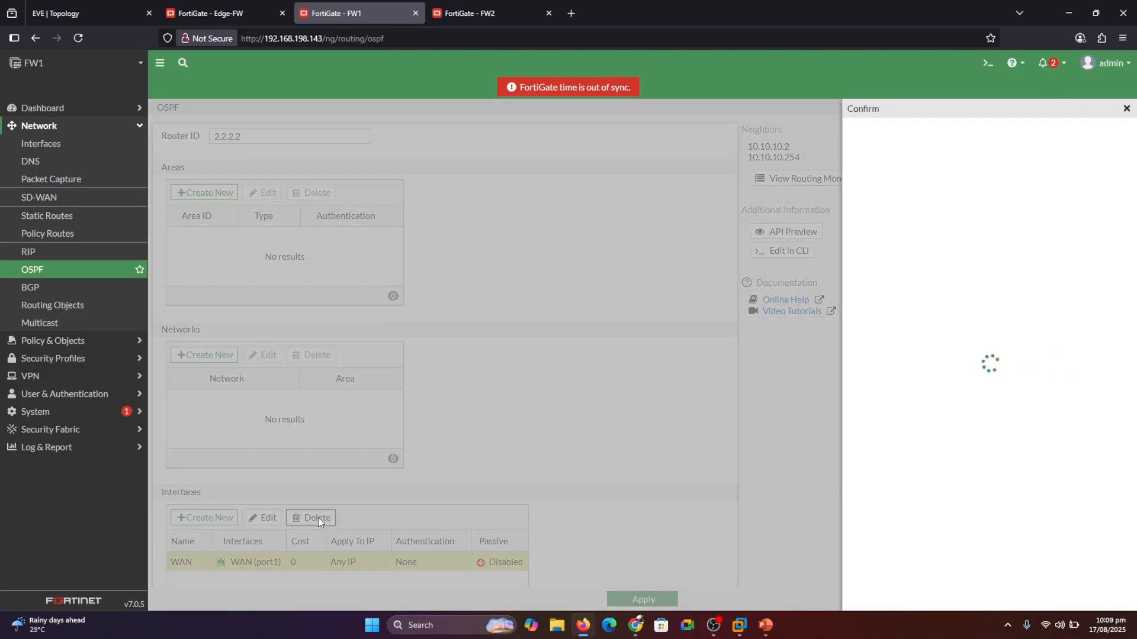
click(952, 599)
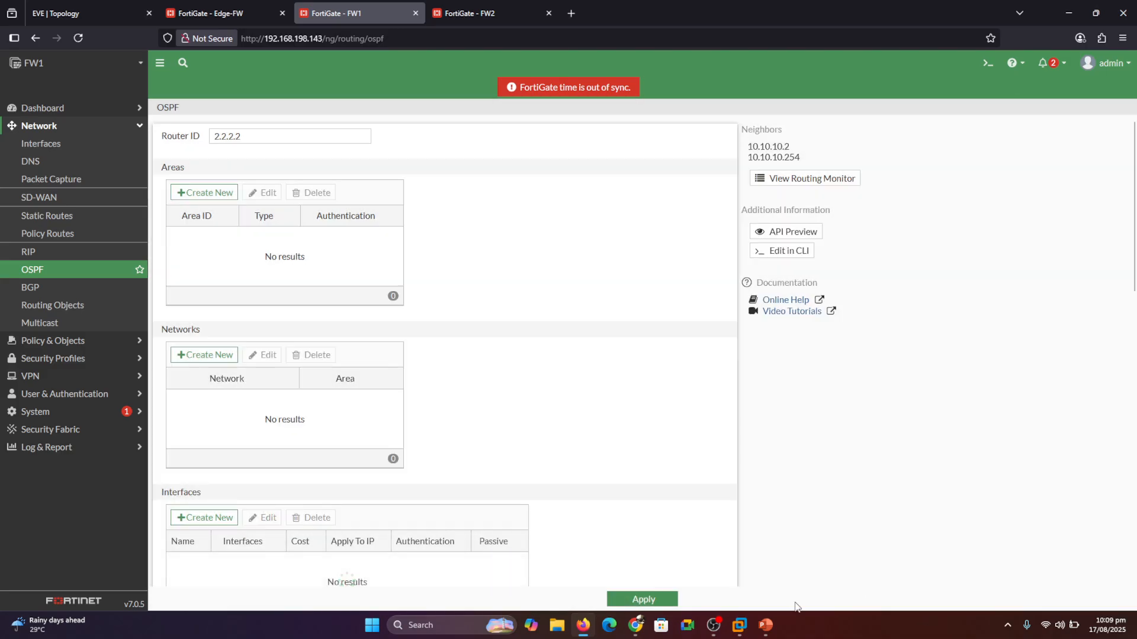
click(643, 600)
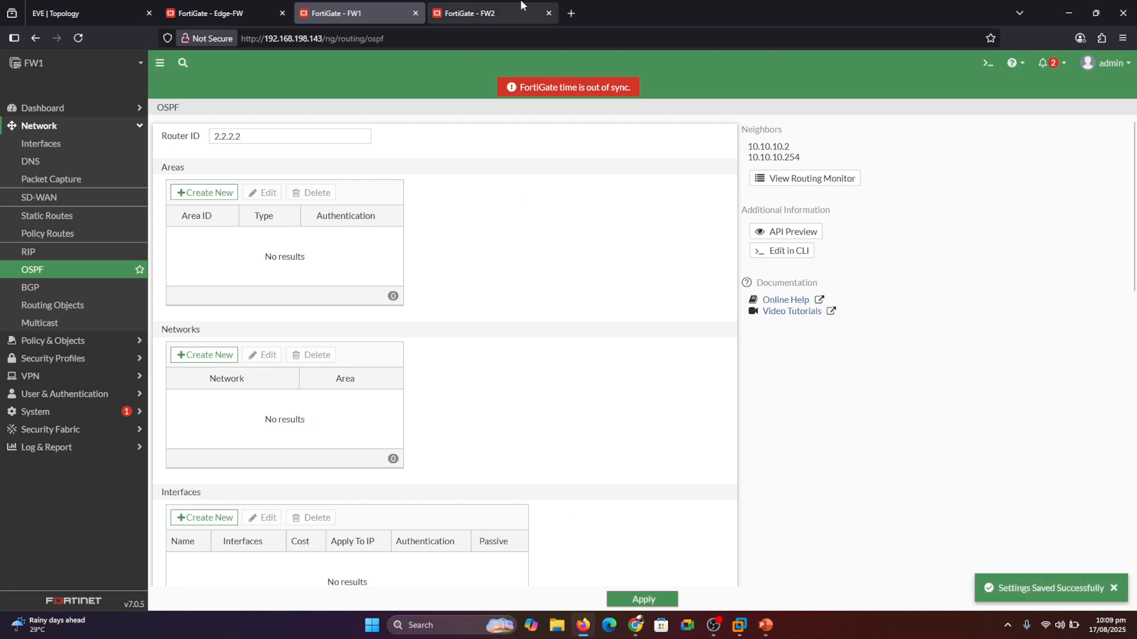
Step: Open the OSPF settings on FW2 and delete the 192.168.3.0/24 and 10.10.10.0/24 network entries
click(473, 13)
click(71, 108)
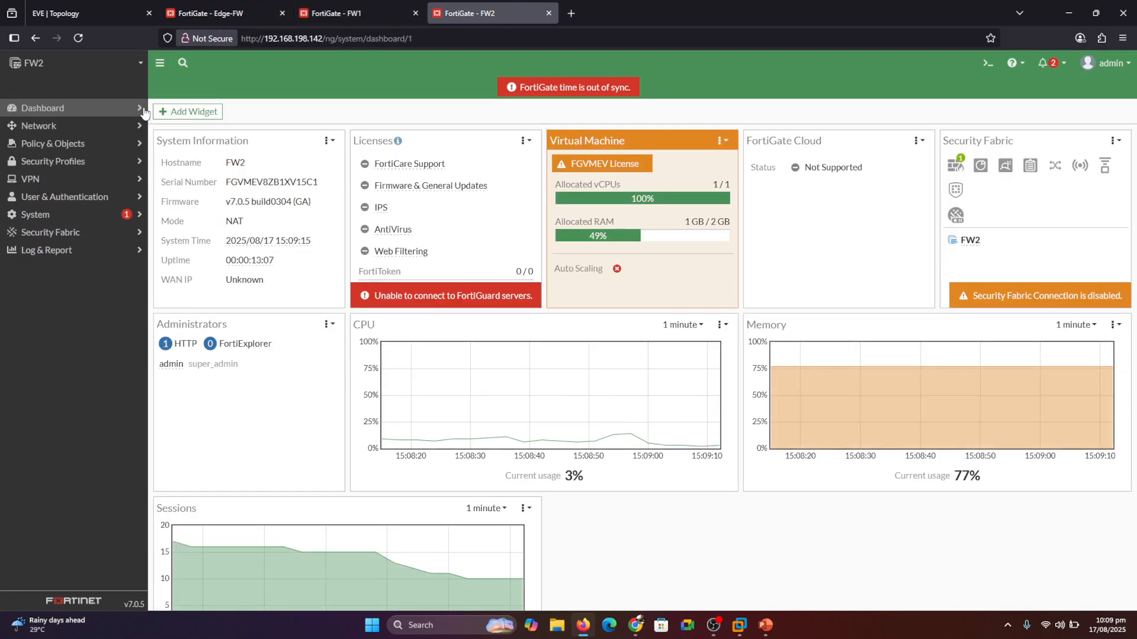
click(59, 125)
click(53, 270)
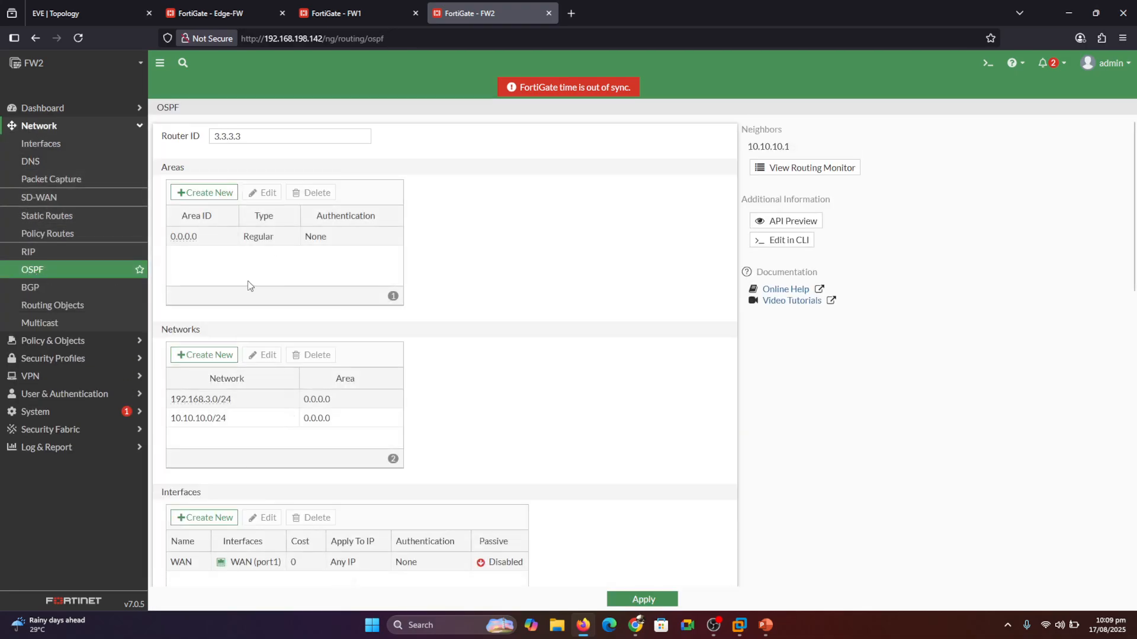
click(201, 417)
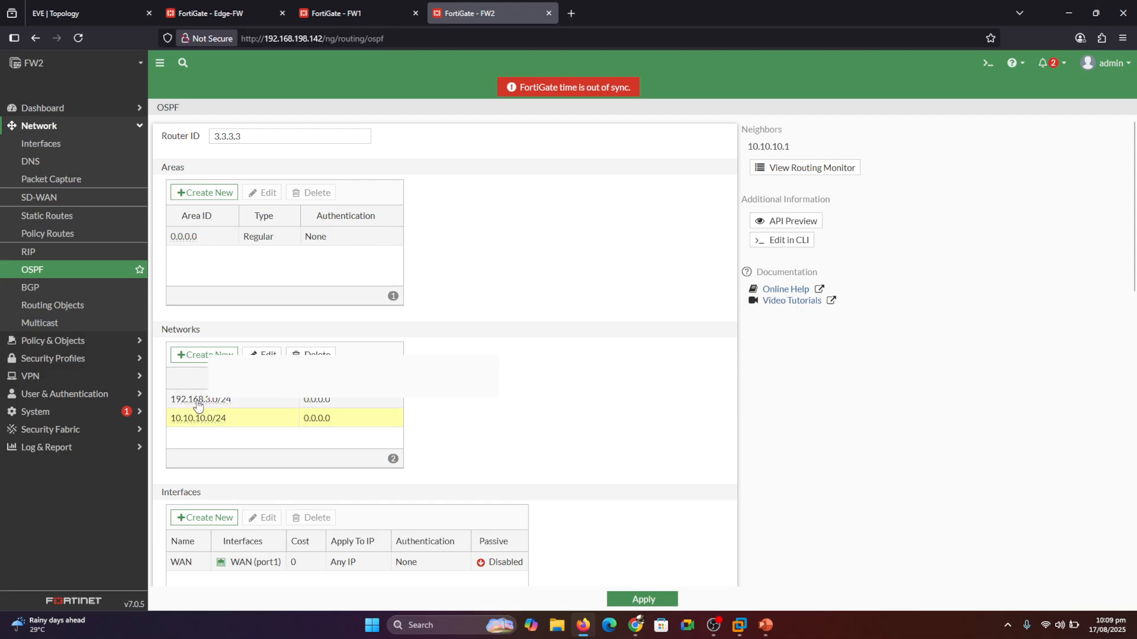
shift+click(202, 401)
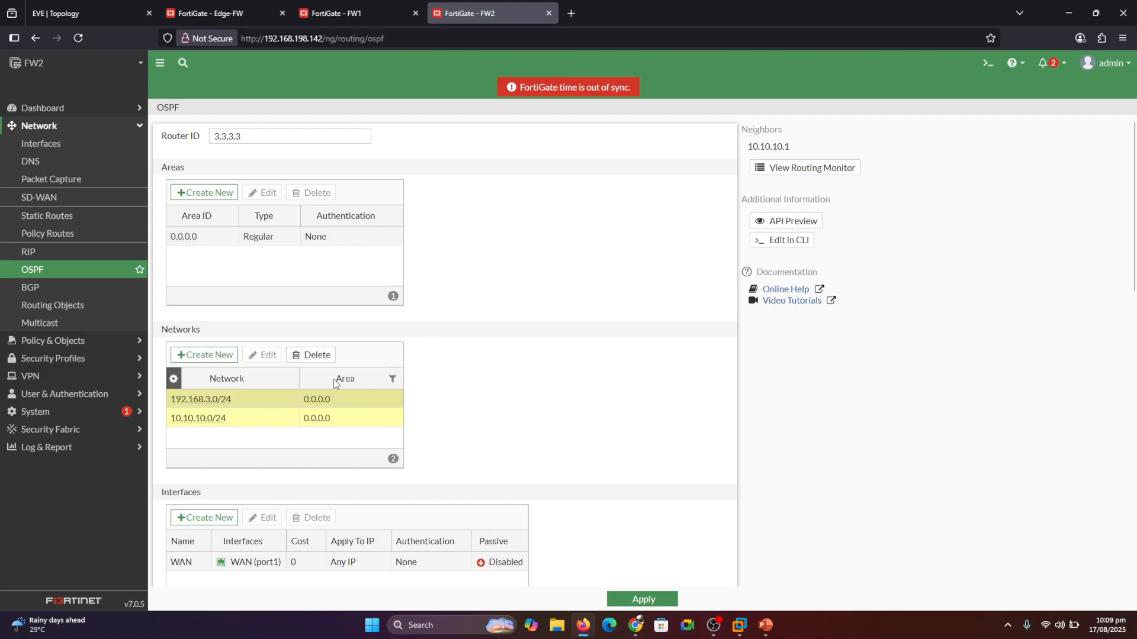
click(315, 354)
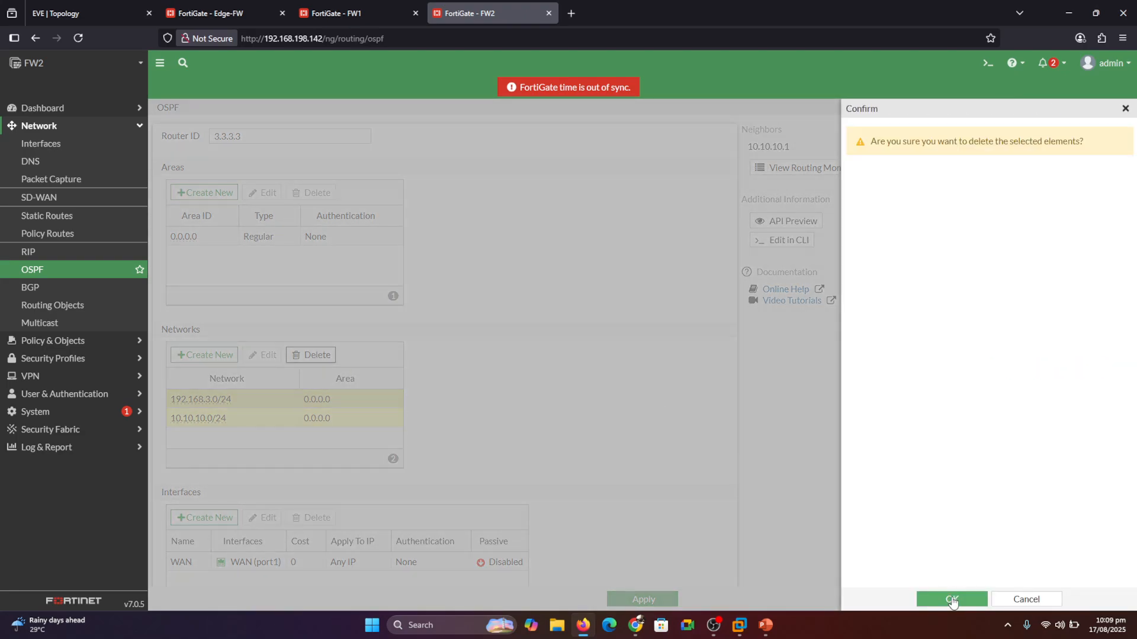
click(952, 600)
Step: Delete area 0.0.0.0 and the WAN (port1) interface entry from FW2's OSPF configuration
click(209, 238)
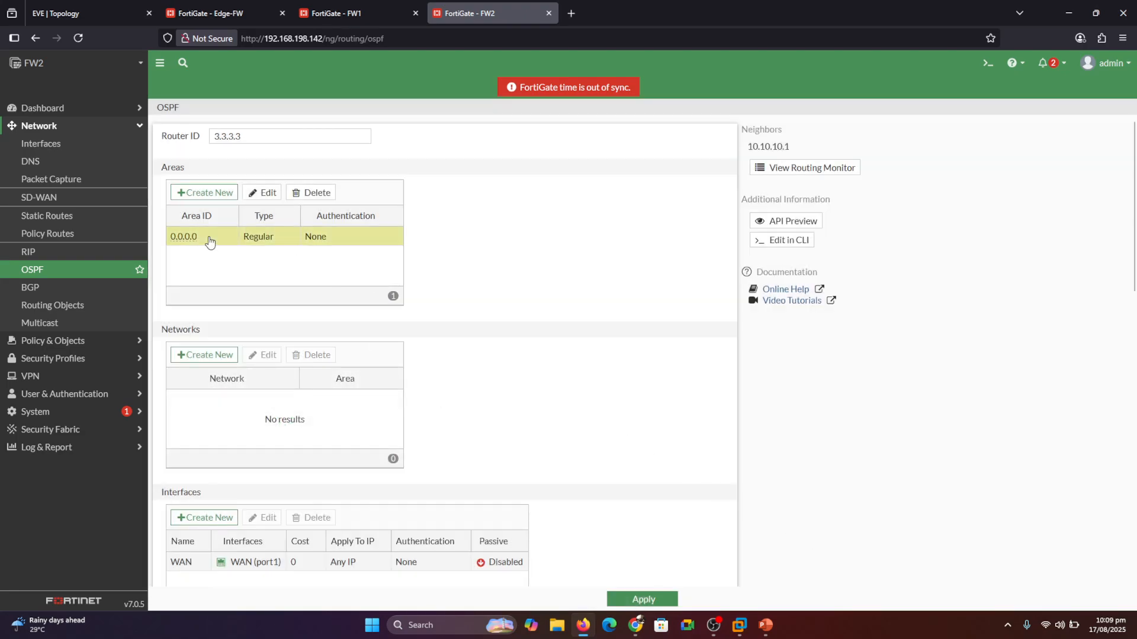
click(314, 193)
click(974, 601)
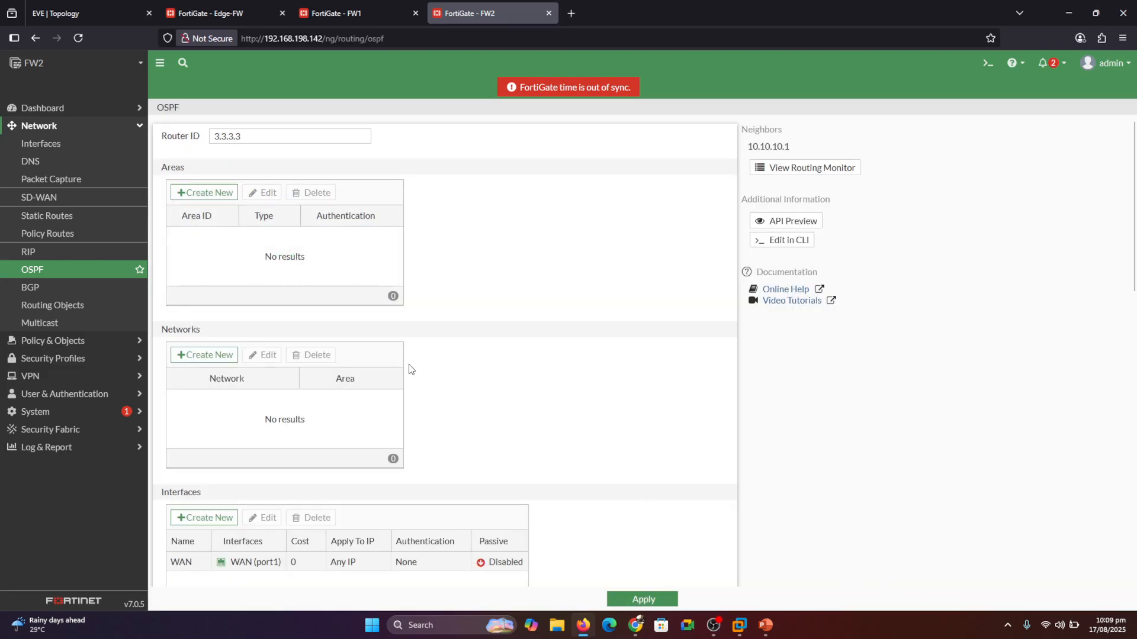
click(237, 562)
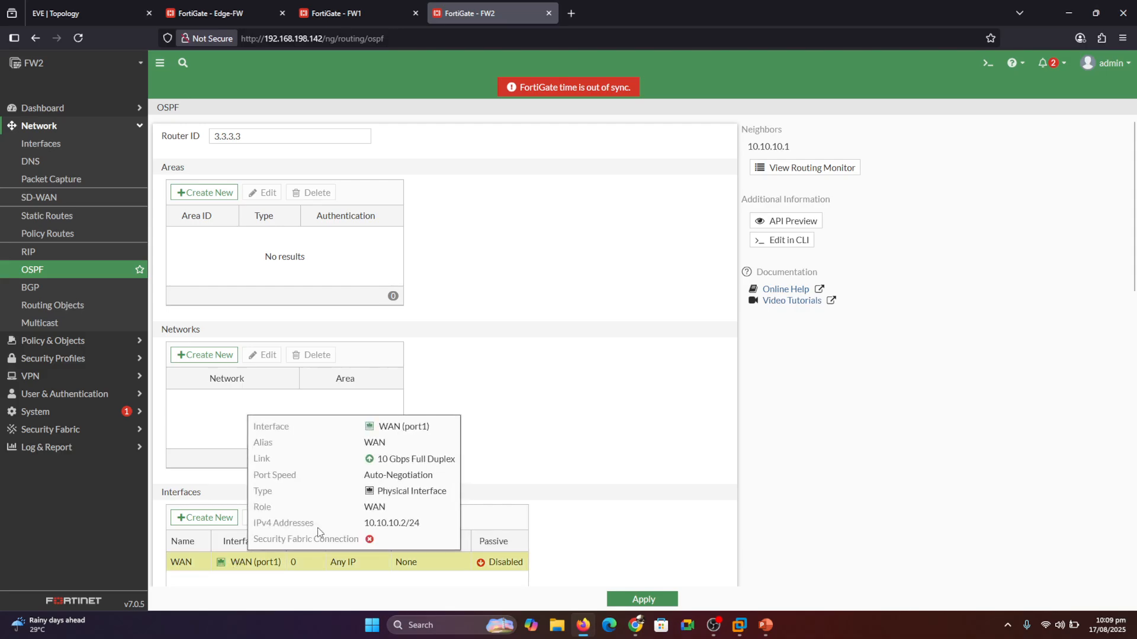
click(318, 516)
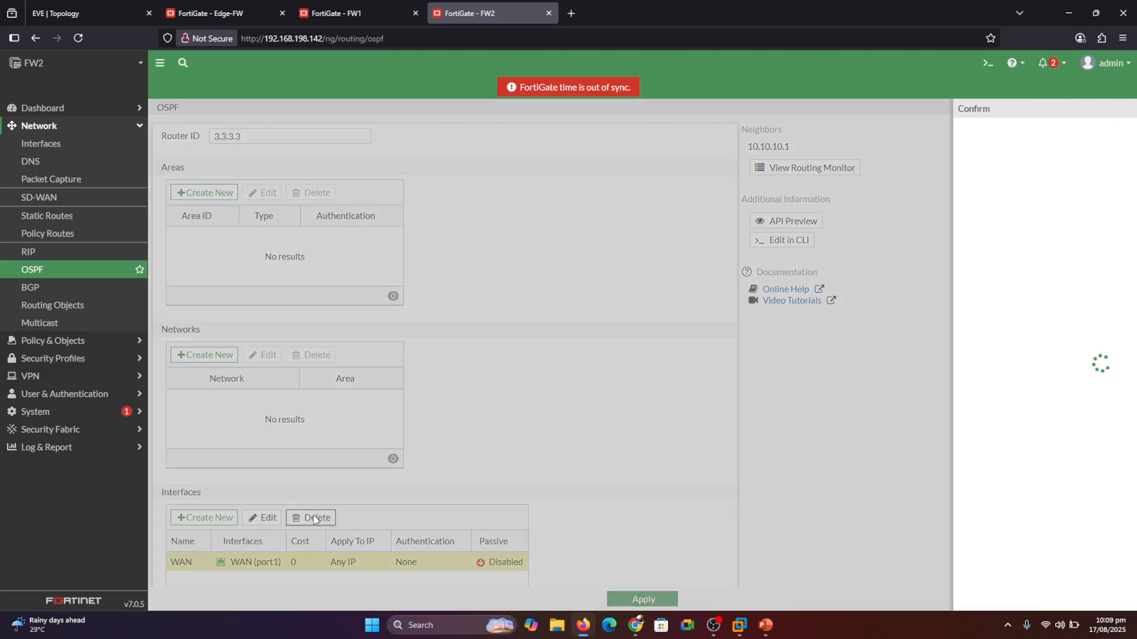
click(953, 599)
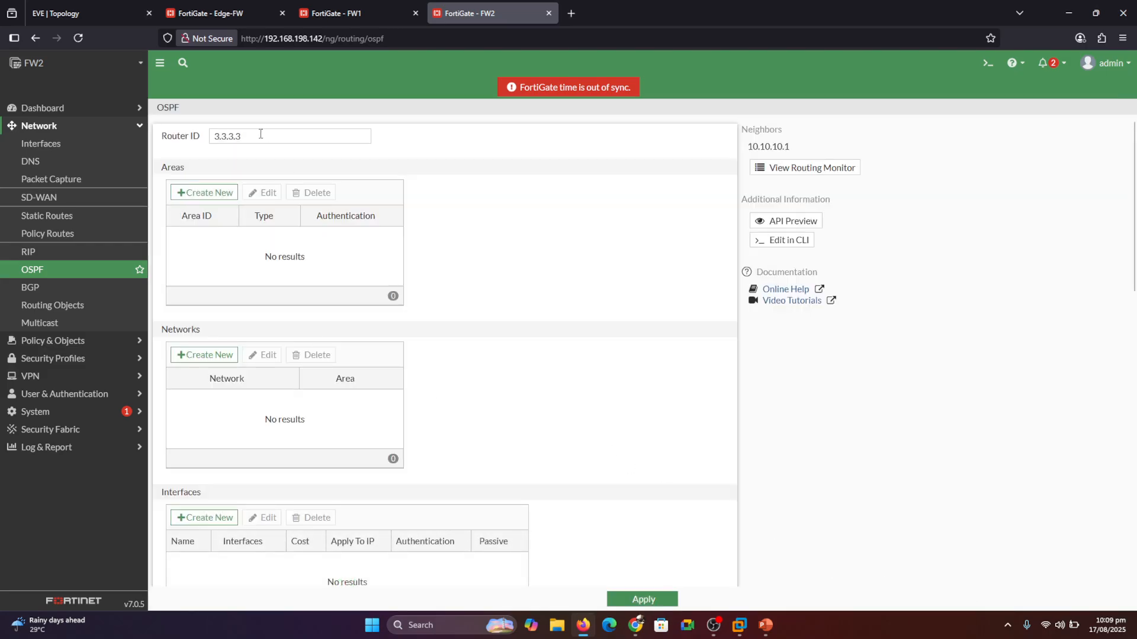
Step: Clear the OSPF router ID on FW2 and apply the changes
drag(265, 133, 184, 135)
key(BackSpace)
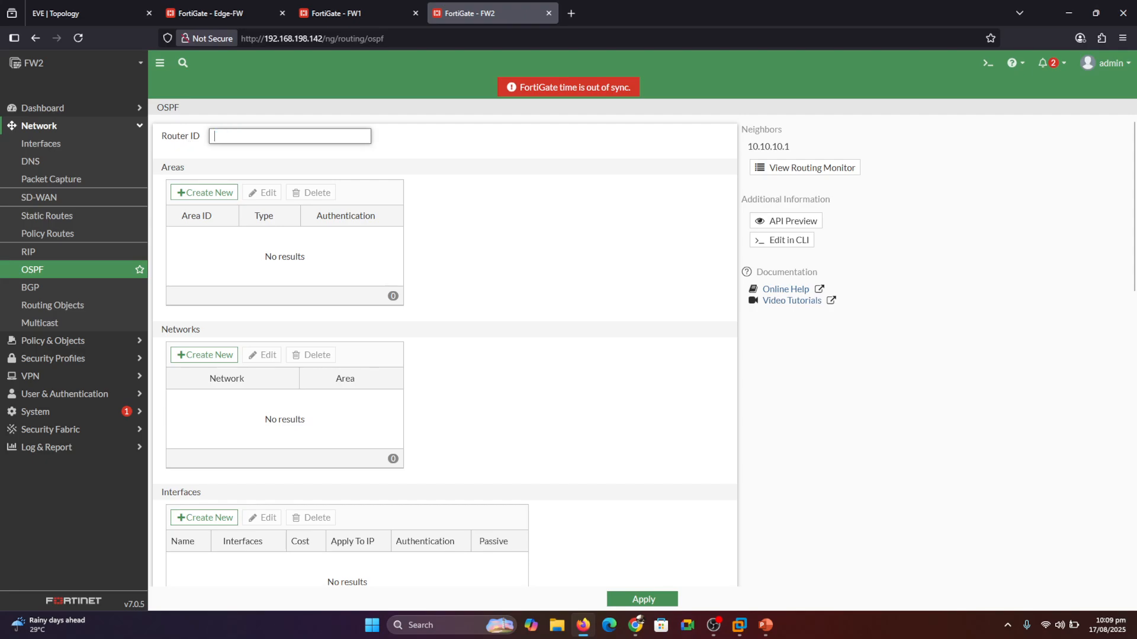
click(644, 599)
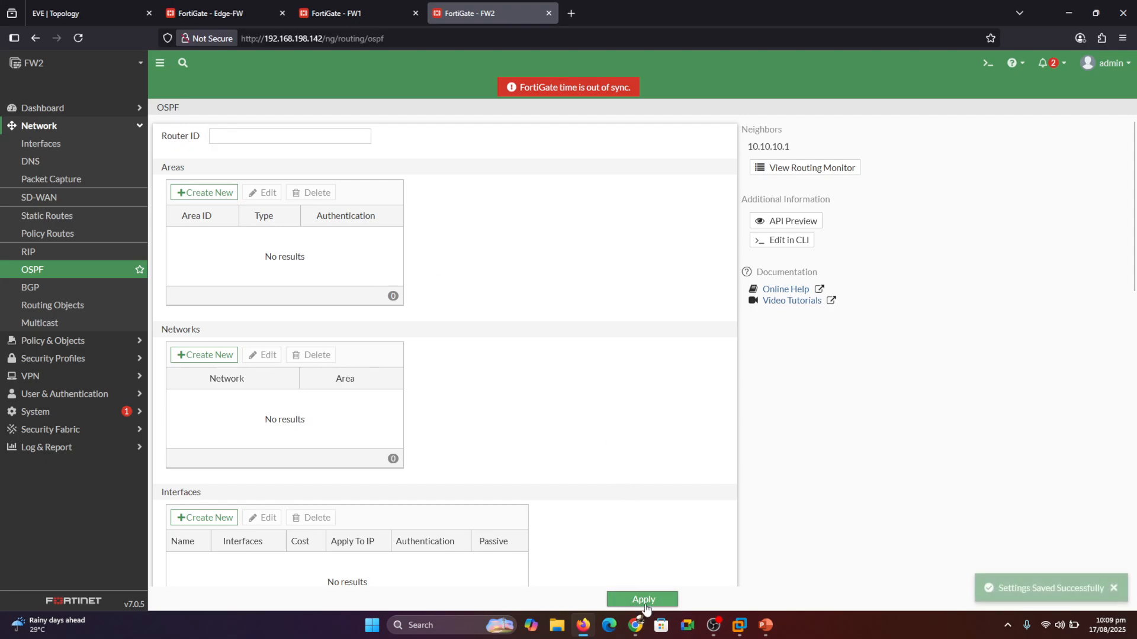
Step: Switch to FW1, clear its OSPF router ID and apply the changes
click(342, 21)
drag(263, 135, 176, 142)
key(BackSpace)
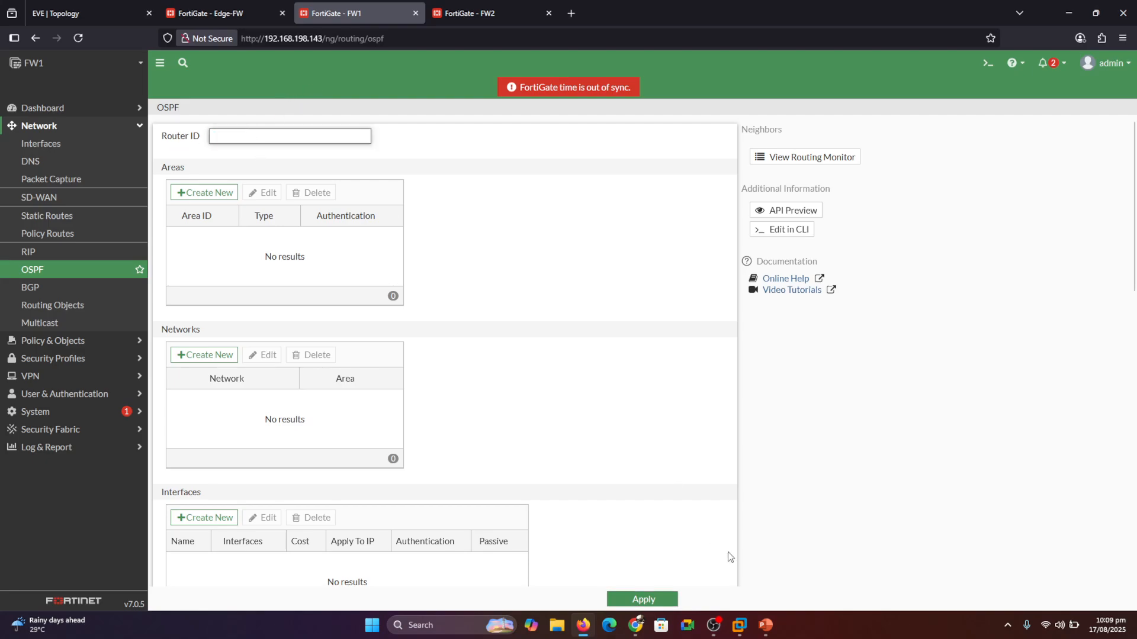
click(652, 599)
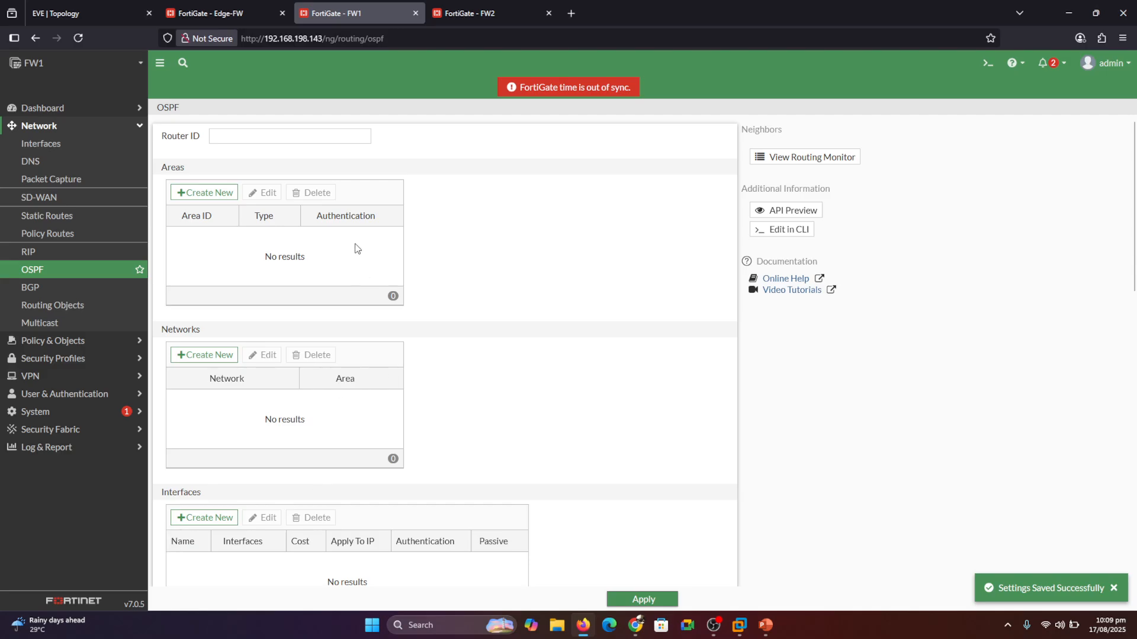
Step: Switch to Edge-FW, clear its OSPF router ID and apply the changes
click(215, 5)
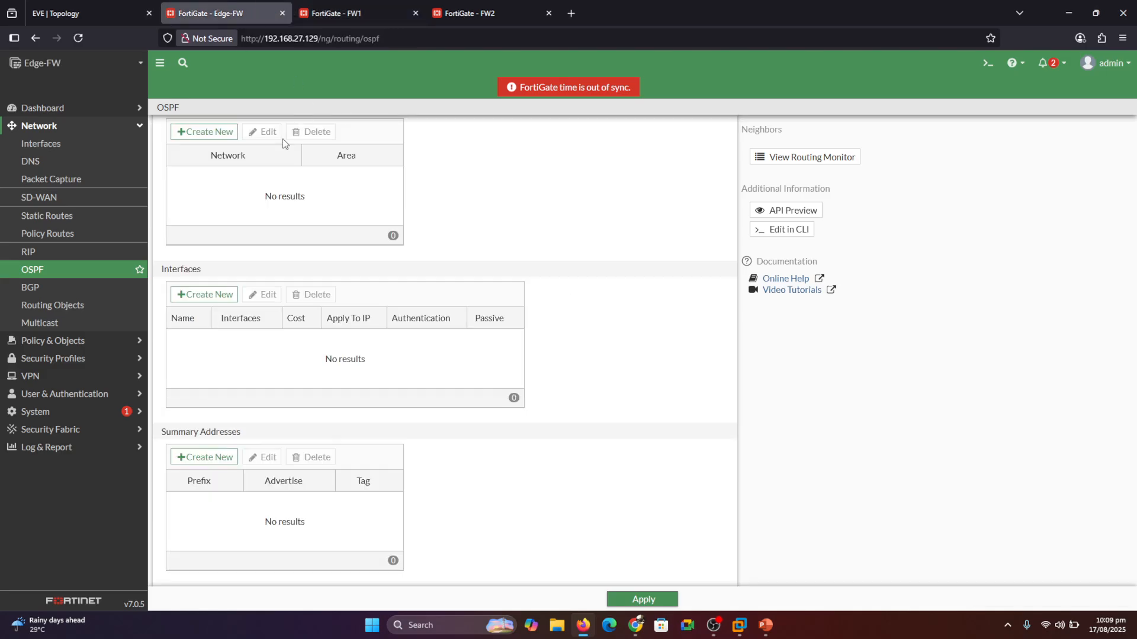
scroll(1135, 314, up, 4)
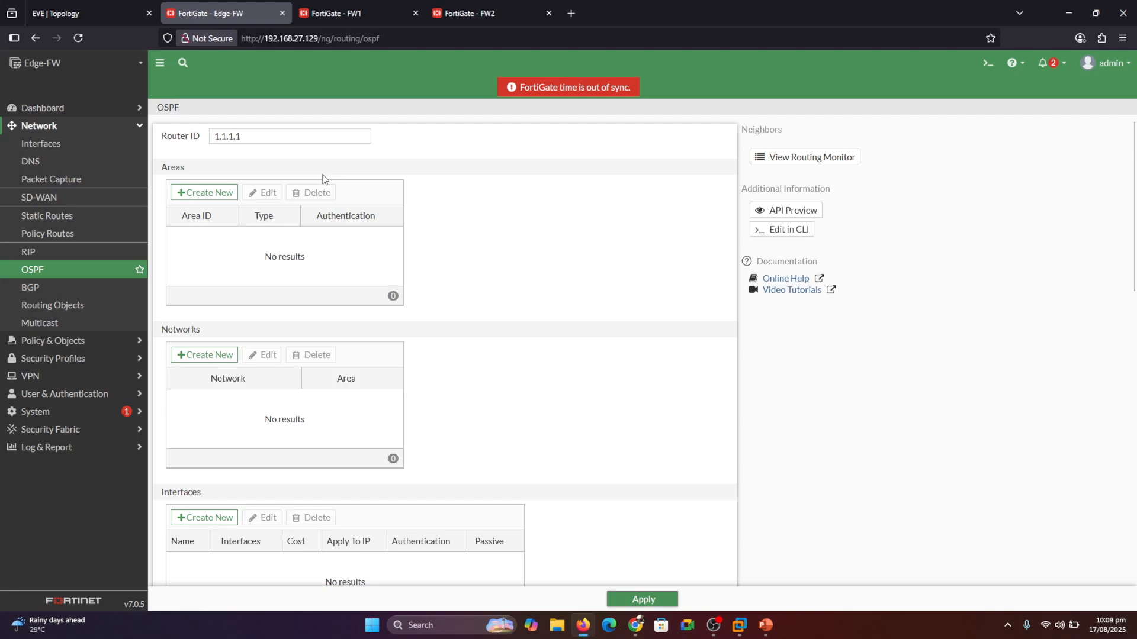
drag(247, 130, 200, 135)
key(BackSpace)
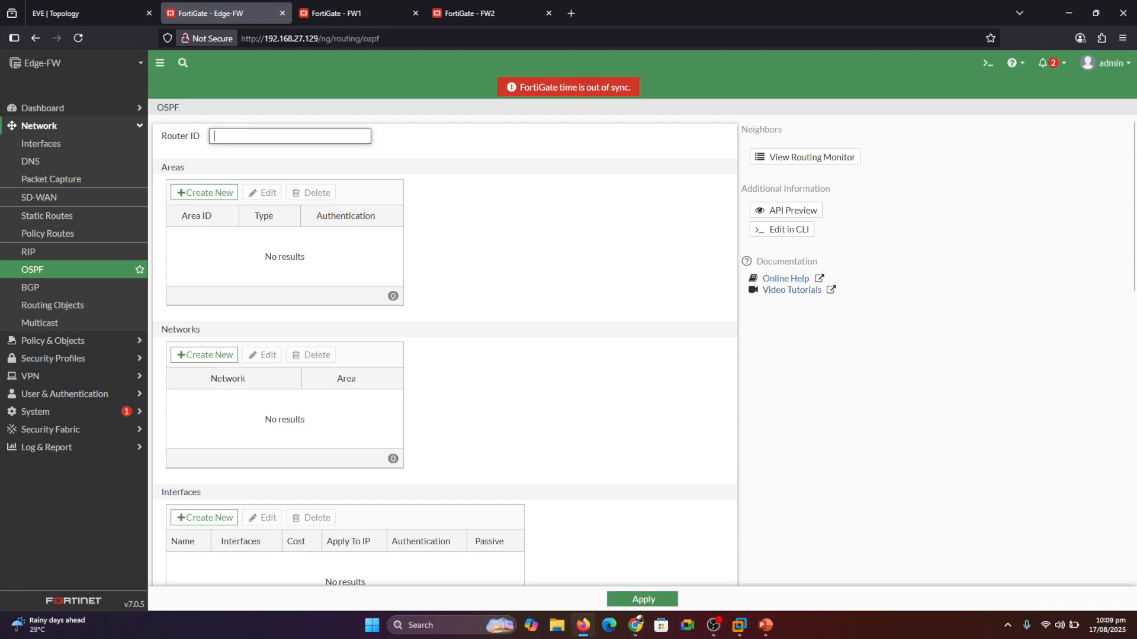
click(645, 600)
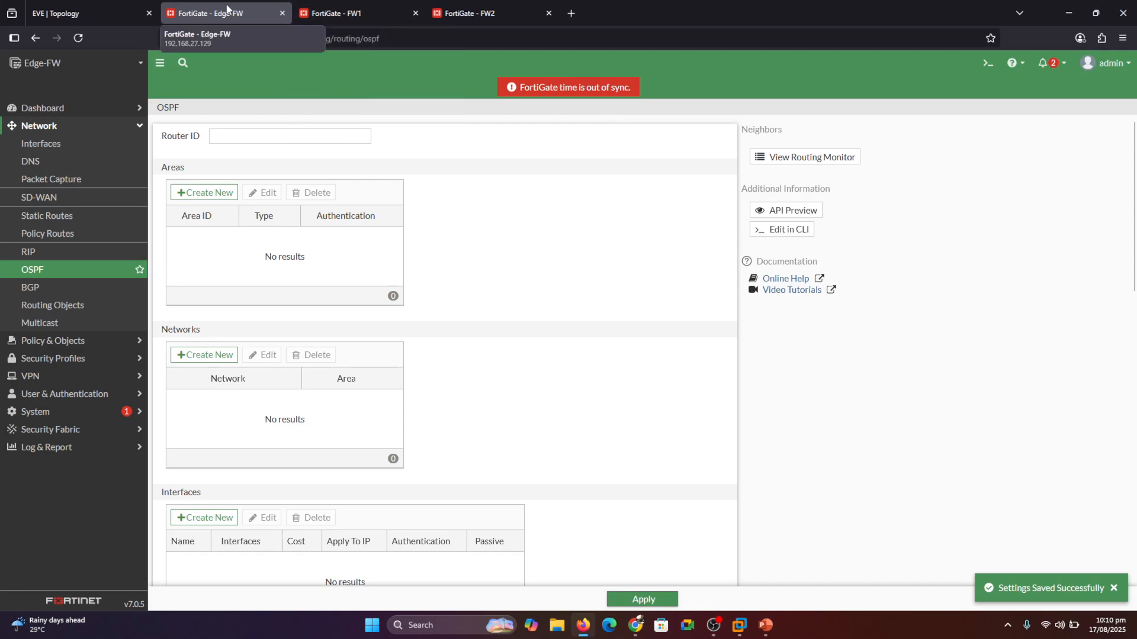
Step: Expand Edge-FW's routing monitor and check which route types are in its routing table
click(41, 109)
click(42, 163)
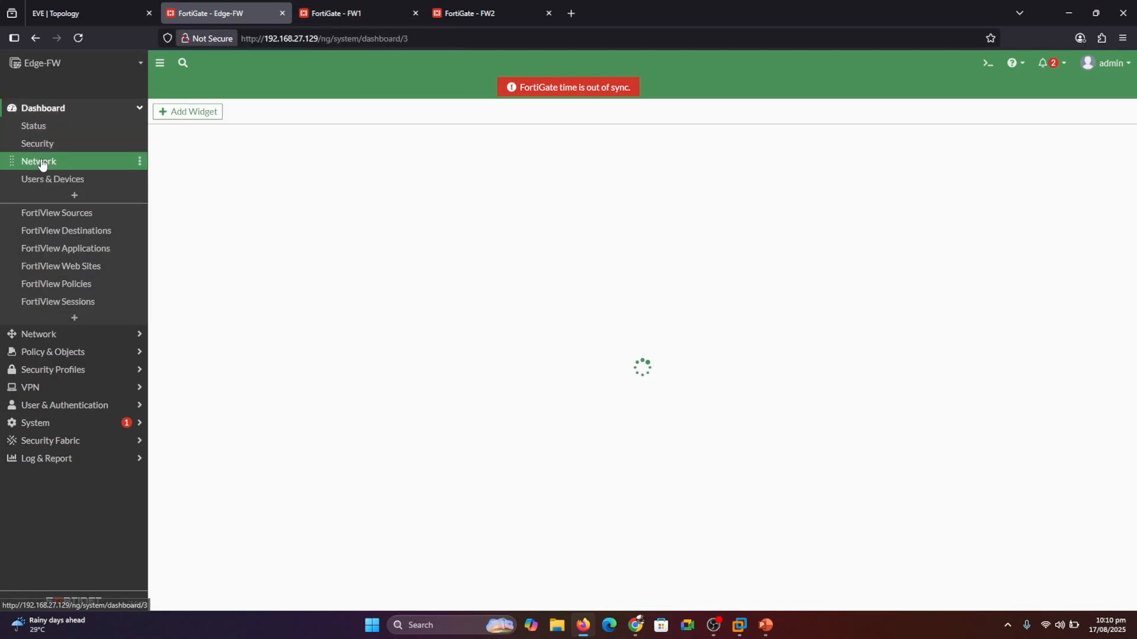
click(322, 236)
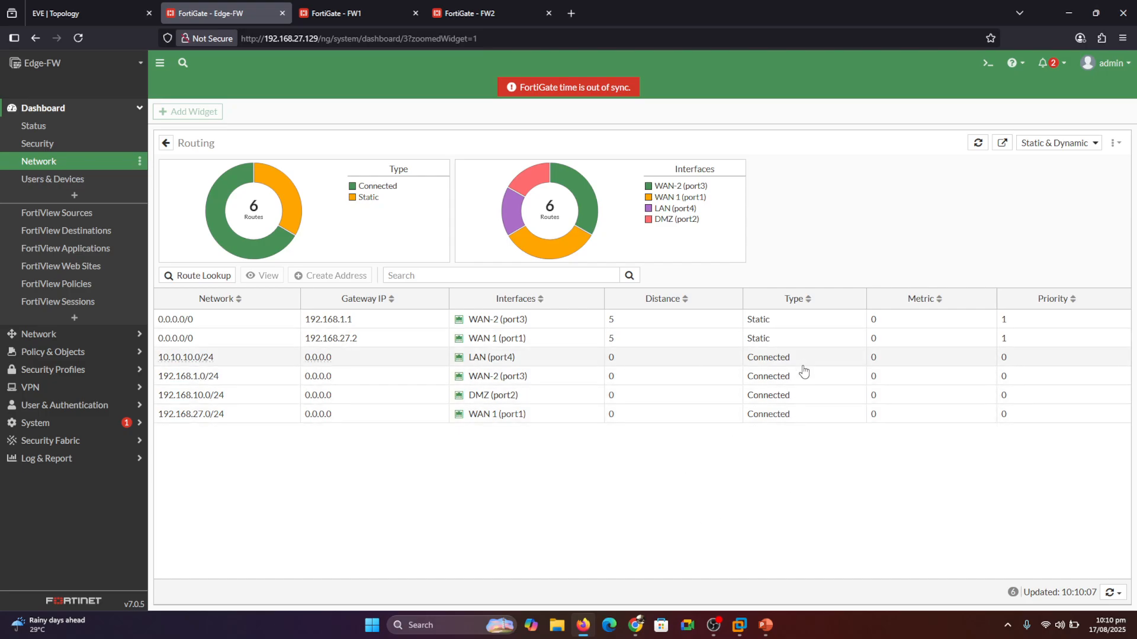
mouse_move(806, 371)
mouse_down()
mouse_move(816, 390)
mouse_move(840, 359)
mouse_up()
drag(784, 328, 818, 310)
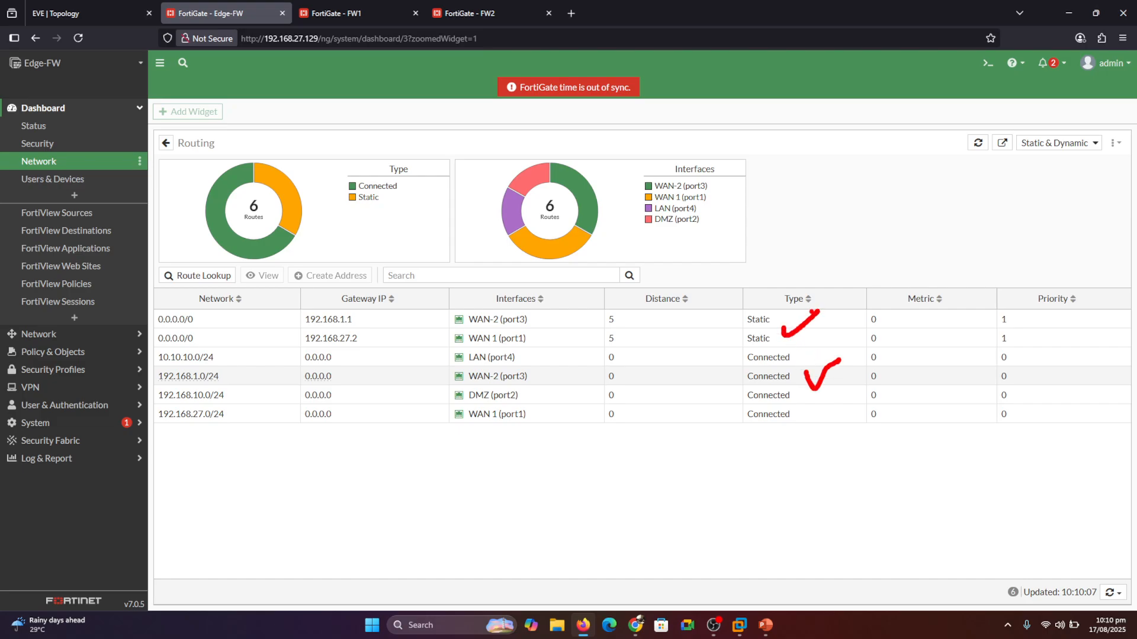
drag(225, 330, 248, 313)
Step: Expand the routing monitor on FW1 and check the route types in its table
click(343, 18)
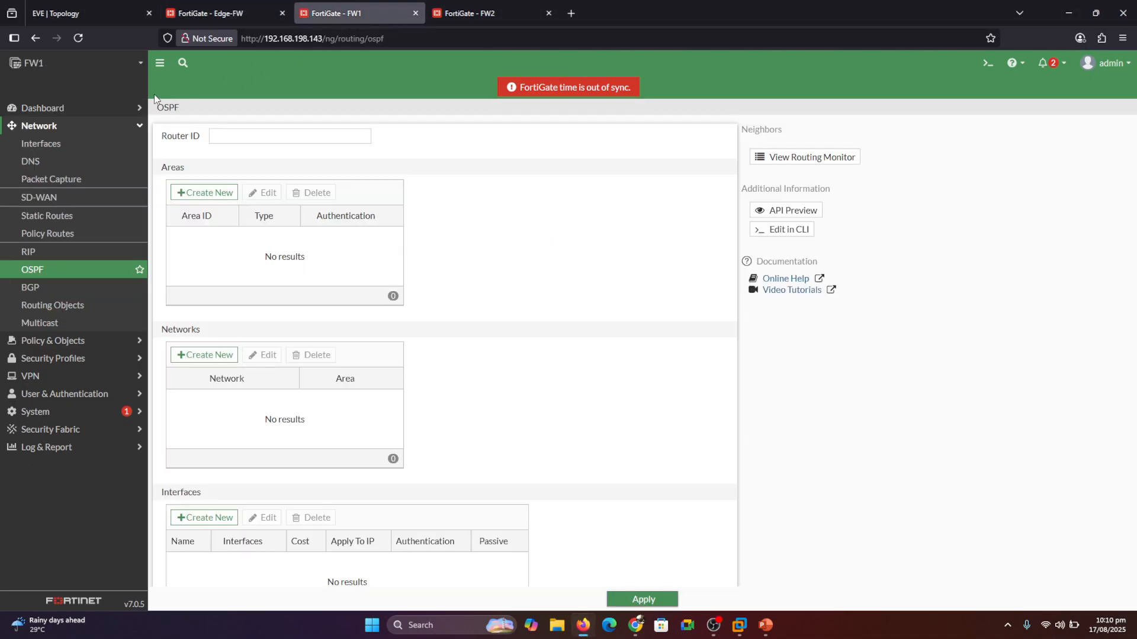
click(47, 111)
click(49, 161)
click(342, 230)
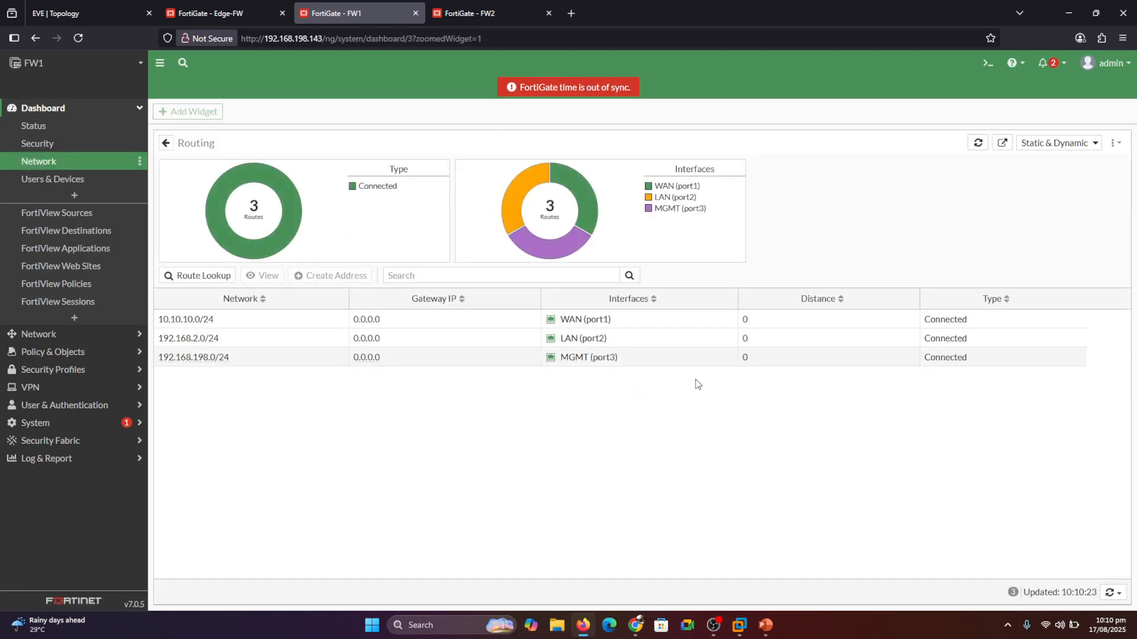
drag(988, 330, 1018, 322)
Step: Expand the routing monitor on FW2 and check the type of each route
click(468, 13)
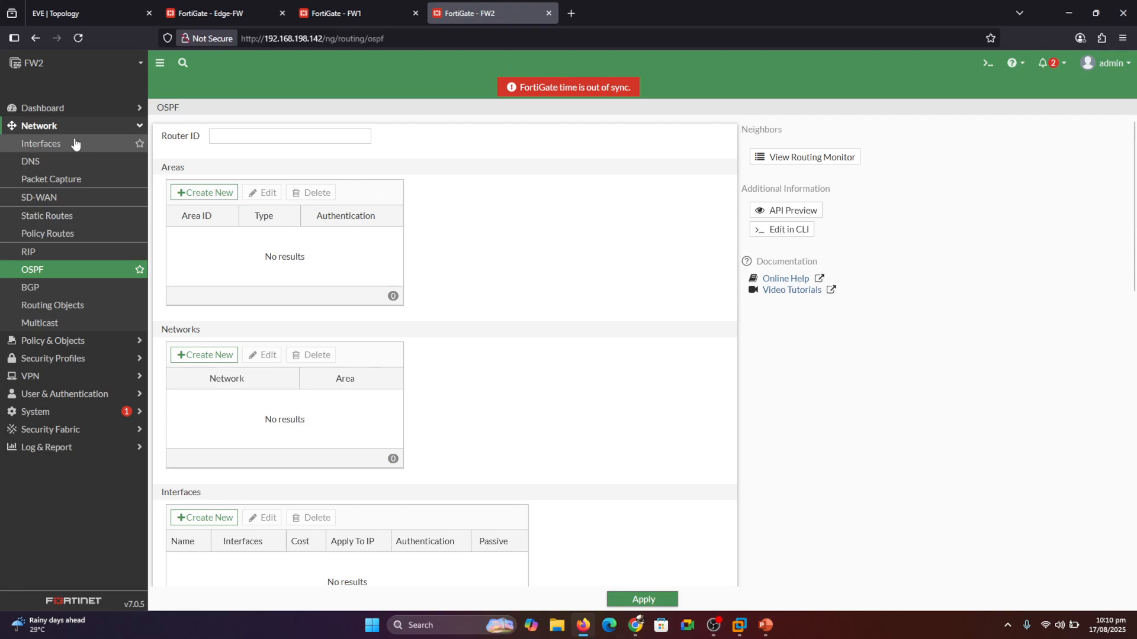
click(34, 108)
click(37, 162)
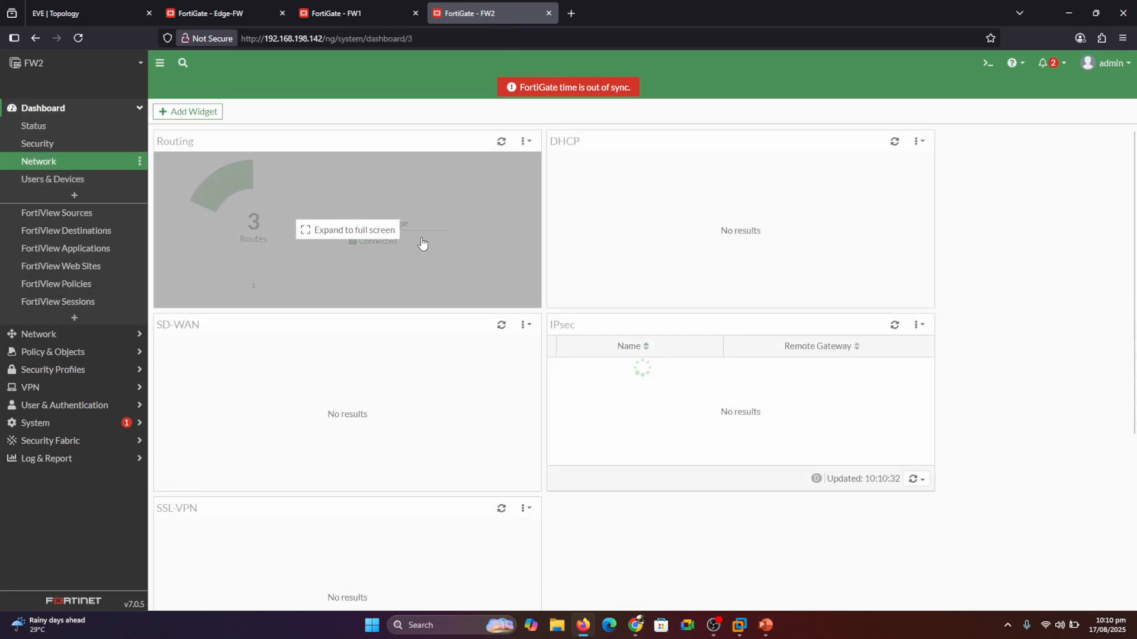
click(366, 230)
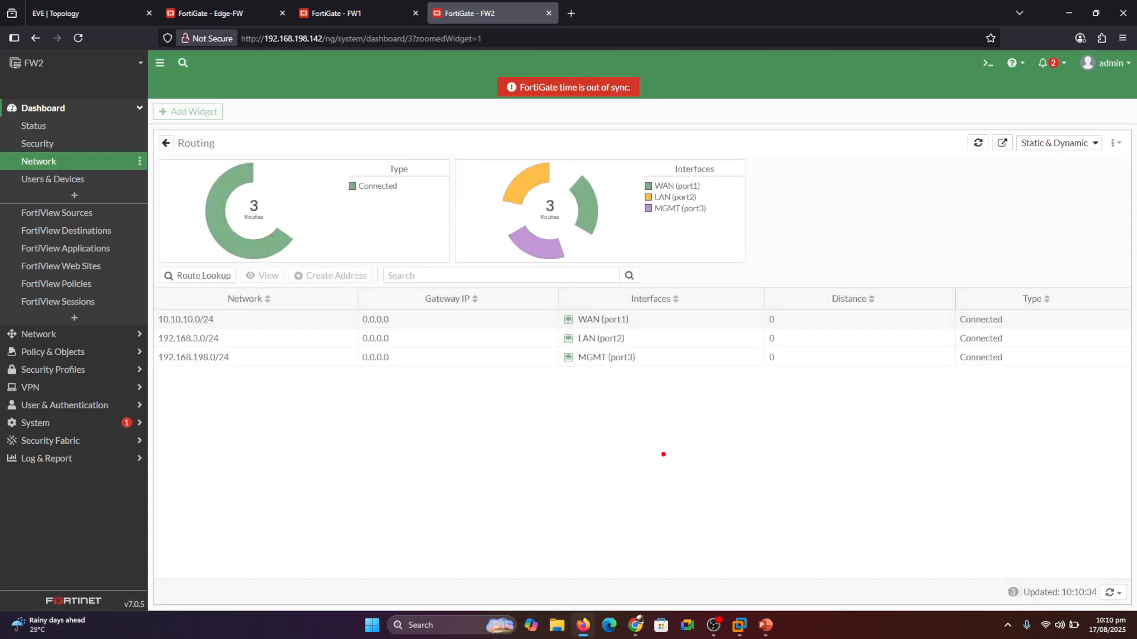
drag(1020, 340, 1049, 325)
key(Escape)
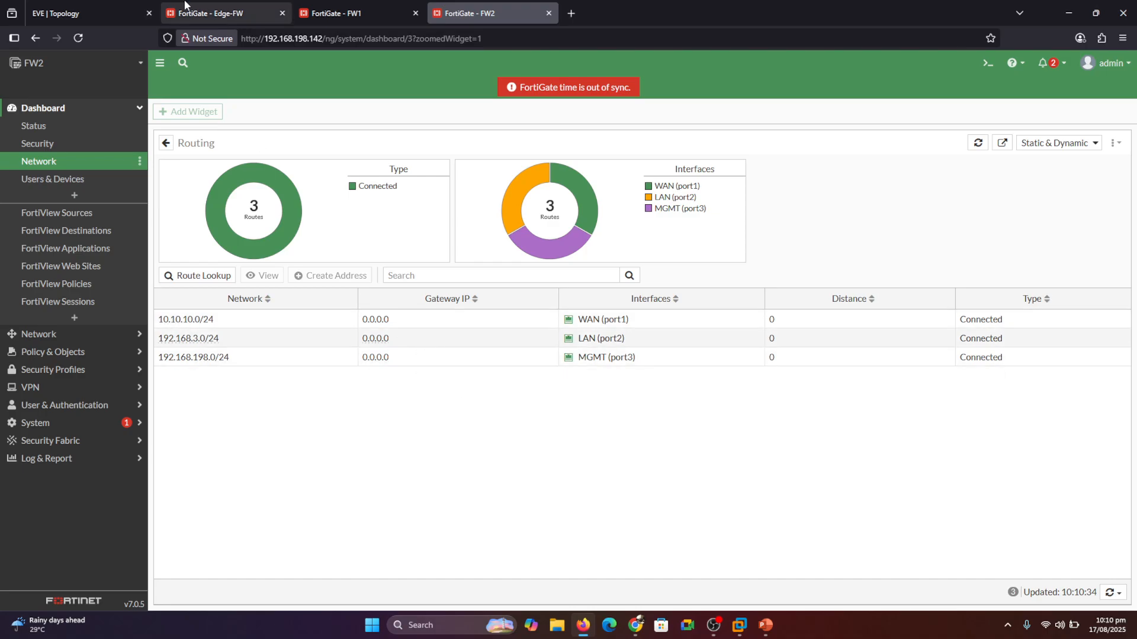
Step: Open the BGP settings on Edge-FW and set the local AS to 99 and the router ID to 1.1.1.1
click(219, 9)
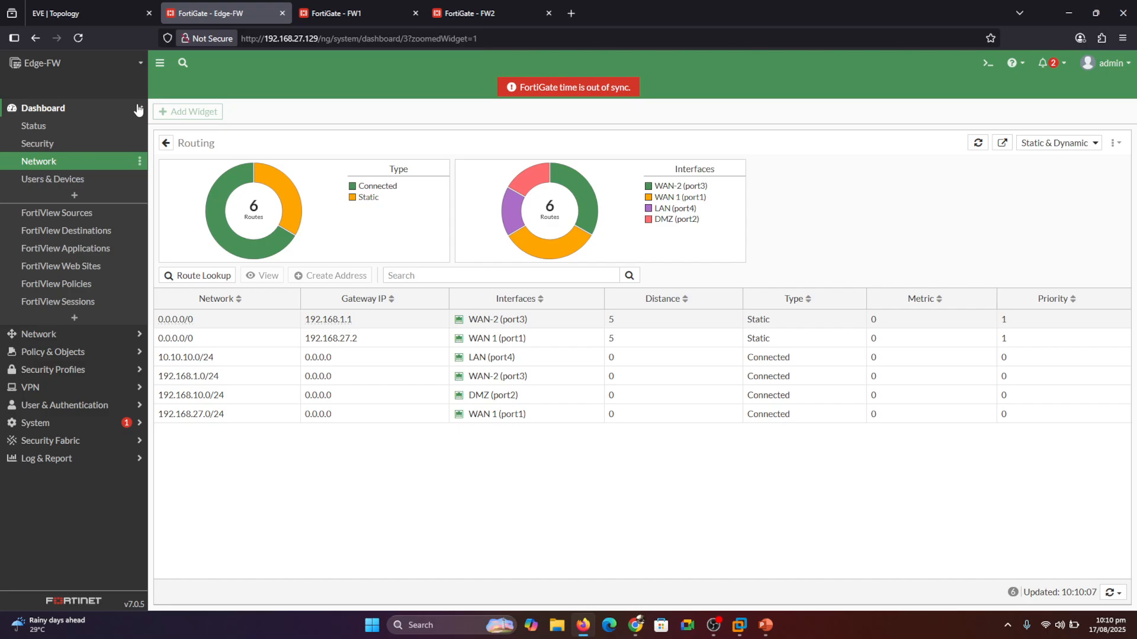
click(139, 108)
click(44, 126)
click(41, 286)
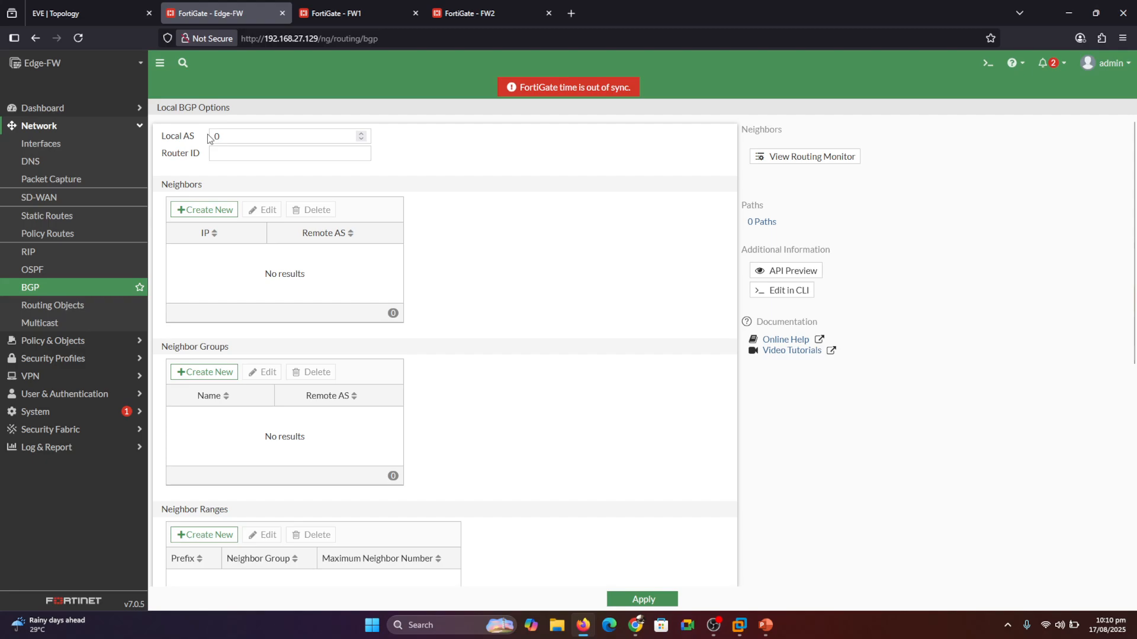
drag(236, 135, 207, 138)
text(99)
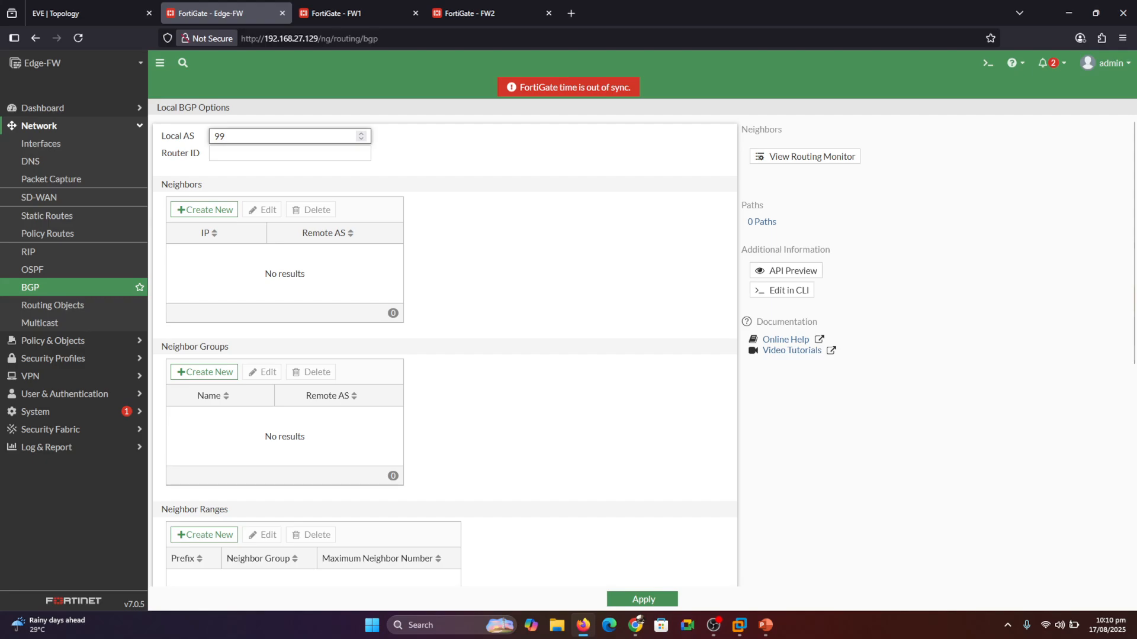
click(242, 156)
text(1.1.1.1)
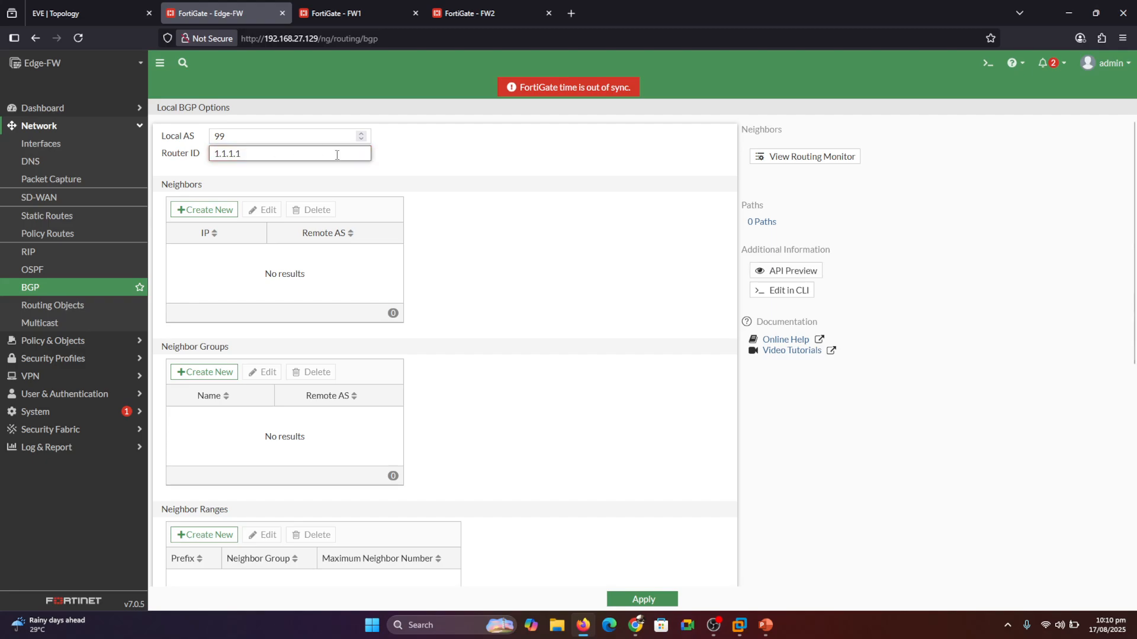
click(523, 240)
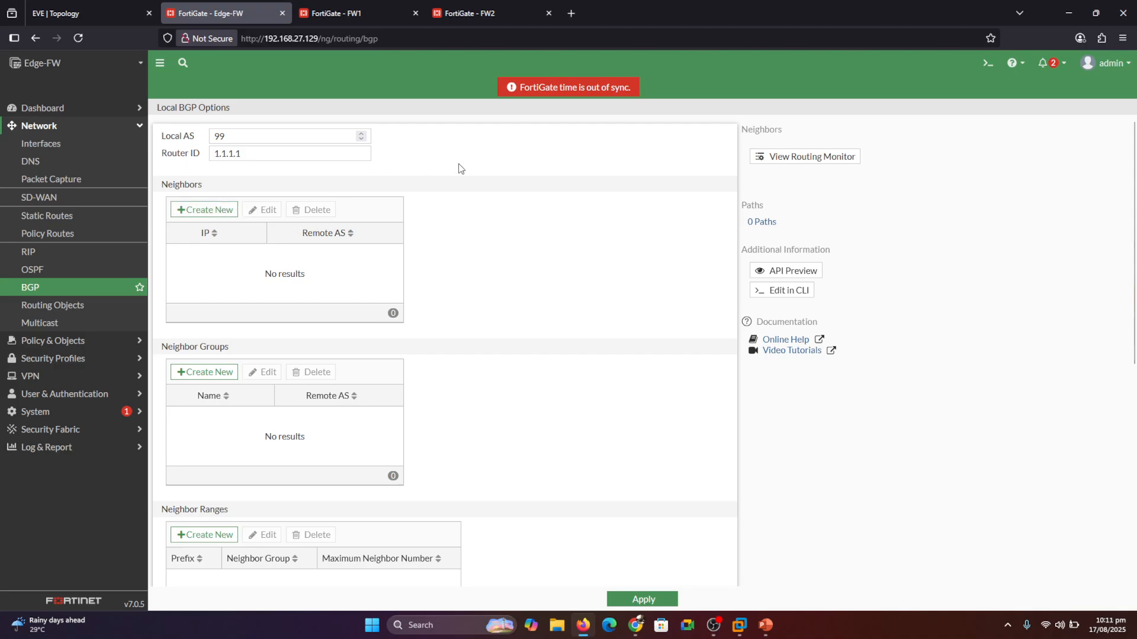
Step: Review the port1 links of FW1 and FW2 to the switch in the EVE topology, and return to FW1
click(107, 14)
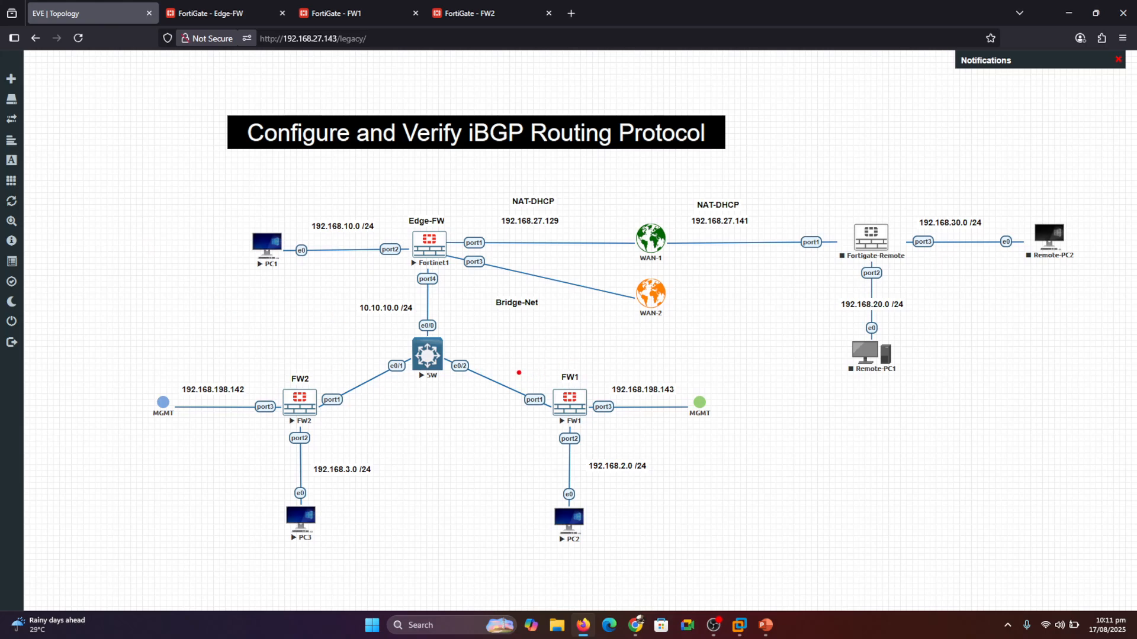
mouse_move(506, 353)
mouse_down()
mouse_move(504, 365)
mouse_move(540, 367)
mouse_up()
mouse_move(322, 362)
mouse_down()
mouse_move(320, 374)
mouse_move(366, 360)
mouse_up()
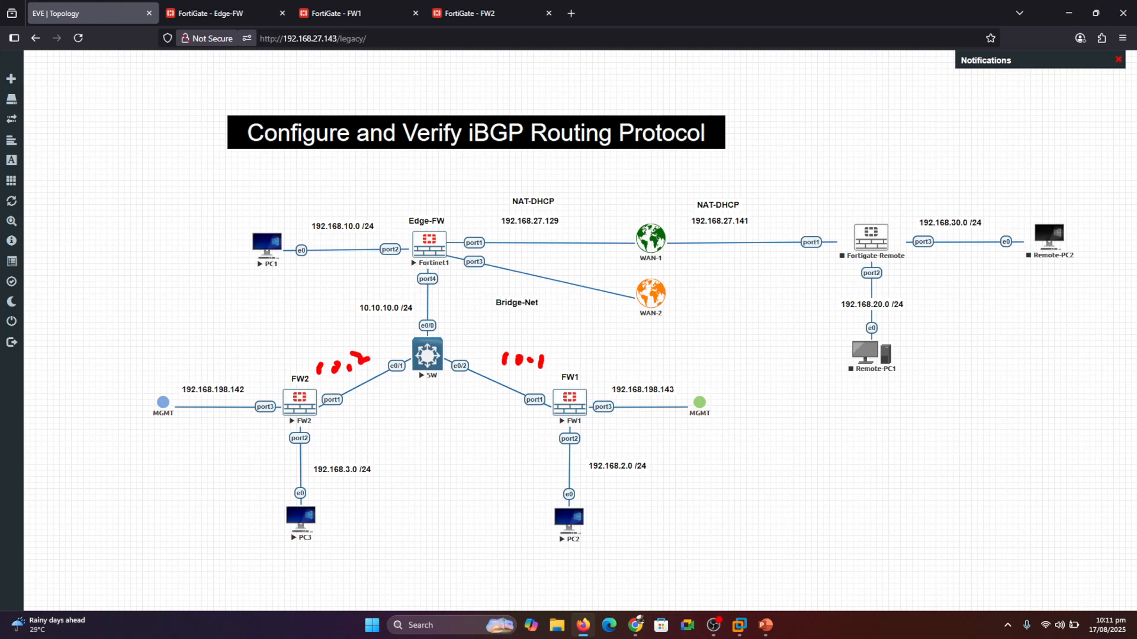
key(Escape)
click(370, 17)
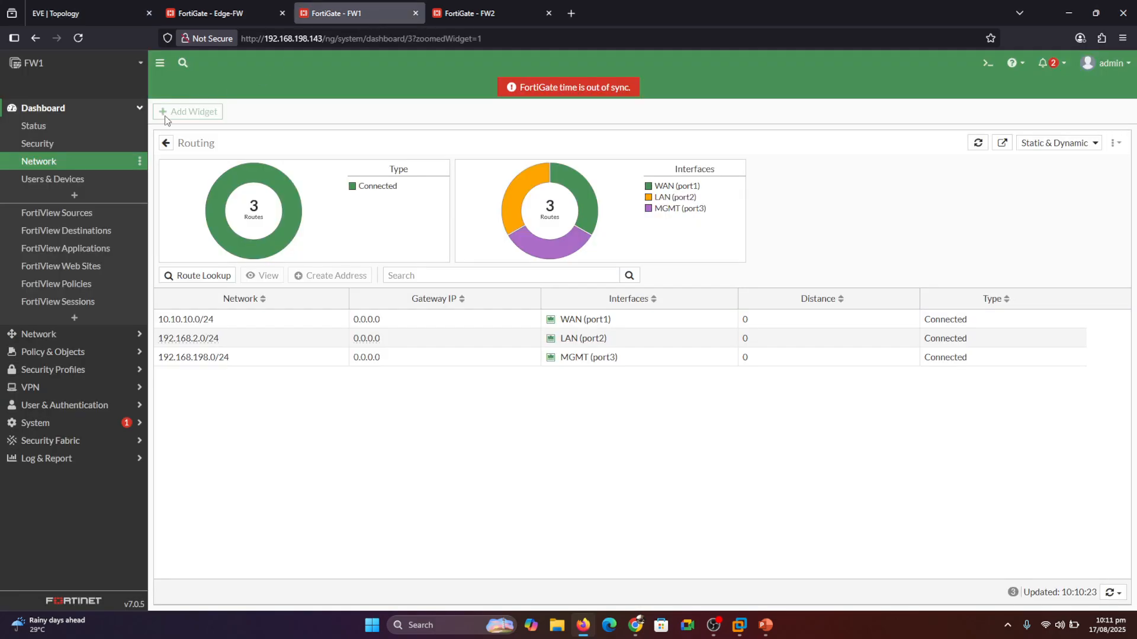
Step: Open the interface list on FW1 and check the IP address of its WAN (port1) interface
click(38, 109)
click(38, 125)
click(45, 144)
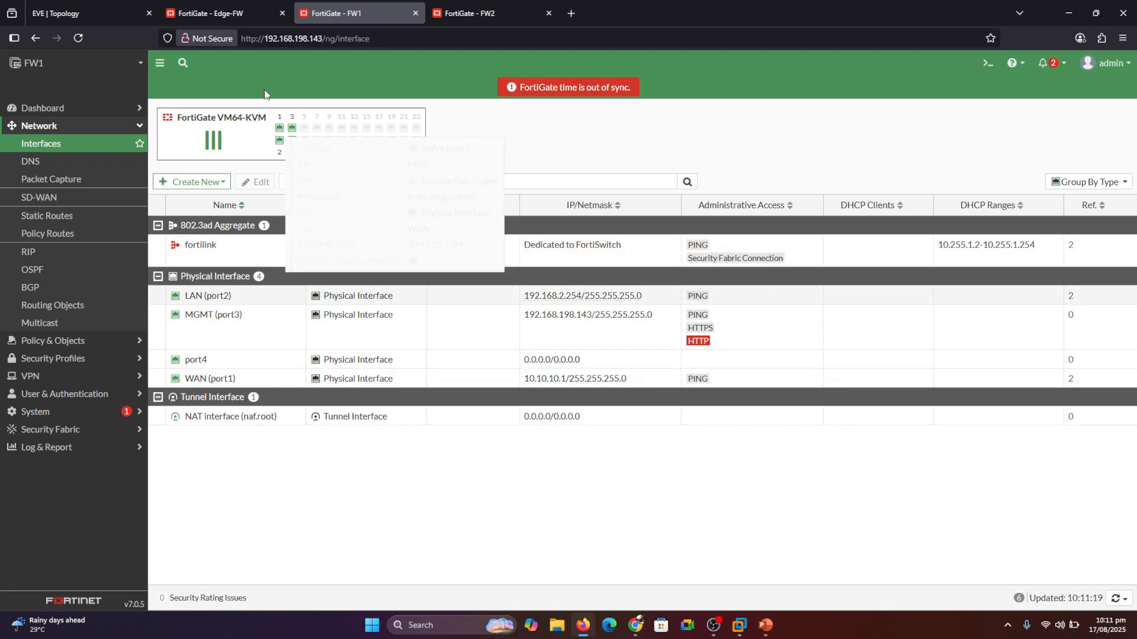
Step: Add a BGP neighbor on Edge-FW with IP 10.10.10.1 and remote AS 99
click(219, 13)
click(206, 209)
click(693, 139)
text(10.10.10.1)
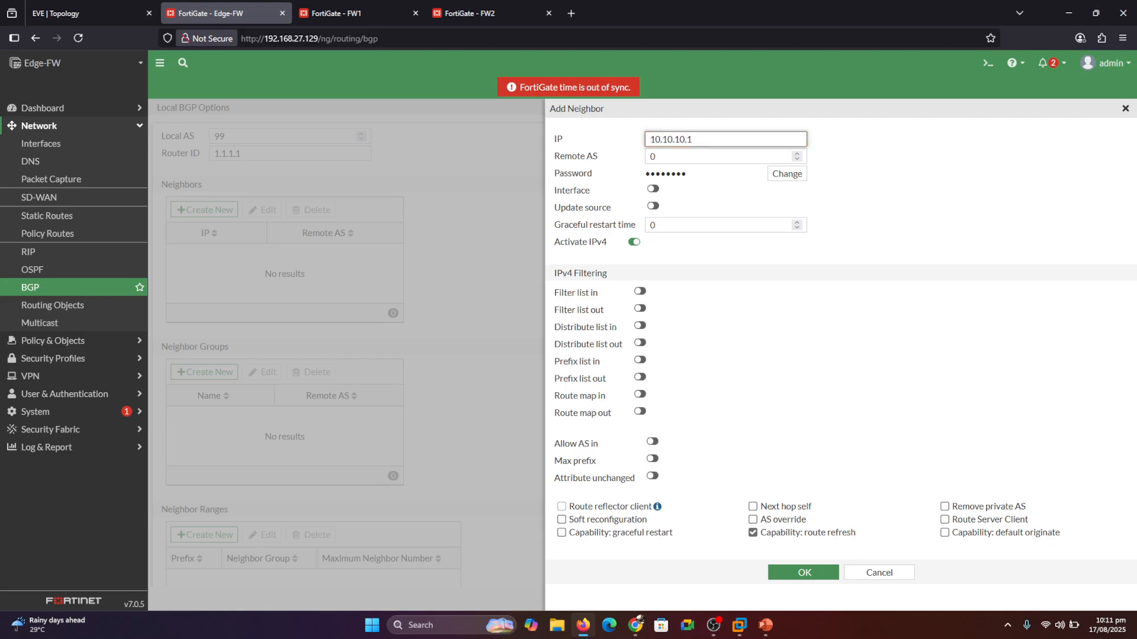
double_click(649, 157)
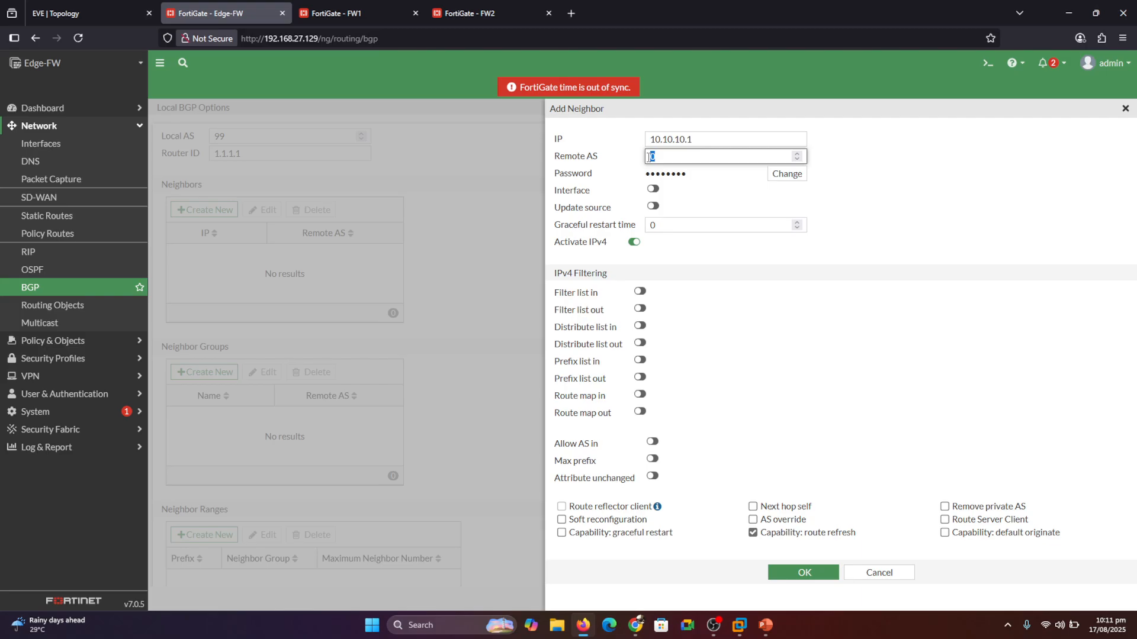
text(99)
drag(241, 135, 258, 126)
drag(680, 157, 700, 151)
click(803, 573)
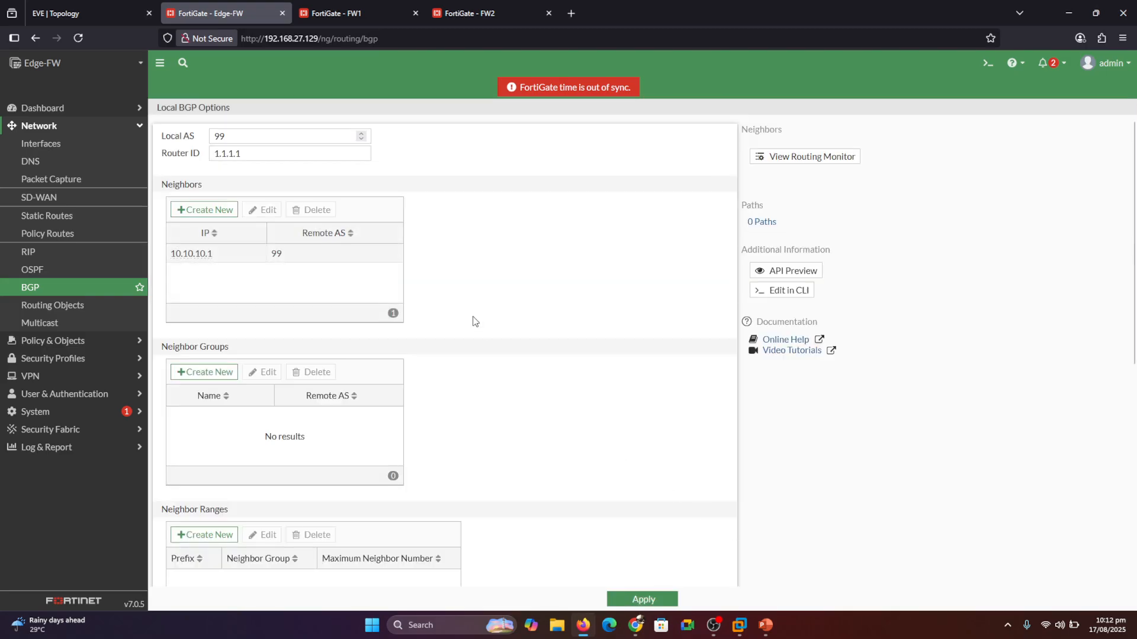
Step: Add a second BGP neighbor on Edge-FW with IP 10.10.10.2 and remote AS 99
click(190, 207)
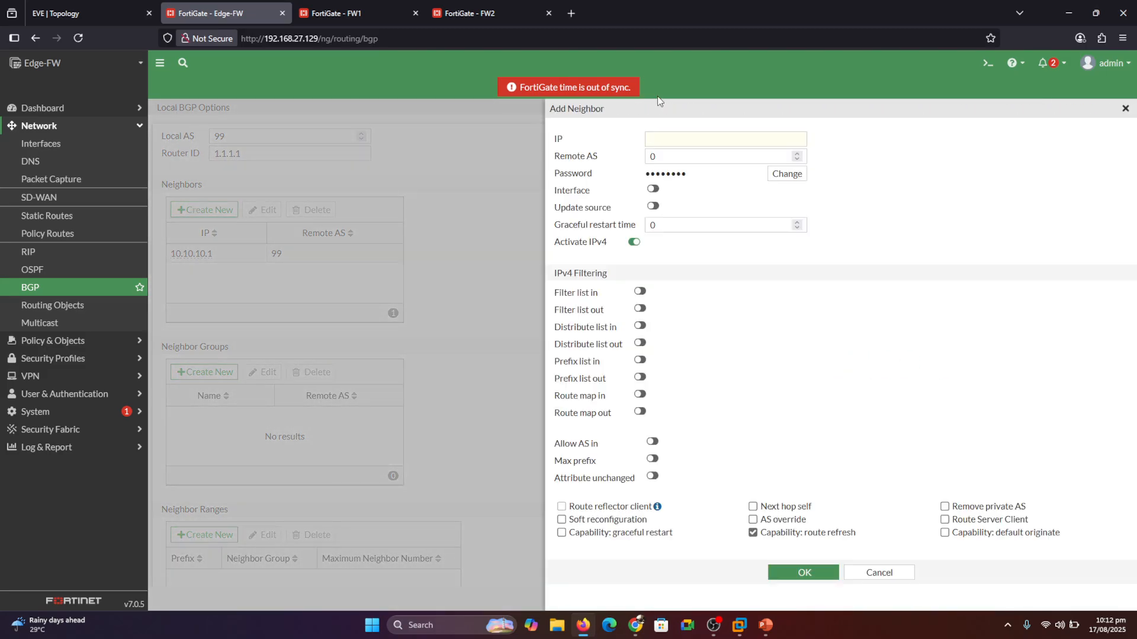
click(655, 140)
text(10.10.10.2)
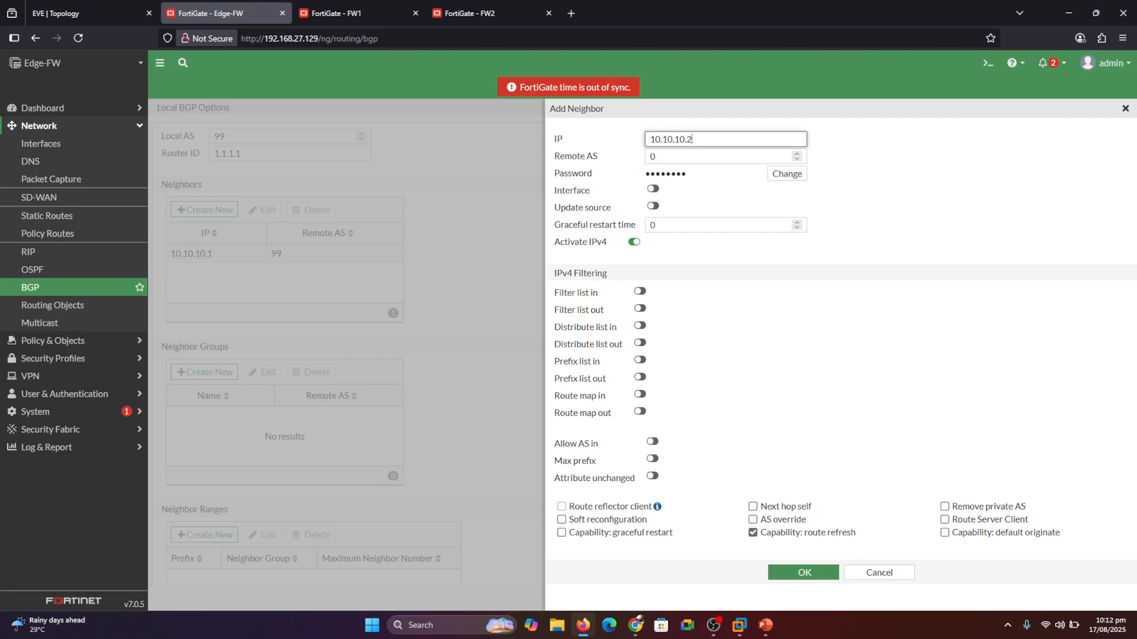
key(Tab)
text(99)
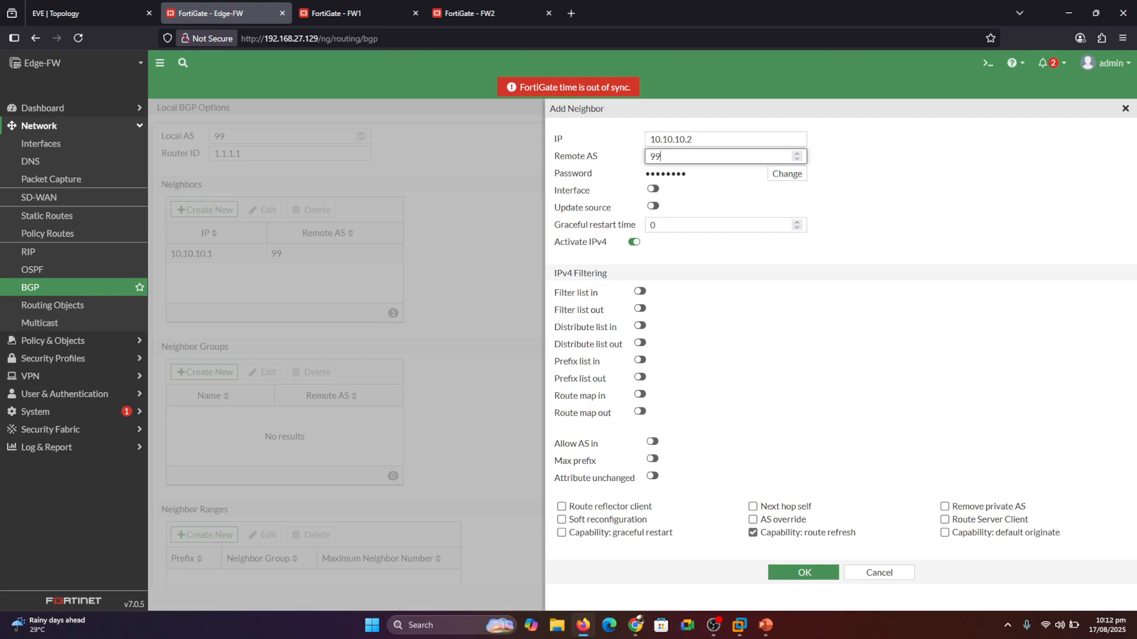
click(794, 573)
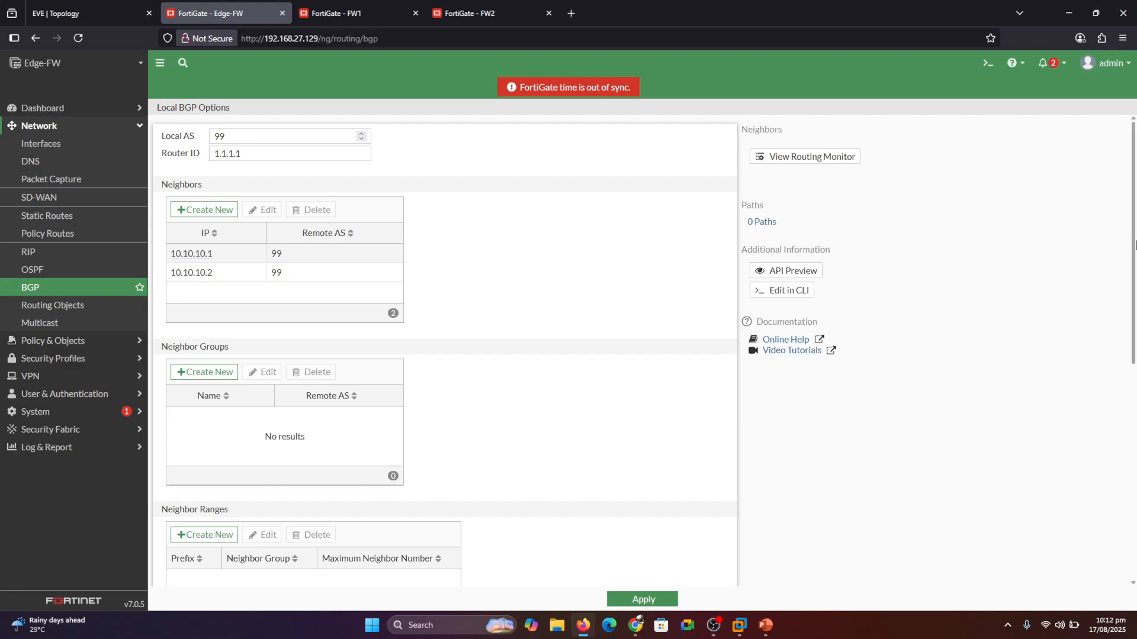
Step: Check Edge-FW's connected subnets in the EVE topology and enter 192.168.10.0/24 as its first BGP network
drag(1133, 237, 1130, 344)
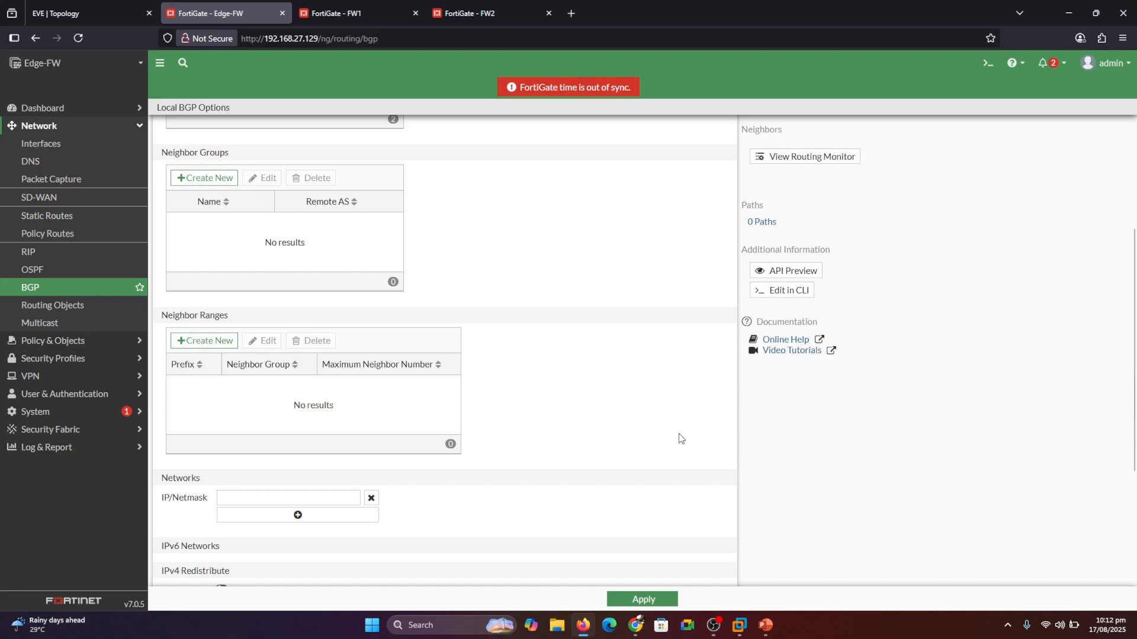
drag(1134, 307, 1134, 372)
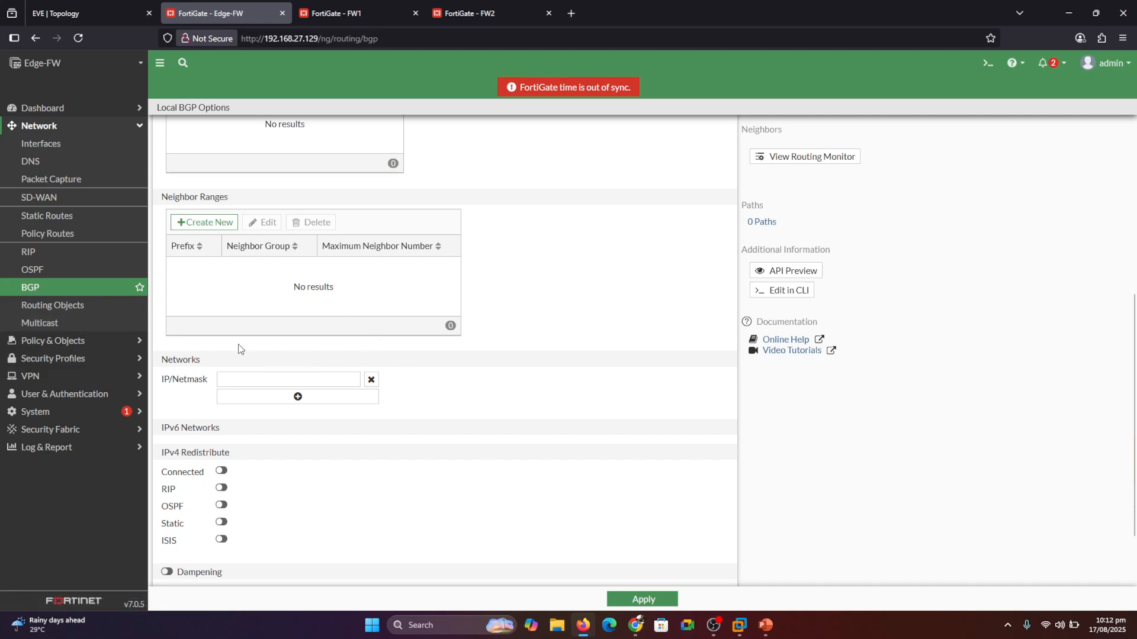
click(77, 13)
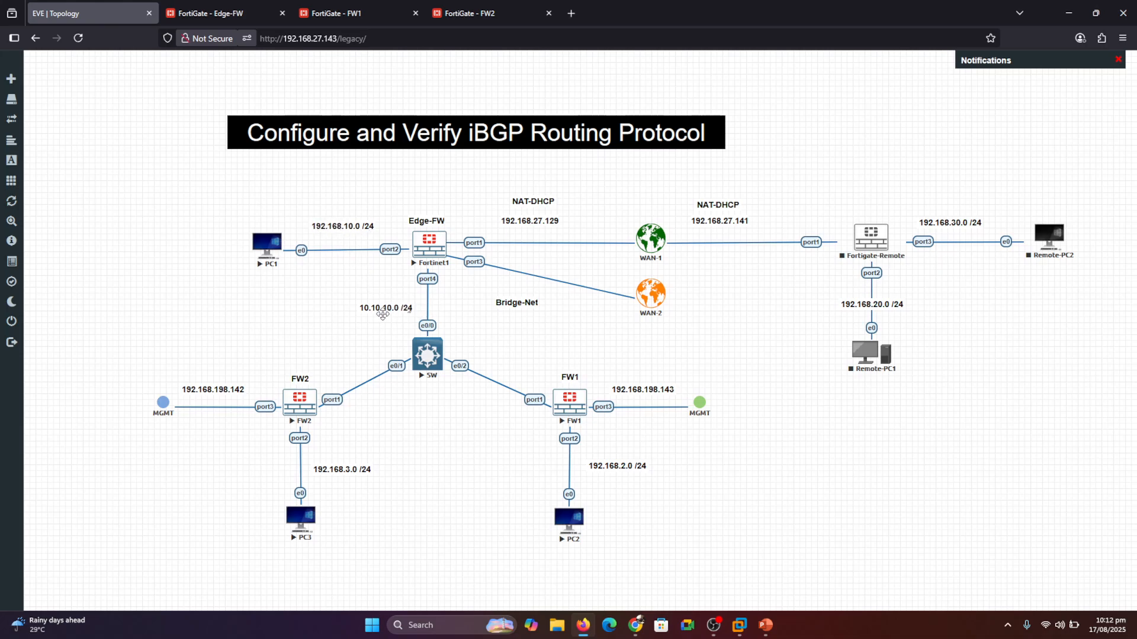
click(218, 6)
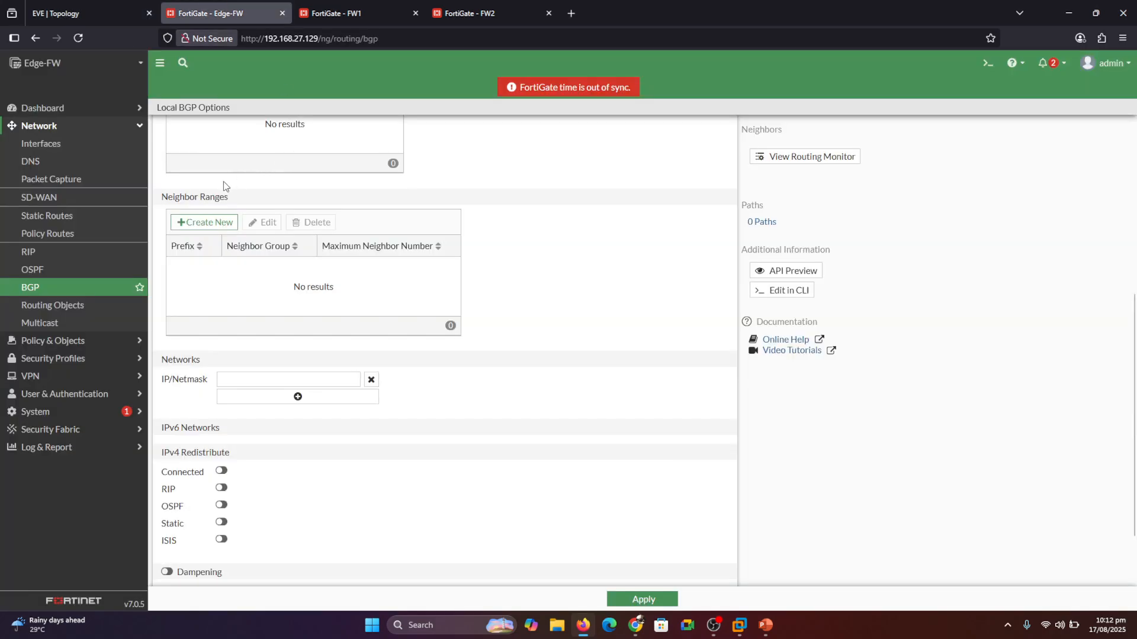
click(233, 380)
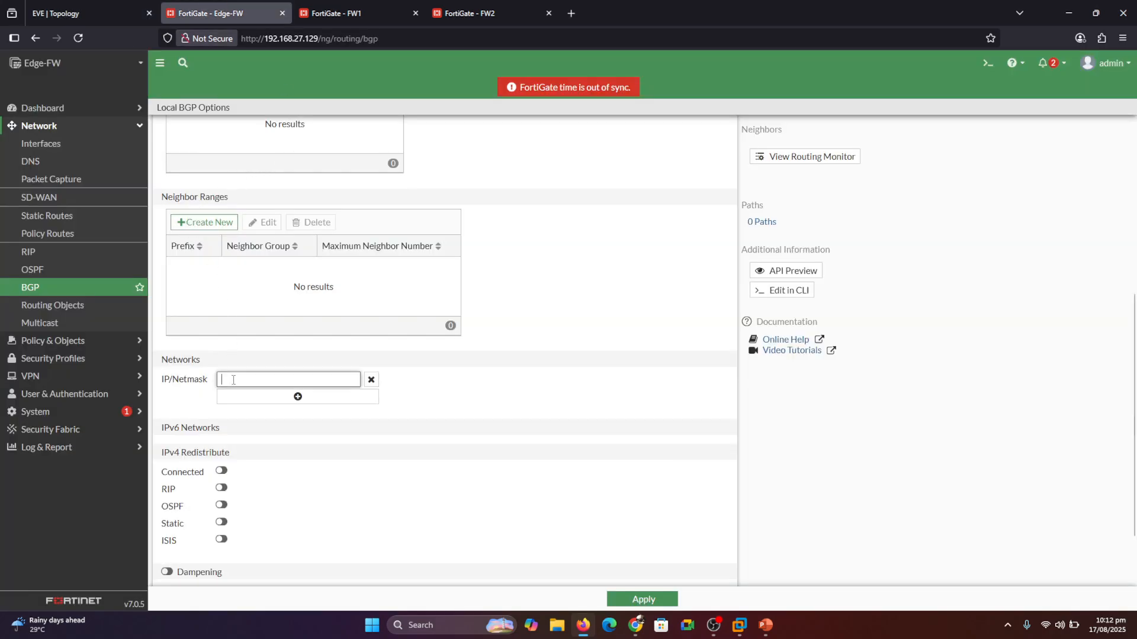
text(192.1)
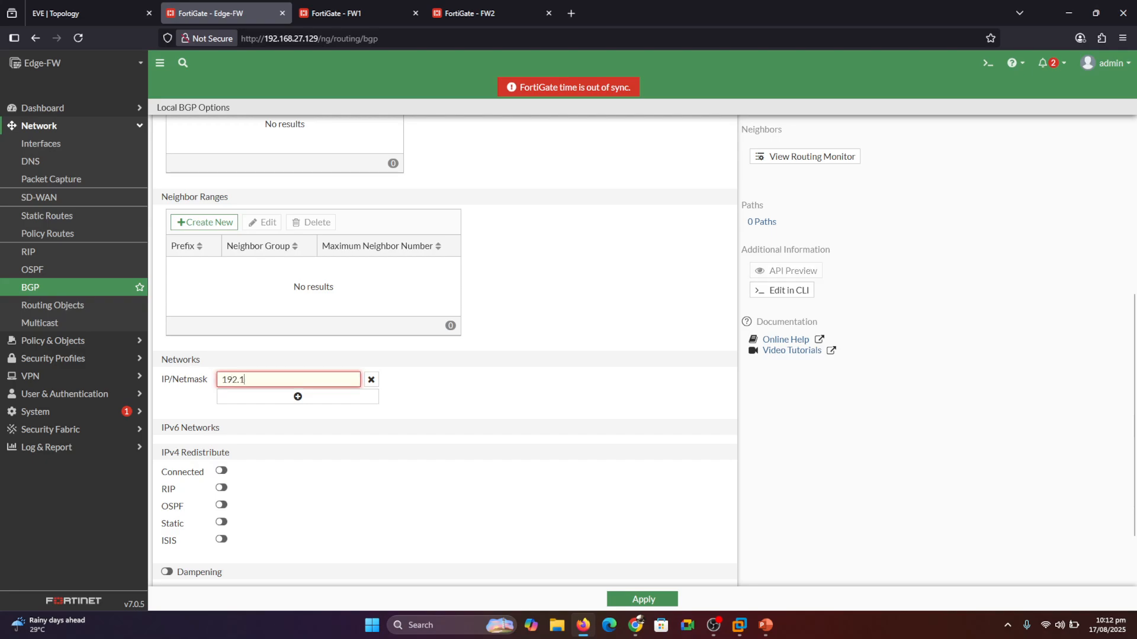
text(68.10/0)
key(BackSpace)
text(0/2)
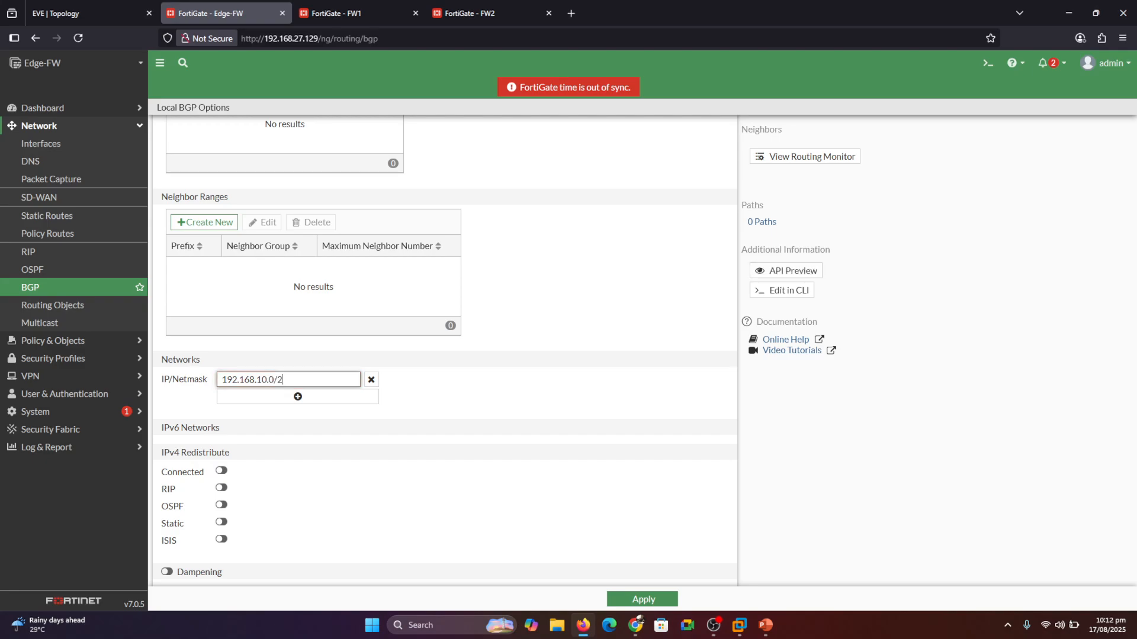
click(440, 387)
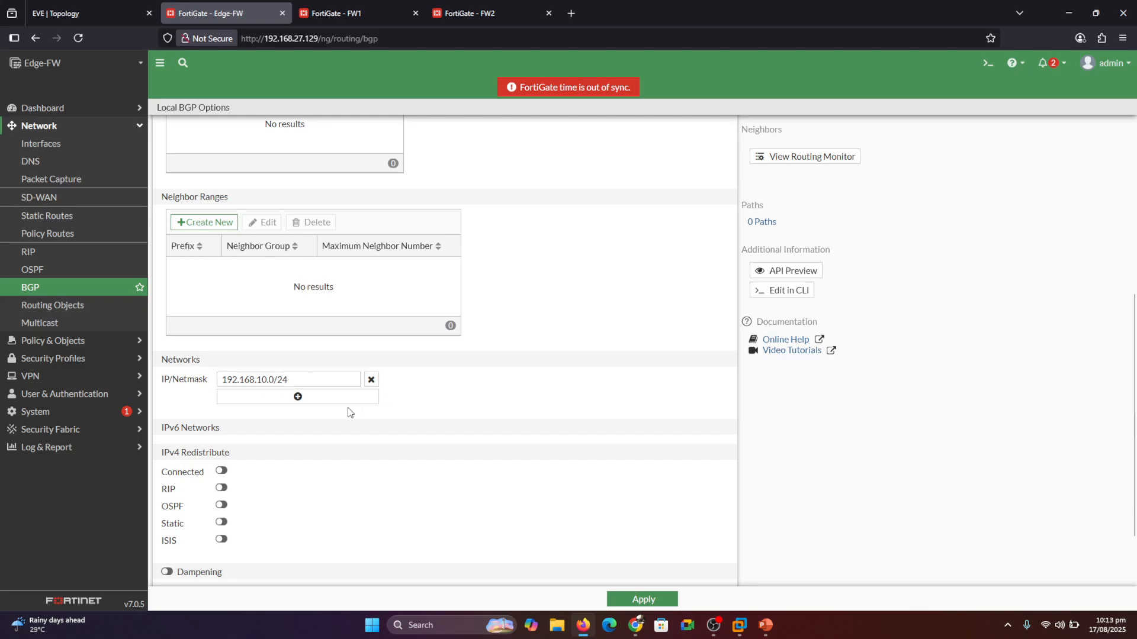
Step: Add 10.10.10.0/24 as a second BGP network on Edge-FW and apply the BGP settings
click(298, 398)
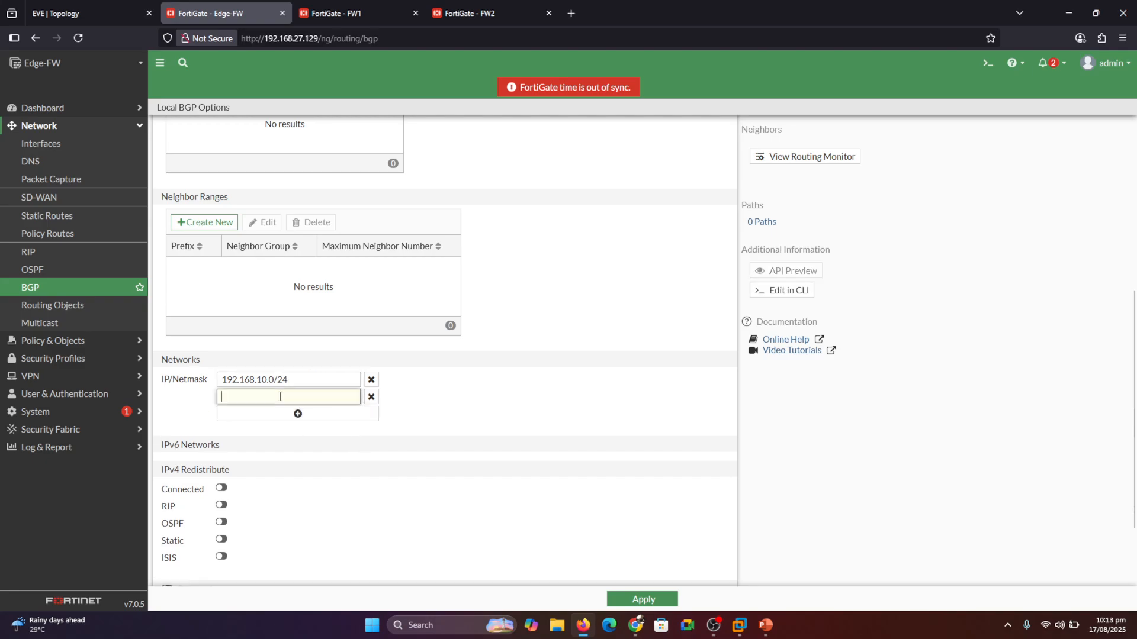
text(10.10.10.0/24)
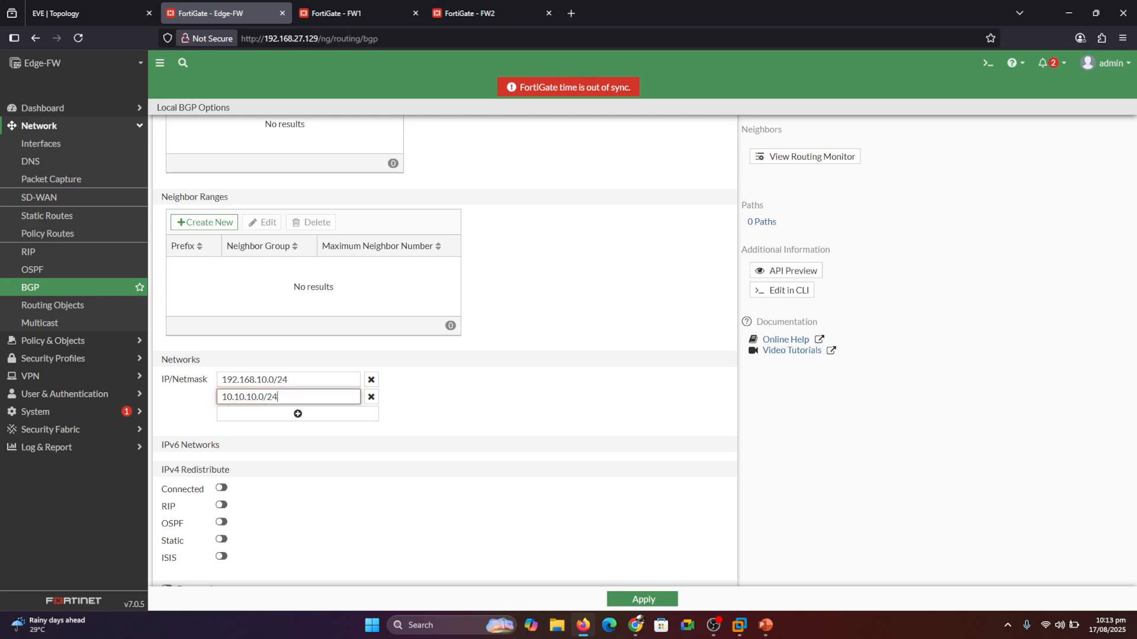
click(434, 401)
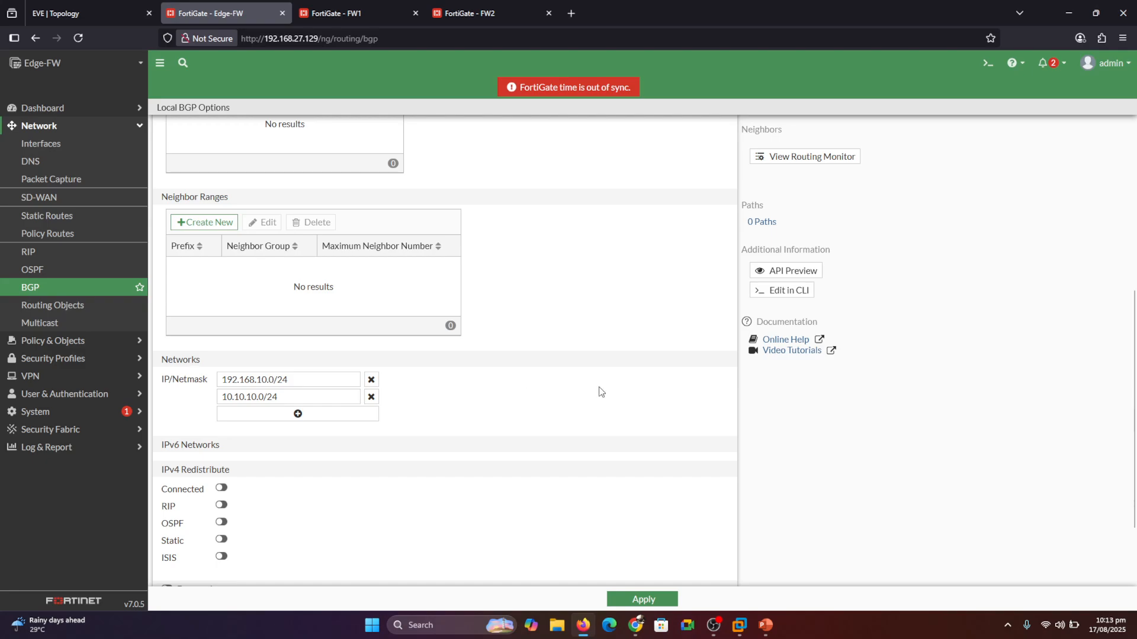
scroll(1135, 343, down, 3)
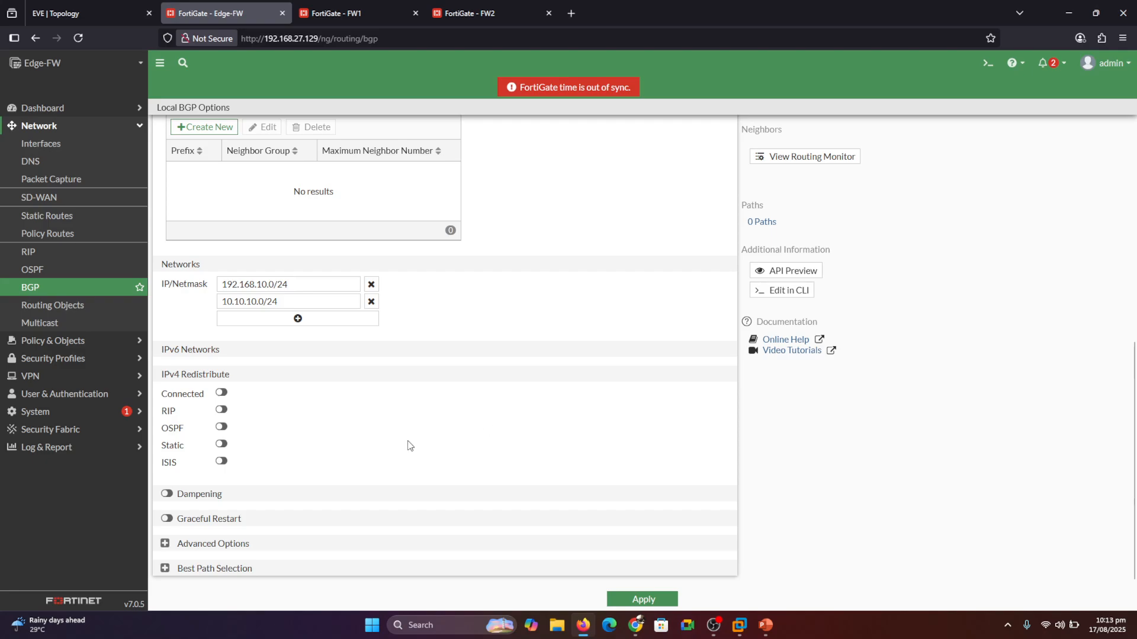
click(644, 600)
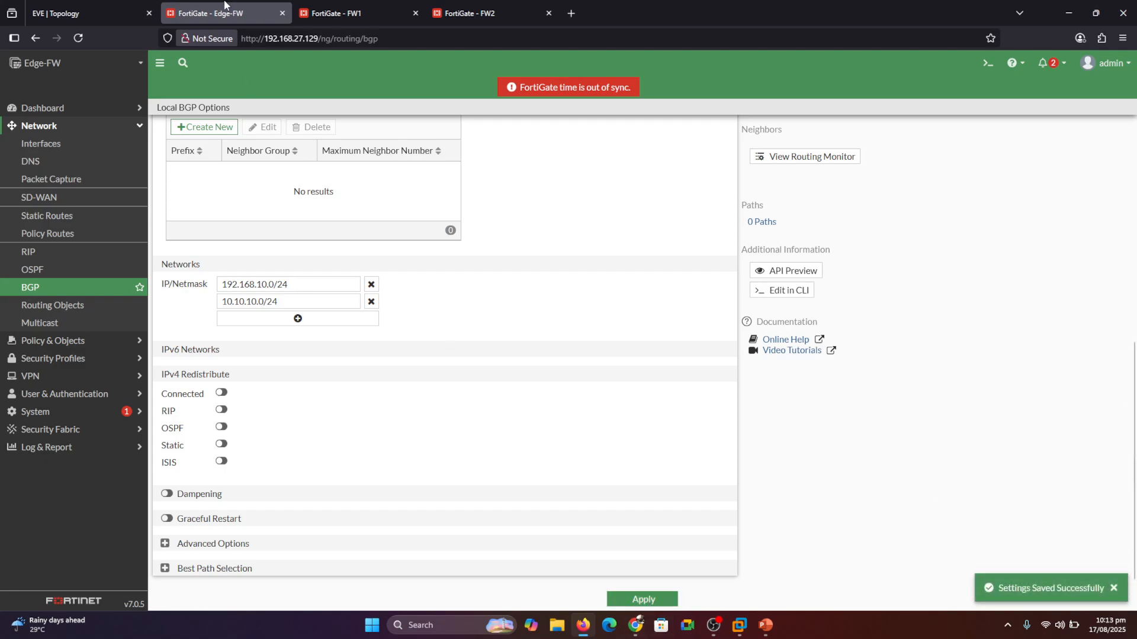
Step: Open the BGP settings on FW1 and set the local AS to 99 and the router ID to 2.2.2.2
click(373, 6)
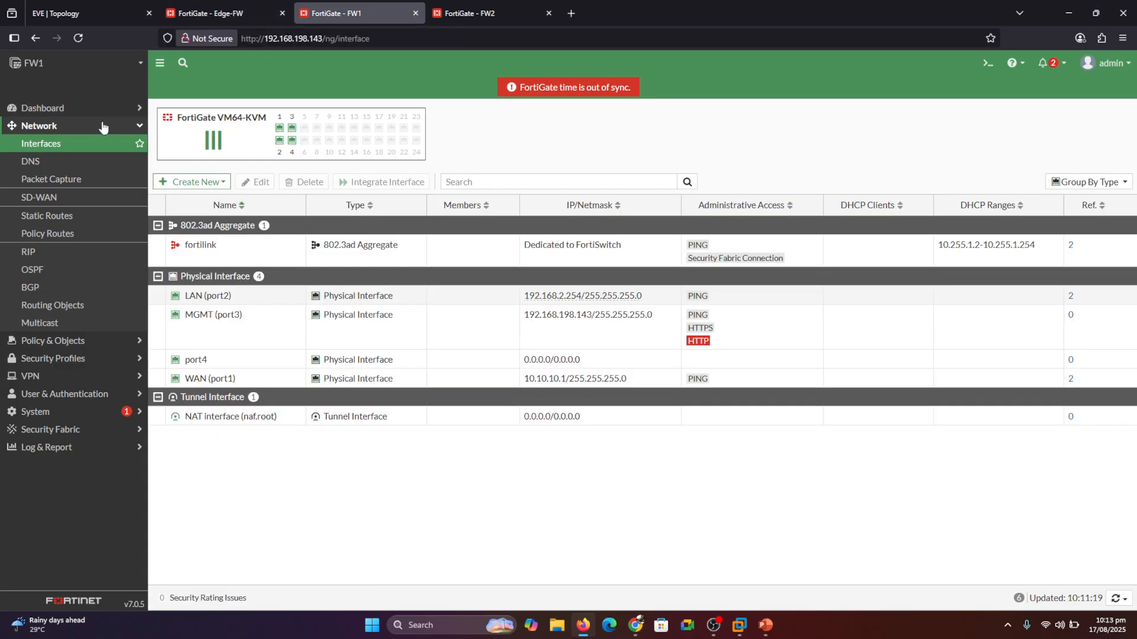
click(37, 289)
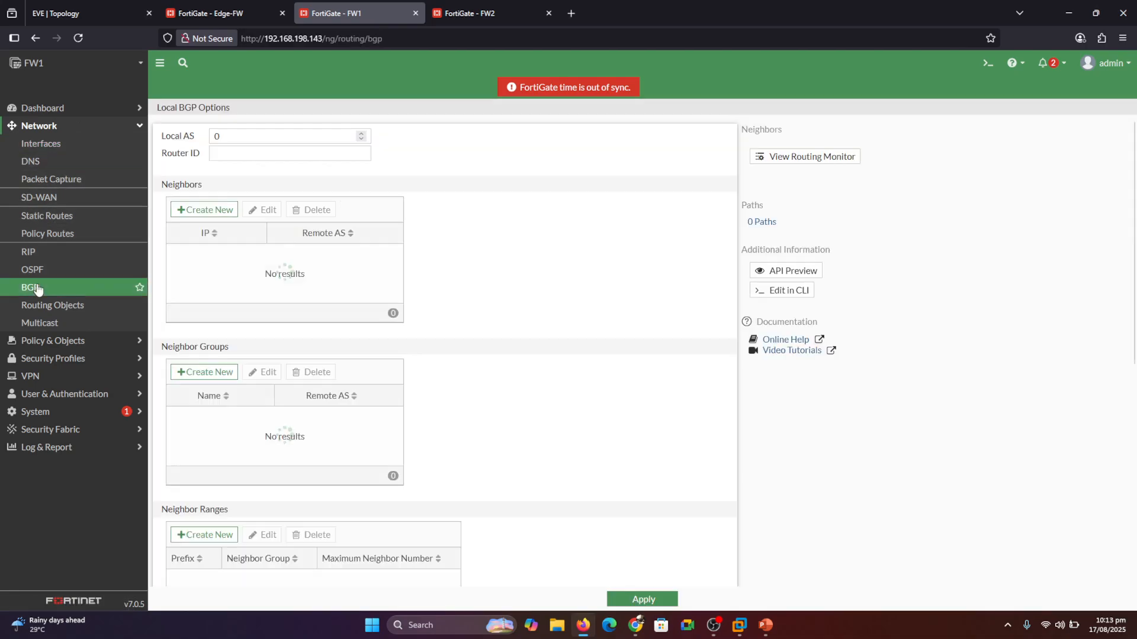
double_click(216, 136)
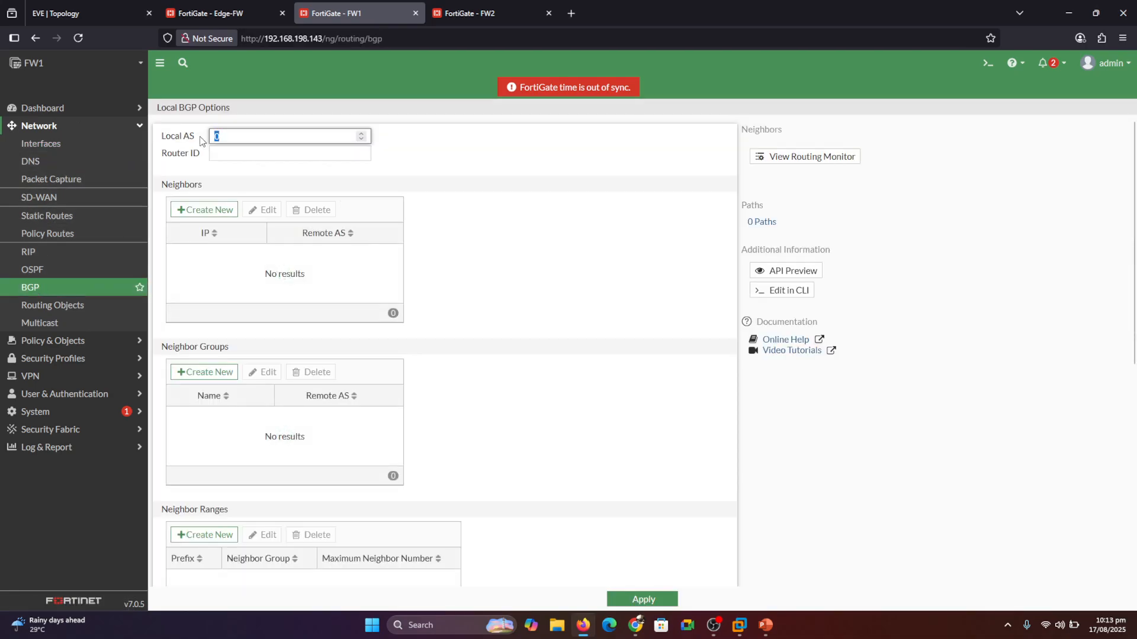
text(99)
click(293, 154)
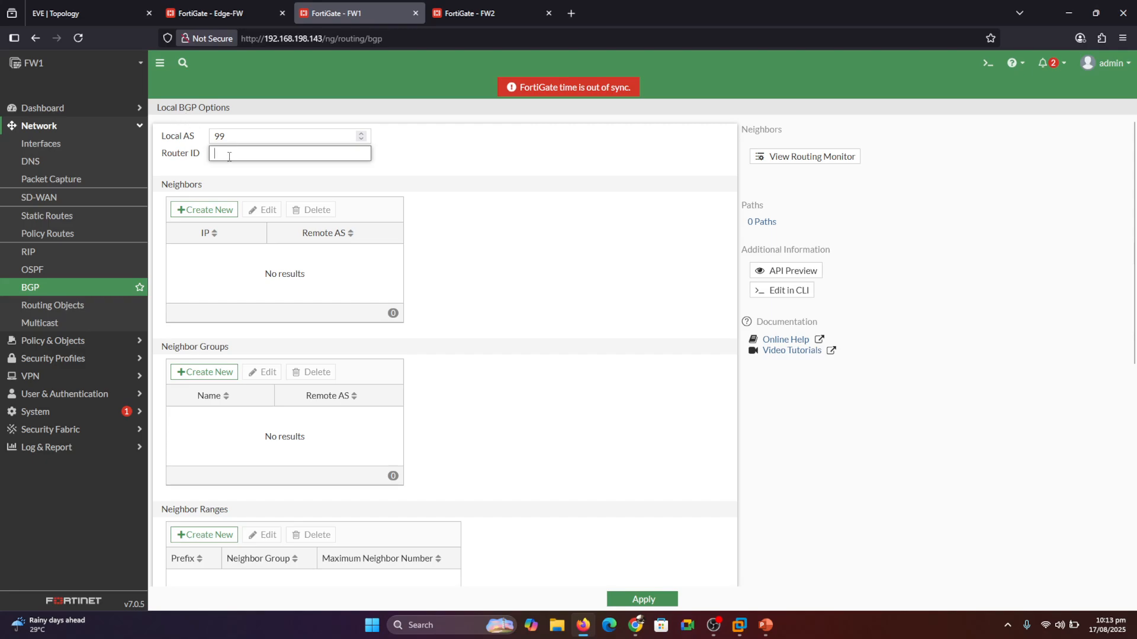
text(2.2.2.2)
Step: Add a BGP neighbor on FW1 with IP 10.10.10.254 and remote AS 99
click(195, 214)
click(678, 144)
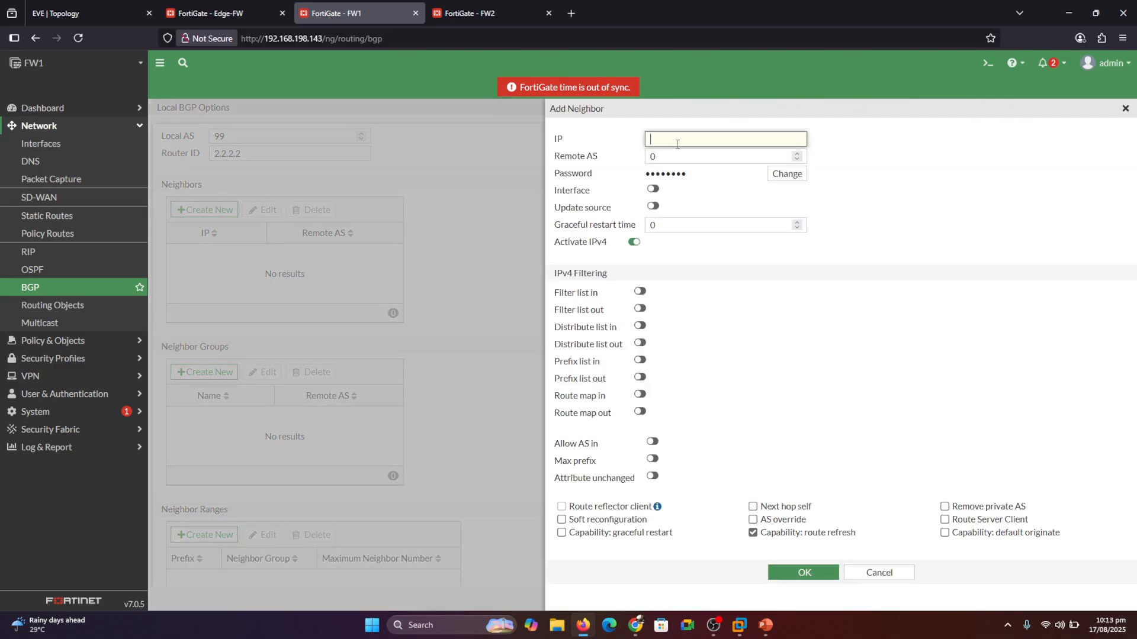
text(10.10.01.)
key(BackSpace)
key(BackSpace)
text(10.2)
text(54)
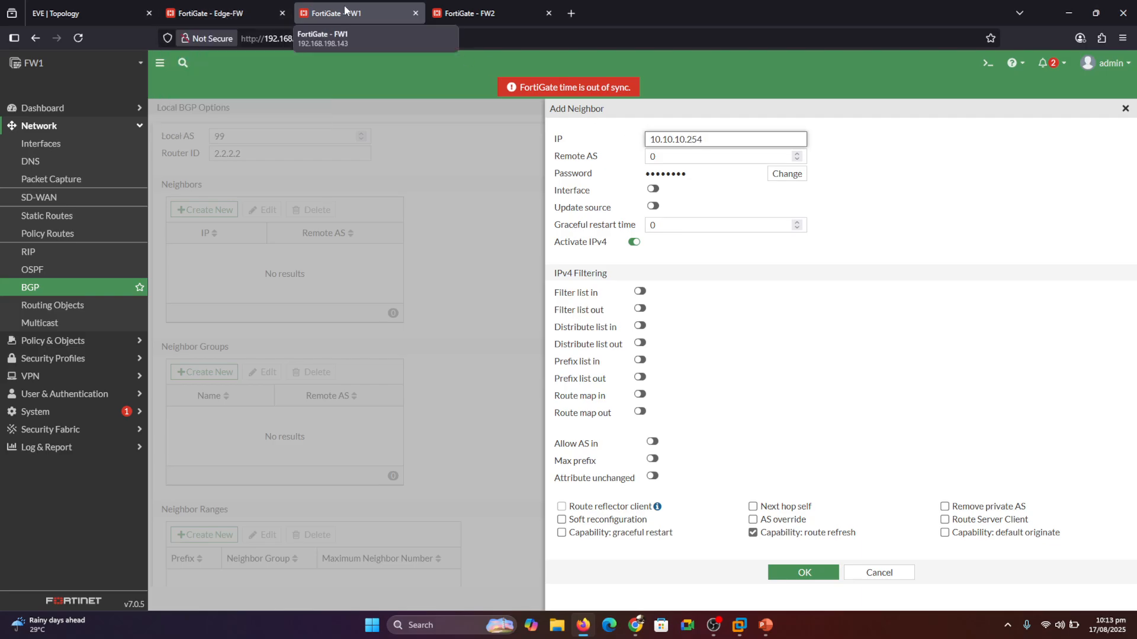
key(Tab)
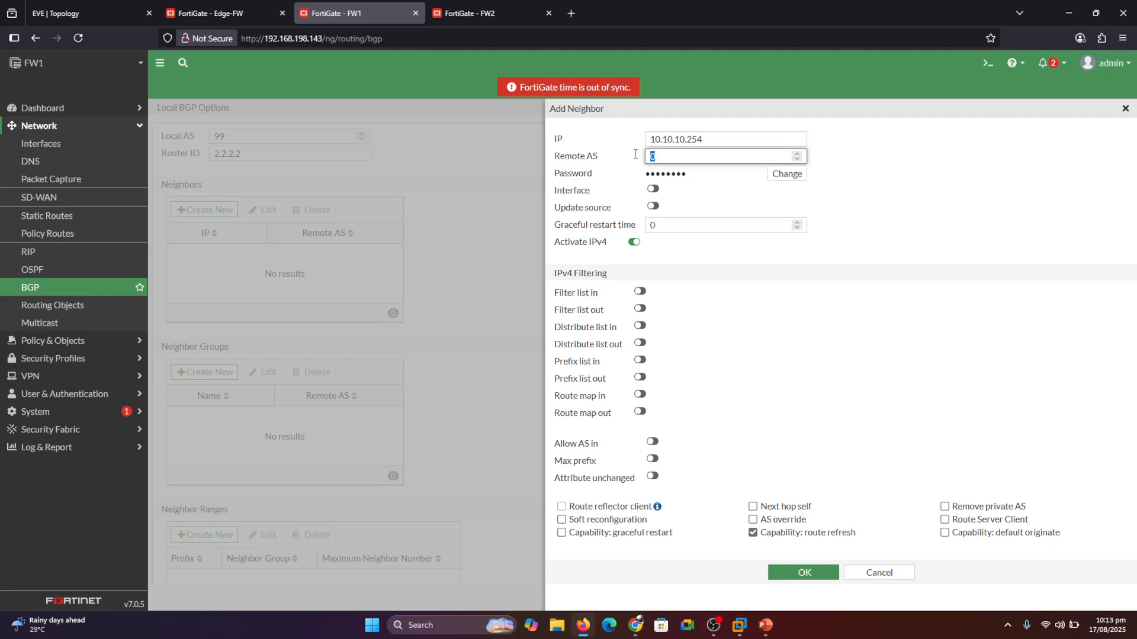
text(99)
click(804, 574)
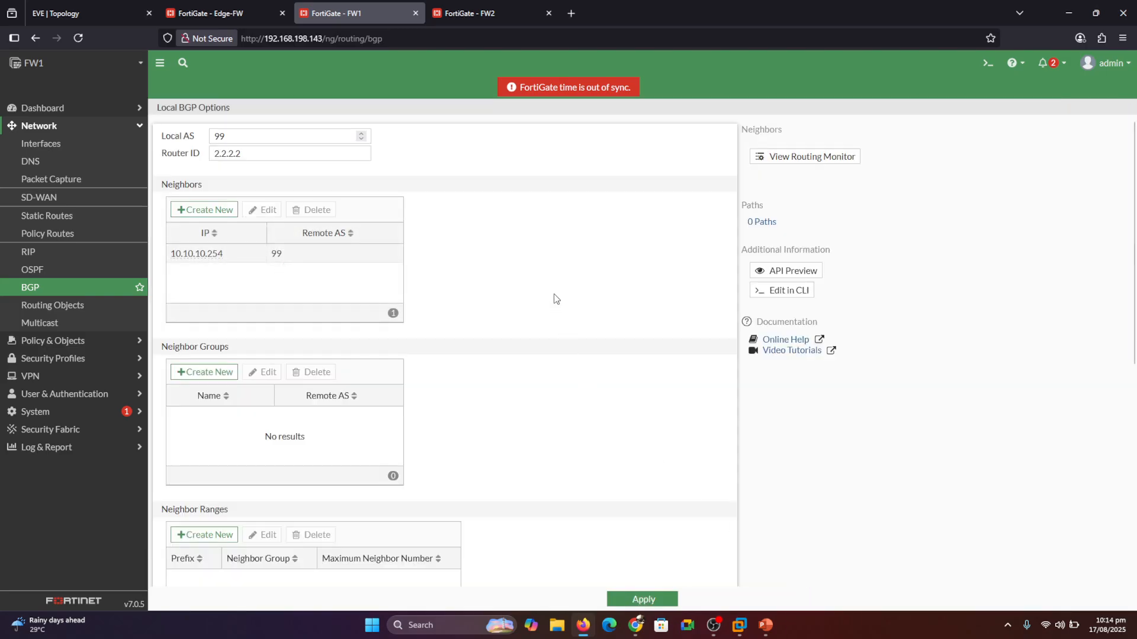
Step: Check FW1's subnets in the EVE topology and enter 192.168.2.0/24 and 10.10.10.0/24 as its BGP networks
scroll(1135, 246, down, 5)
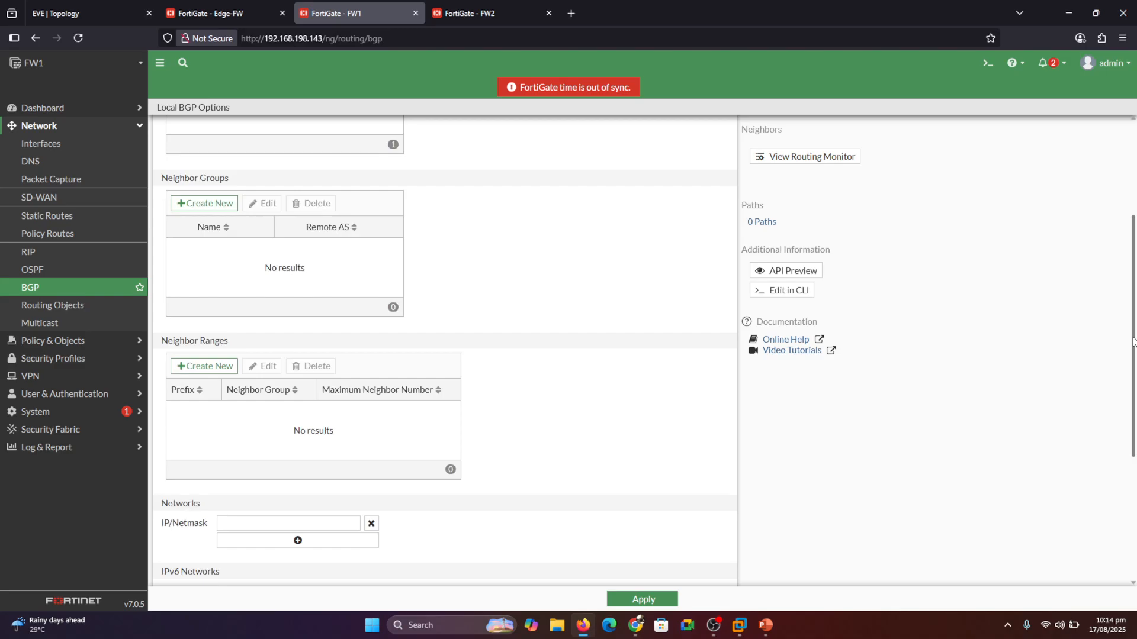
drag(338, 13, 213, 13)
click(92, 8)
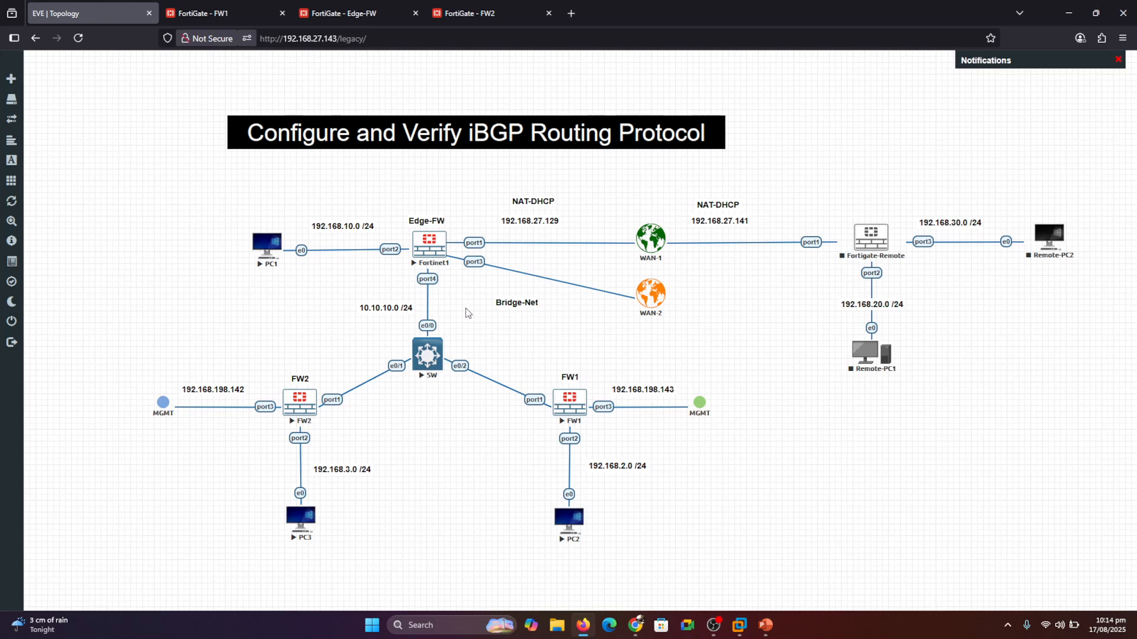
click(224, 5)
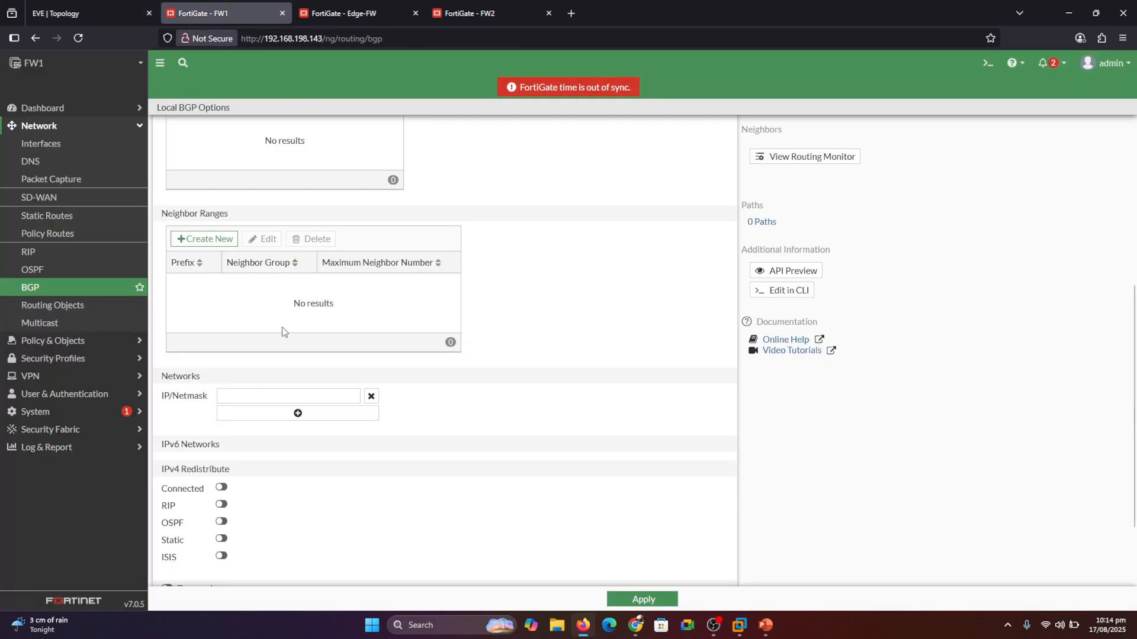
click(250, 396)
text(192.)
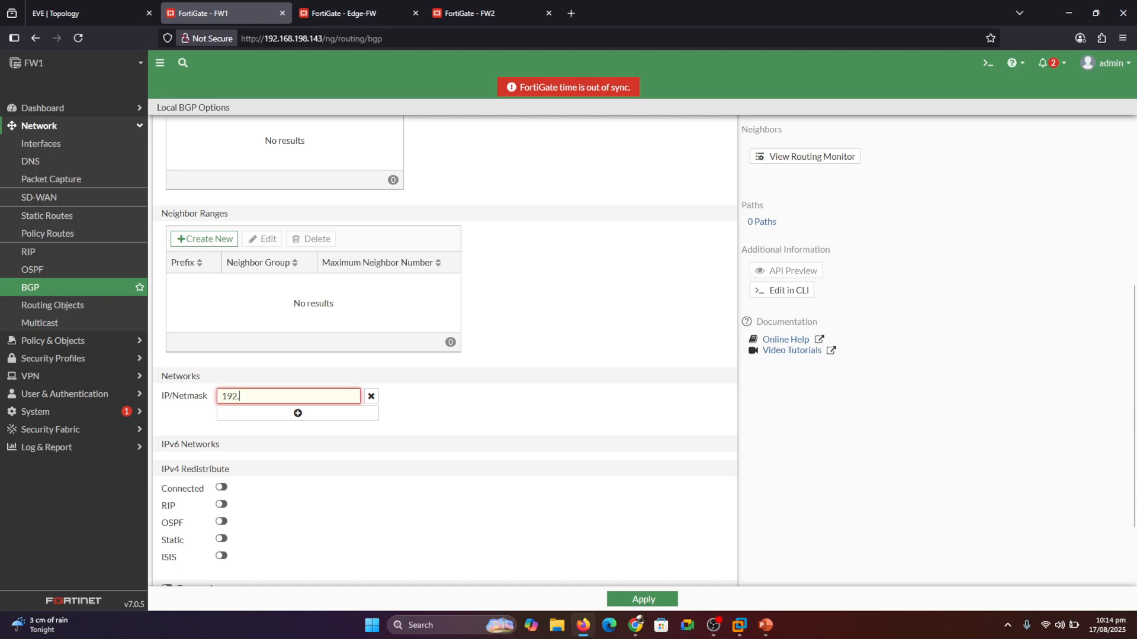
text(168.2.0/24)
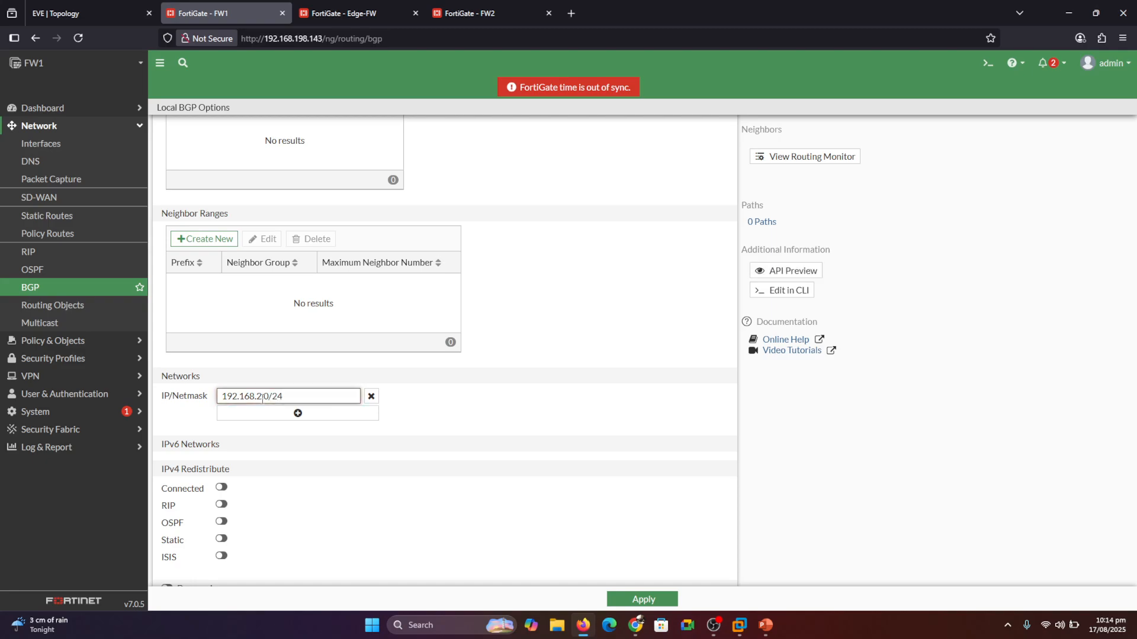
click(296, 413)
text(10.10.10.0/24)
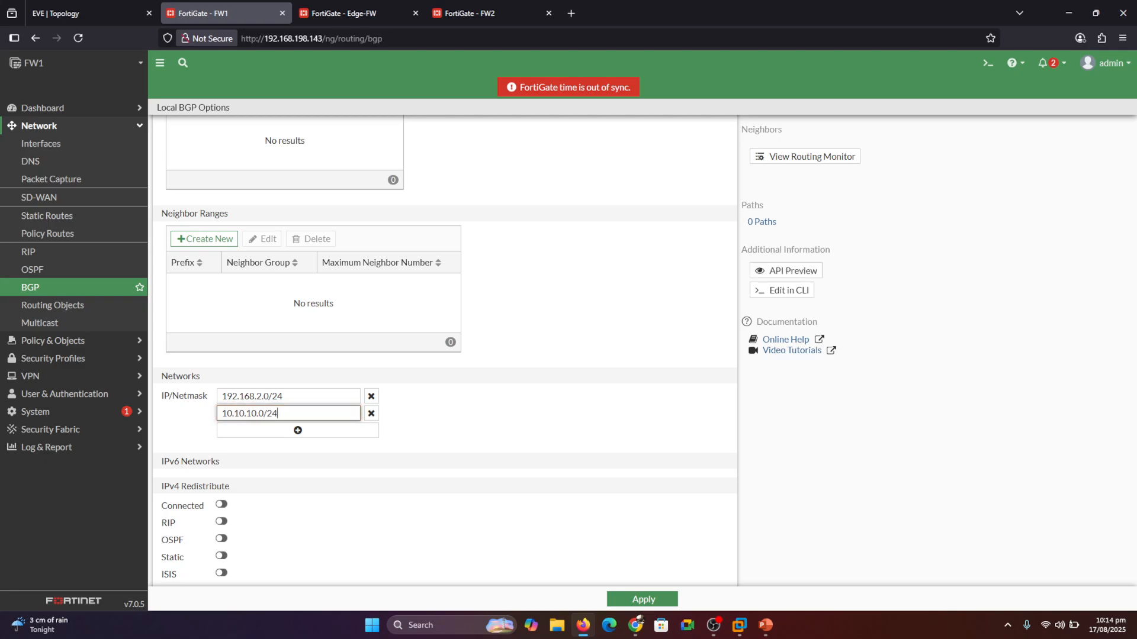
Step: Apply the BGP settings on FW1
click(448, 413)
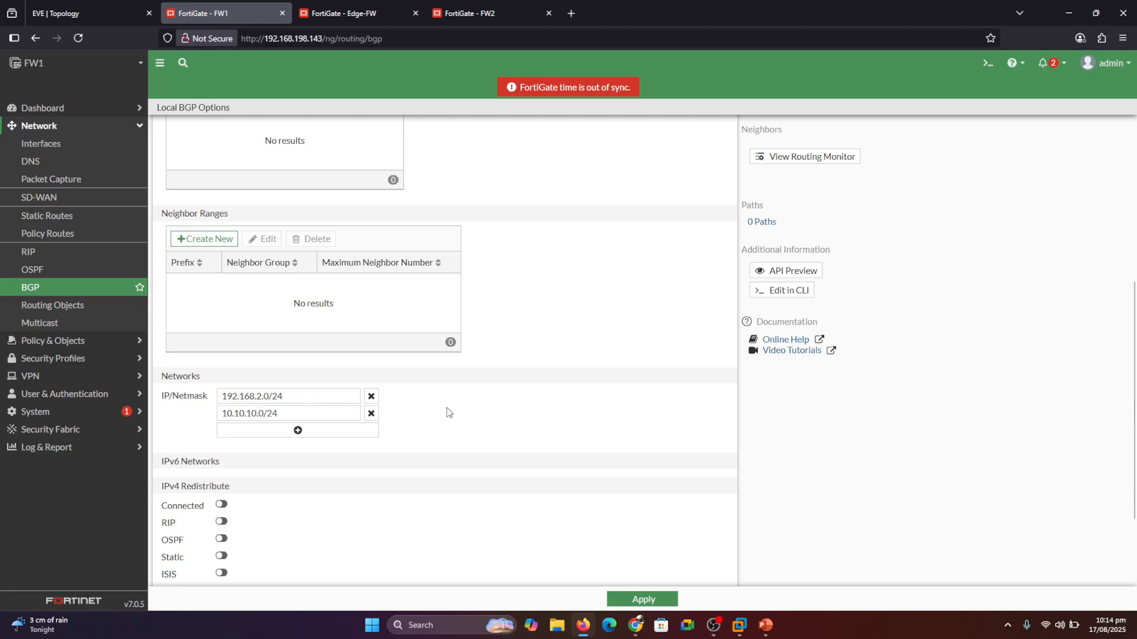
drag(1132, 381, 1135, 430)
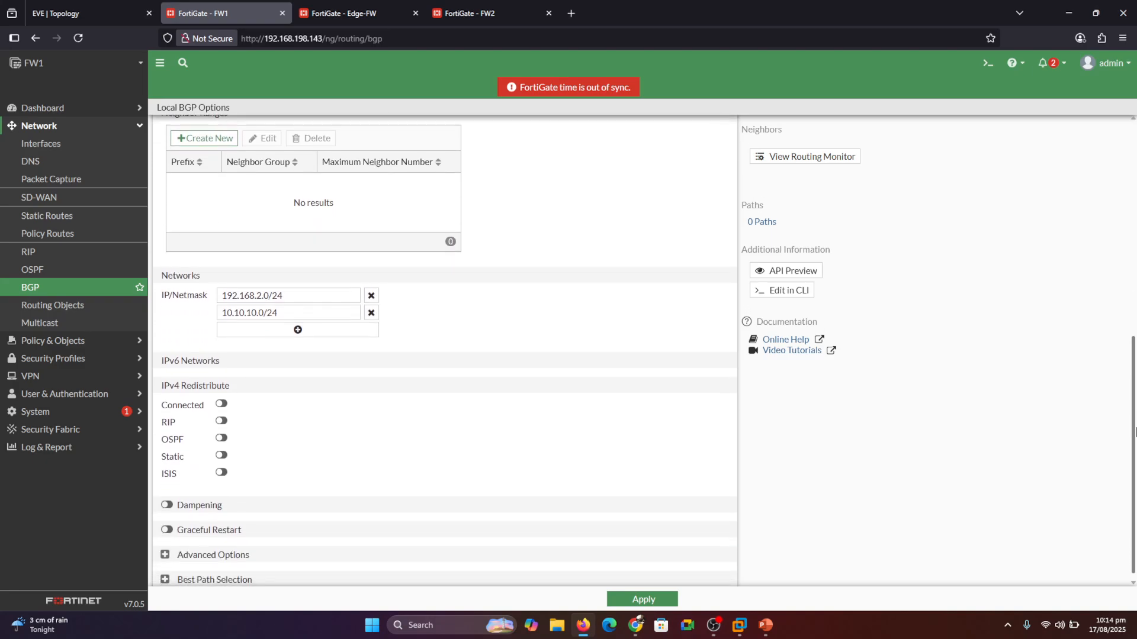
click(644, 600)
click(643, 600)
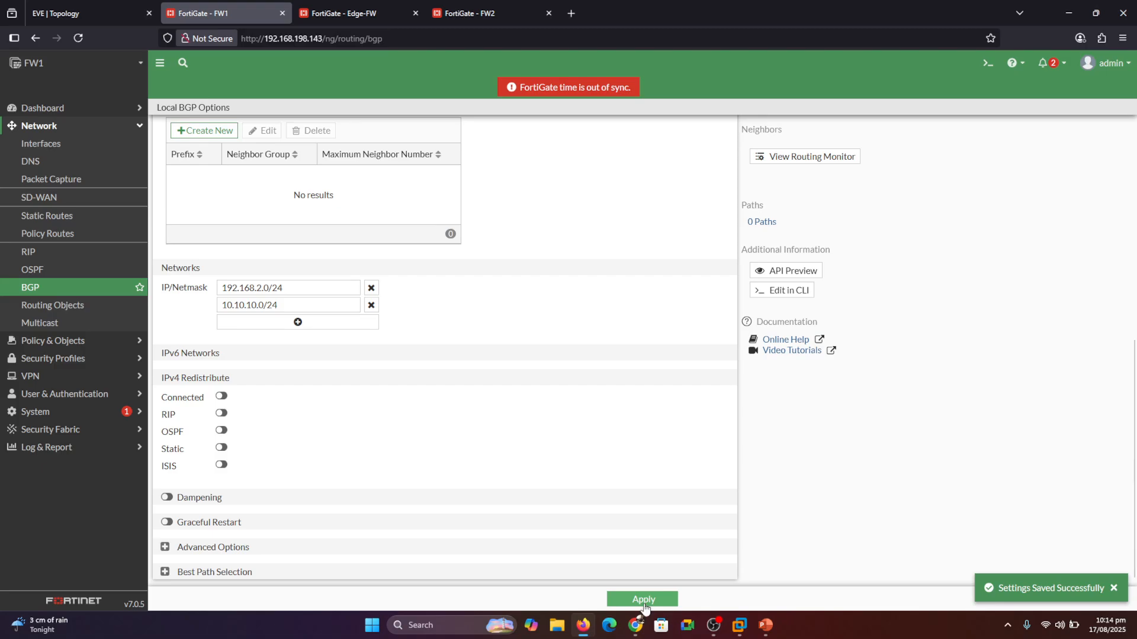
Step: Check FW2's LAN subnet in the EVE topology, and in FW2's BGP settings set the local AS to 99 and router ID to 3.3.3.3
drag(473, 13, 252, 5)
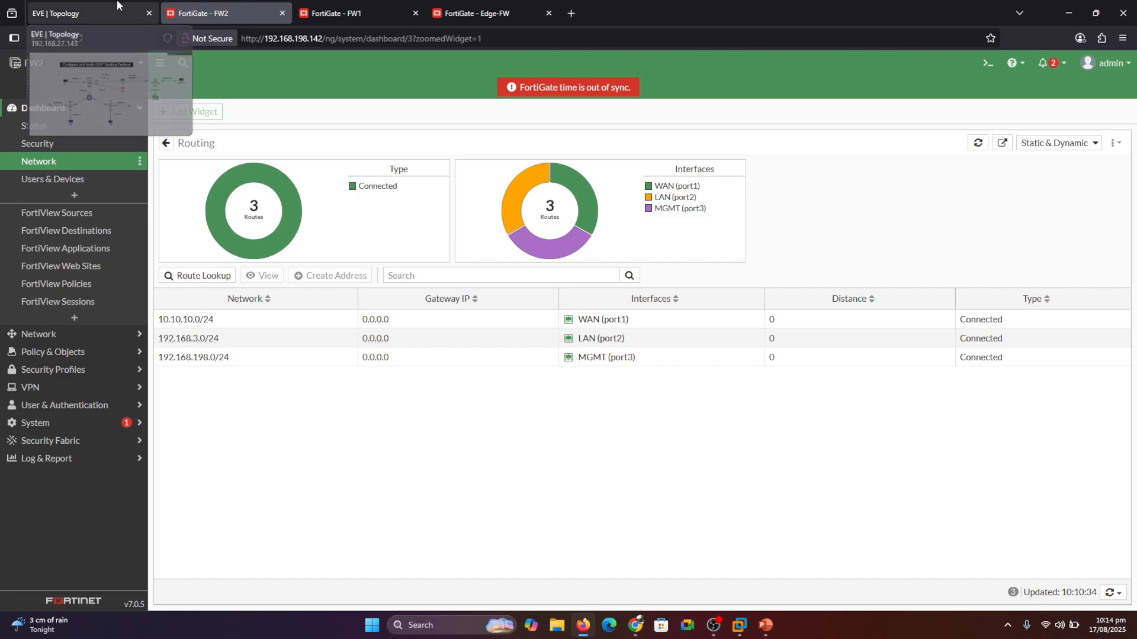
click(91, 7)
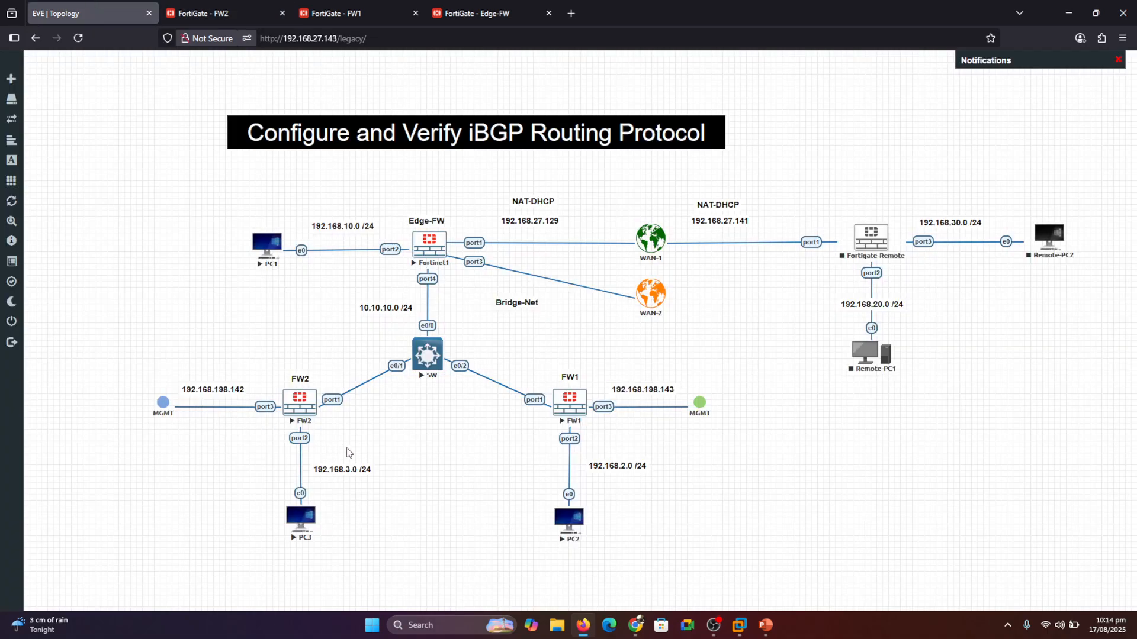
click(341, 469)
click(201, 13)
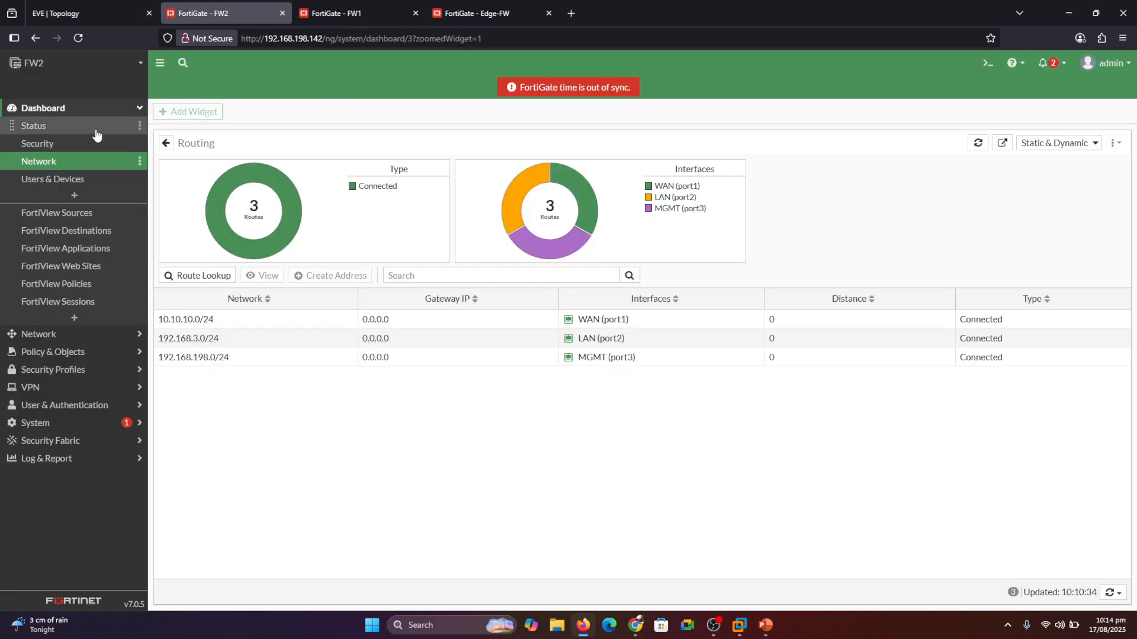
click(140, 109)
click(40, 125)
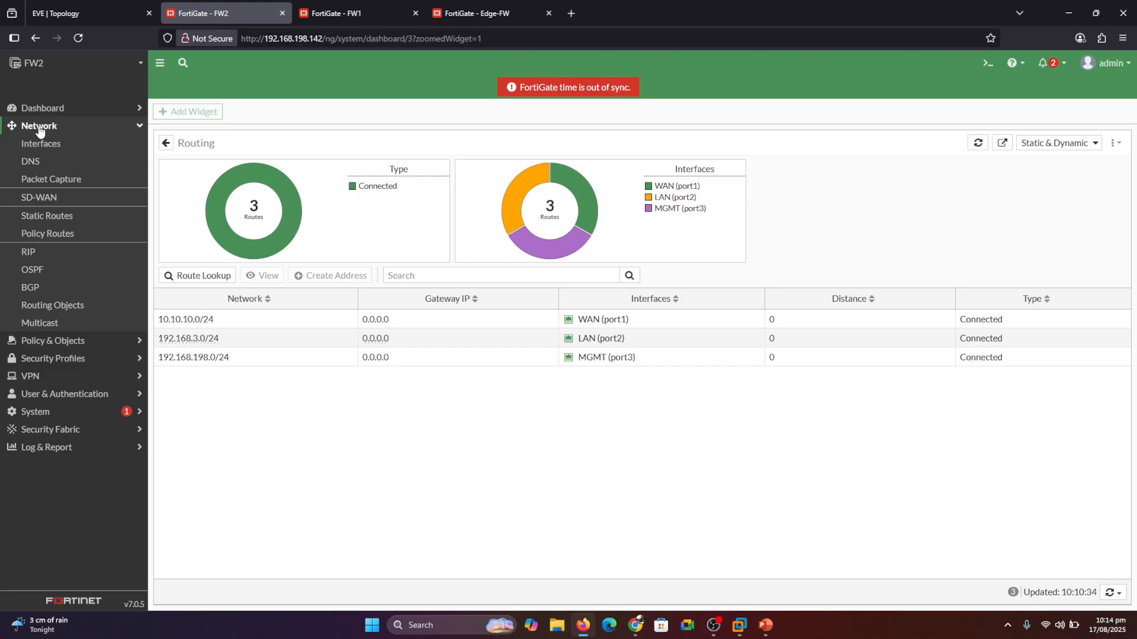
click(44, 286)
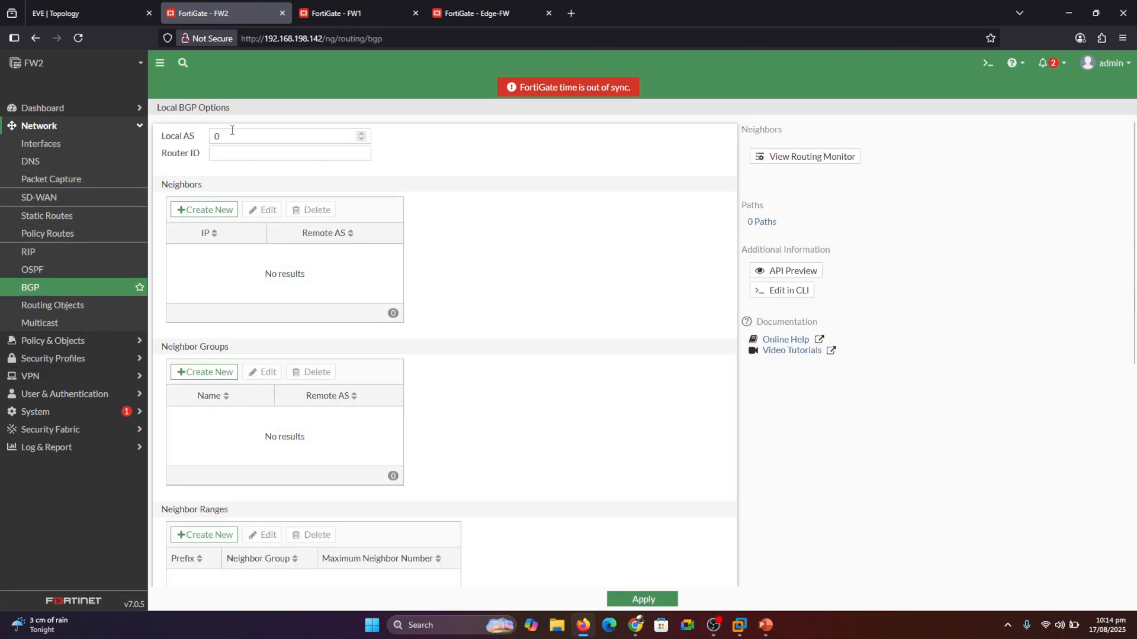
text(99)
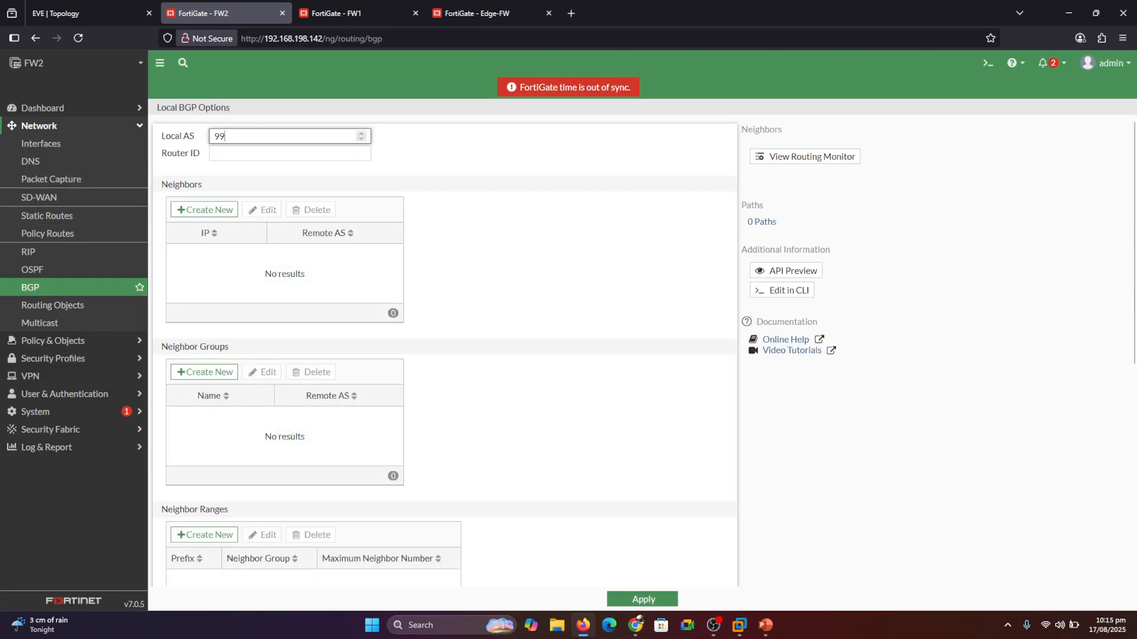
click(246, 153)
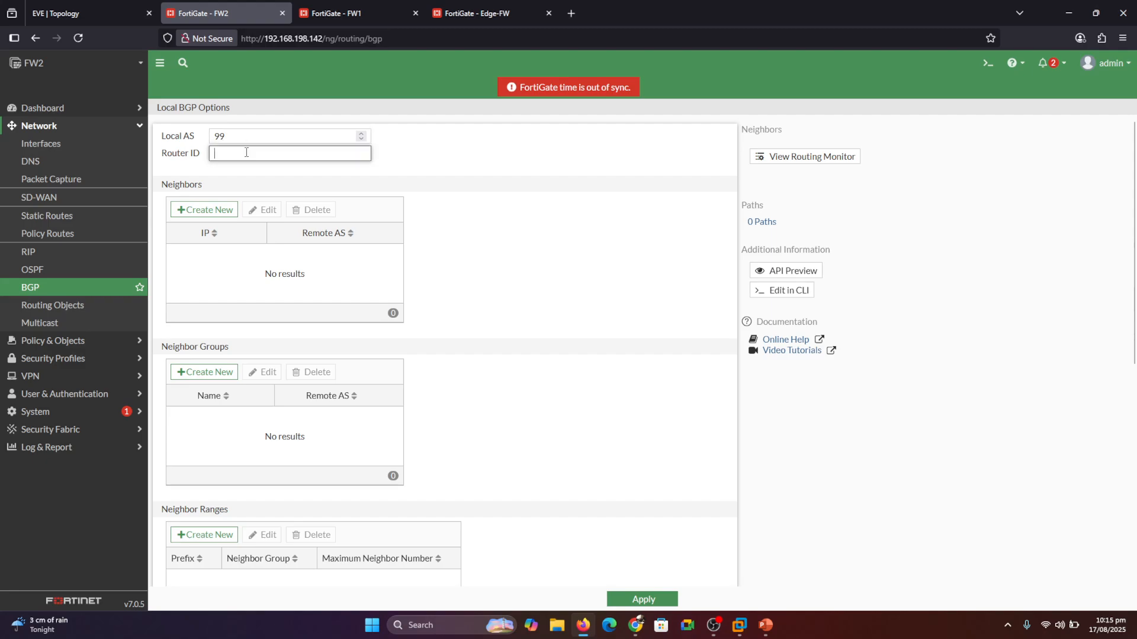
text(3.3.3.3)
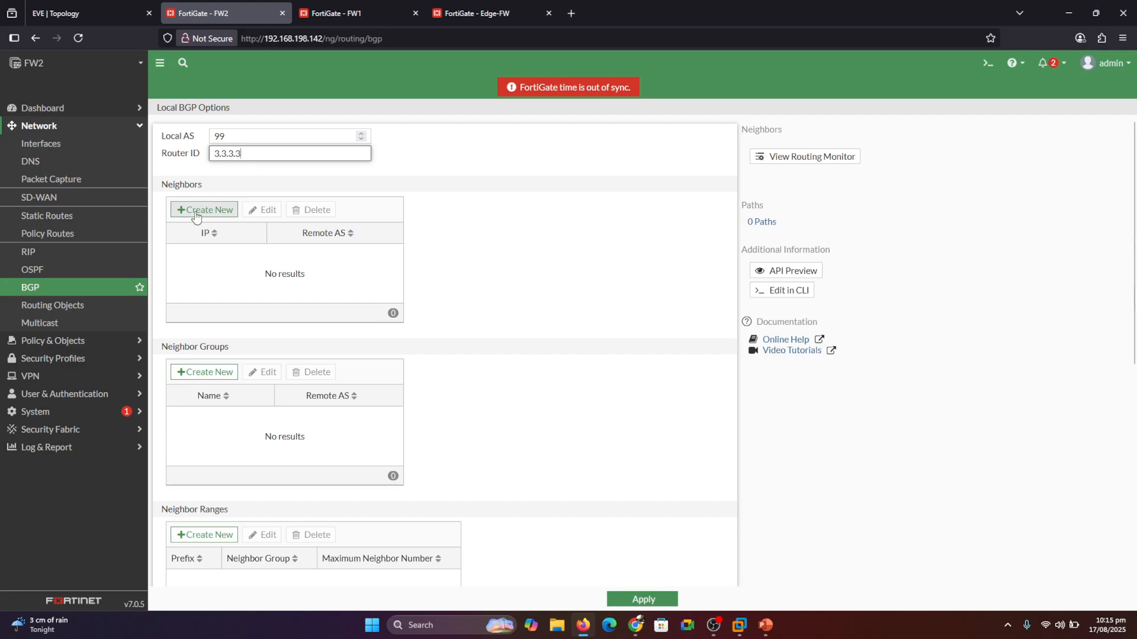
Step: Return to FW1's BGP settings and add a second neighbor with IP 10.10.10.2 and remote AS 99
click(355, 11)
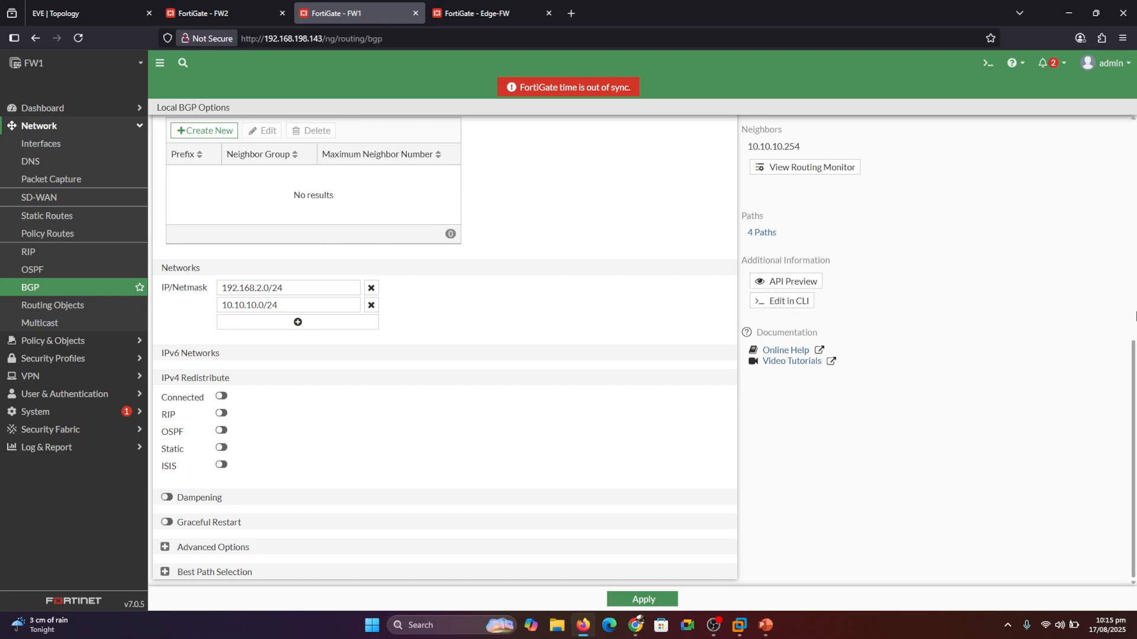
drag(1132, 376, 1136, 149)
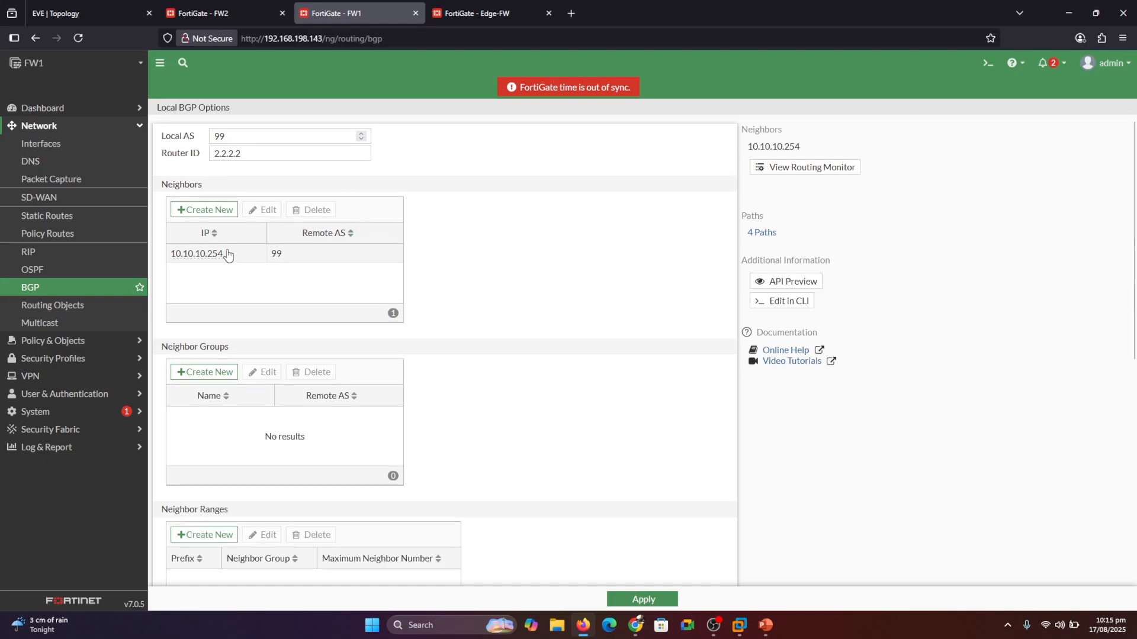
mouse_move(468, 3)
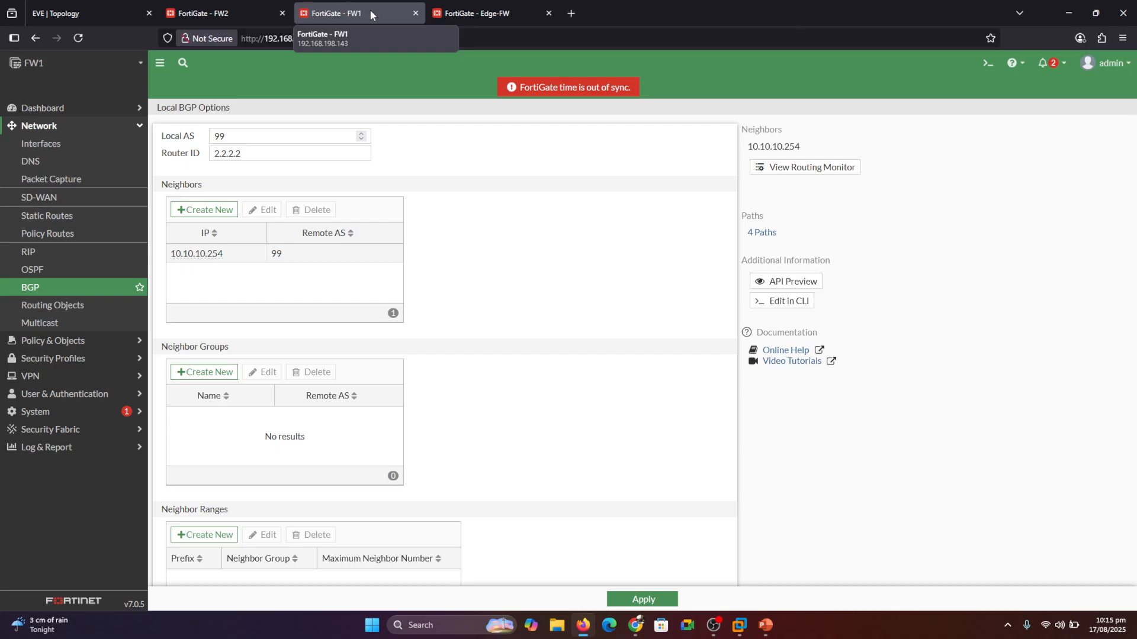
mouse_move(237, 9)
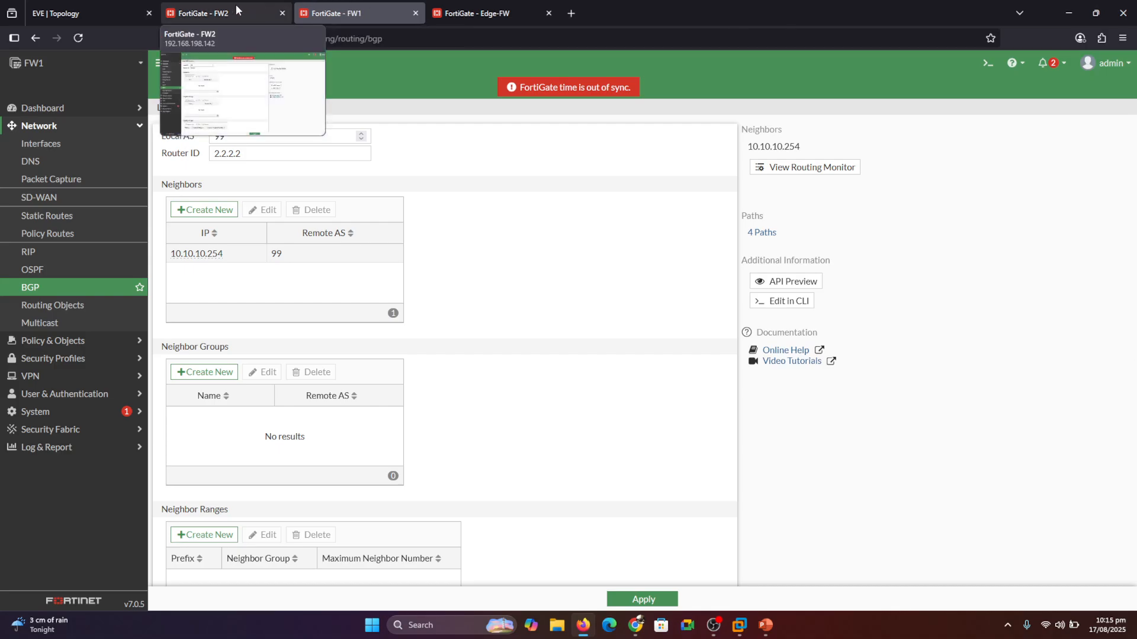
click(211, 211)
click(708, 133)
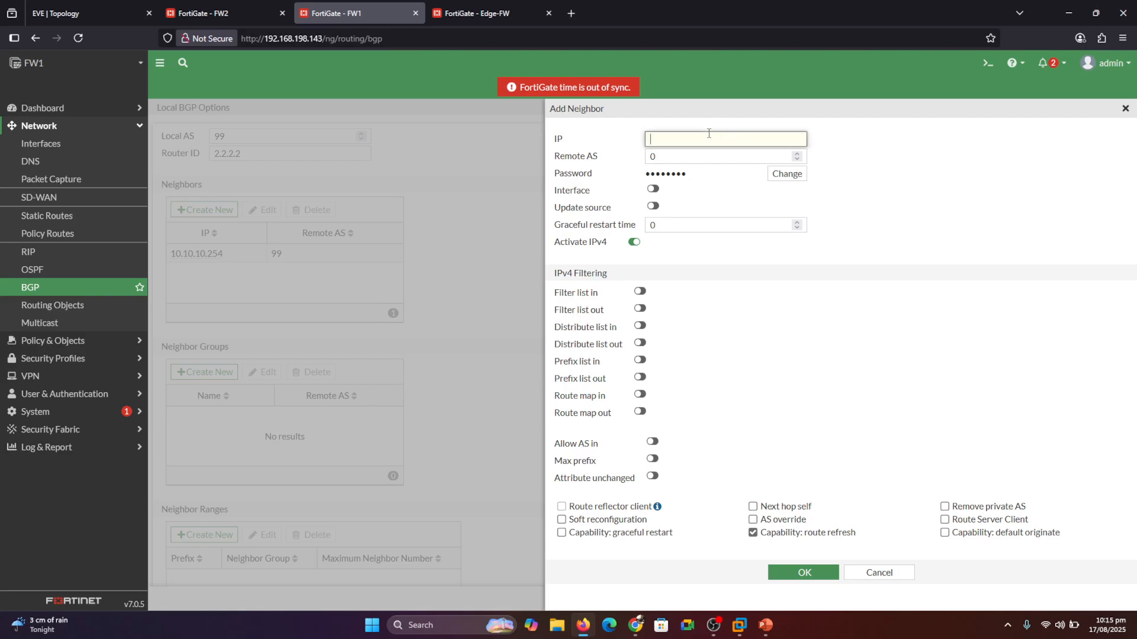
text(10.10.10.2)
key(Tab)
text(99)
click(897, 208)
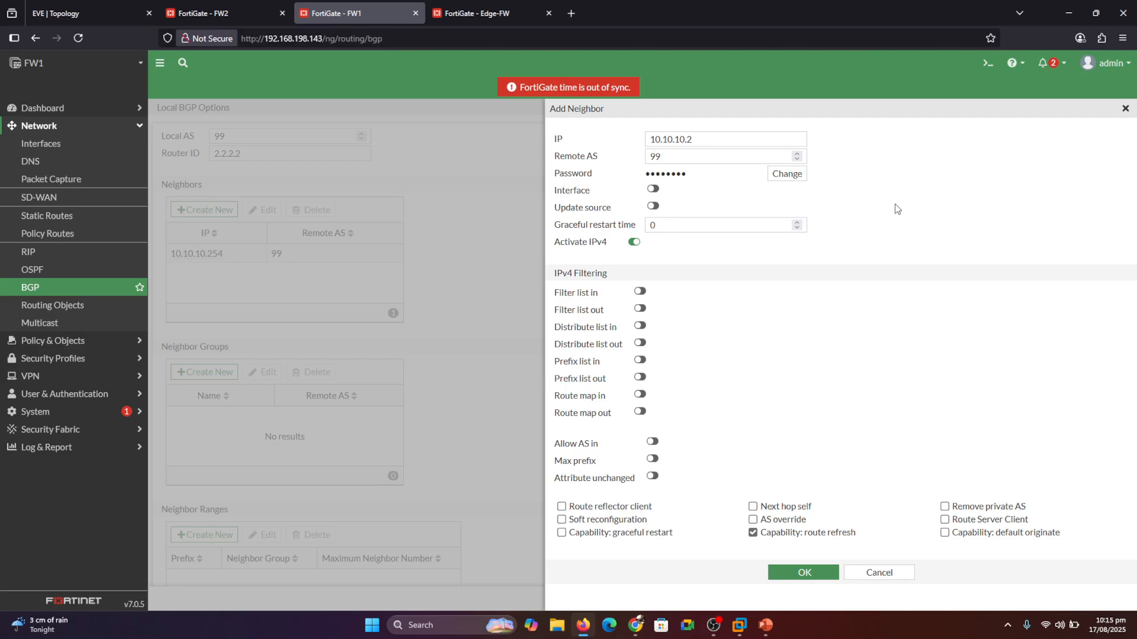
click(801, 573)
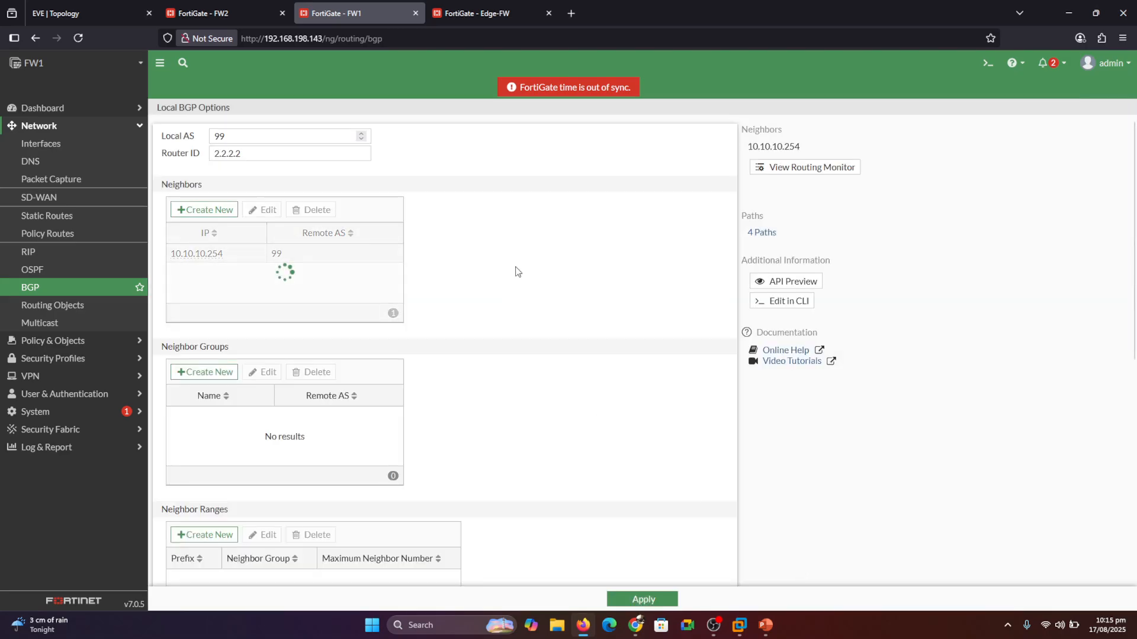
Step: Switch to FW2 and add a BGP neighbor with IP 10.10.10.254 and remote AS 99
click(201, 13)
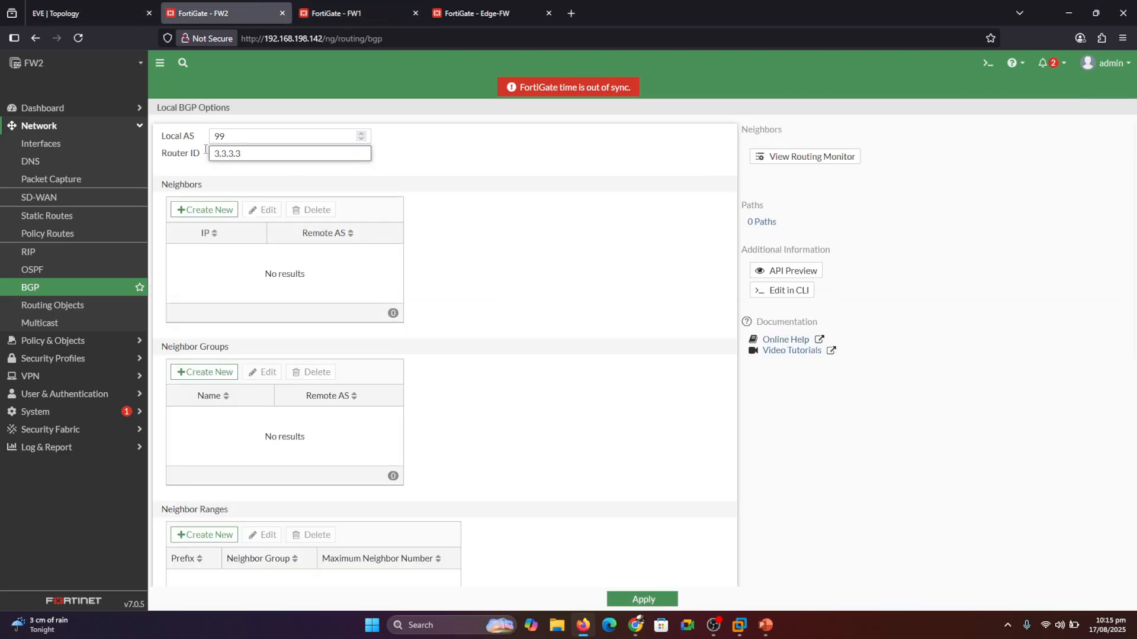
click(222, 211)
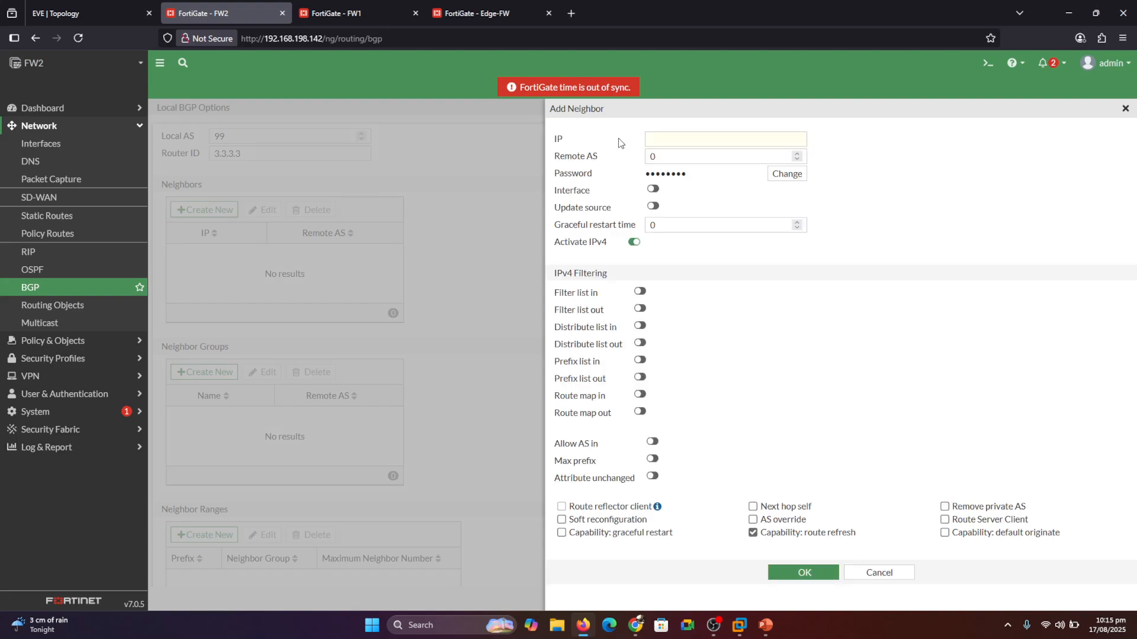
click(684, 138)
text(10.1)
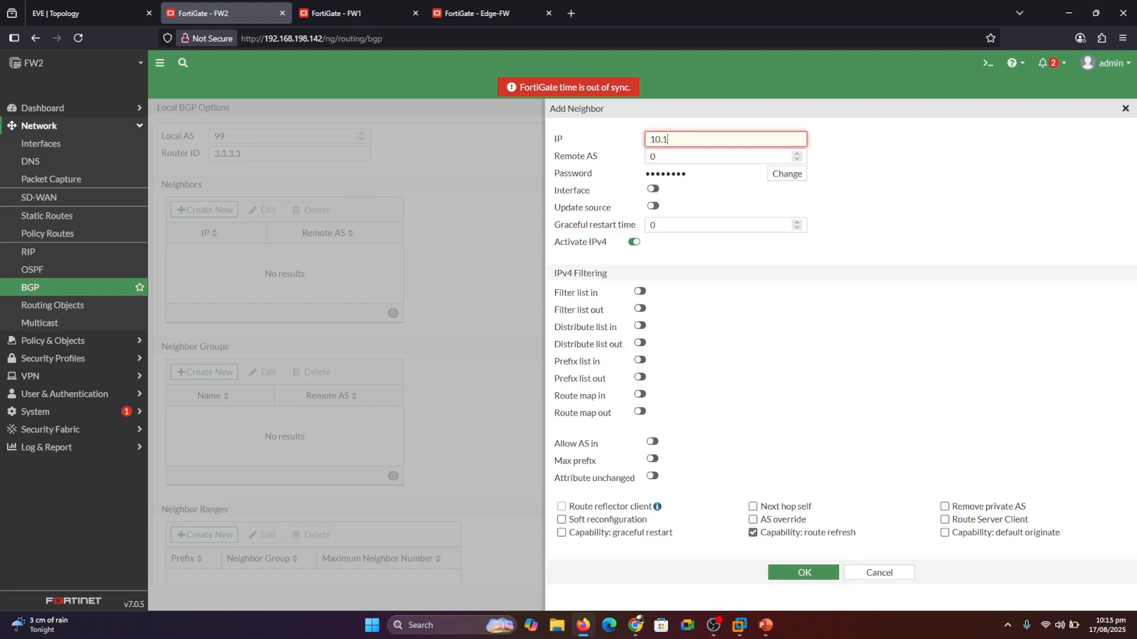
text(0.10.2)
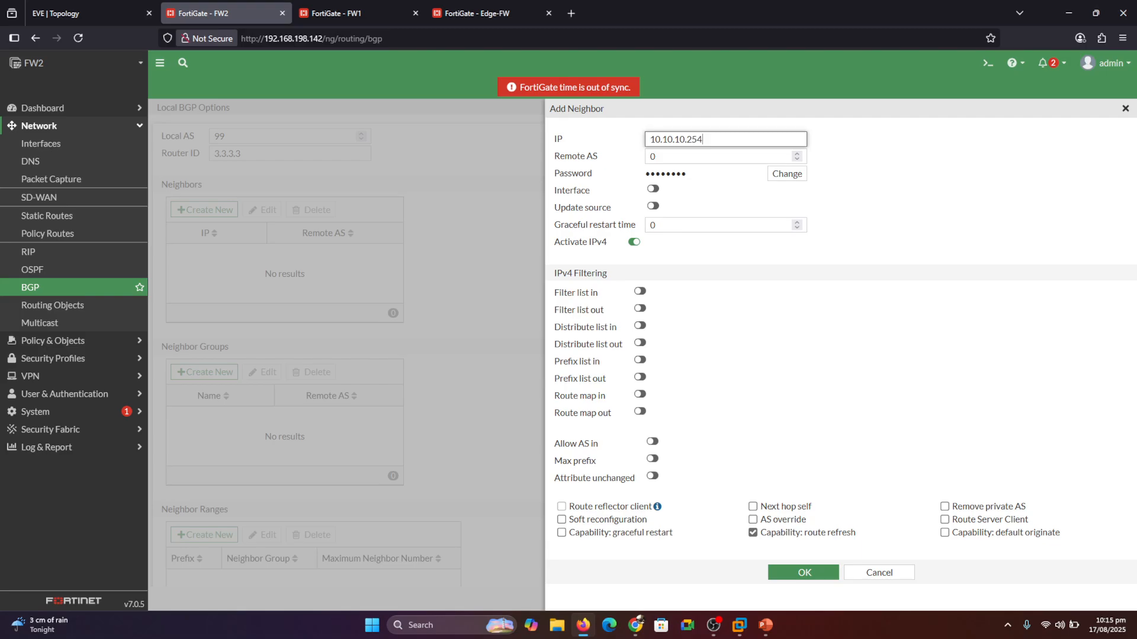
text(54)
key(Tab)
text(99)
click(809, 573)
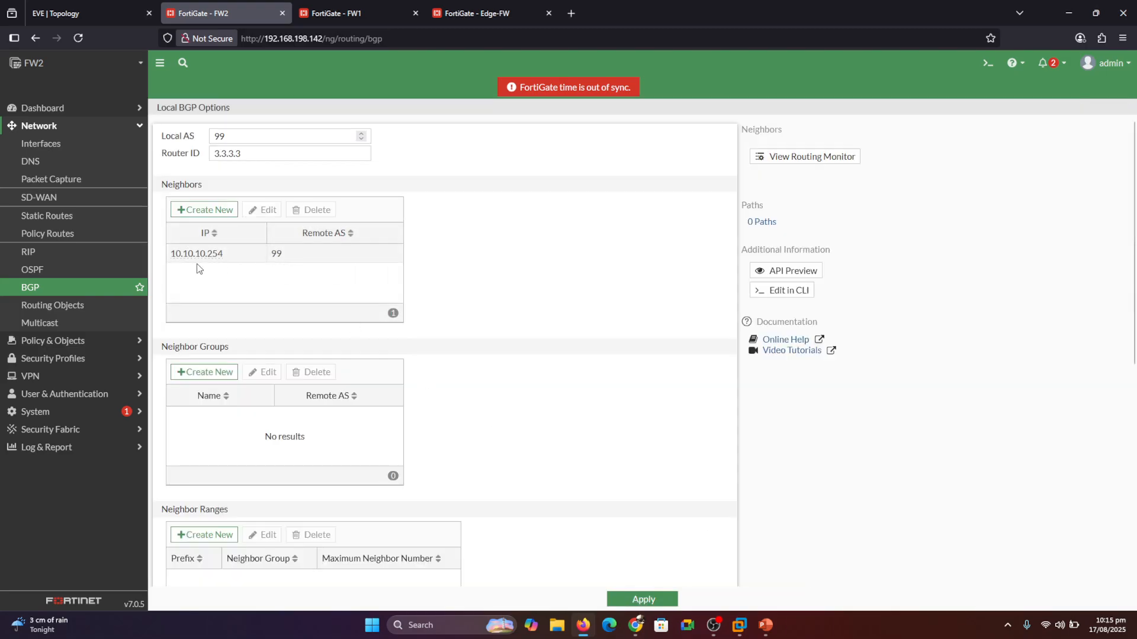
Step: Add a second BGP neighbor on FW2 with IP 10.10.10.1 and remote AS 99
click(196, 213)
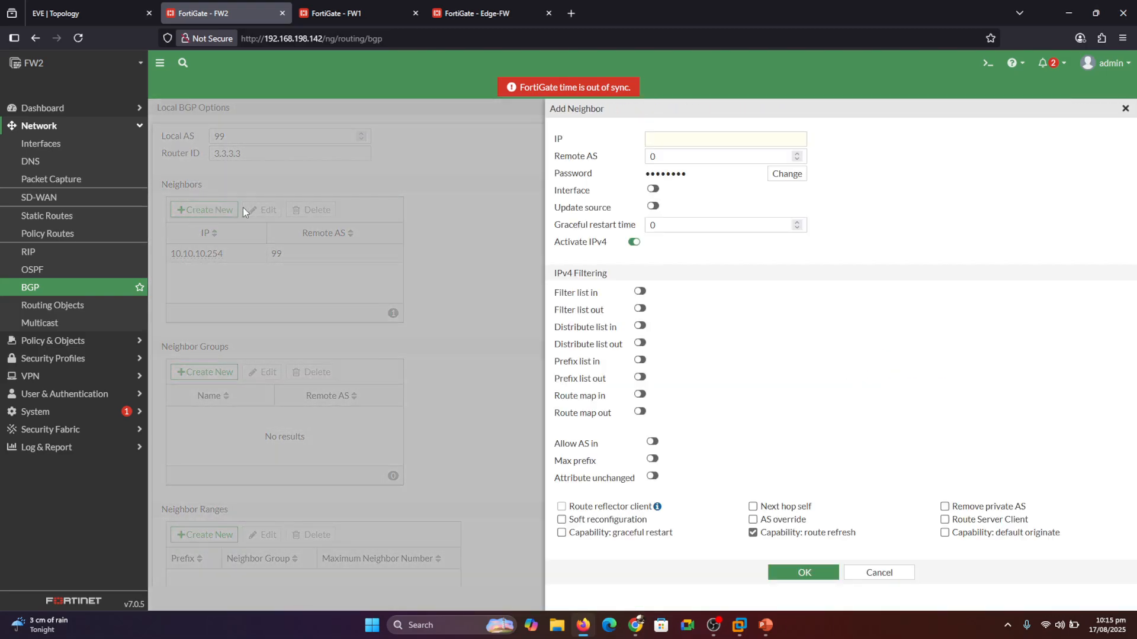
click(681, 143)
text(10.10.10.1)
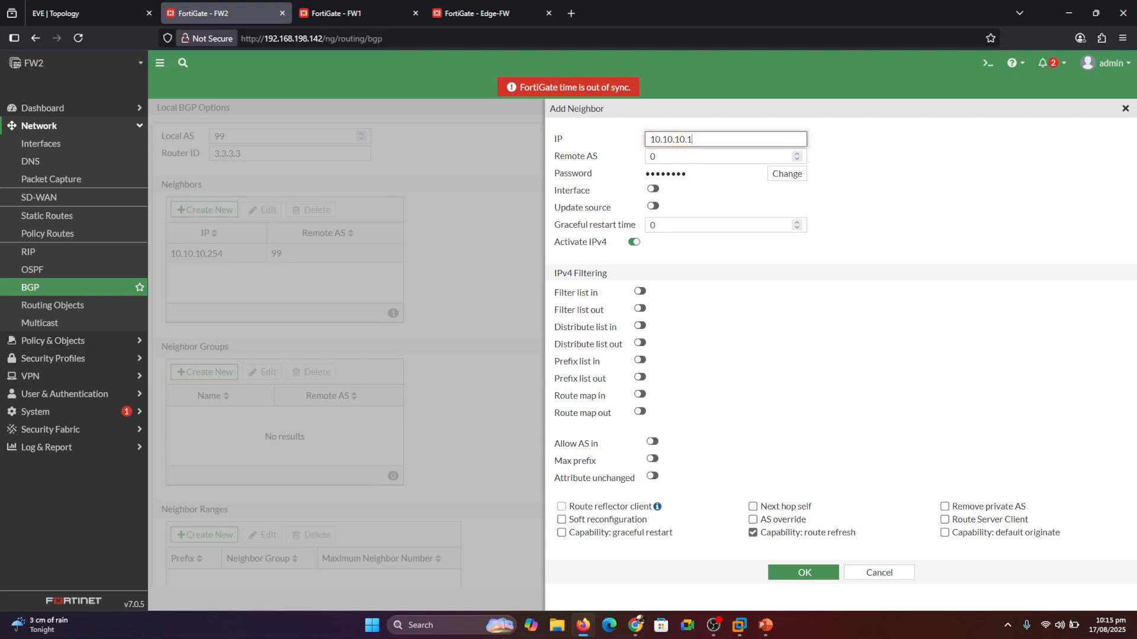
click(697, 153)
key(BackSpace)
text(99)
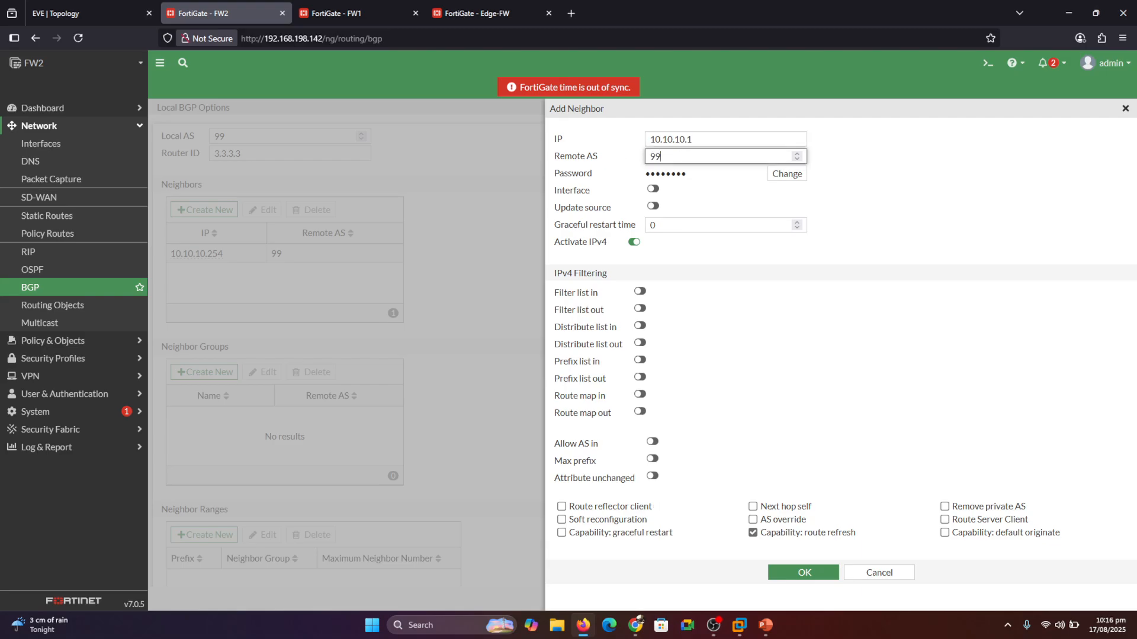
click(805, 575)
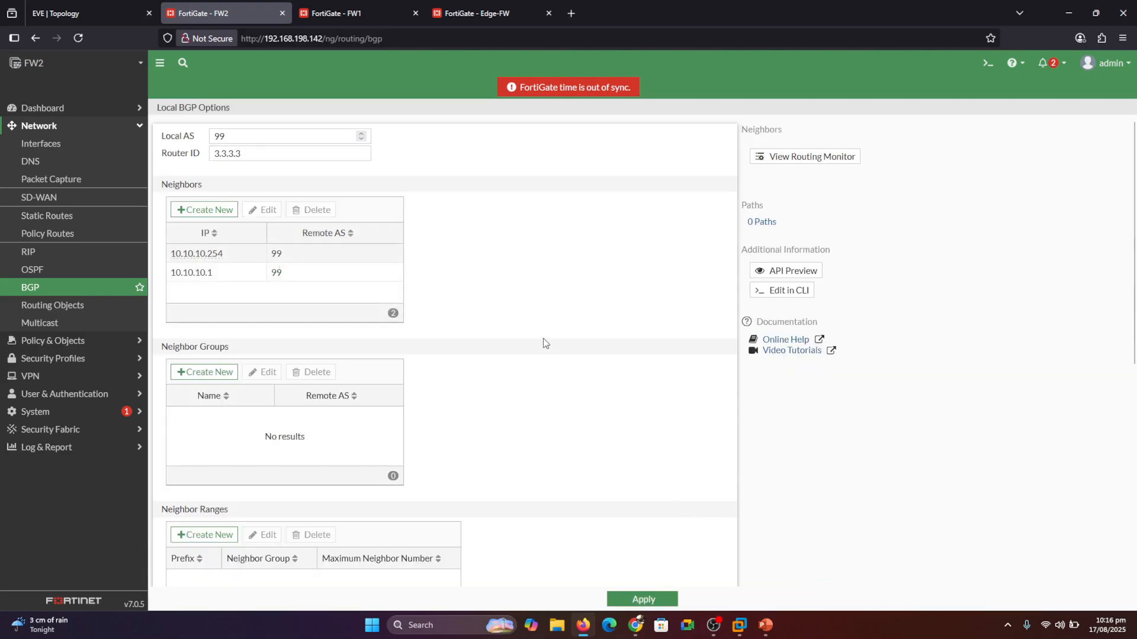
Step: Copy FW2's LAN subnet from the EVE topology and enter it as BGP network 192.168.3.0/24 on FW2, without the space
scroll(634, 278, down, 3)
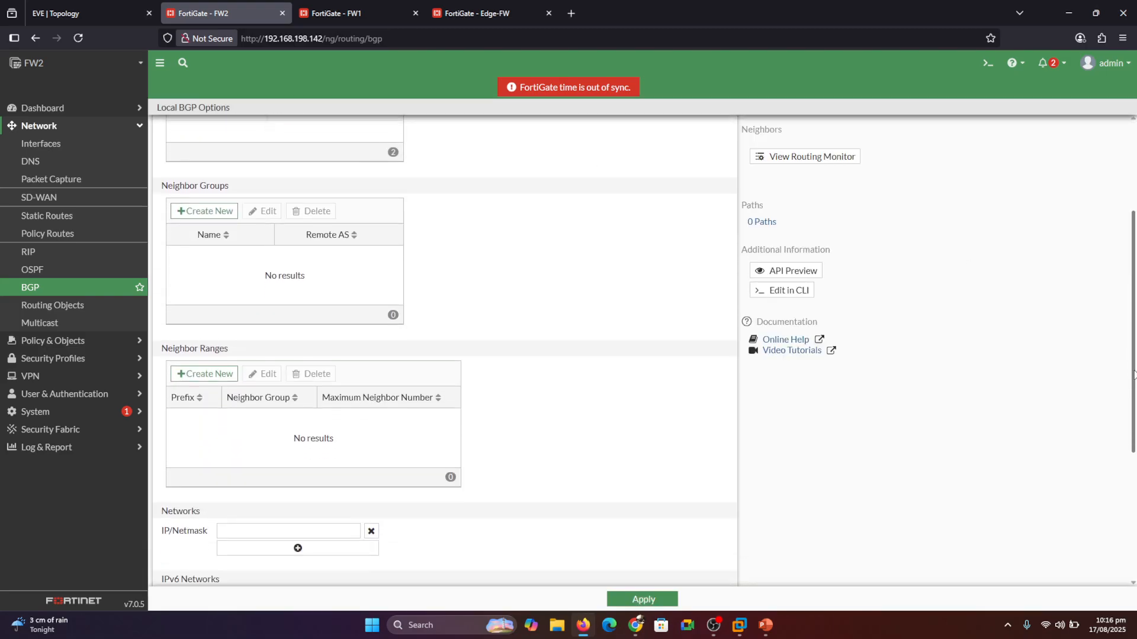
click(89, 13)
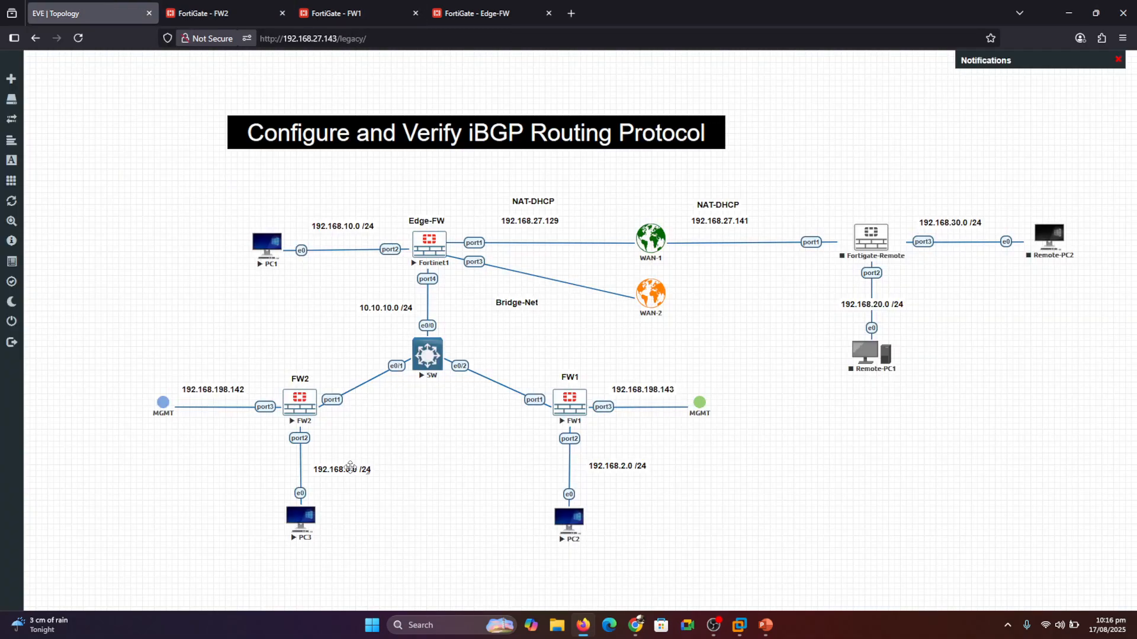
double_click(350, 469)
key(ctrl+c)
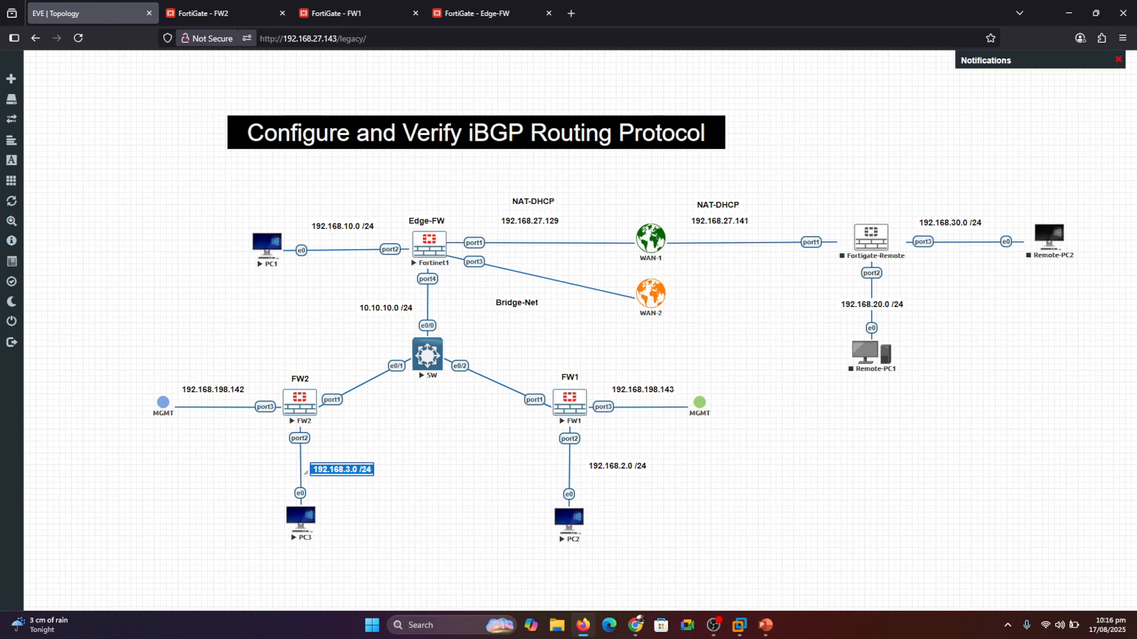
click(249, 8)
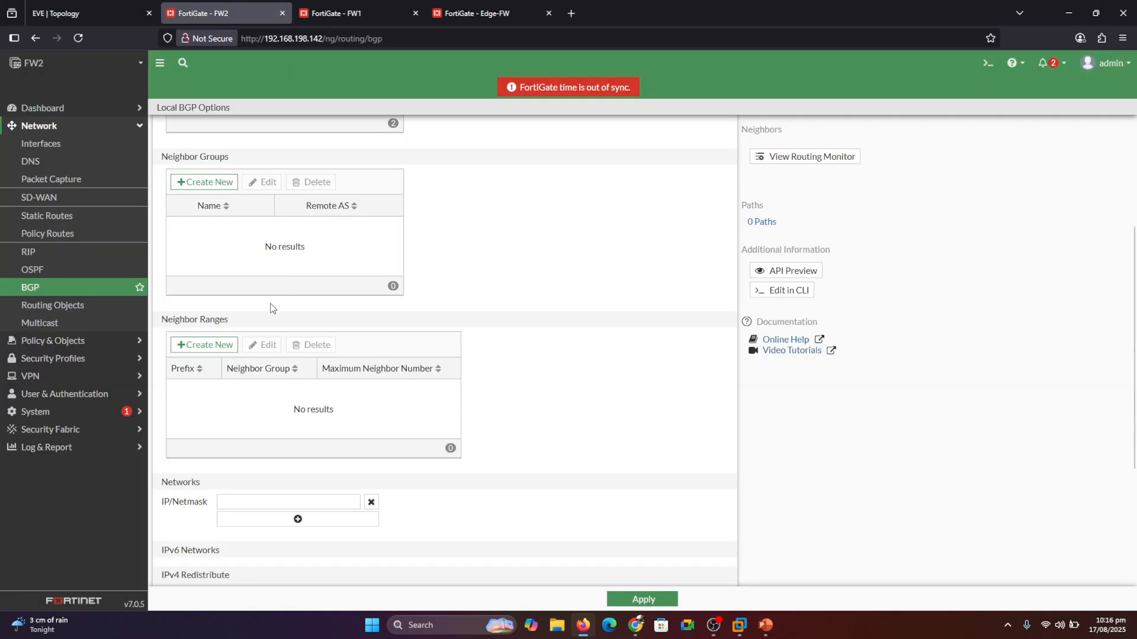
click(314, 499)
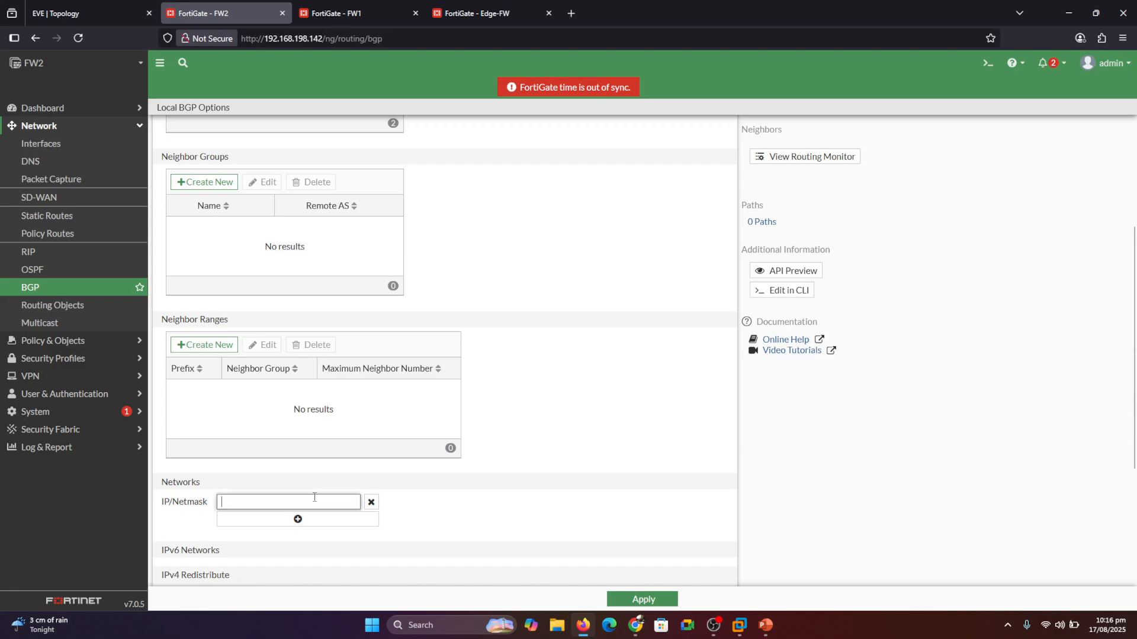
key(ctrl+v)
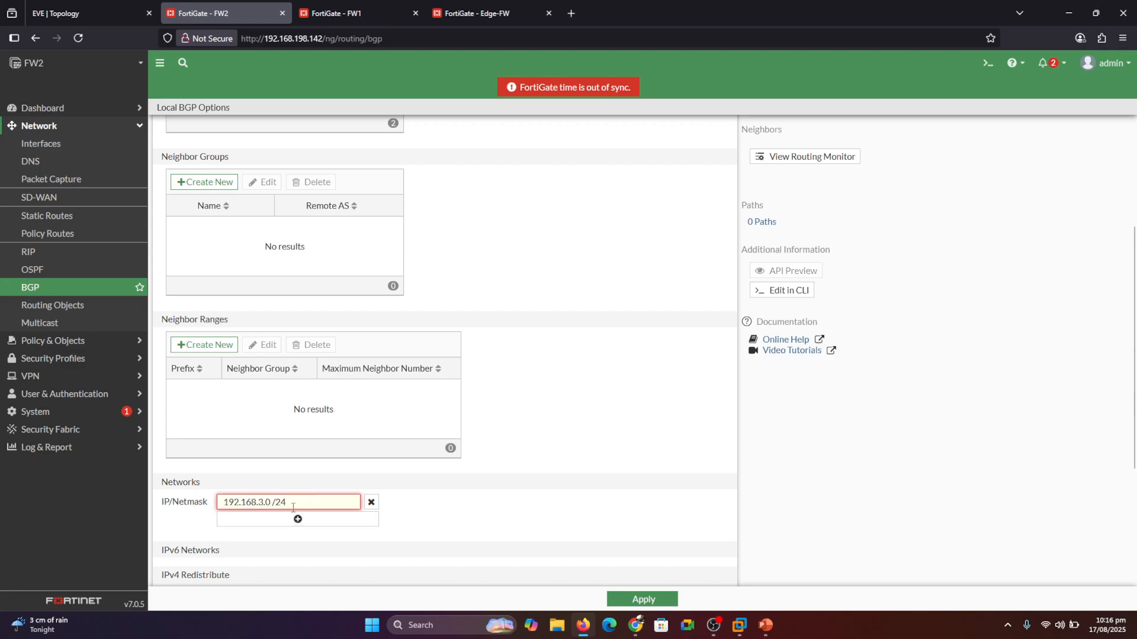
key(BackSpace)
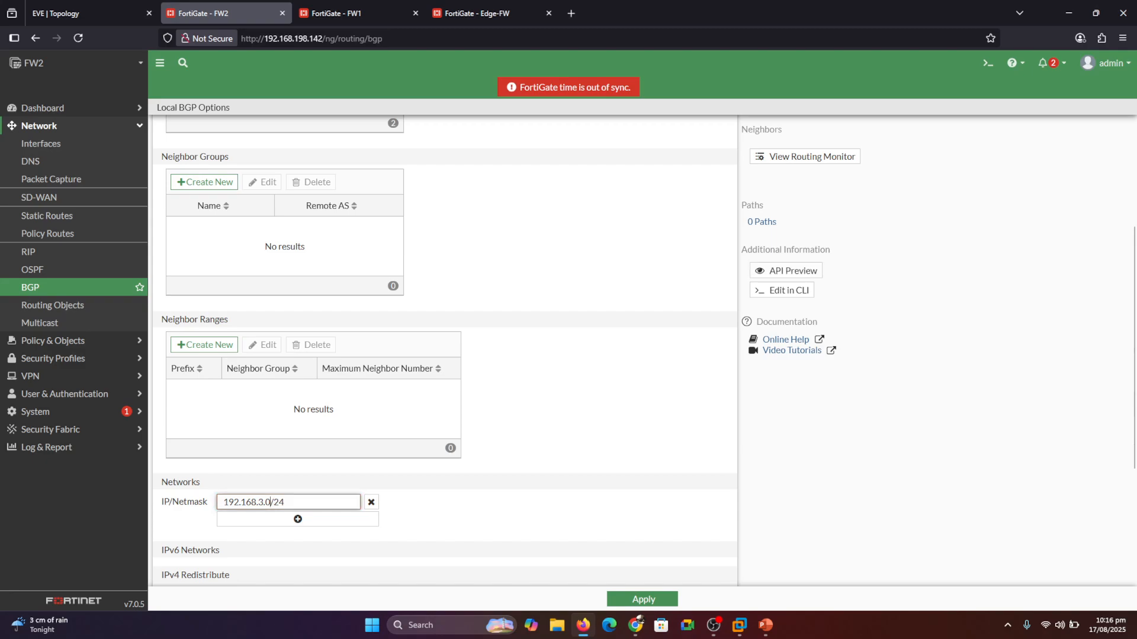
Step: Add 10.10.10.0/24 as a second BGP network on FW2 and apply the BGP settings
click(298, 519)
text(10.10.10.)
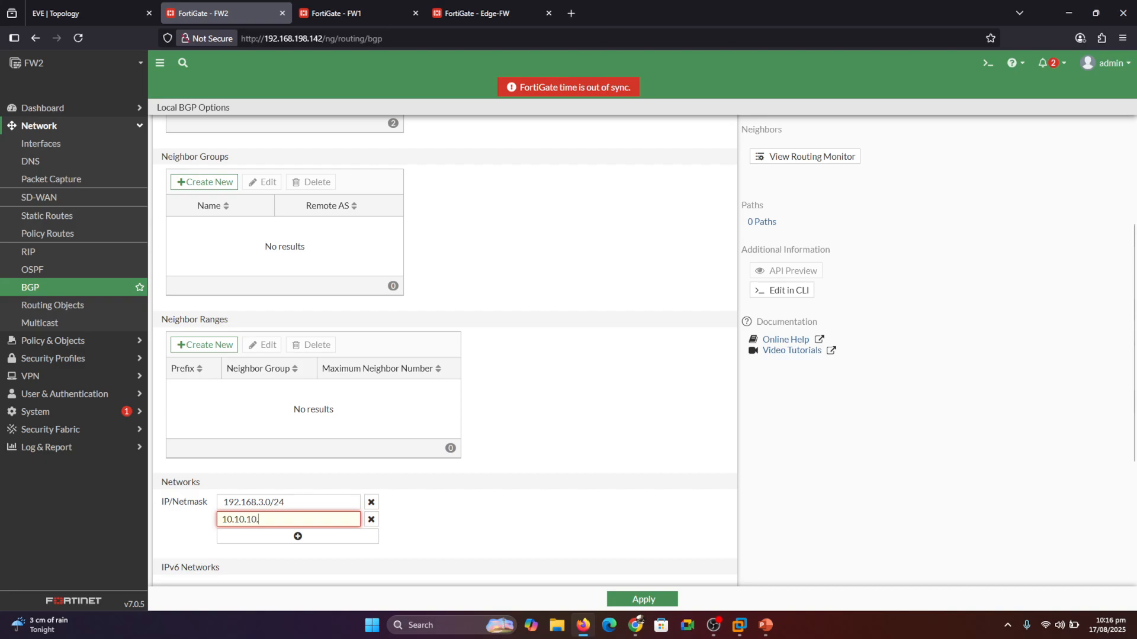
text(0/24)
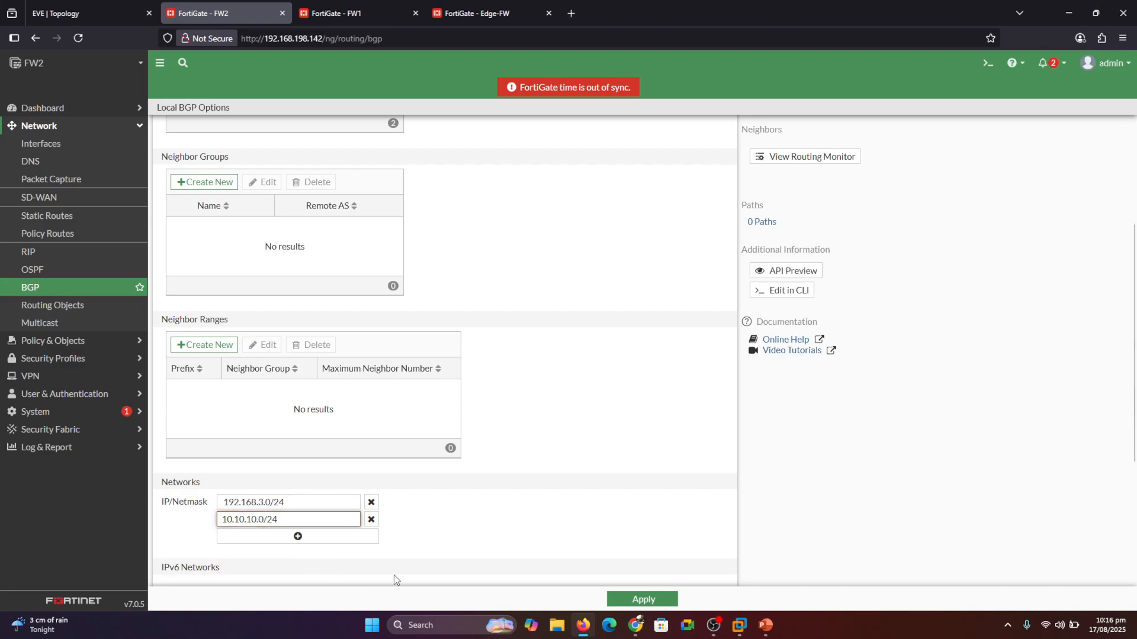
click(438, 539)
drag(1133, 403, 1134, 521)
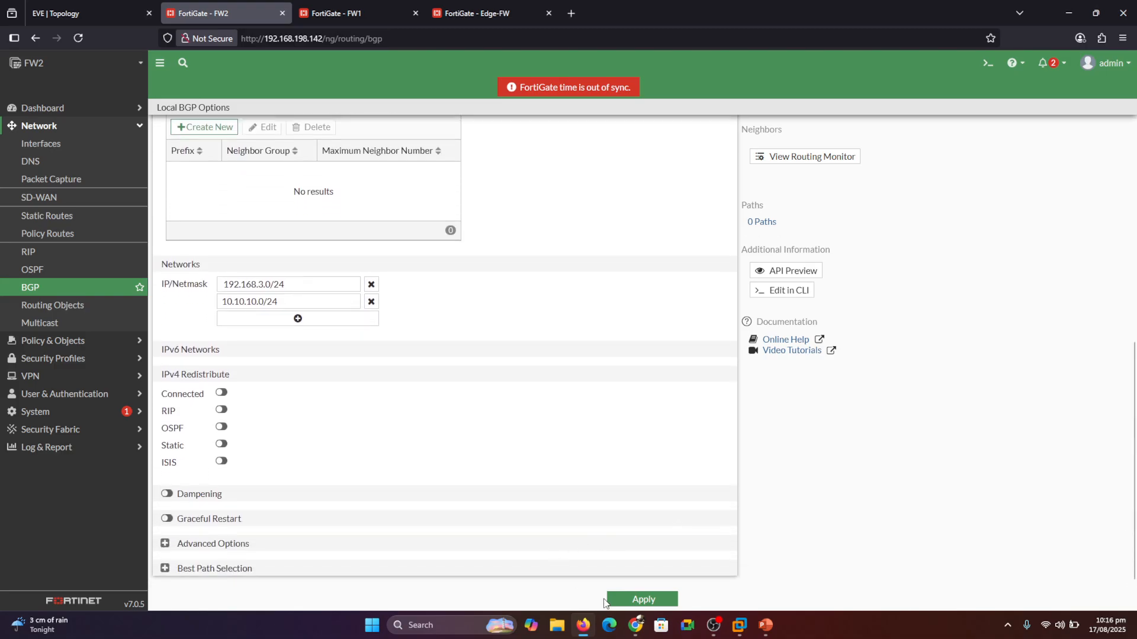
click(633, 600)
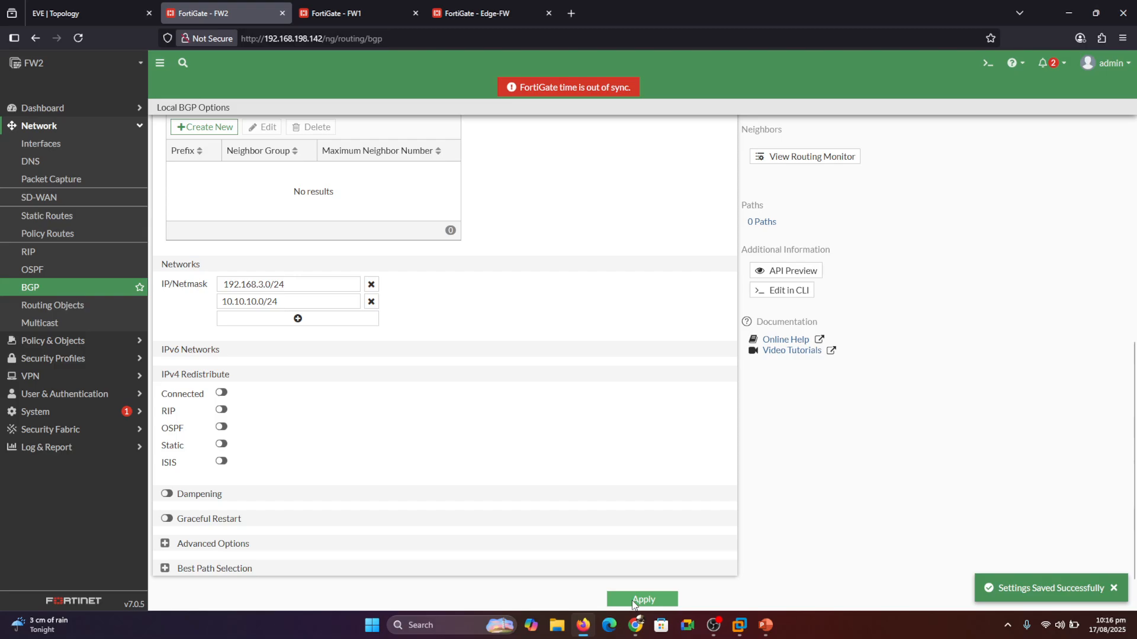
click(633, 600)
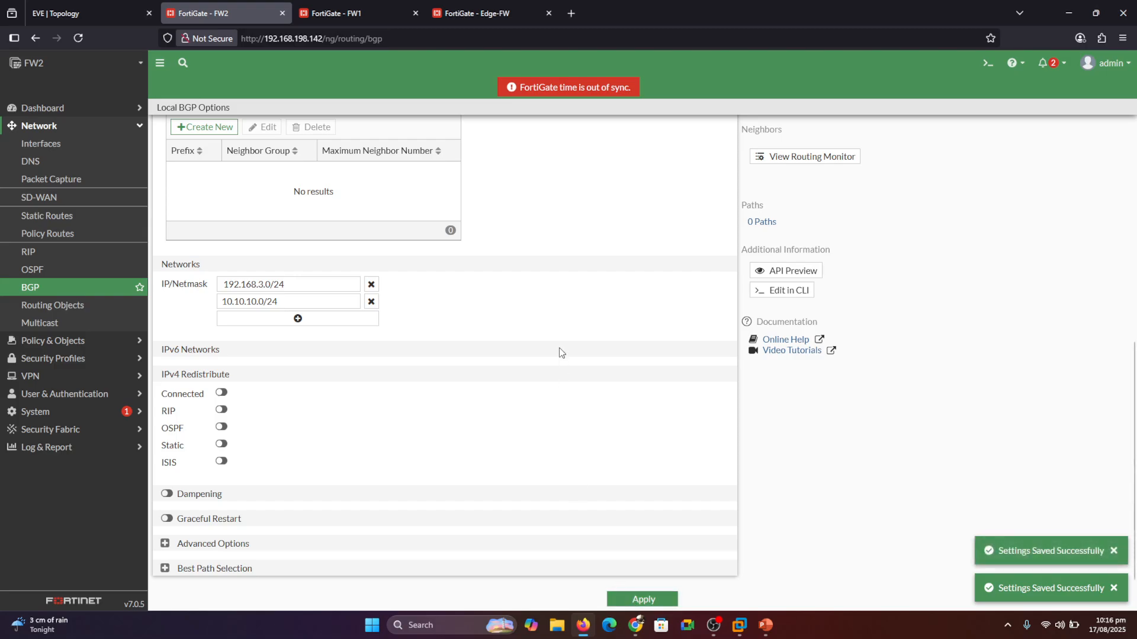
Step: Switch to Edge-FW and examine the BGP routes and their distances in the network dashboard's expanded Routing widget
click(492, 6)
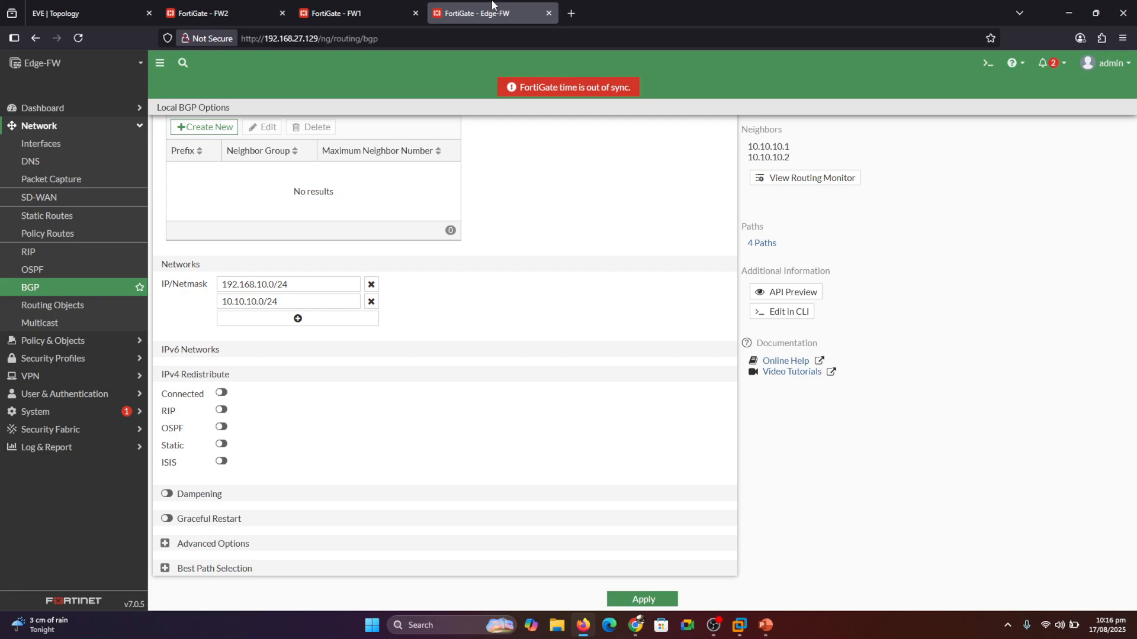
click(43, 108)
click(33, 164)
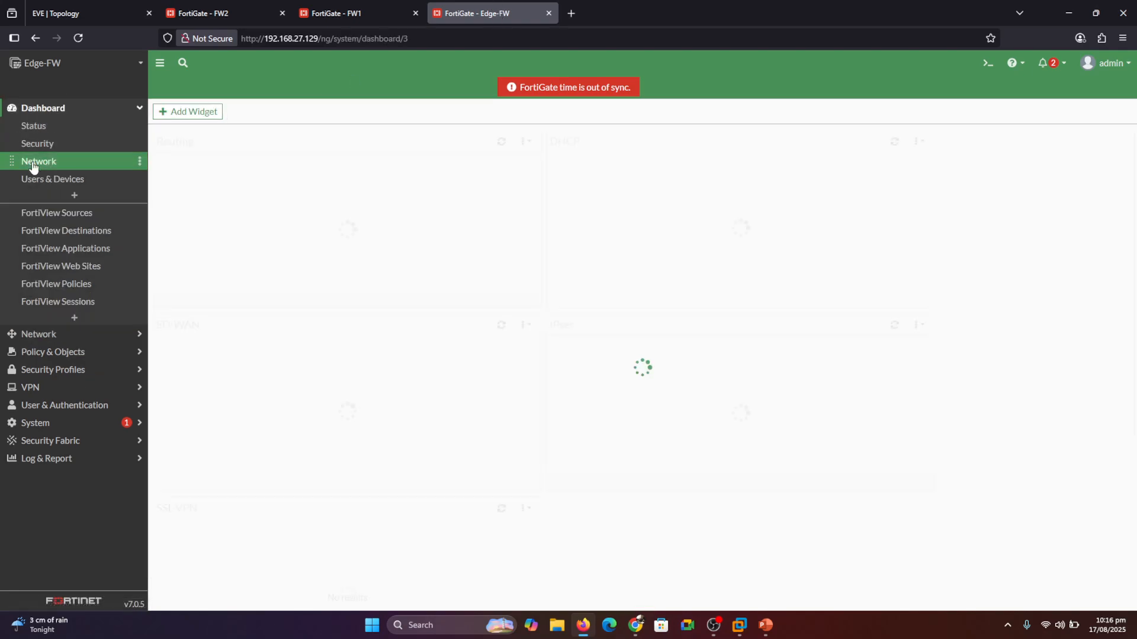
click(357, 231)
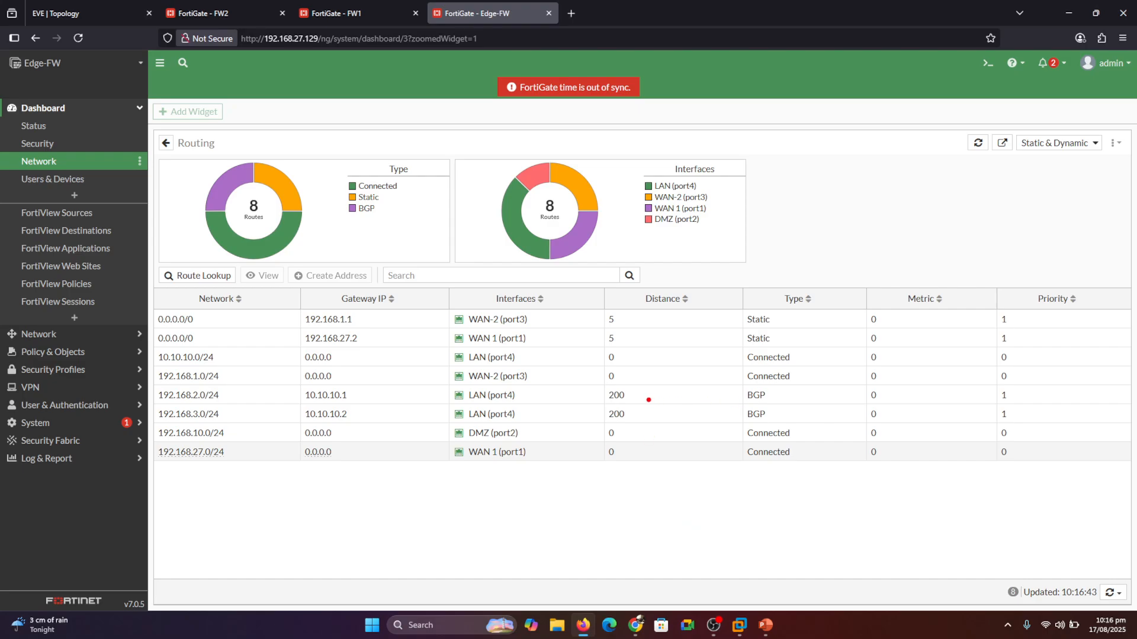
mouse_move(626, 394)
mouse_down()
mouse_move(653, 394)
mouse_move(658, 416)
mouse_up()
mouse_move(225, 397)
mouse_down()
mouse_move(242, 396)
mouse_move(244, 412)
mouse_up()
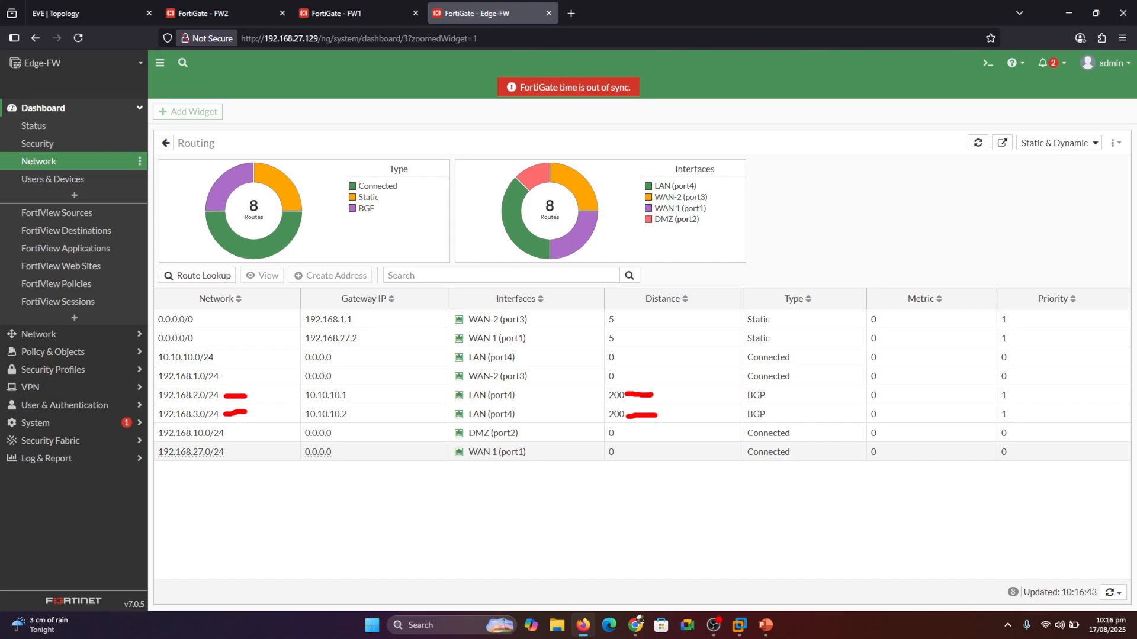
key(Escape)
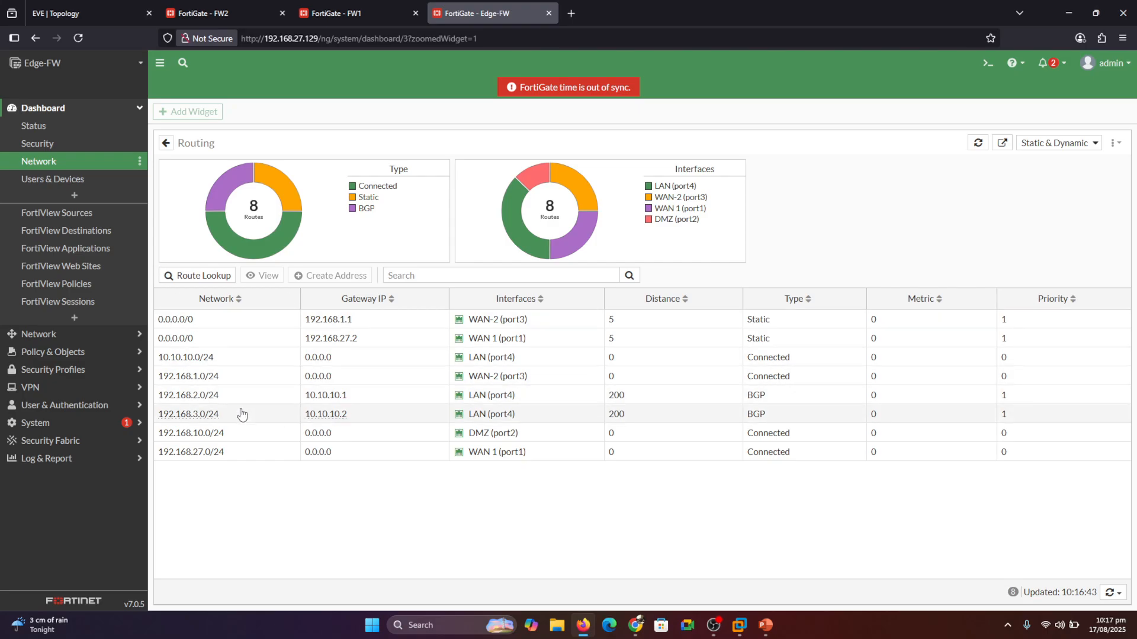
Step: Open Edge-FW's CLI console and run "get router info routing-table bgp" to examine the learned routes
click(984, 67)
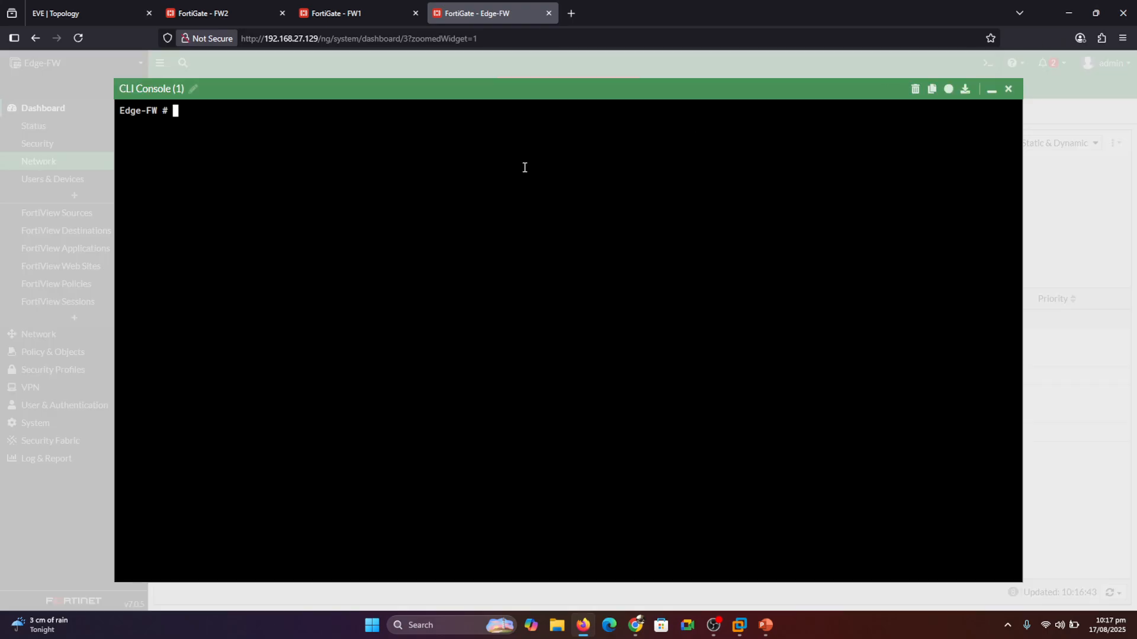
text(get router info r)
key(Tab)
text(bgp)
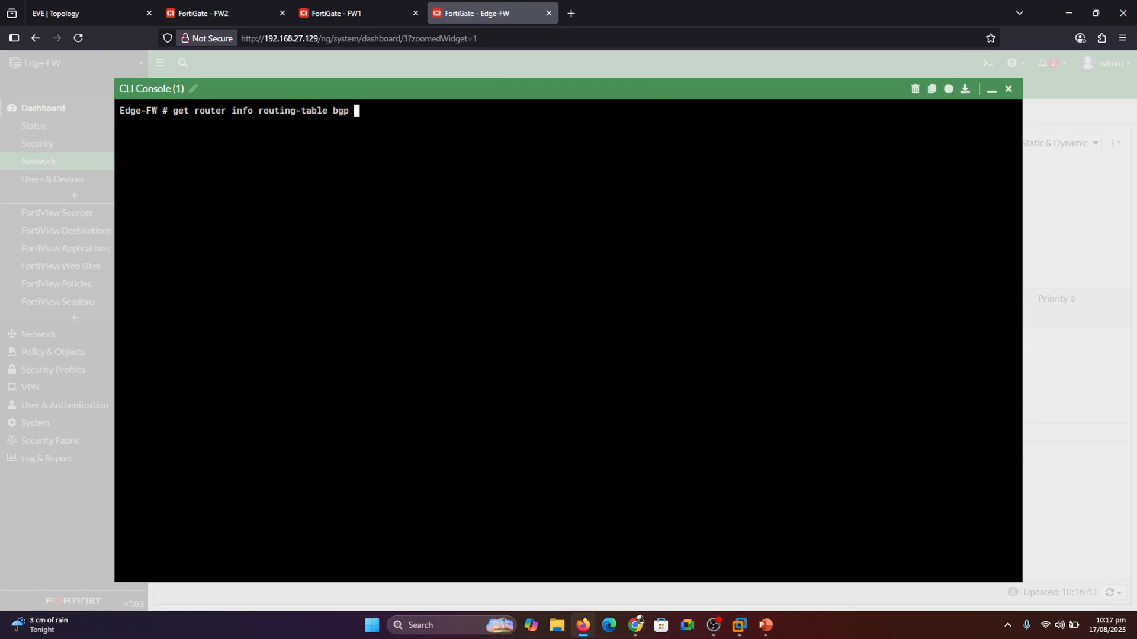
key(Return)
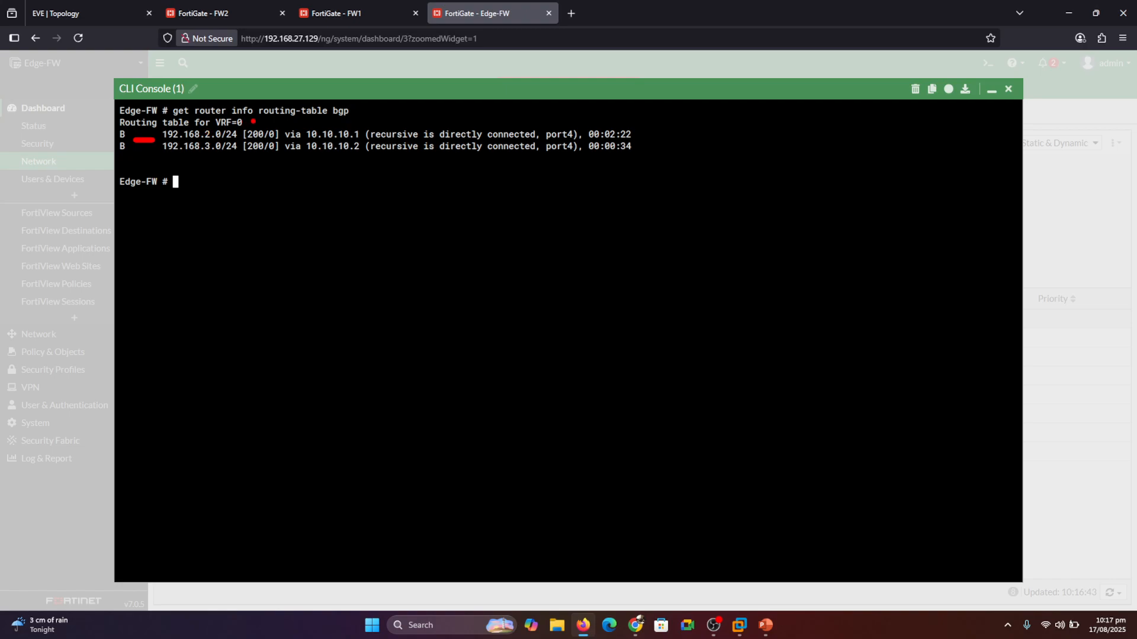
drag(344, 125, 355, 118)
drag(416, 125, 501, 124)
drag(598, 160, 631, 159)
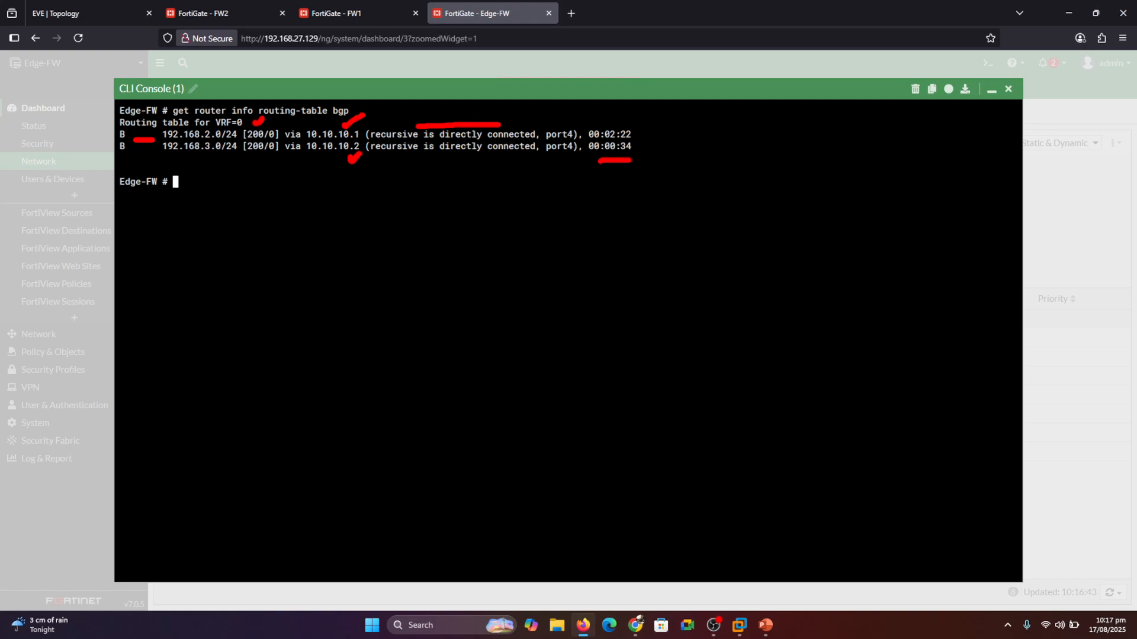
key(Escape)
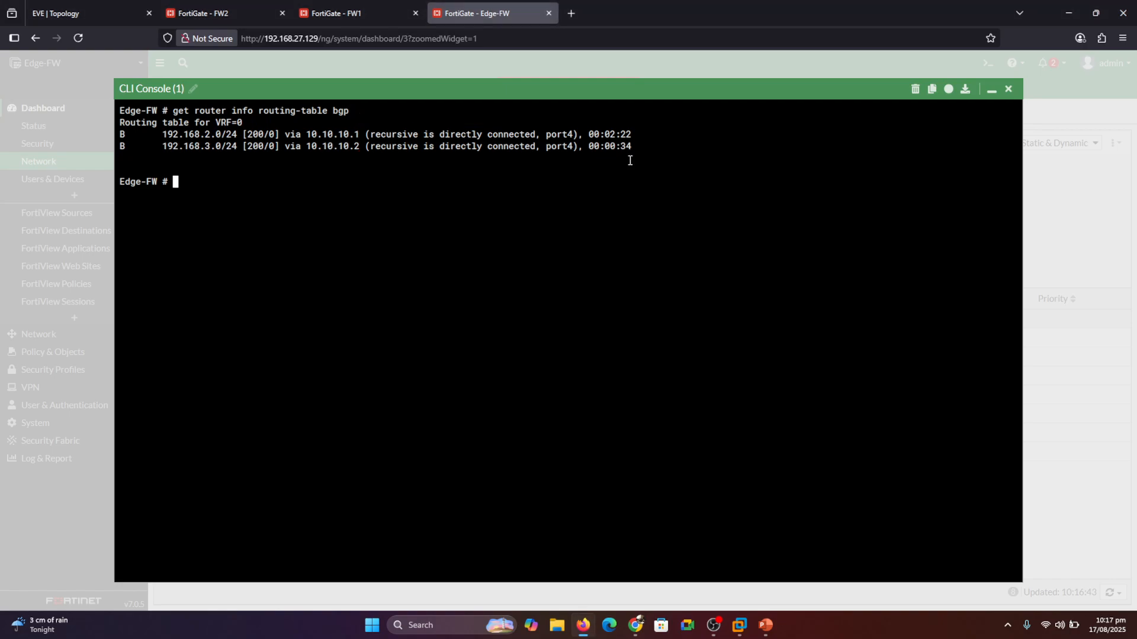
Step: Try the abbreviated command "get router inf bg" and rerun the BGP routing-table query
text(get router inf bg)
key(Return)
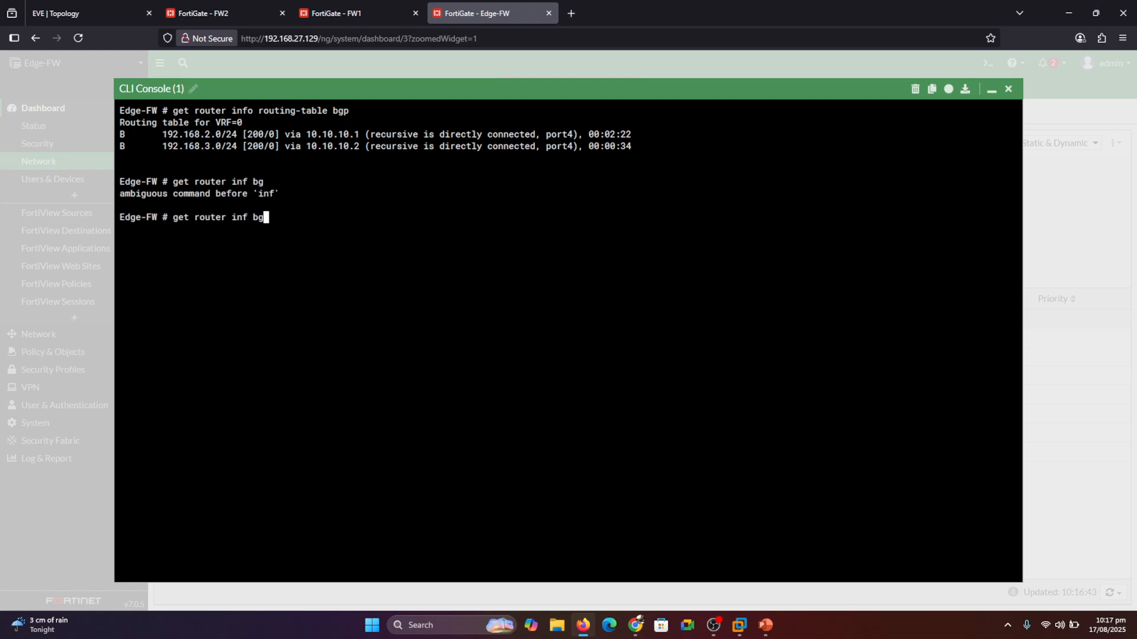
key(Up)
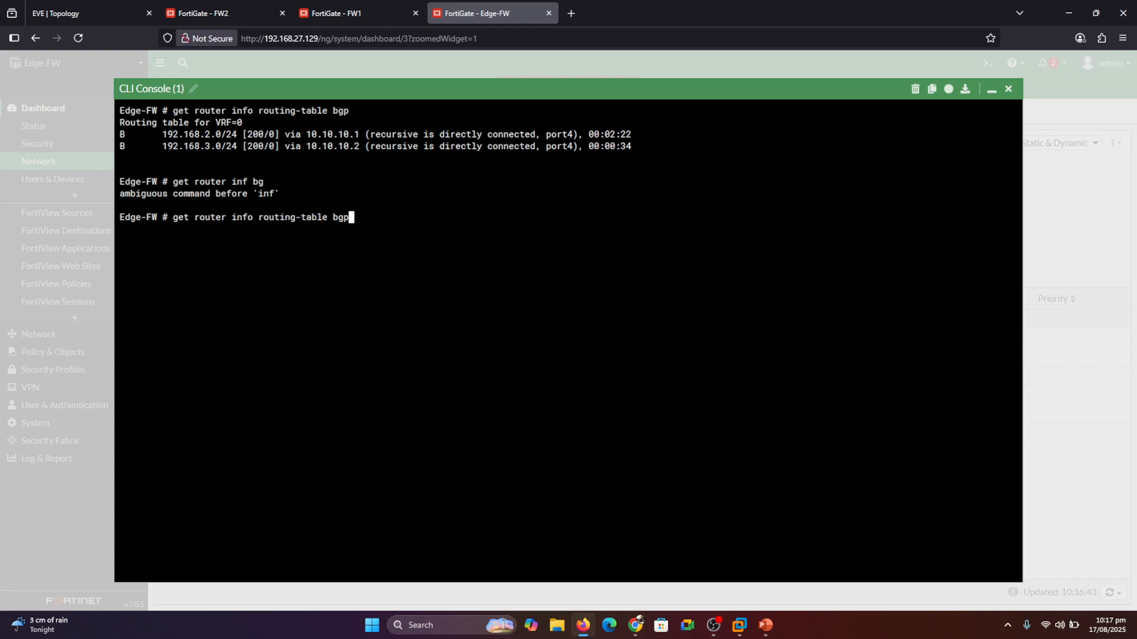
key(Return)
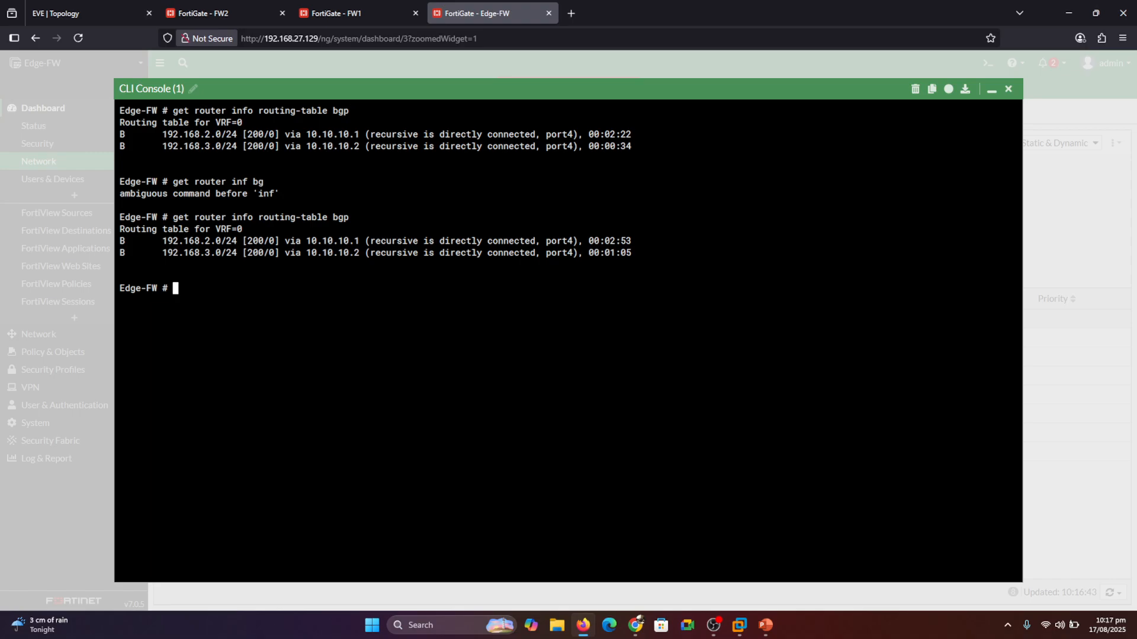
Step: List the available options for "get router info" and for "get router info bgp" in the console
key(Up)
key(BackSpace)
key(BackSpace)
key(BackSpace)
key(BackSpace)
key(BackSpace)
key(BackSpace)
key(BackSpace)
key(BackSpace)
key(BackSpace)
key(BackSpace)
key(BackSpace)
key(BackSpace)
key(BackSpace)
key(BackSpace)
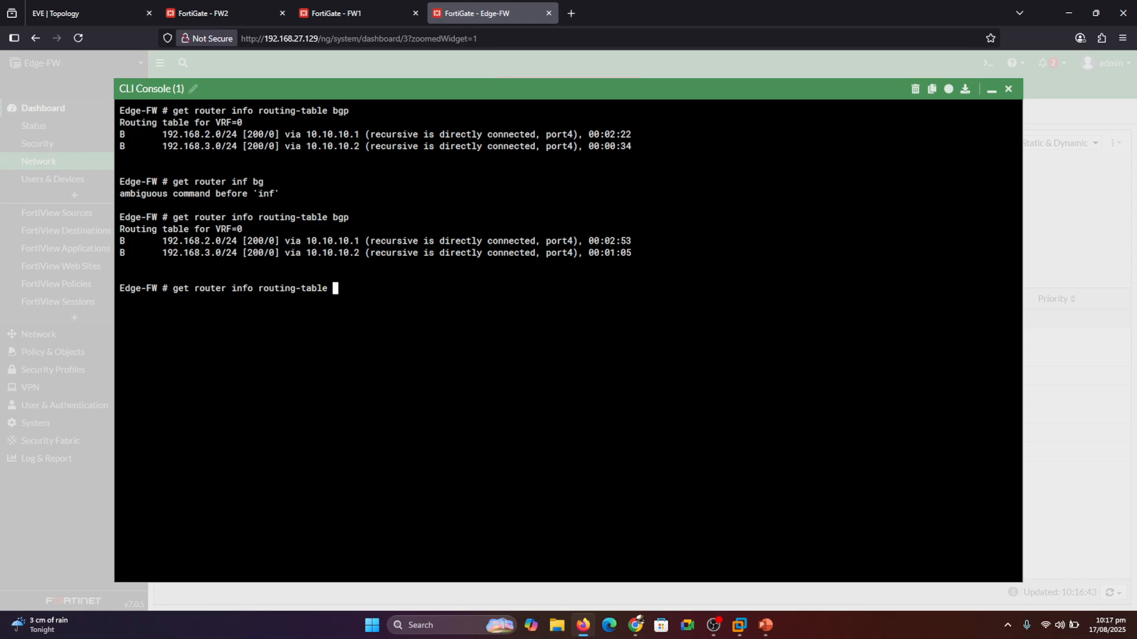
key(BackSpace)
key(BackSpace)
key(BackSpace)
key(question)
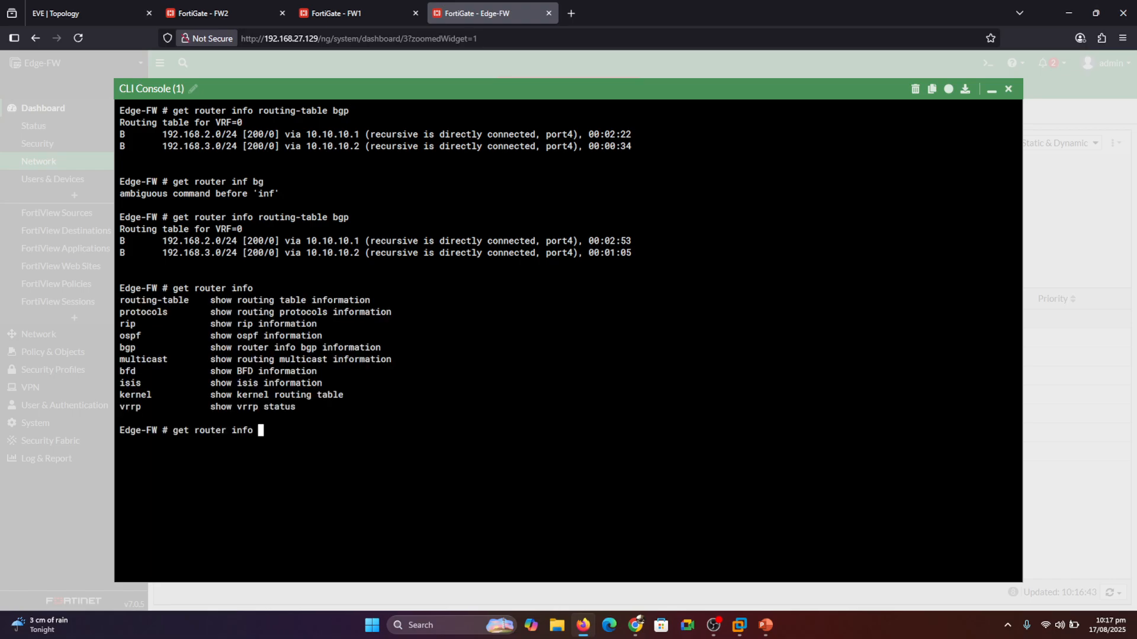
text(bgp)
key(question)
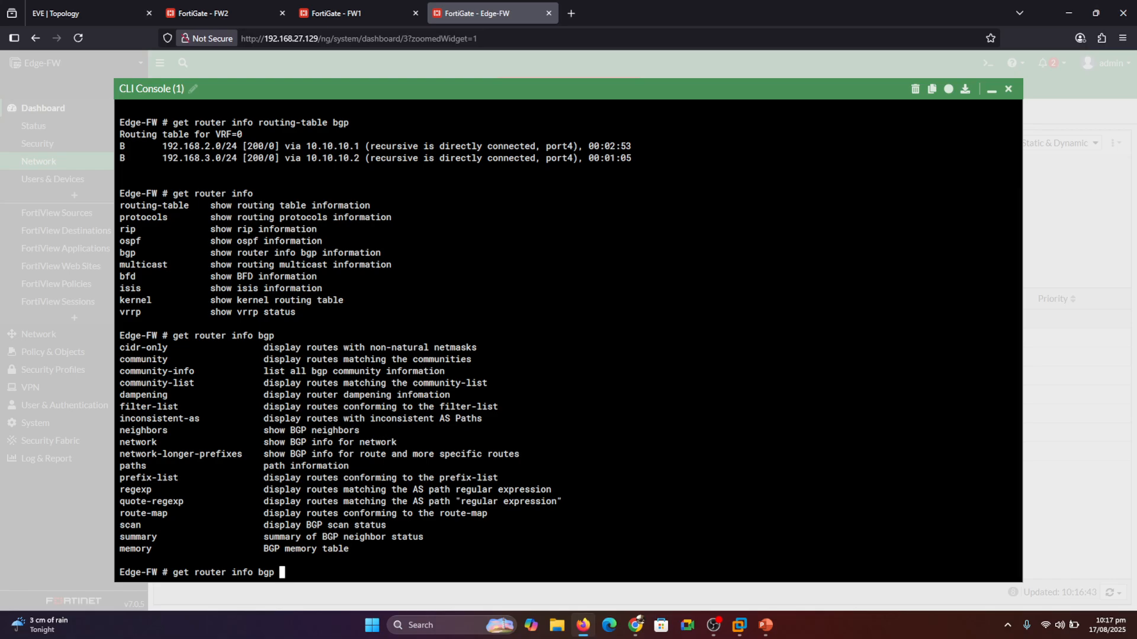
Step: Run "get router info bgp neighbors" and page through the complete output to check both neighbors
key(Up)
key(BackSpace)
key(BackSpace)
key(BackSpace)
key(BackSpace)
key(BackSpace)
key(BackSpace)
key(BackSpace)
key(BackSpace)
key(BackSpace)
key(BackSpace)
key(BackSpace)
key(BackSpace)
key(BackSpace)
key(BackSpace)
key(BackSpace)
key(BackSpace)
key(BackSpace)
text(bgp ne)
key(Tab)
key(Return)
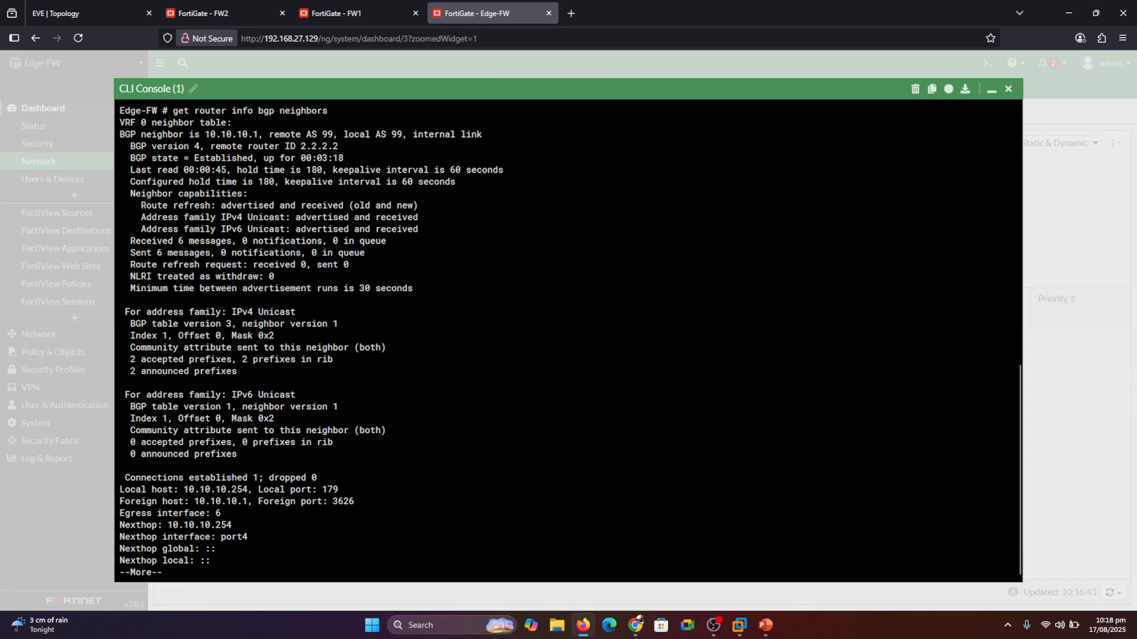
key(space)
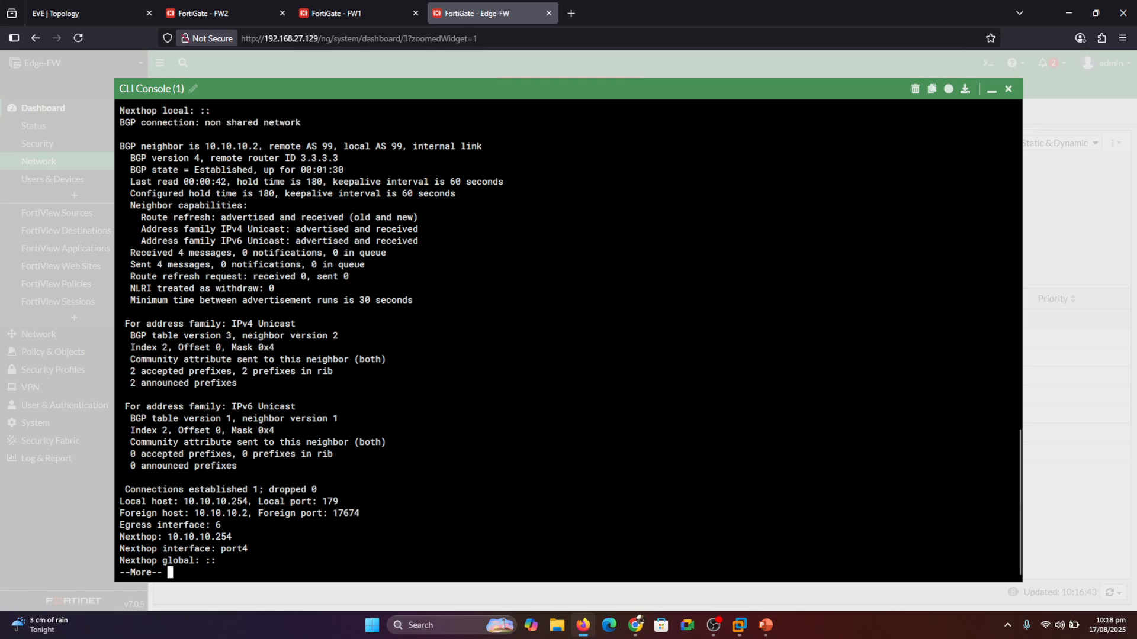
key(space)
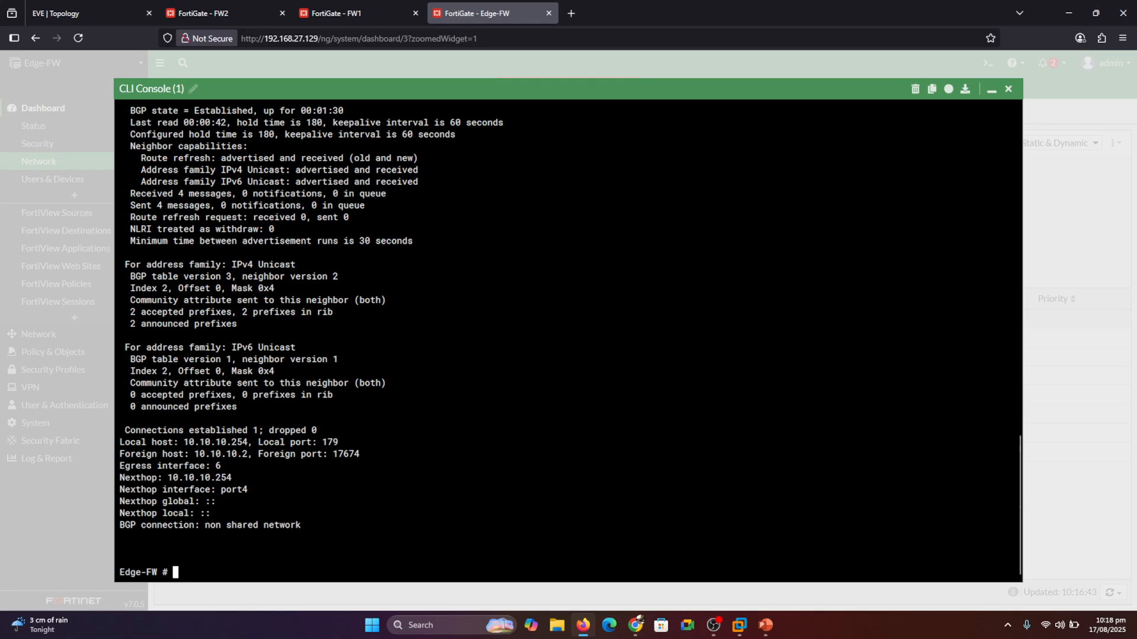
Step: Run "get router info bgp summary", check the total number of neighbors, and close the CLI console
key(Up)
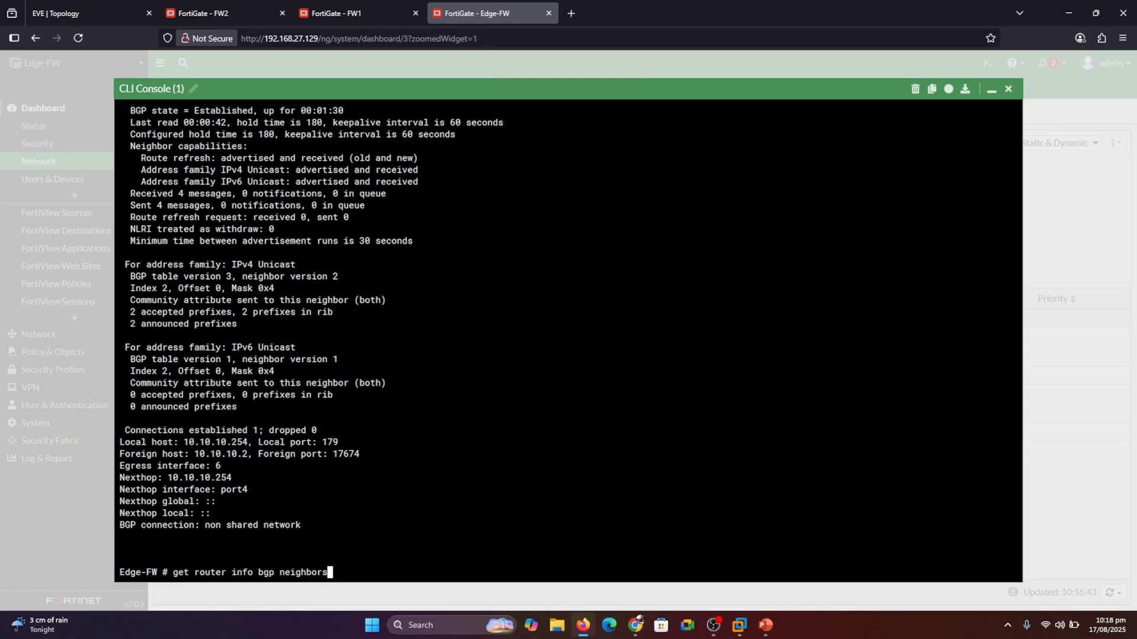
key(BackSpace)
key(BackSpace)
key(BackSpace)
key(BackSpace)
key(BackSpace)
key(BackSpace)
key(BackSpace)
key(BackSpace)
key(BackSpace)
text(summary)
key(Return)
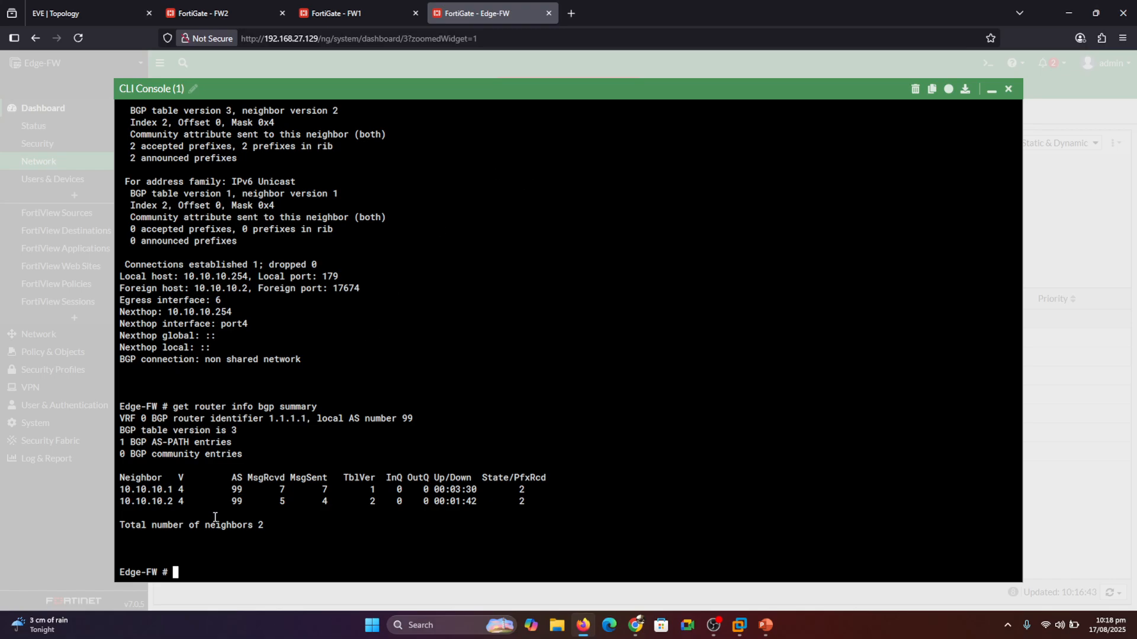
drag(274, 526, 141, 526)
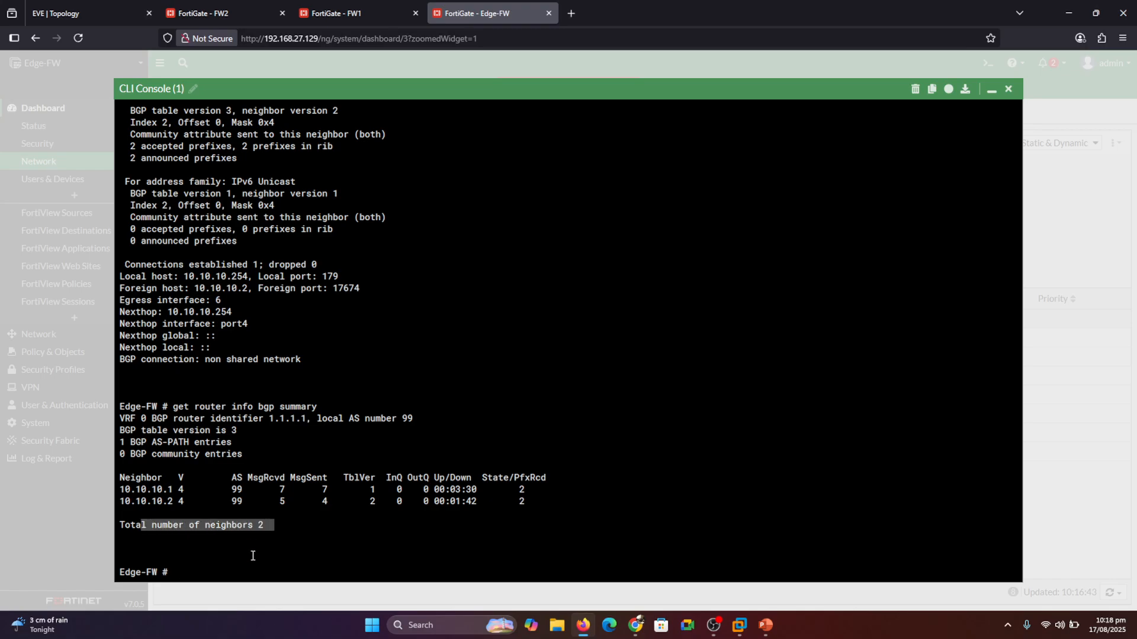
click(234, 564)
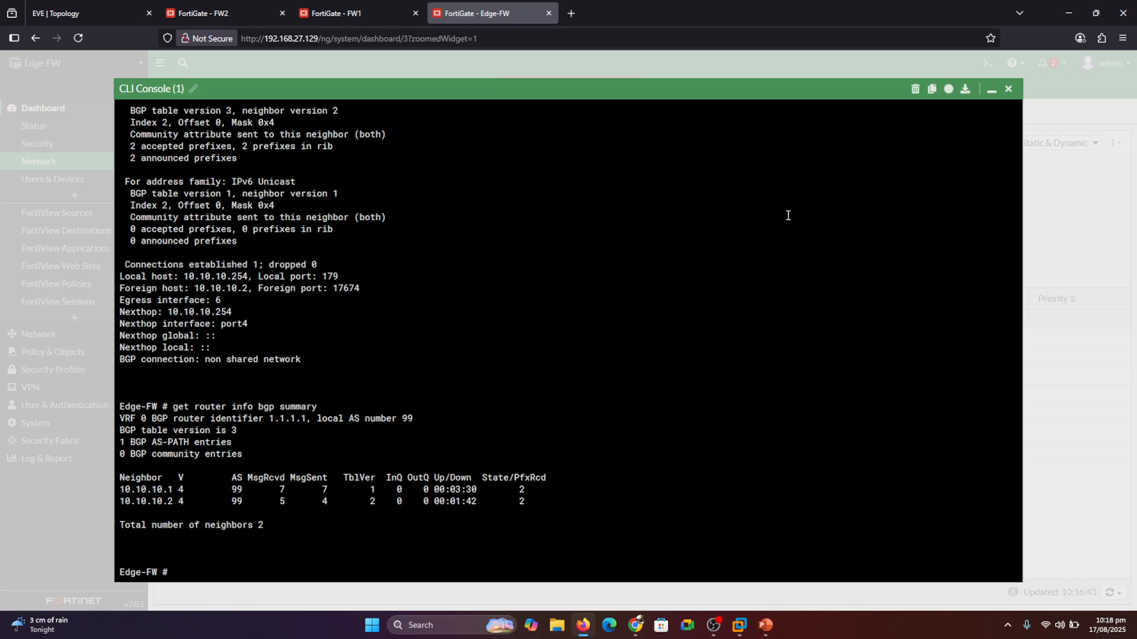
click(1009, 88)
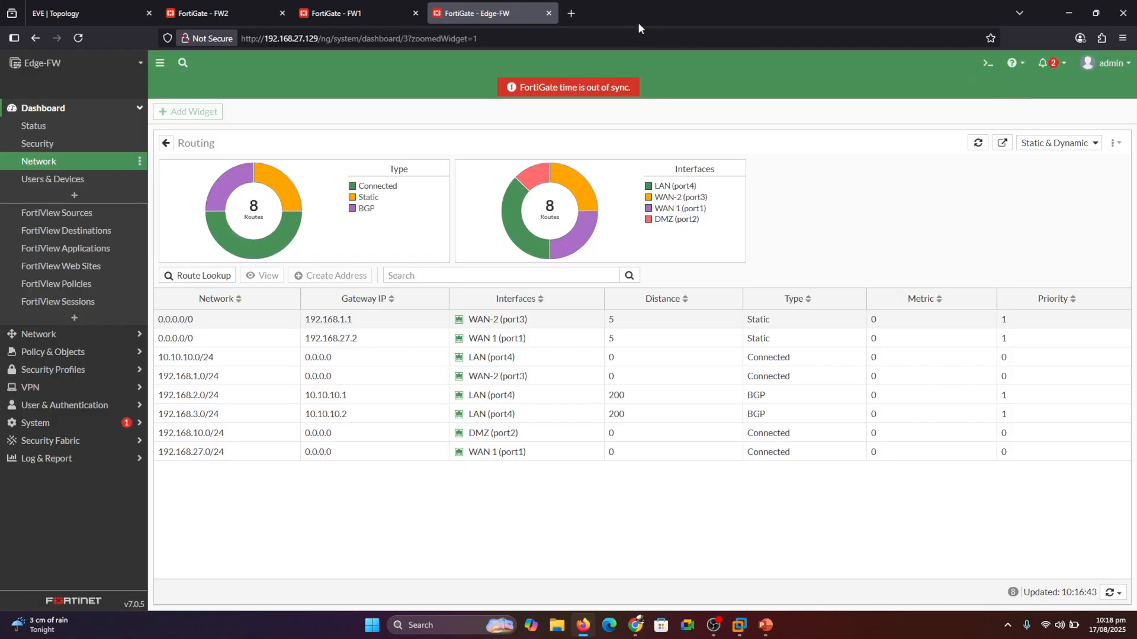
Step: Switch to FW1, expand the network dashboard's Routing widget and refresh it now to check the BGP routes
click(360, 10)
click(41, 106)
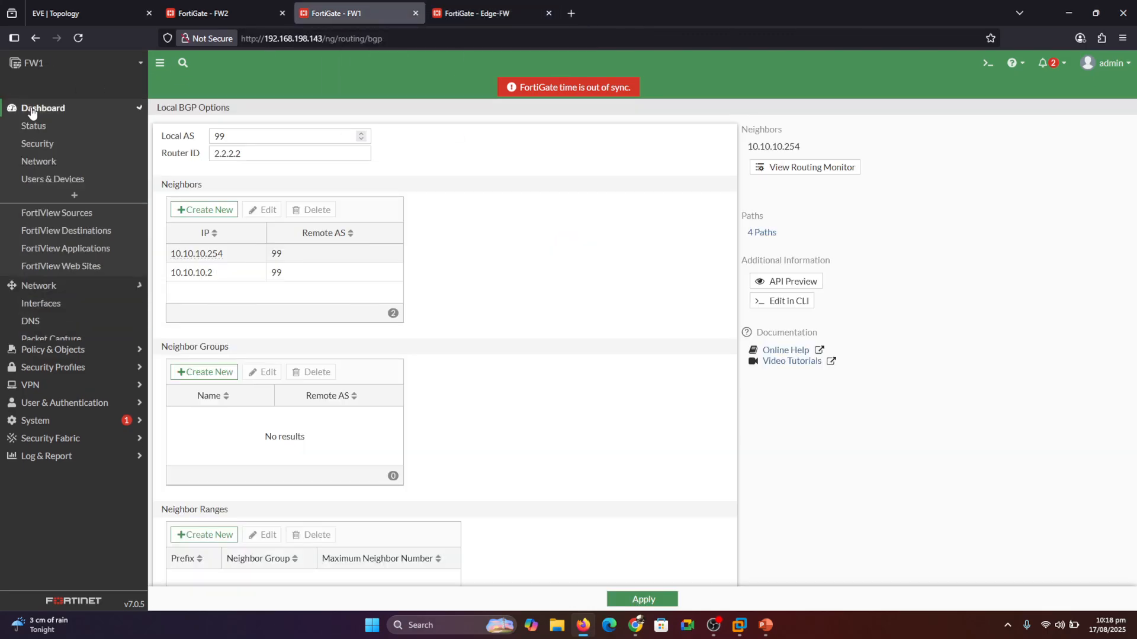
click(50, 162)
click(339, 227)
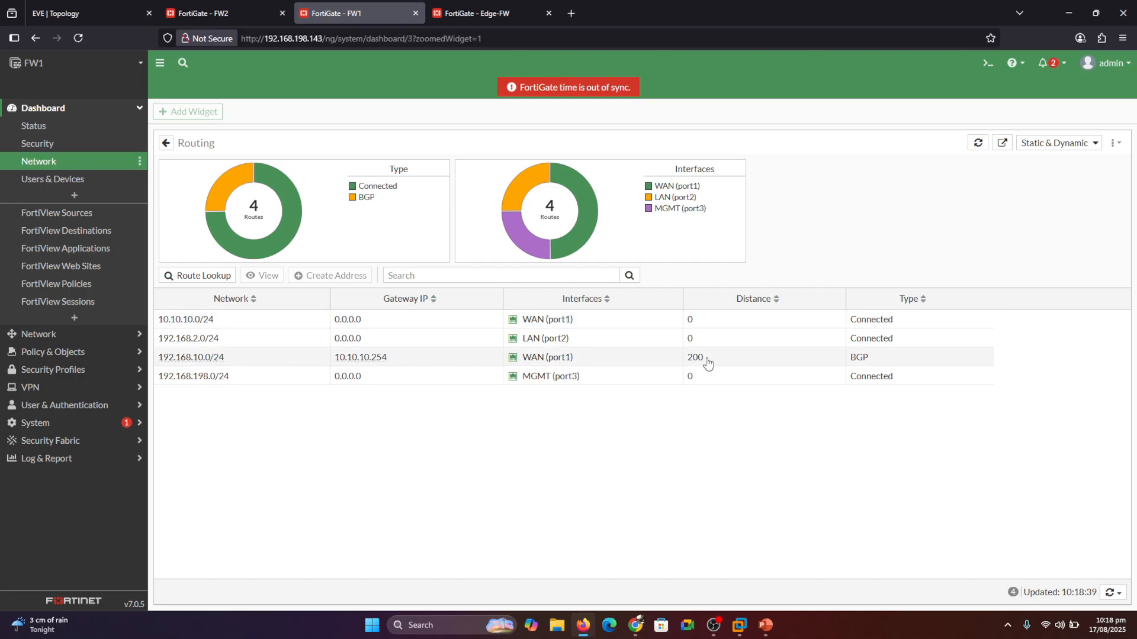
click(1121, 594)
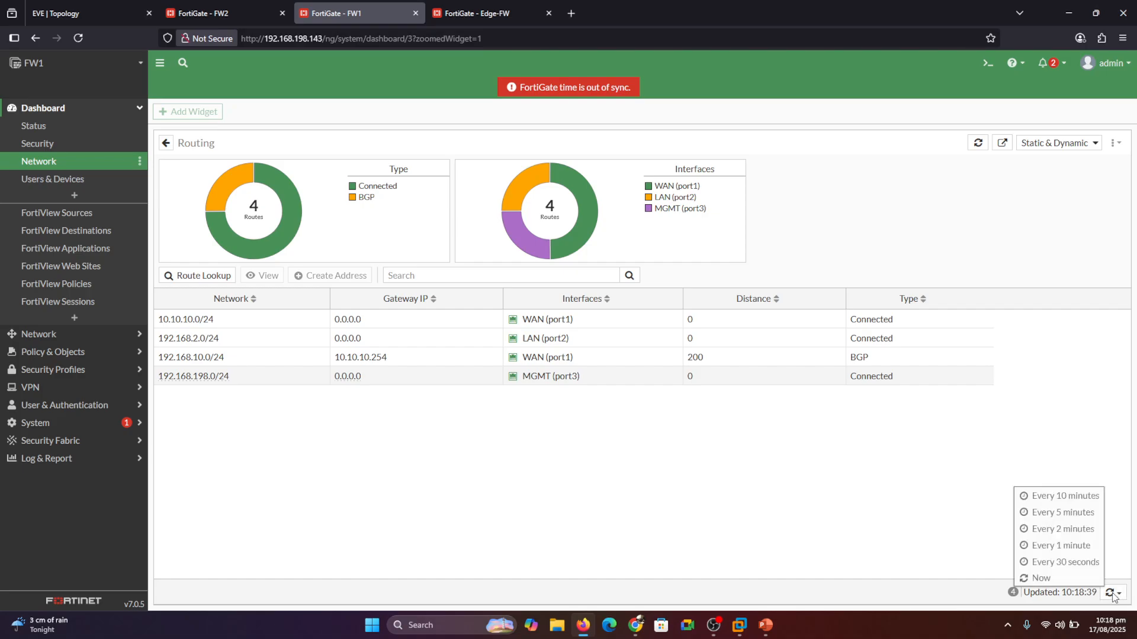
click(1040, 578)
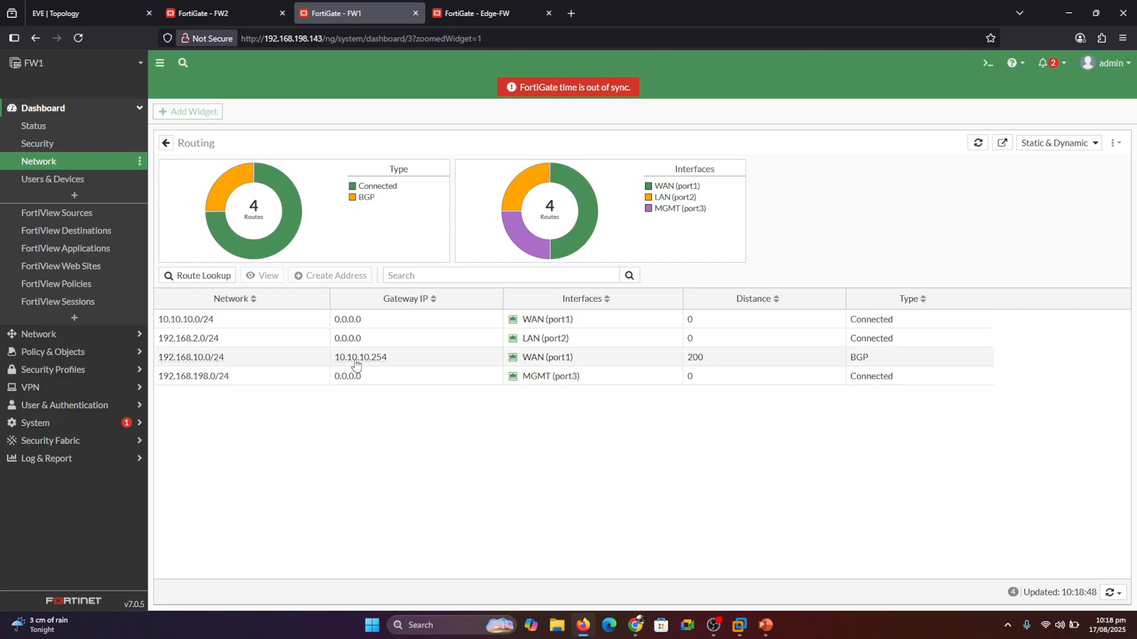
mouse_move(361, 364)
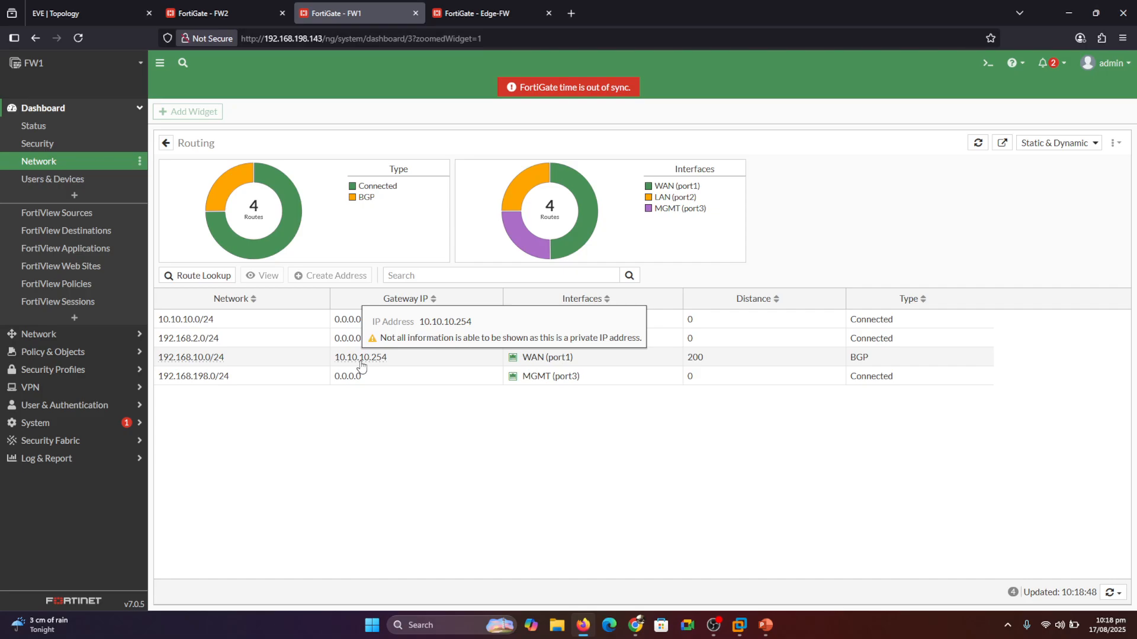
Step: Switch to FW2, review its advertised BGP networks and configured neighbors, and apply the BGP settings
click(236, 7)
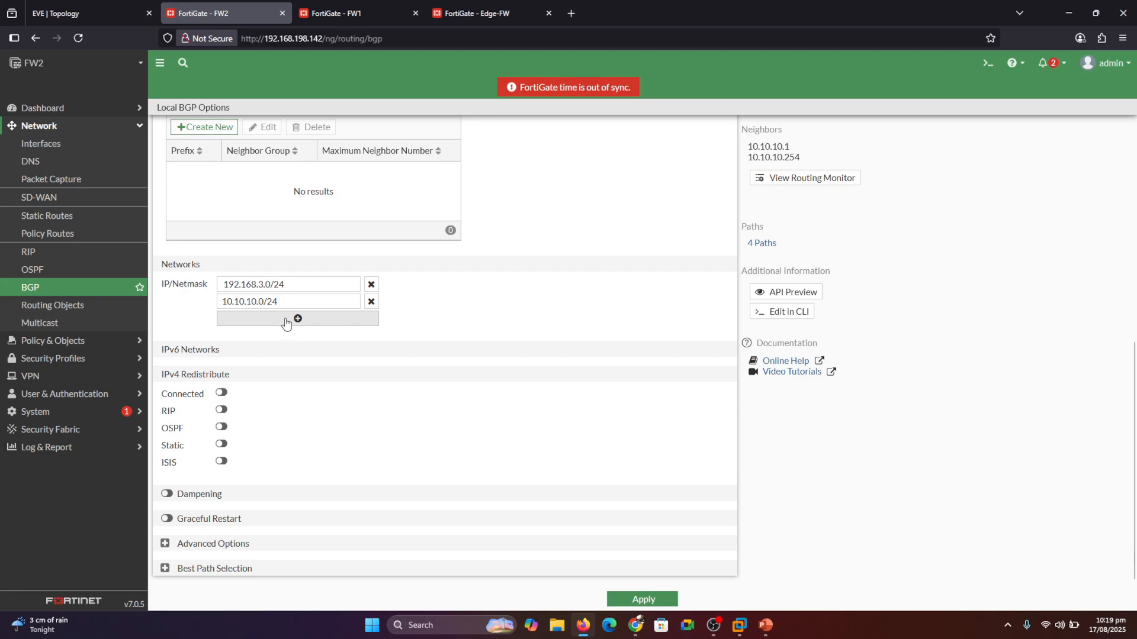
drag(1135, 394, 1135, 168)
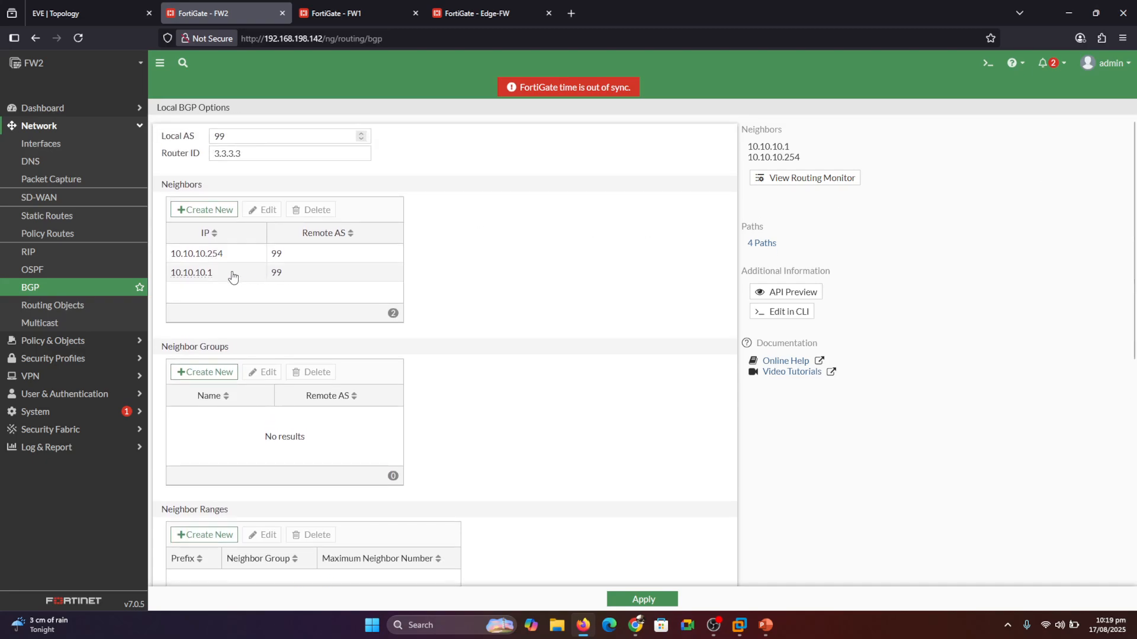
click(643, 600)
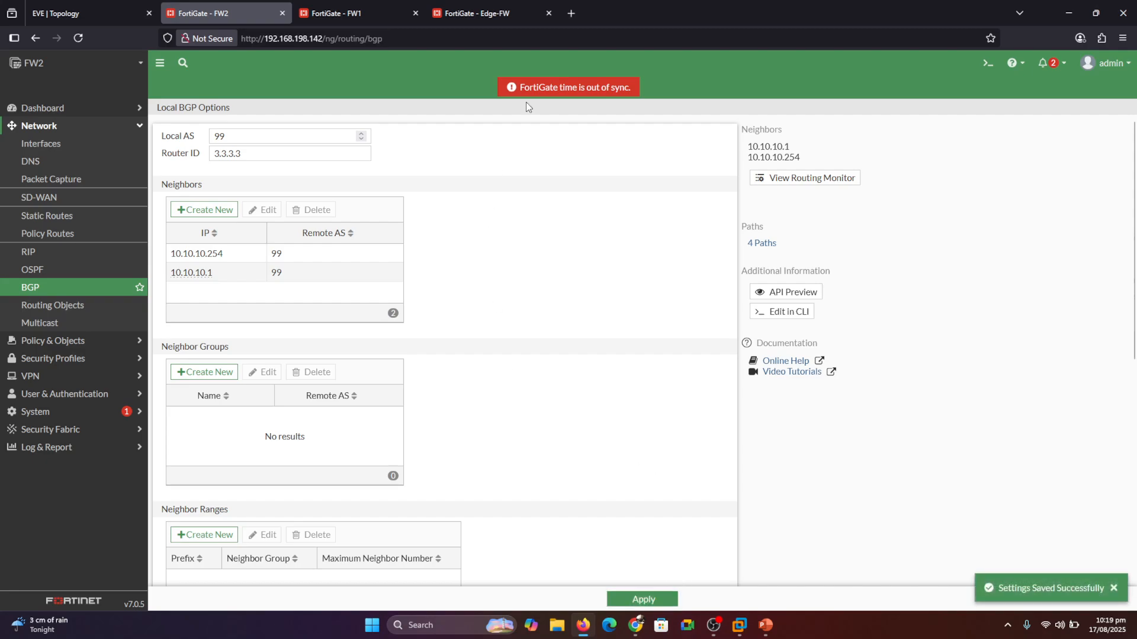
Step: Expand the Routing widget on FW2's network dashboard and check the BGP route's network, gateway, interface and distance
click(41, 109)
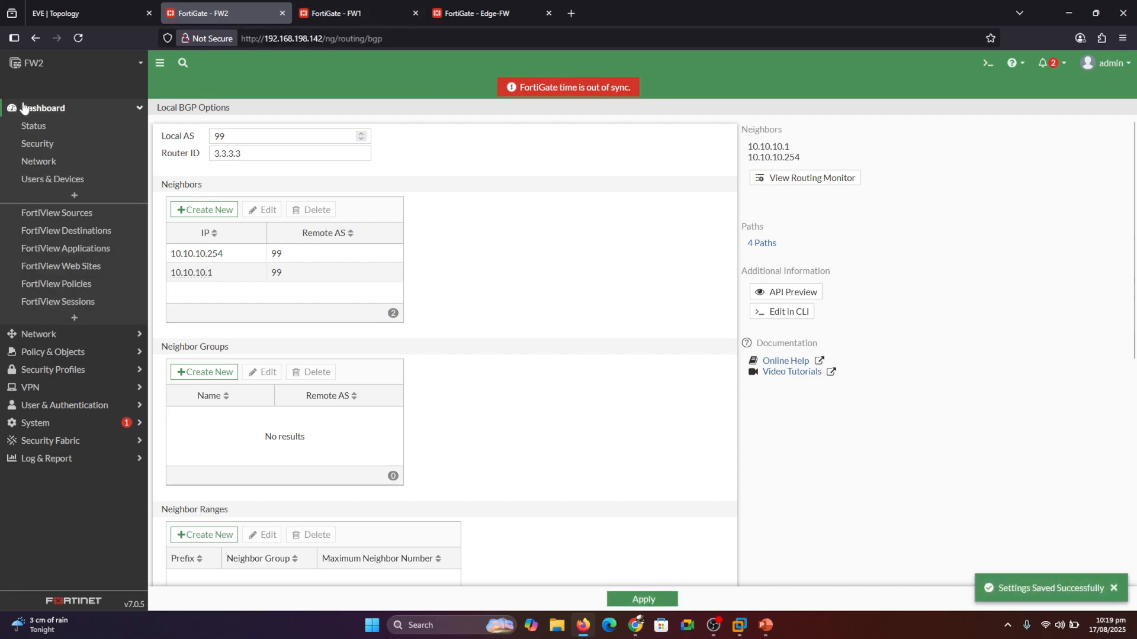
click(59, 163)
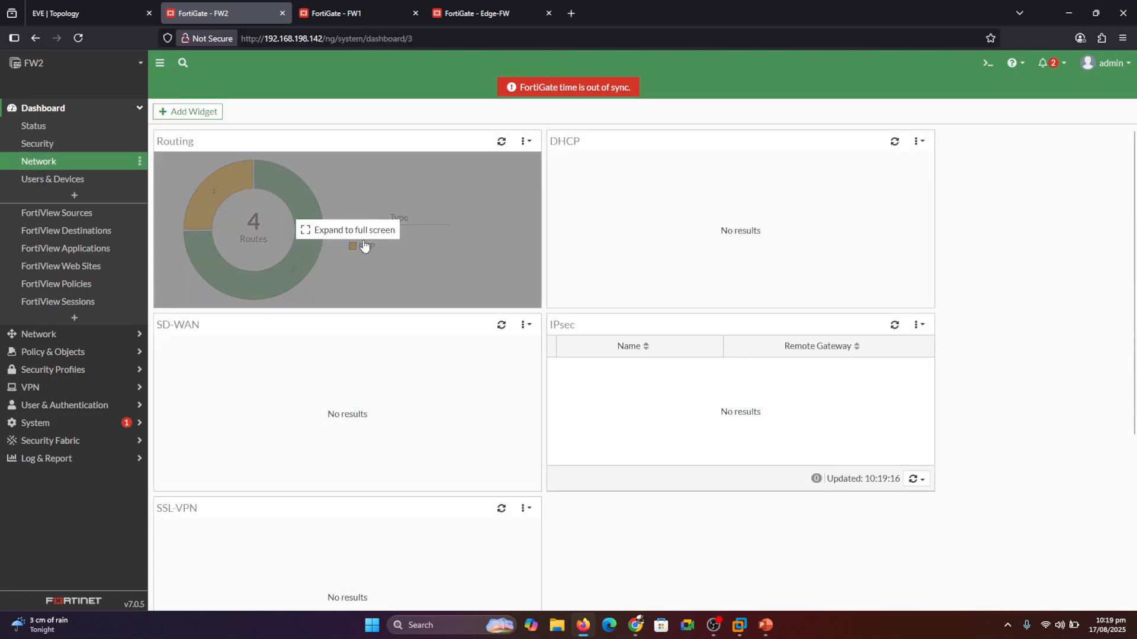
click(362, 238)
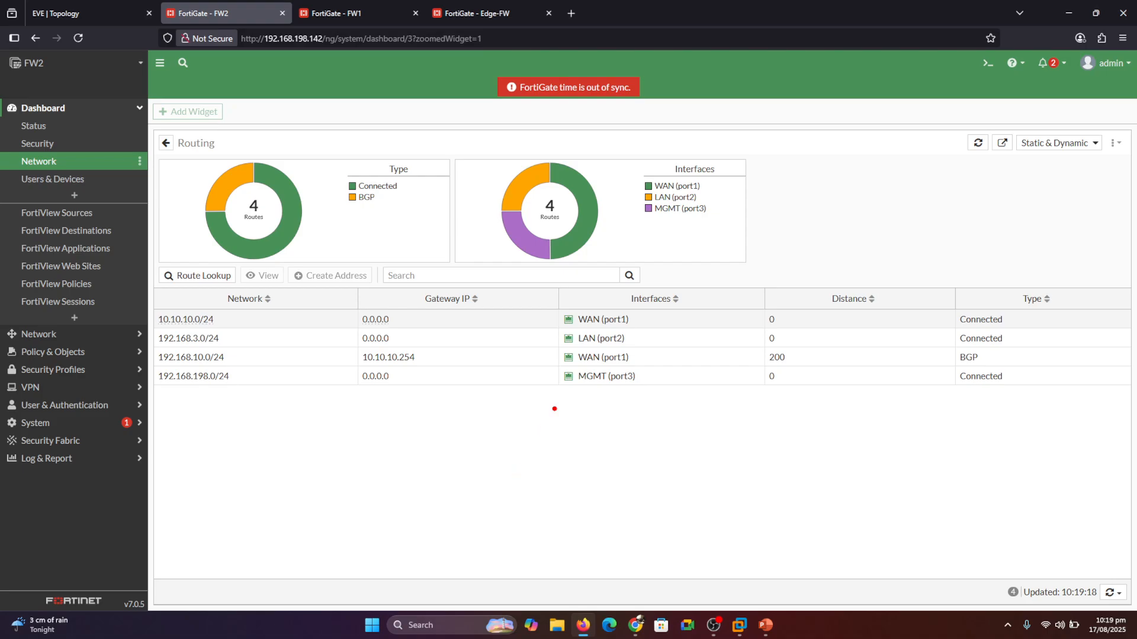
drag(751, 359, 701, 357)
drag(940, 353, 800, 354)
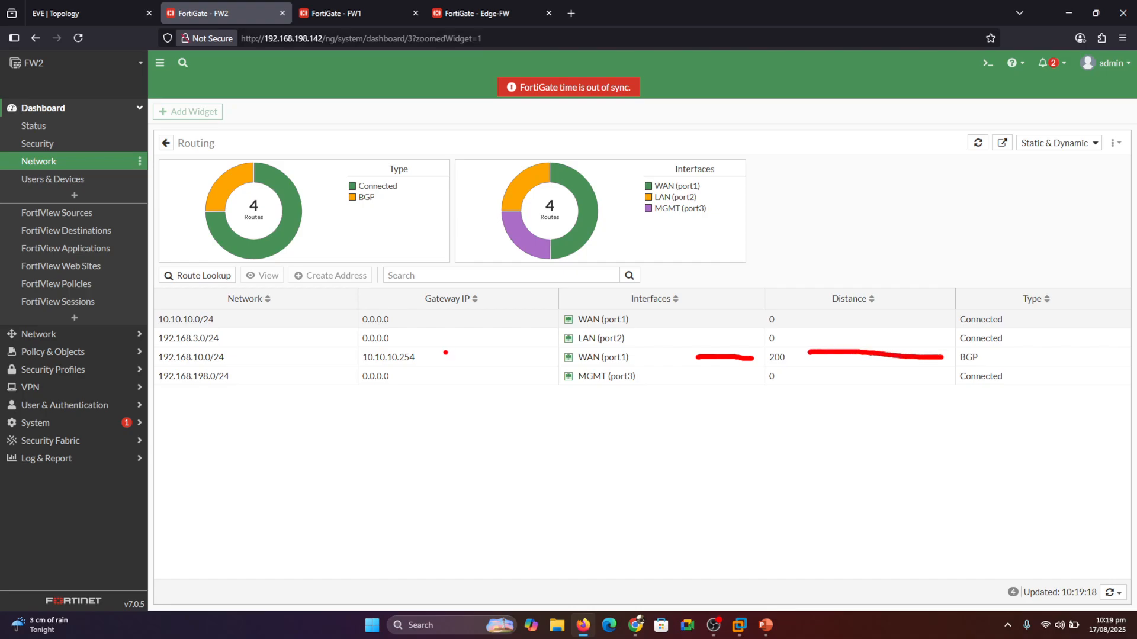
drag(460, 356, 421, 357)
drag(237, 360, 330, 361)
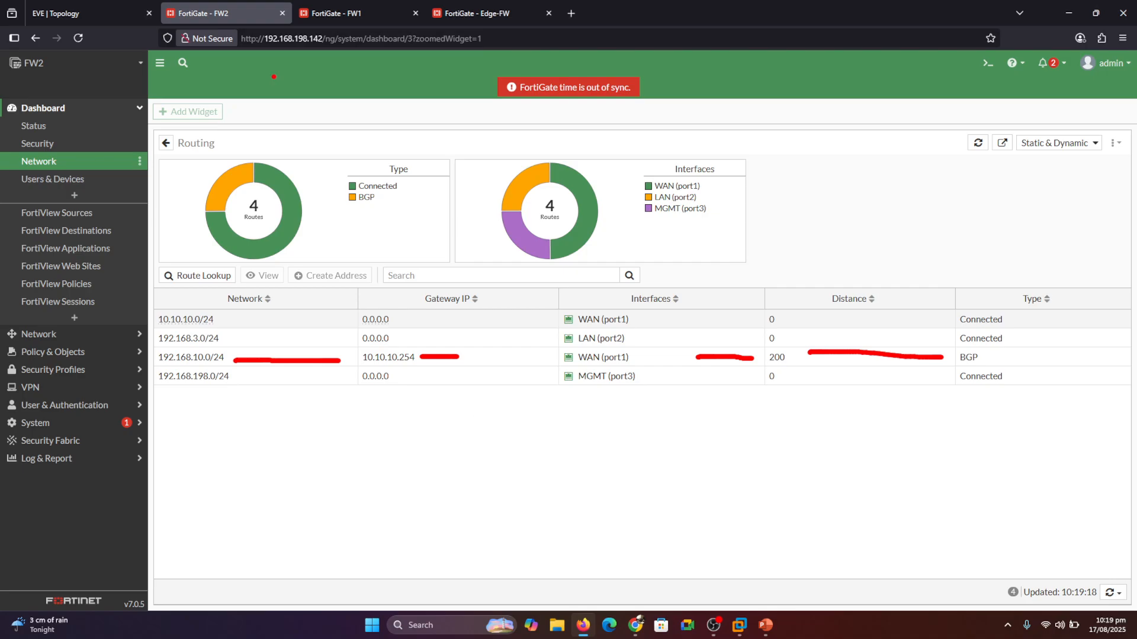
drag(355, 48, 371, 24)
drag(221, 40, 235, 23)
key(Escape)
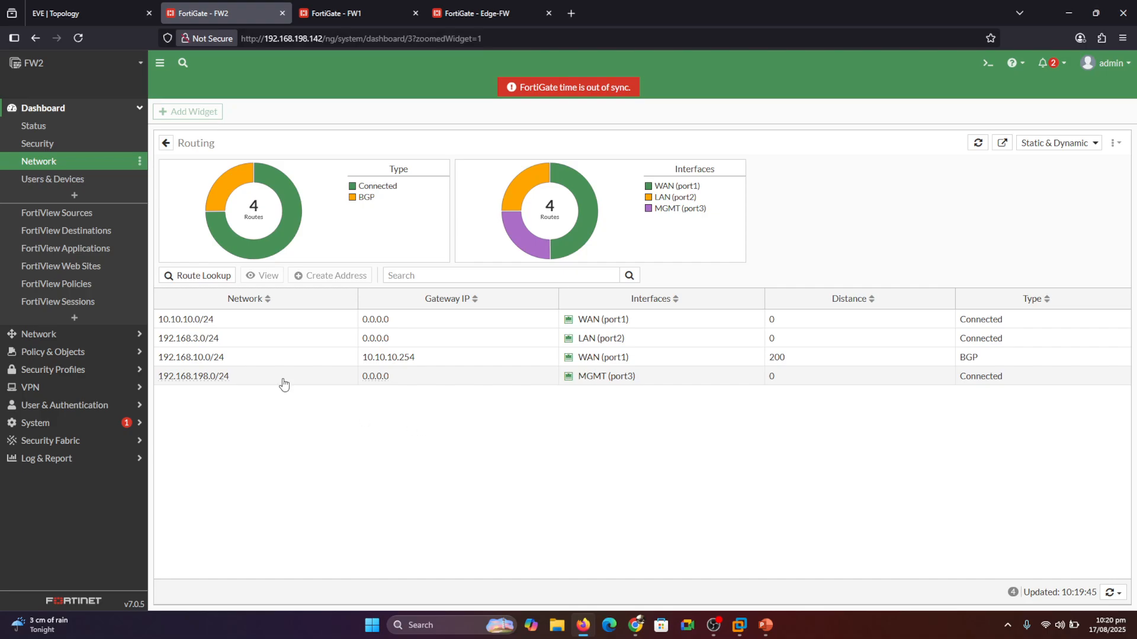
Step: On FW1, add BGP neighbor 10.10.10.2 with remote AS 99 and apply the settings
click(386, 6)
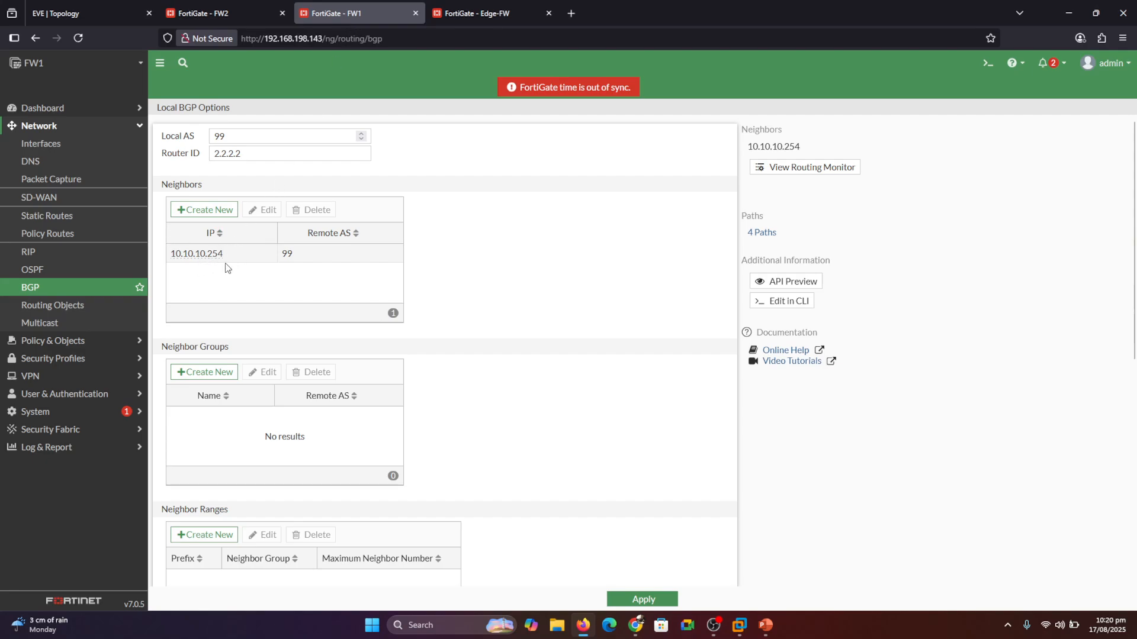
click(213, 211)
click(675, 140)
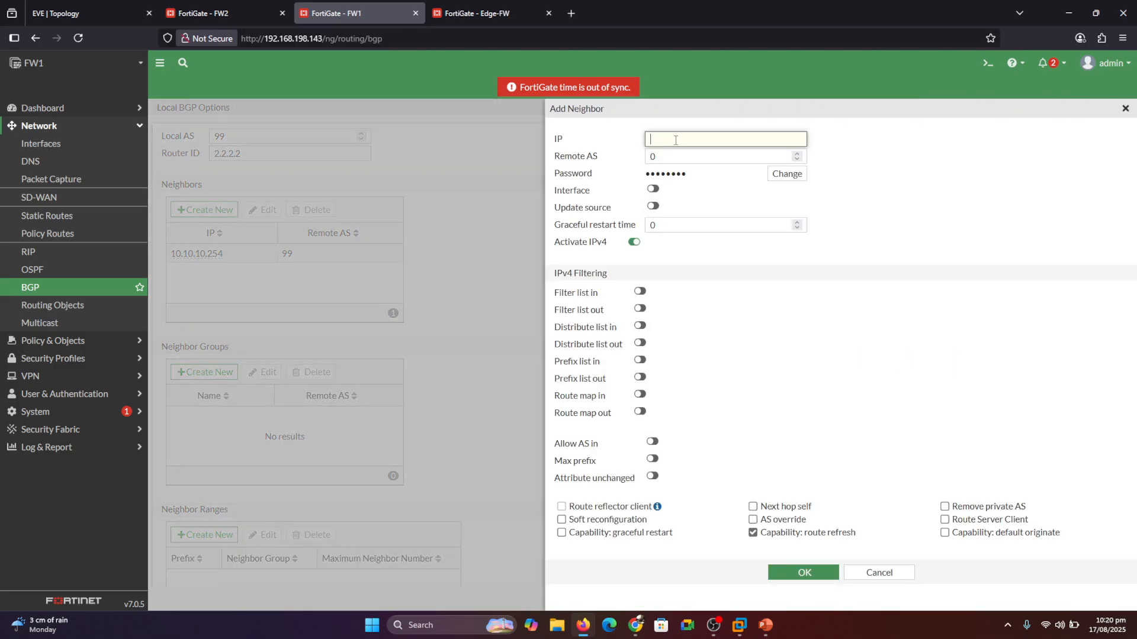
text(10.10.10.2)
click(675, 155)
key(BackSpace)
text(99)
click(813, 571)
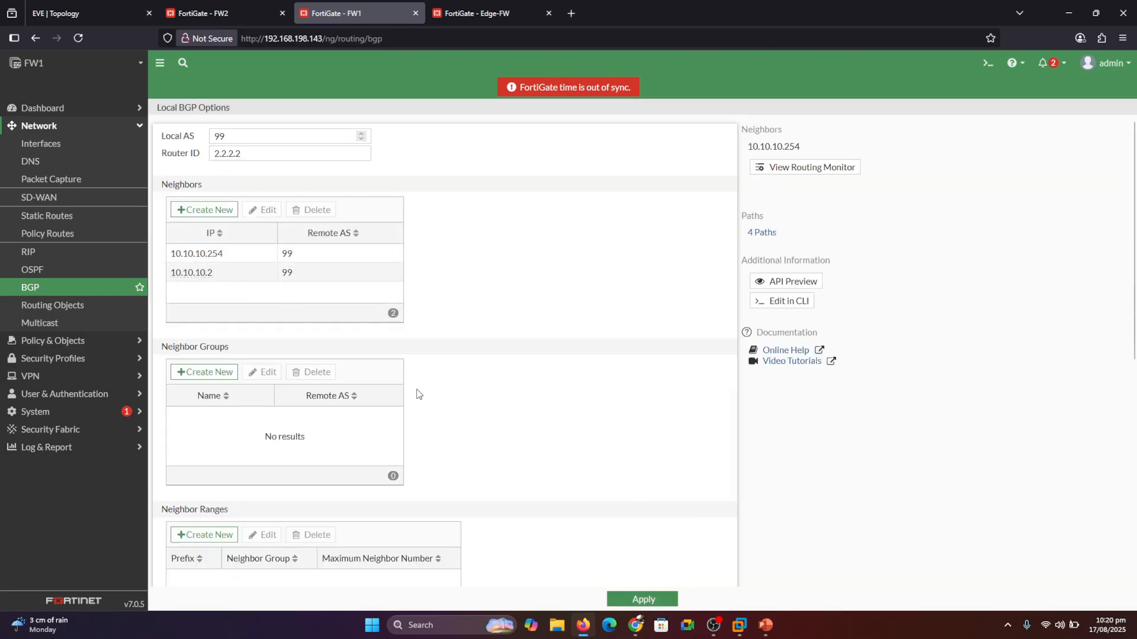
click(643, 600)
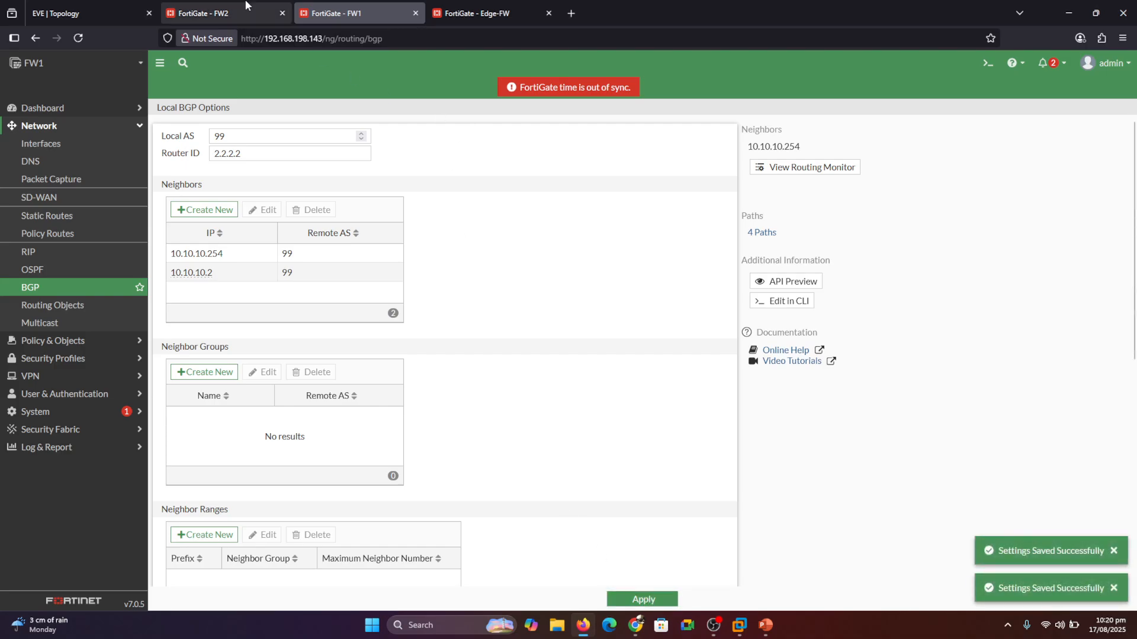
Step: Check the BGP neighbors on FW2 and FW1 and reapply the BGP settings on both firewalls
click(206, 13)
click(136, 109)
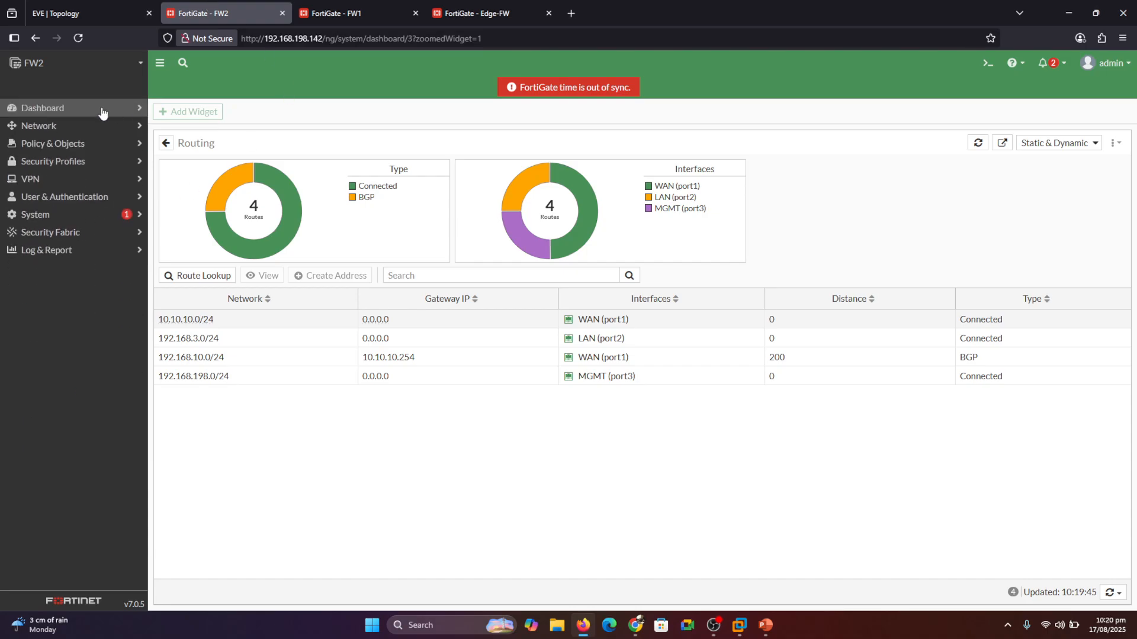
click(137, 125)
click(34, 288)
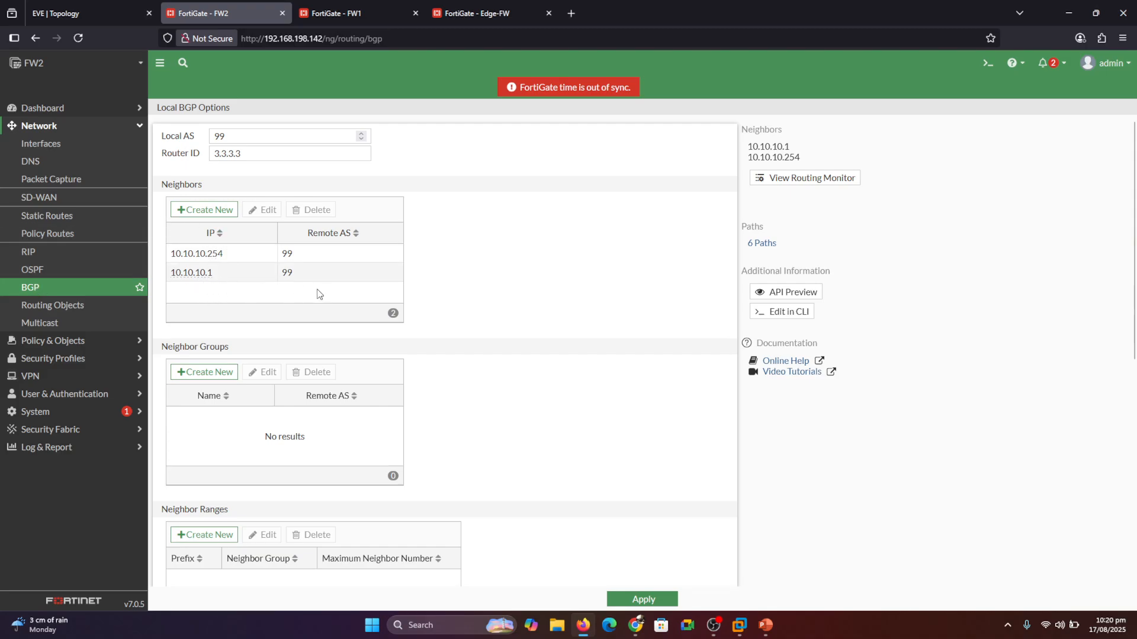
click(639, 601)
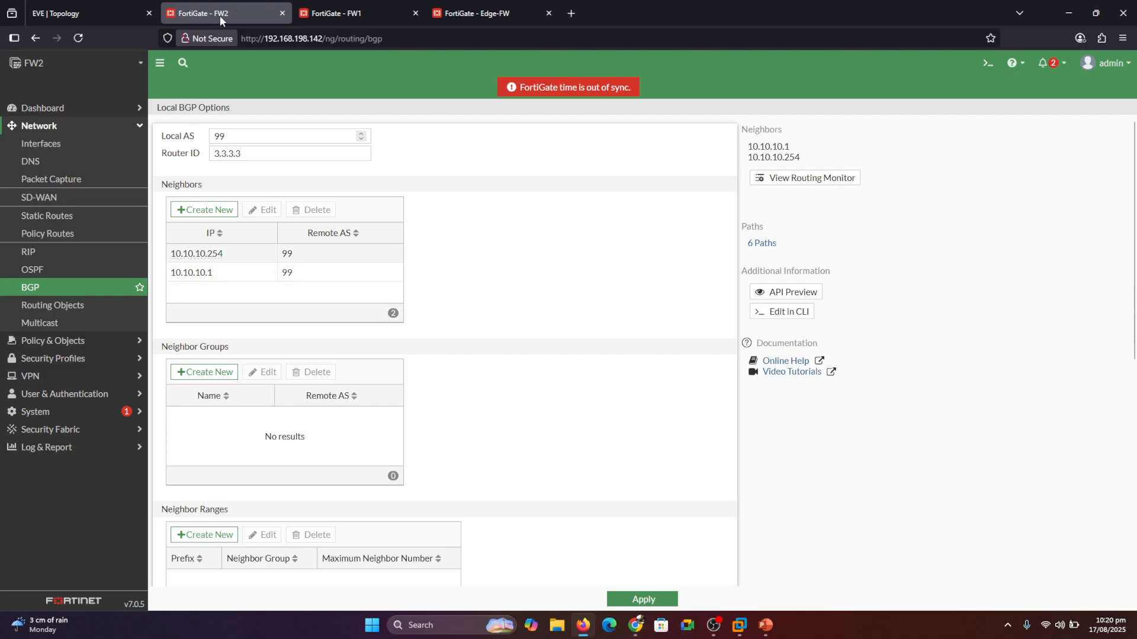
mouse_move(203, 282)
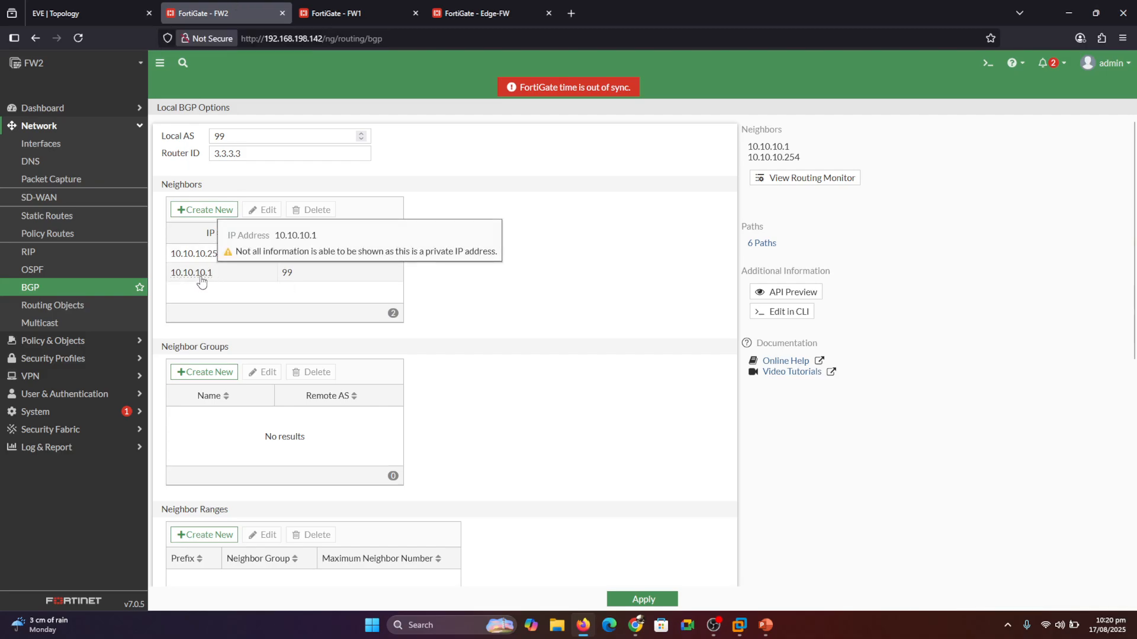
click(336, 13)
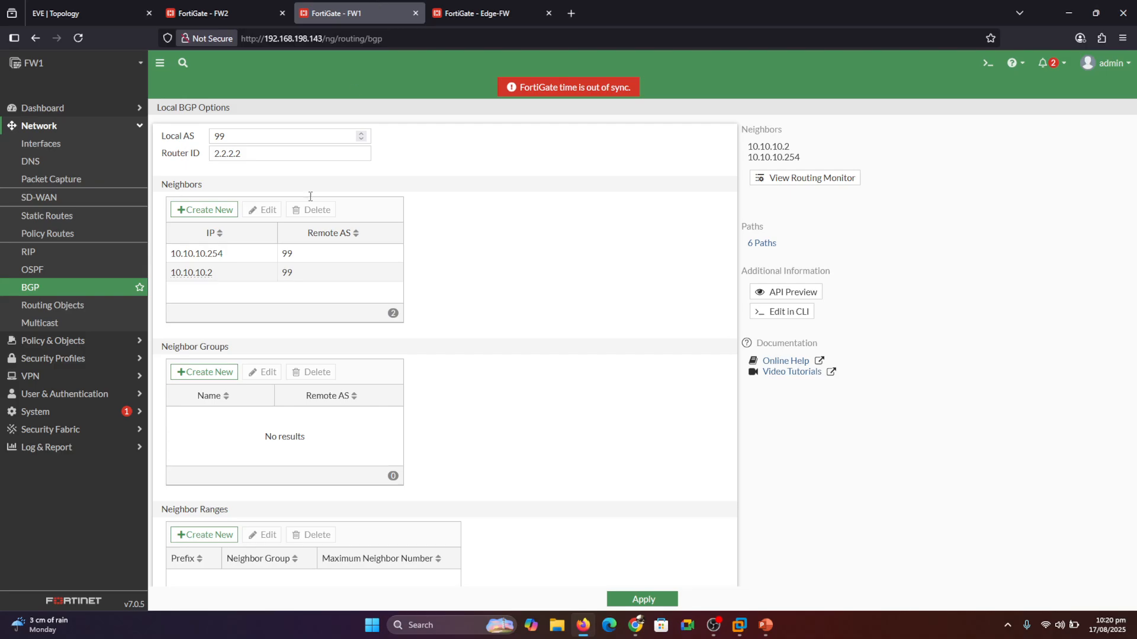
click(643, 601)
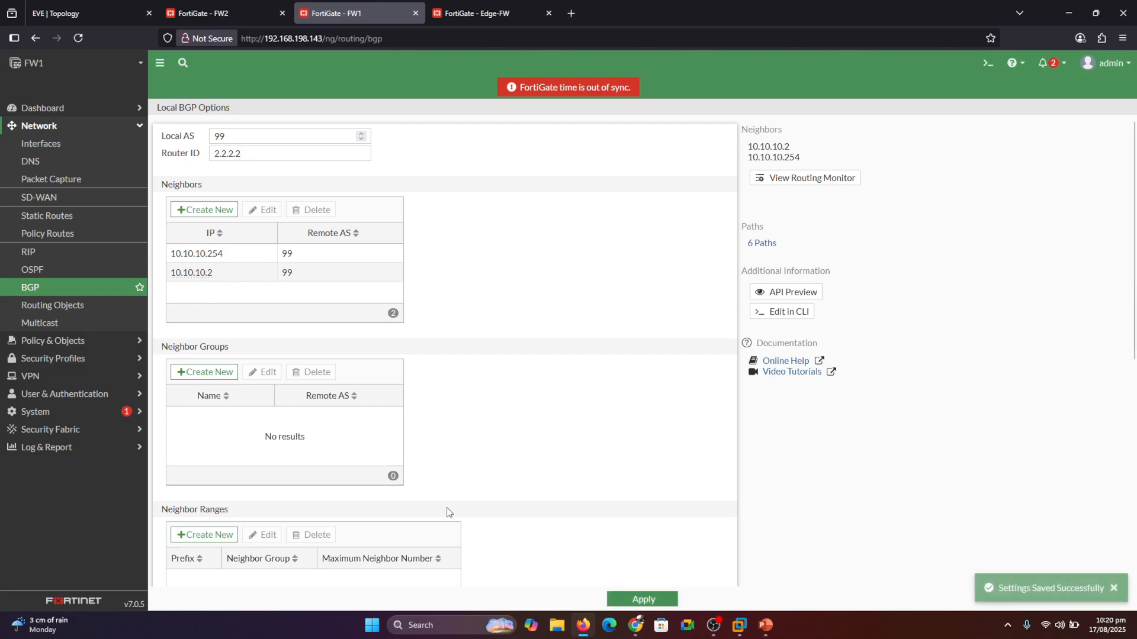
Step: Expand the Routing widget on FW1's network dashboard and check the BGP routes' gateways, interface, distance and type
click(57, 109)
click(39, 162)
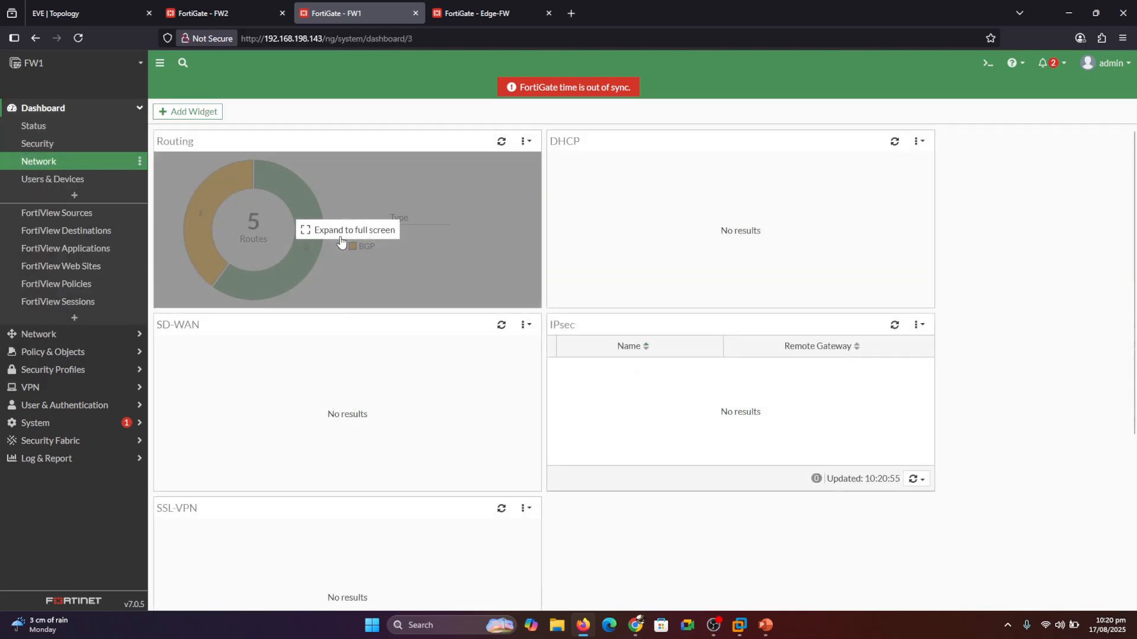
click(341, 240)
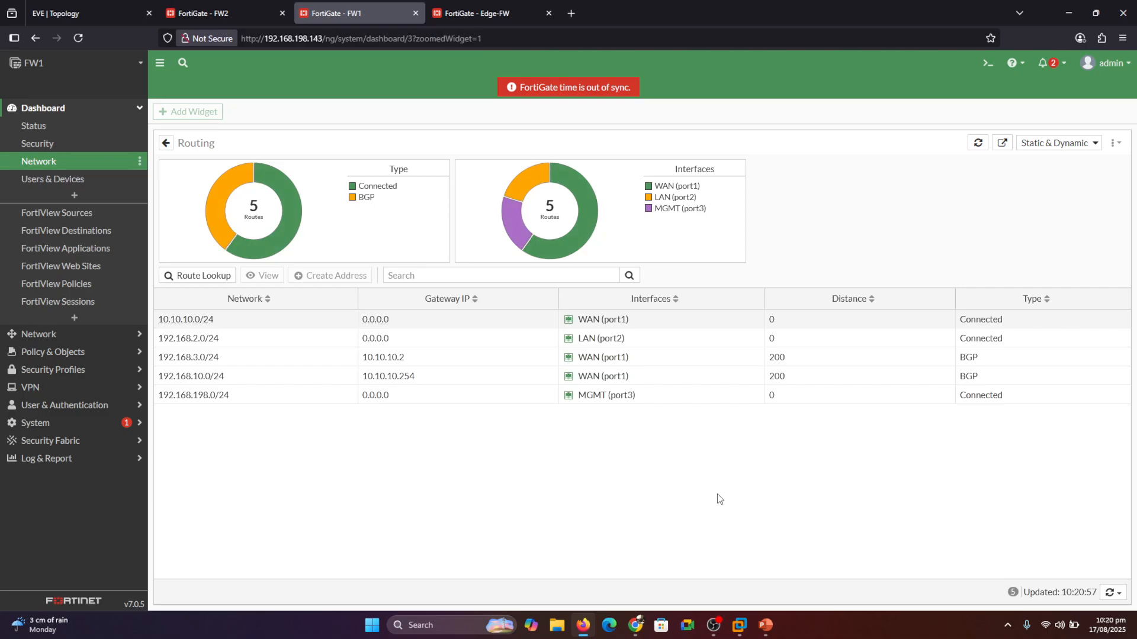
drag(808, 360, 841, 352)
mouse_move(410, 357)
mouse_down()
mouse_move(463, 359)
mouse_move(427, 379)
mouse_move(448, 376)
mouse_up()
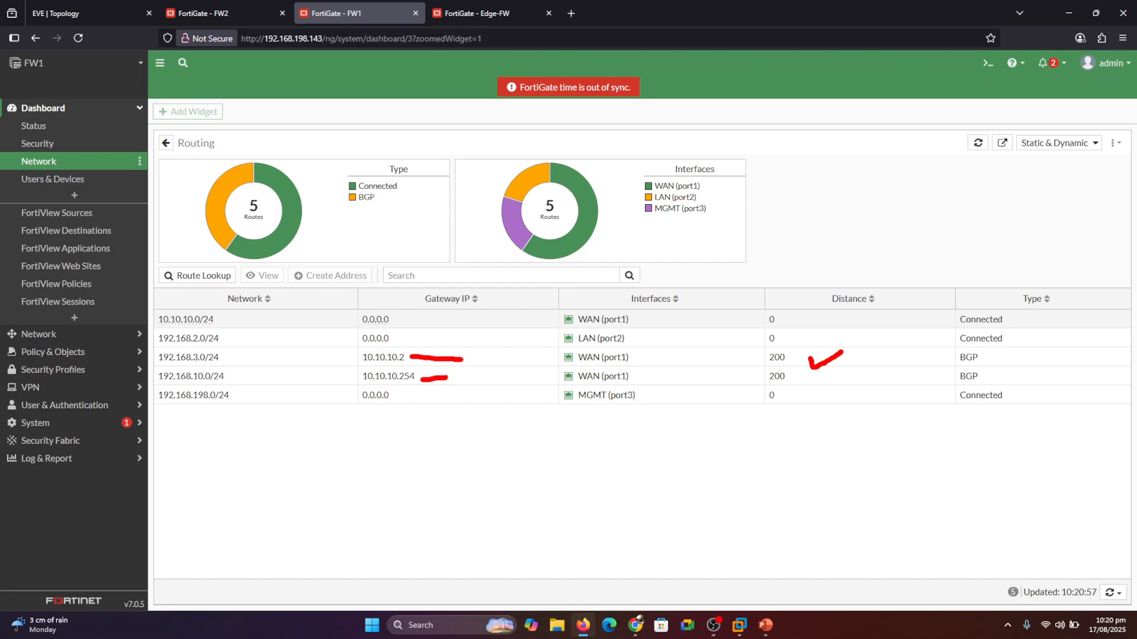
drag(646, 356, 668, 351)
mouse_move(988, 364)
mouse_down()
mouse_move(993, 372)
mouse_move(1006, 355)
mouse_up()
Step: Annotate the routing page with a ticked and underlined note "iBGP ad 200", and clear all markings
text(ti)
text(BGP)
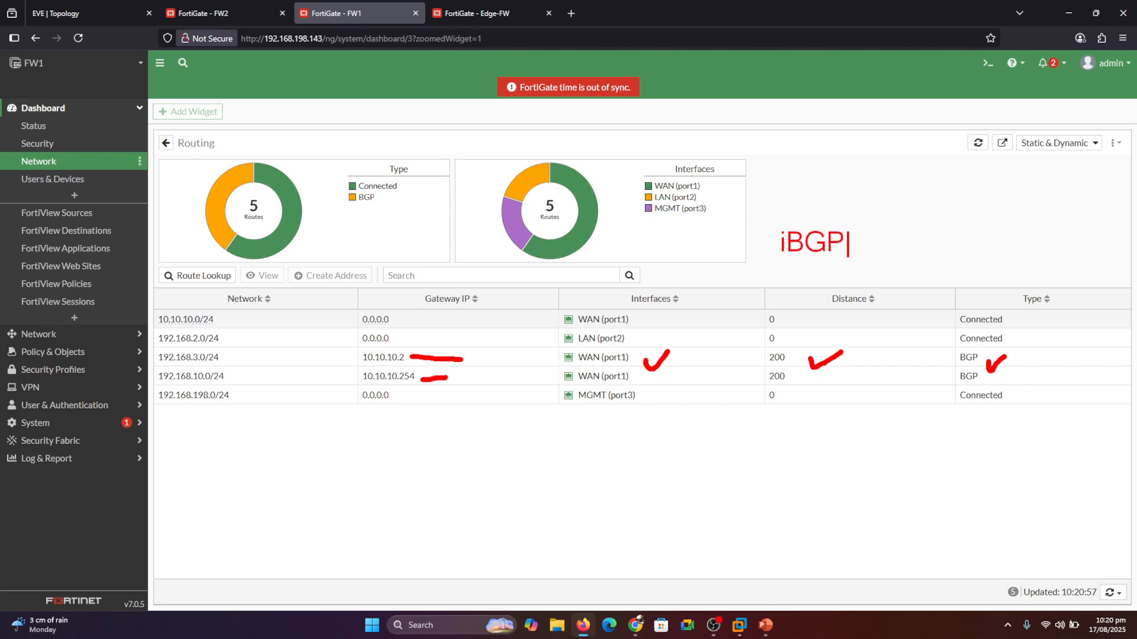
text( ad 200)
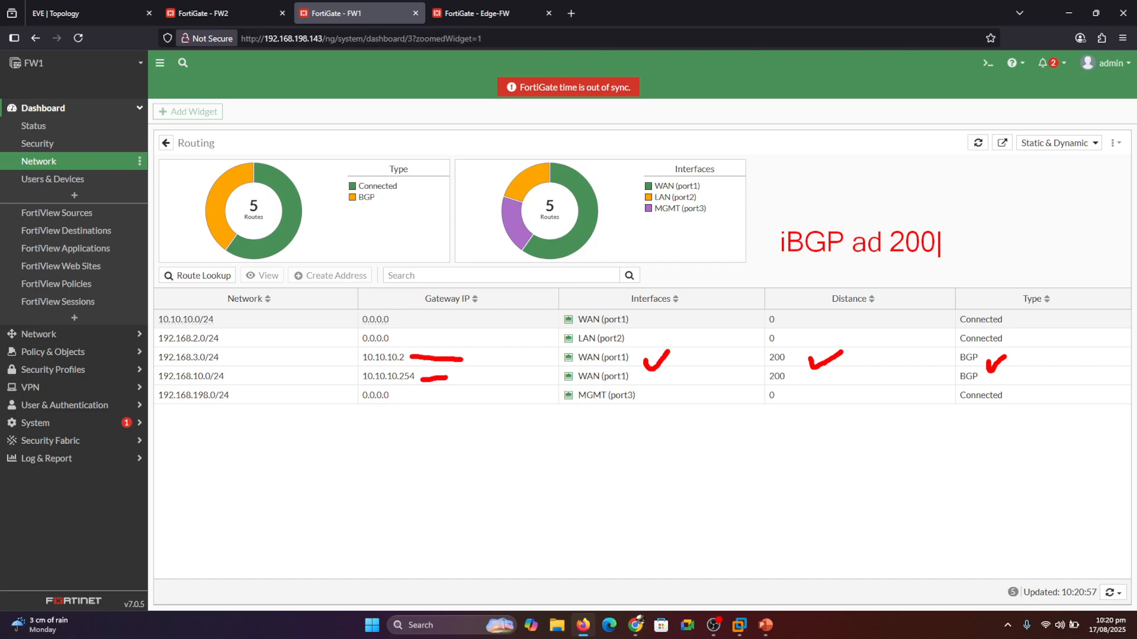
key(Escape)
drag(949, 240, 997, 211)
drag(781, 275, 930, 267)
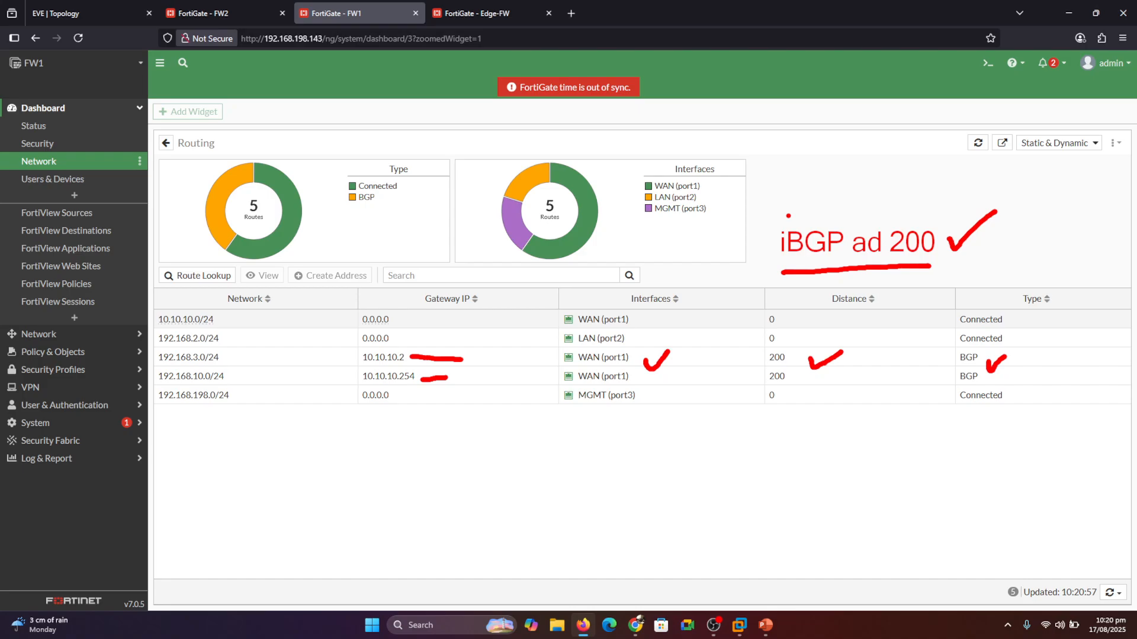
drag(814, 208, 839, 200)
key(Escape)
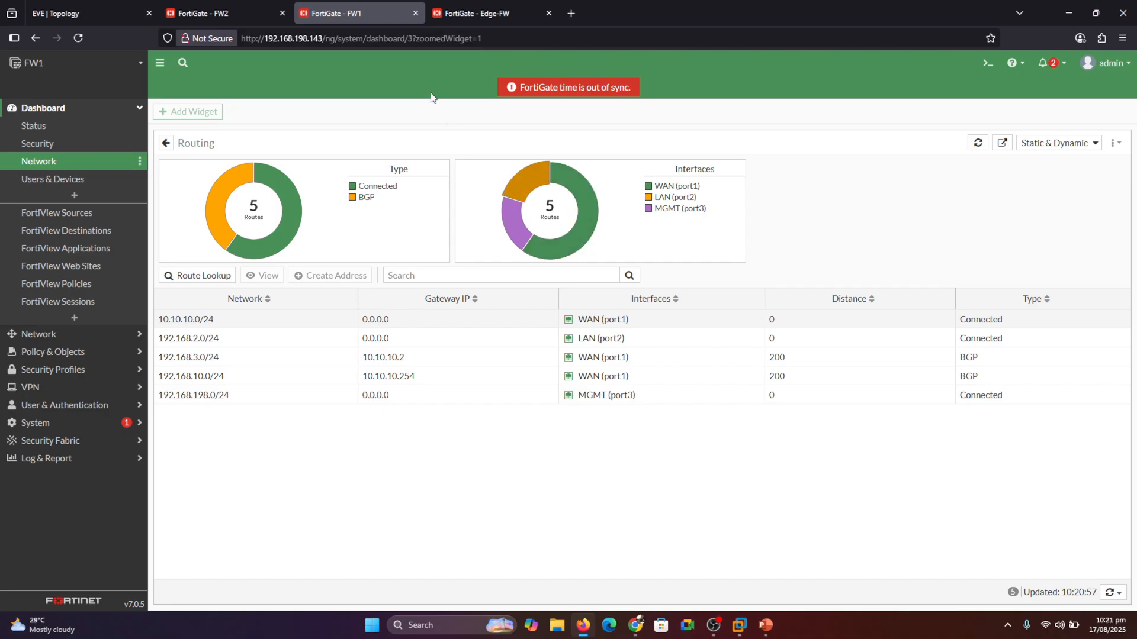
Step: Switch to FW2, expand its network dashboard's Routing widget, and check both BGP routes' gateways, interface and distance
click(231, 7)
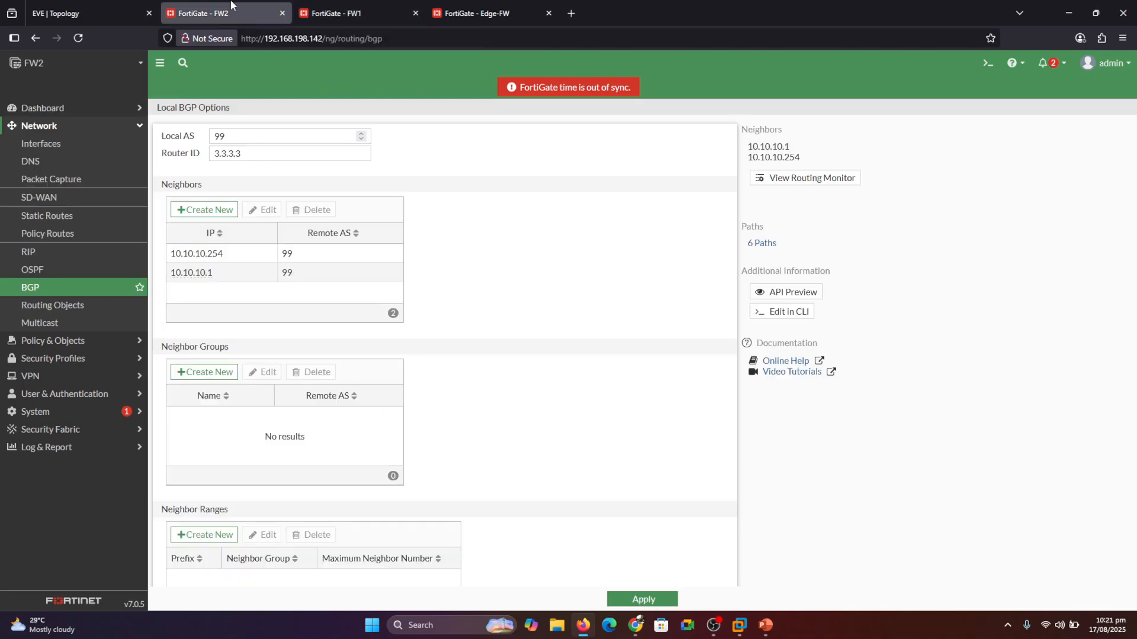
click(30, 107)
click(48, 163)
click(320, 232)
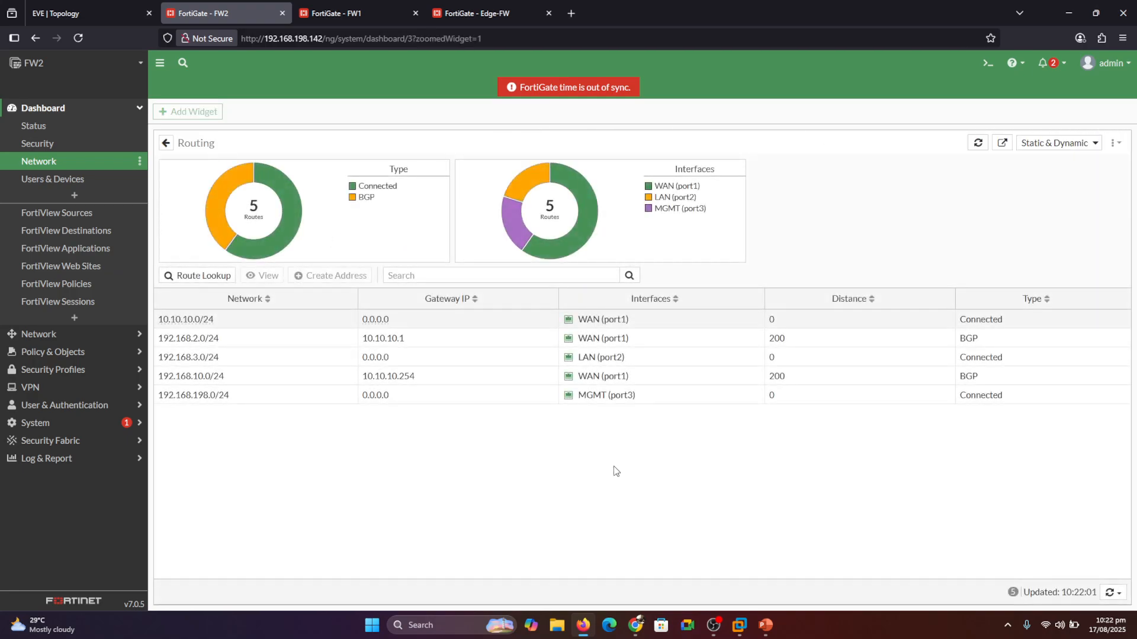
drag(794, 336, 855, 337)
drag(718, 338, 641, 341)
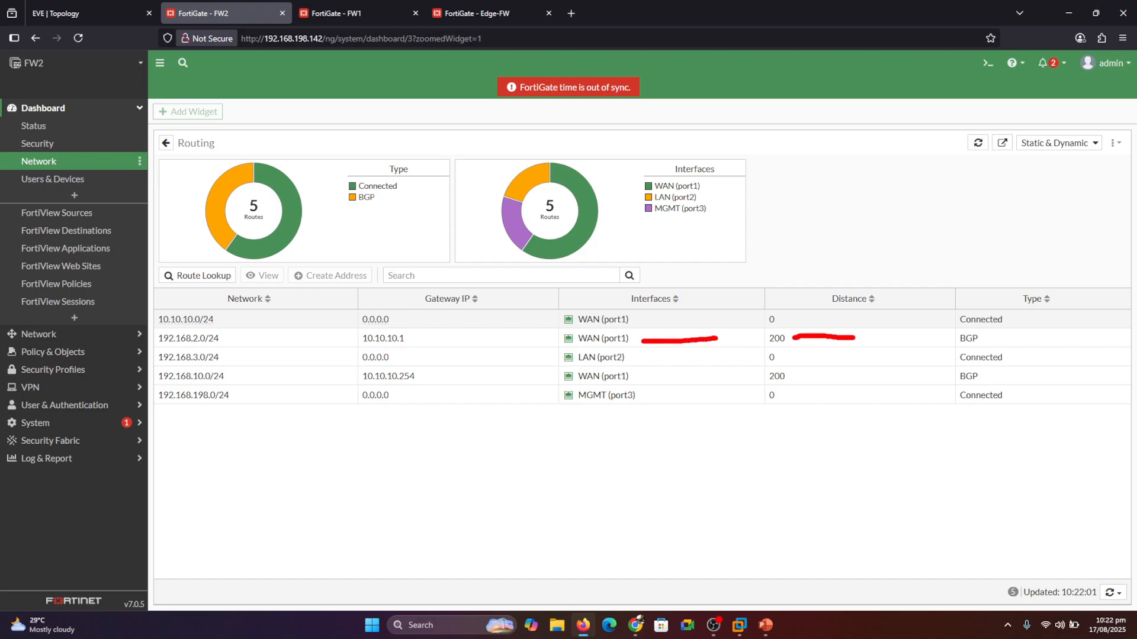
drag(408, 338, 434, 337)
drag(760, 375, 716, 375)
drag(941, 377, 789, 375)
drag(544, 376, 424, 376)
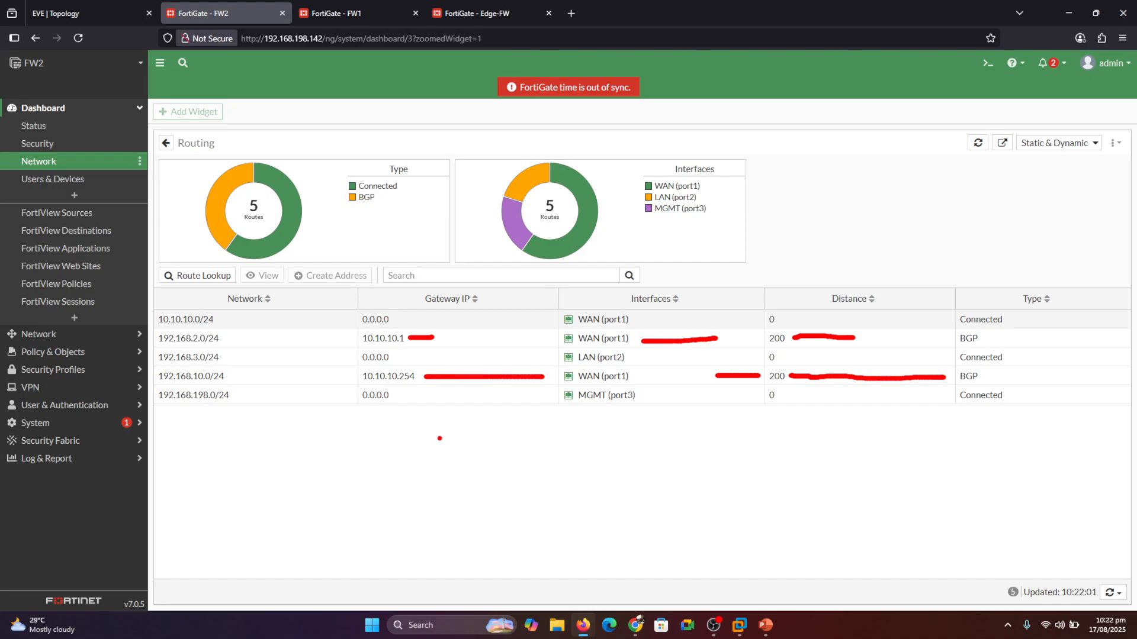
key(Escape)
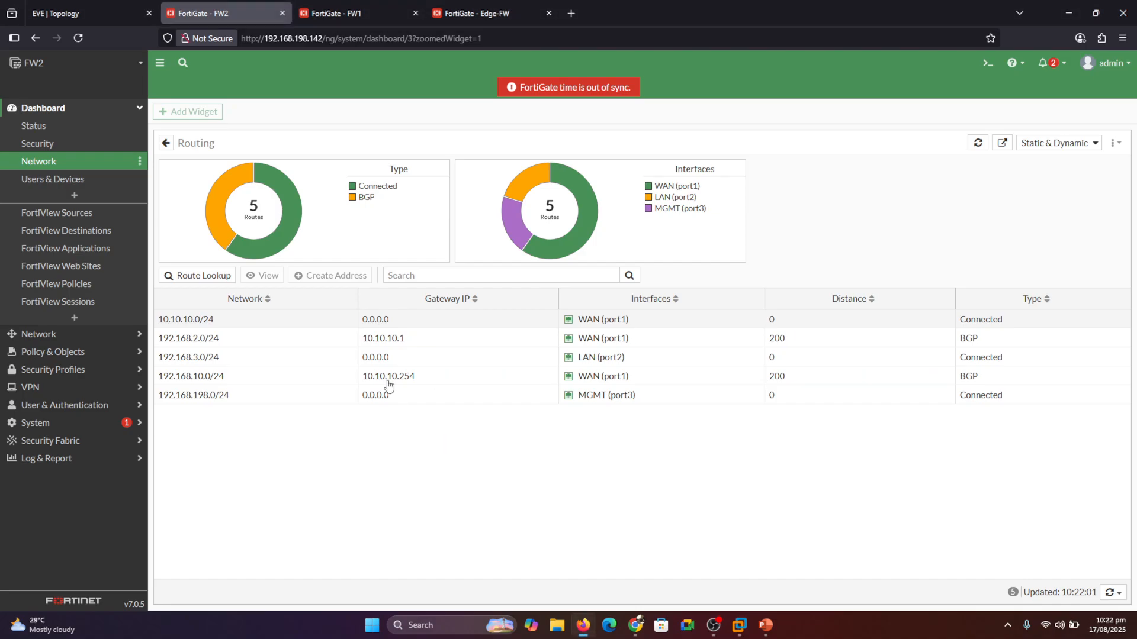
Step: Open PC3's console from the EVE topology and launch Network Manager on its desktop
click(83, 10)
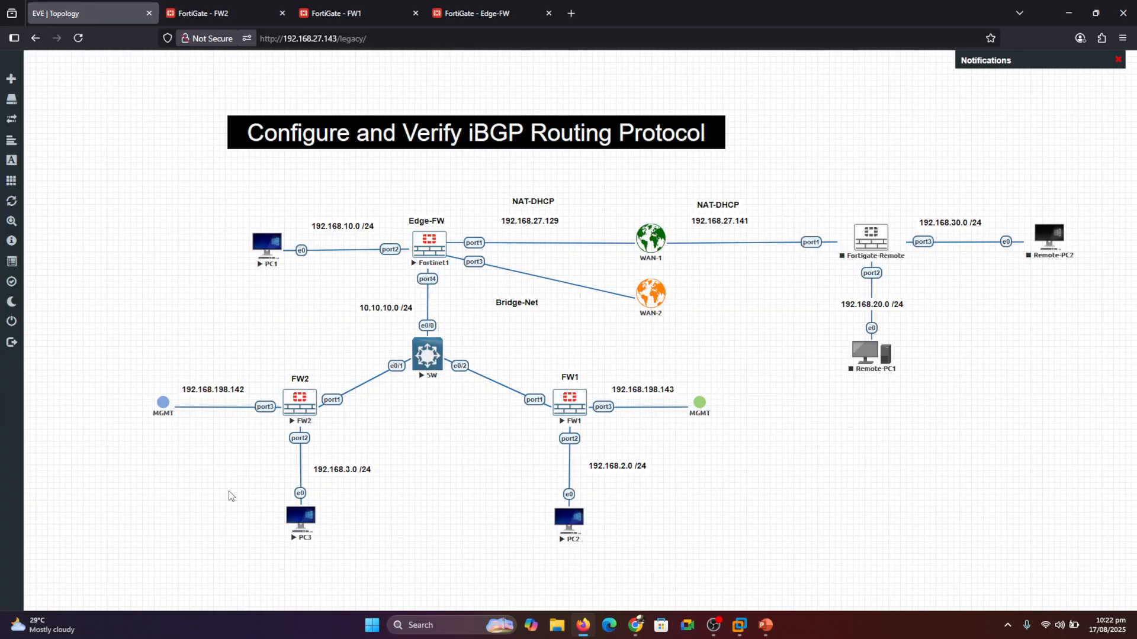
click(293, 520)
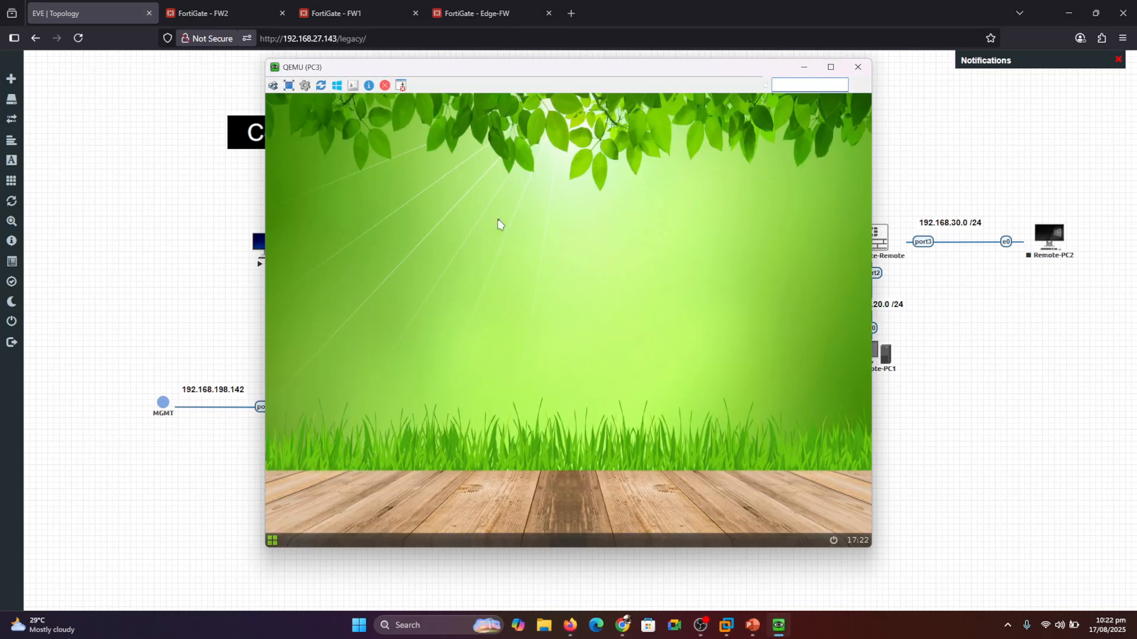
middle_click(499, 224)
click(599, 229)
right_click(477, 205)
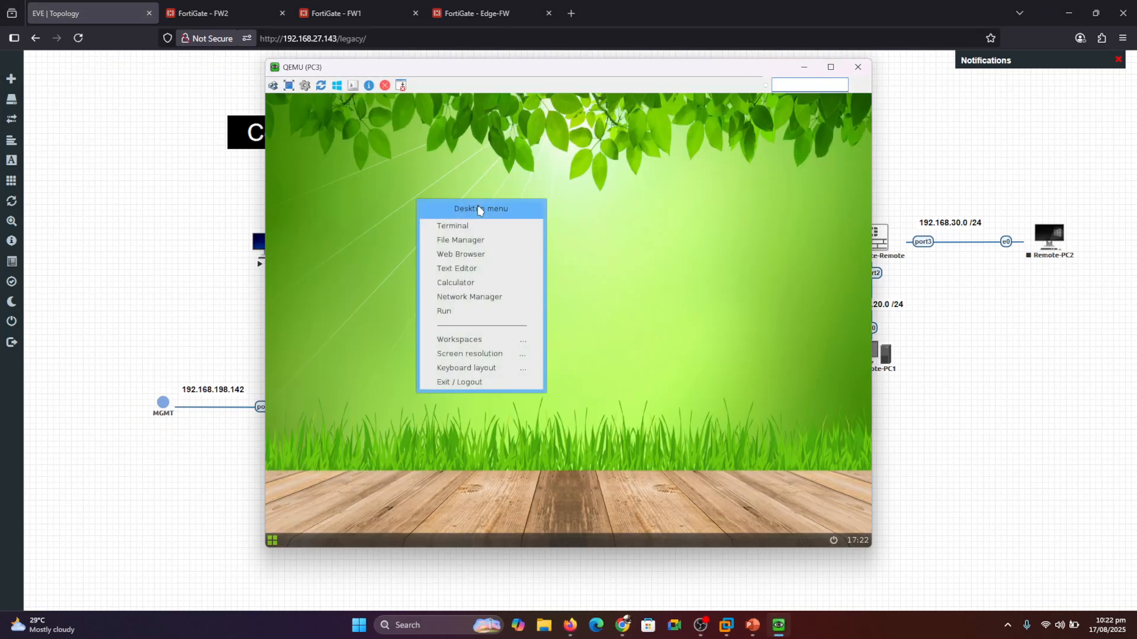
click(458, 298)
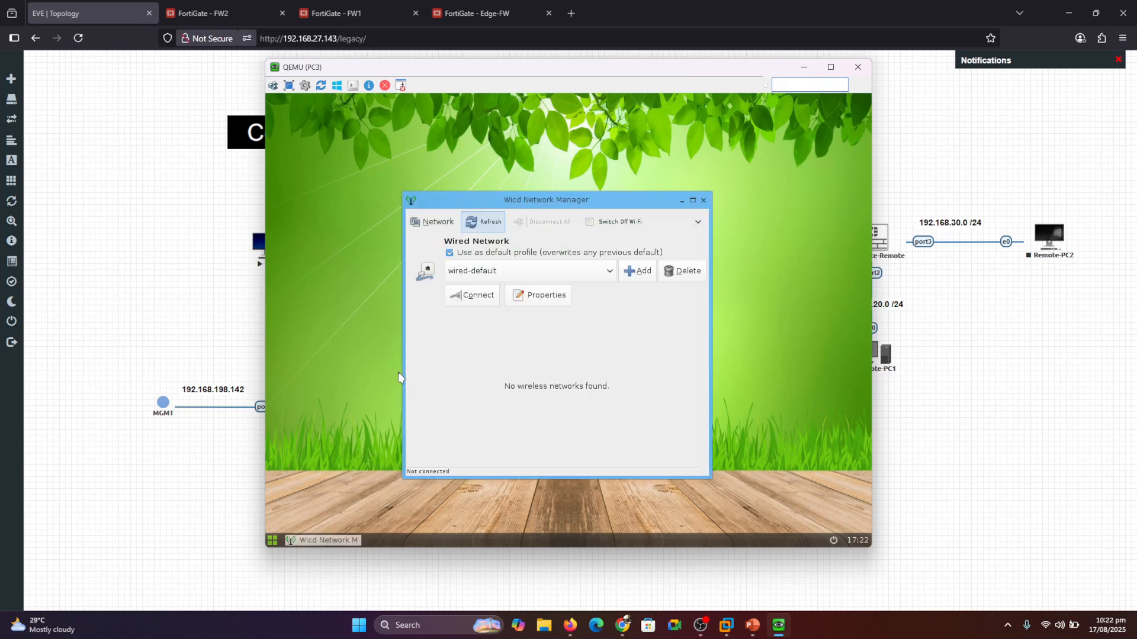
Step: Connect PC3's wired-default network profile and ping 192.168.2.1 from a terminal
click(473, 304)
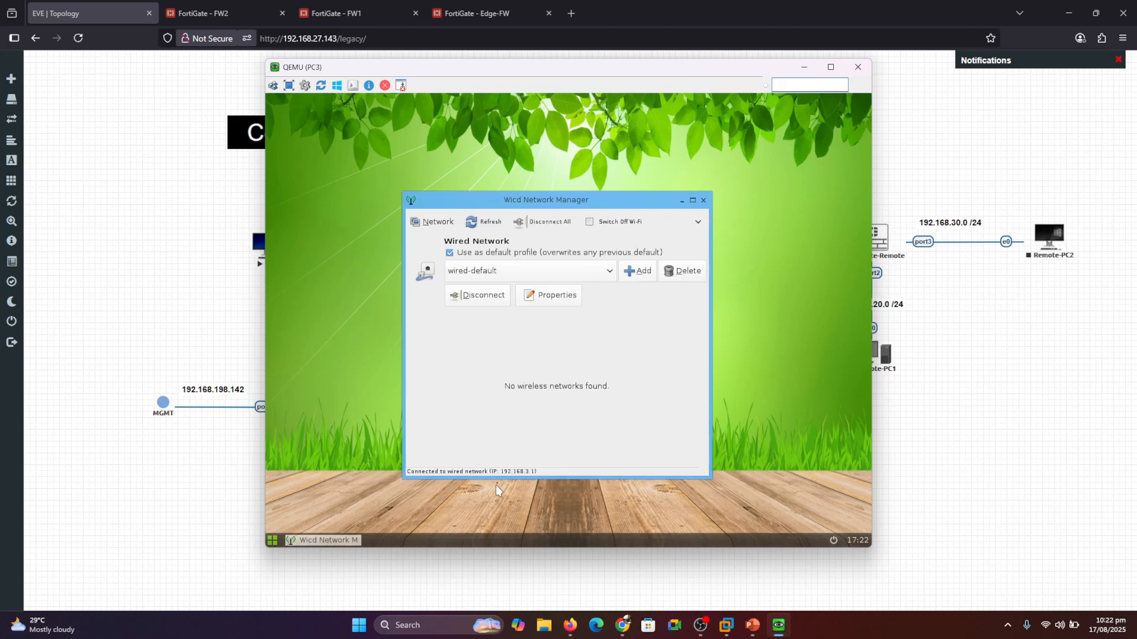
right_click(442, 155)
click(437, 173)
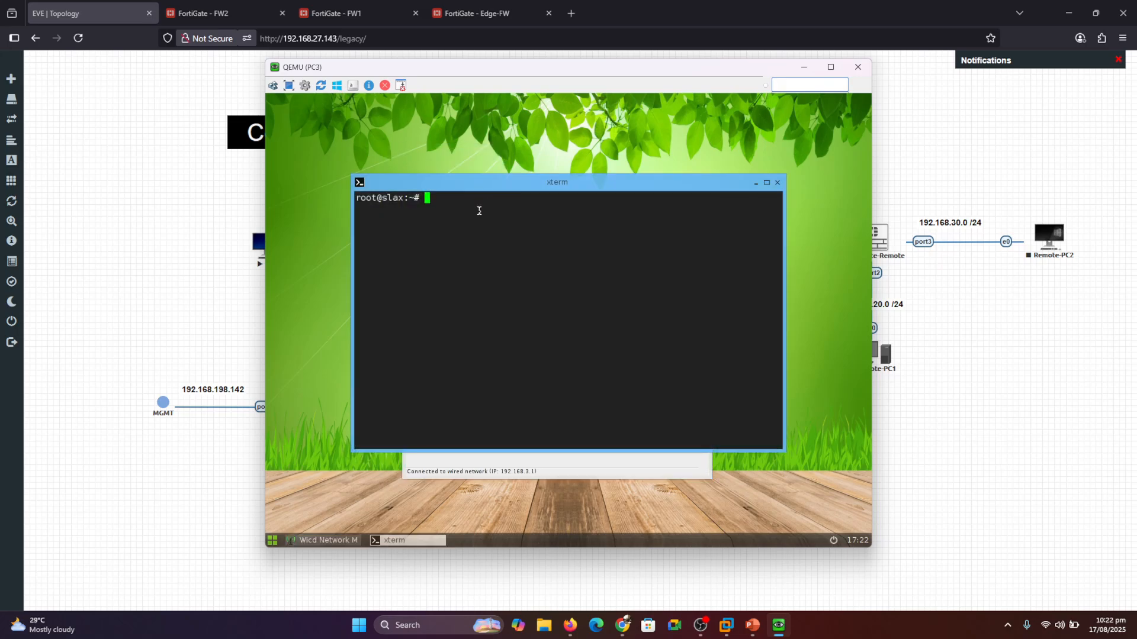
text(ping 192.168.2.1)
key(Return)
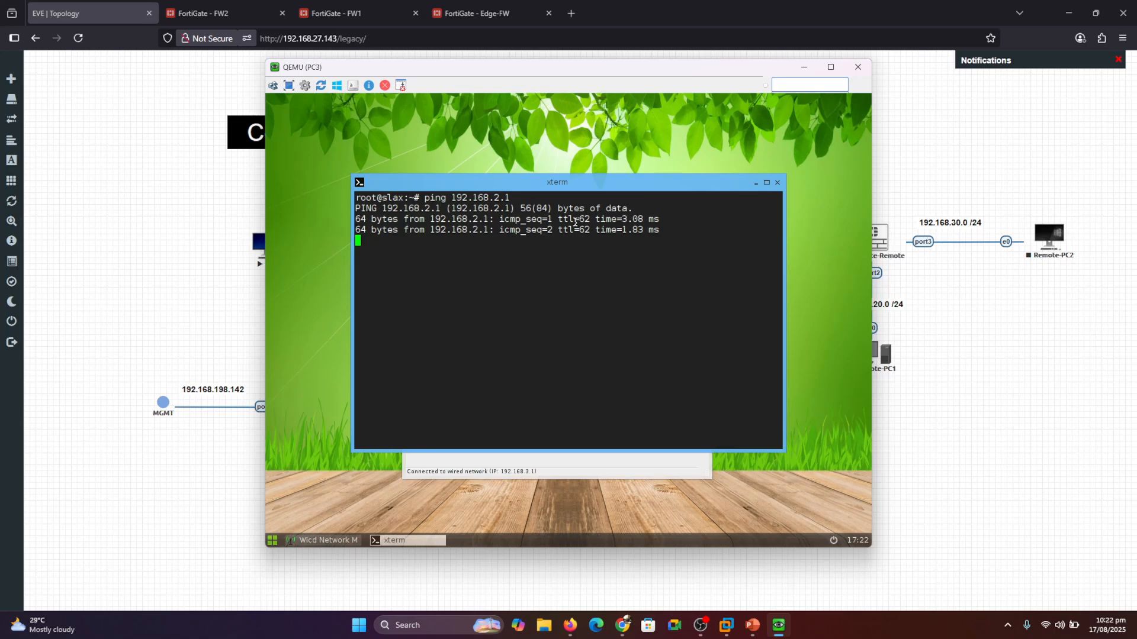
key(ctrl+c)
Step: Ping 192.168.10.1 from PC3's terminal, and close the PC3 console
key(Up)
key(BackSpace)
key(BackSpace)
key(BackSpace)
text(10.1)
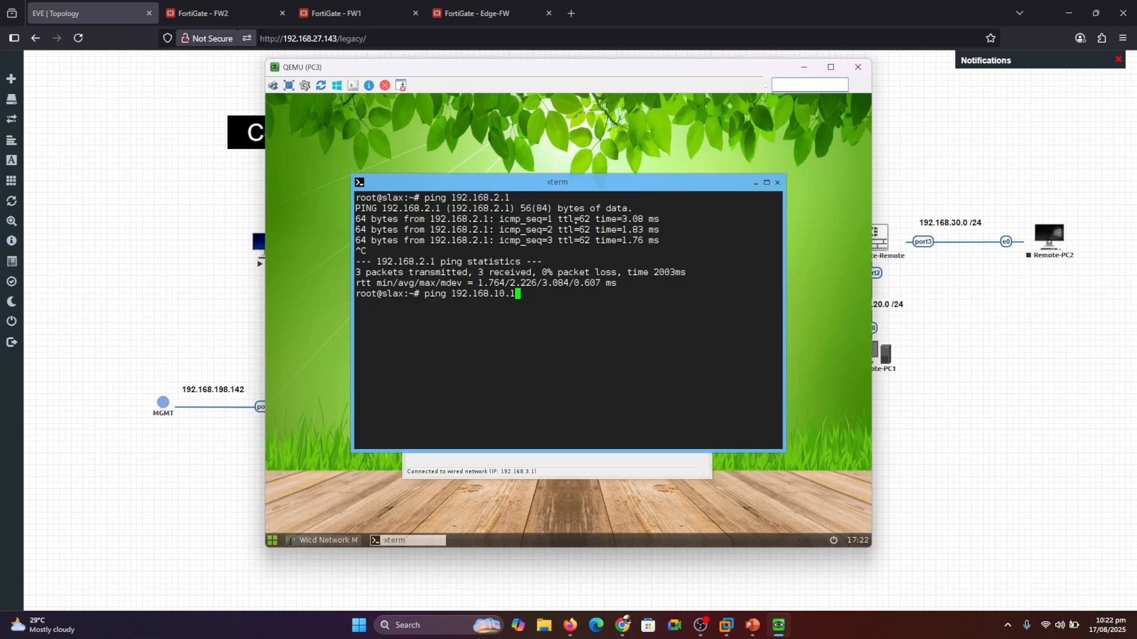
key(Return)
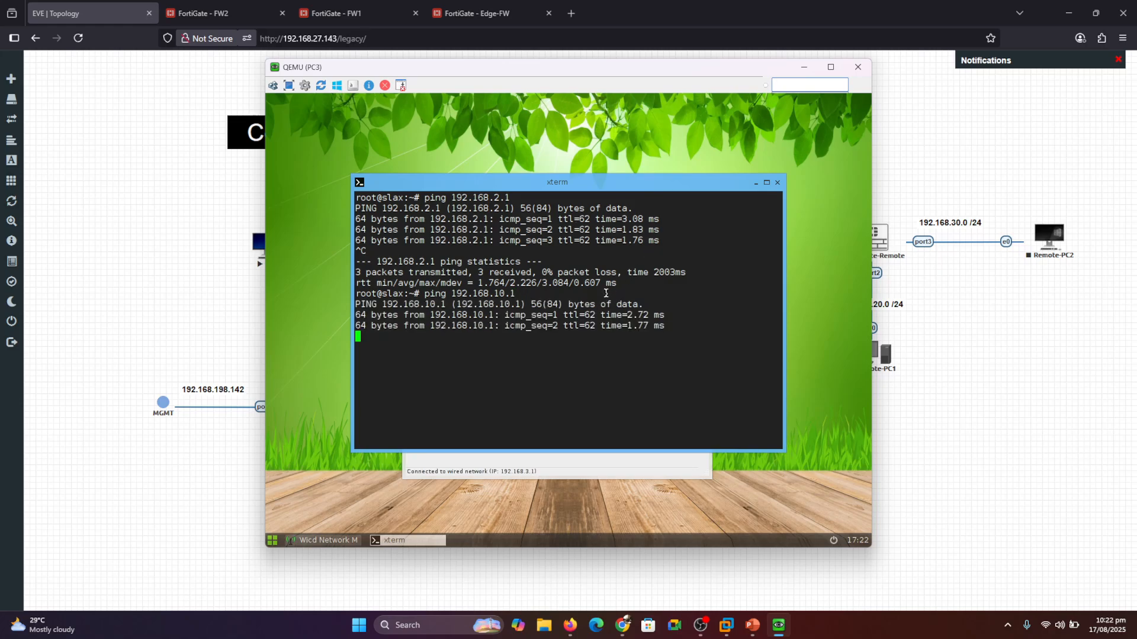
key(ctrl+c)
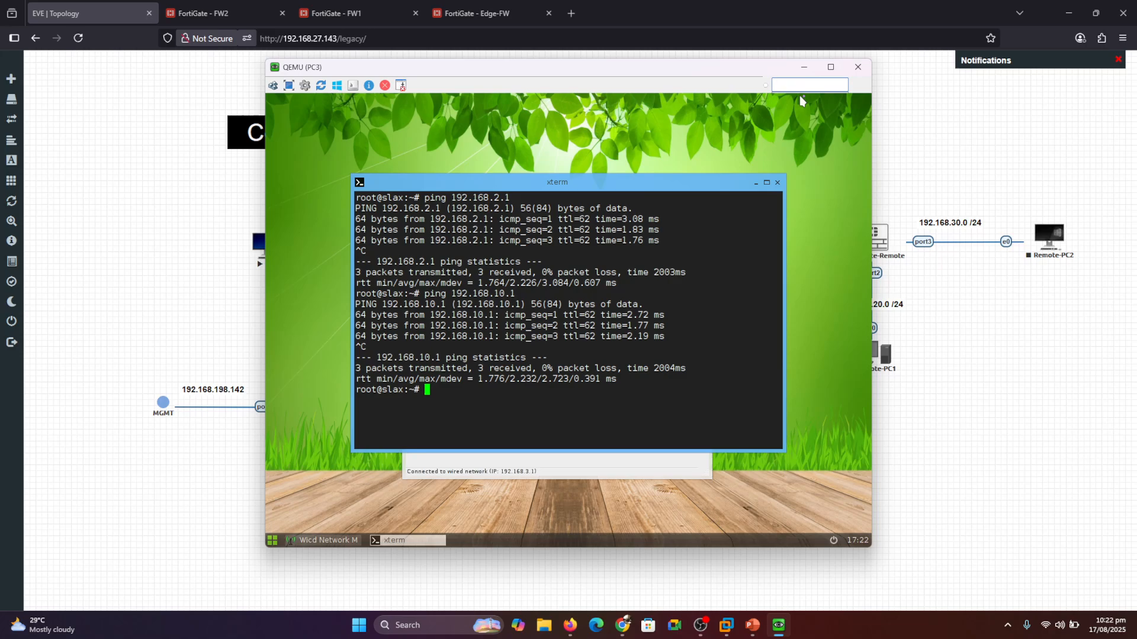
click(858, 67)
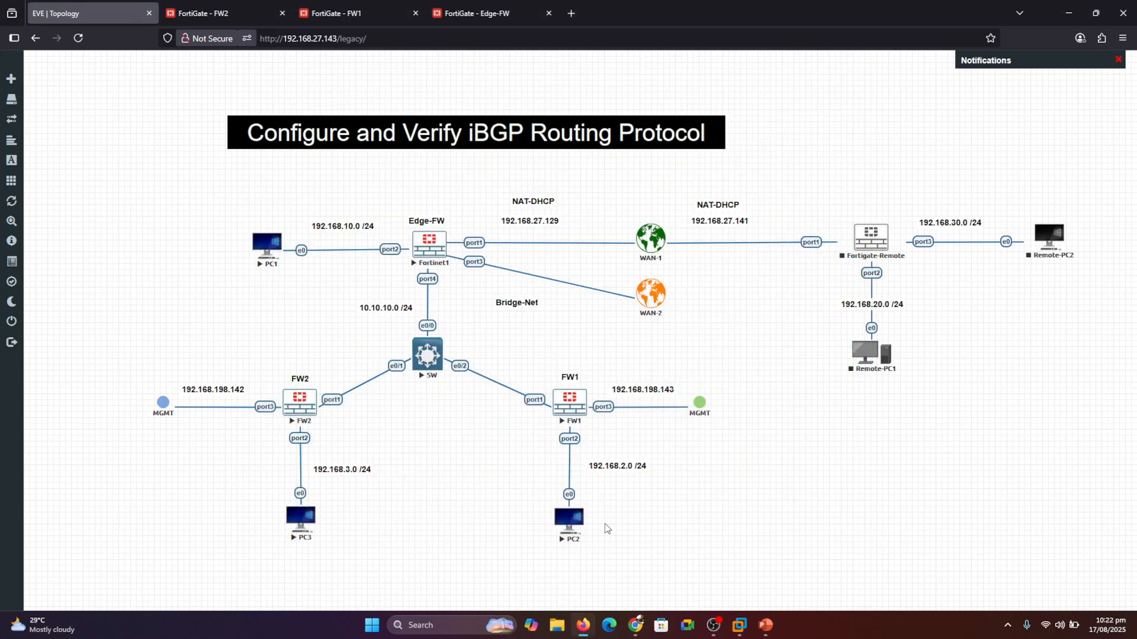
Step: Open PC2's console from the topology and connect its wired-default profile in Network Manager
click(568, 526)
right_click(481, 284)
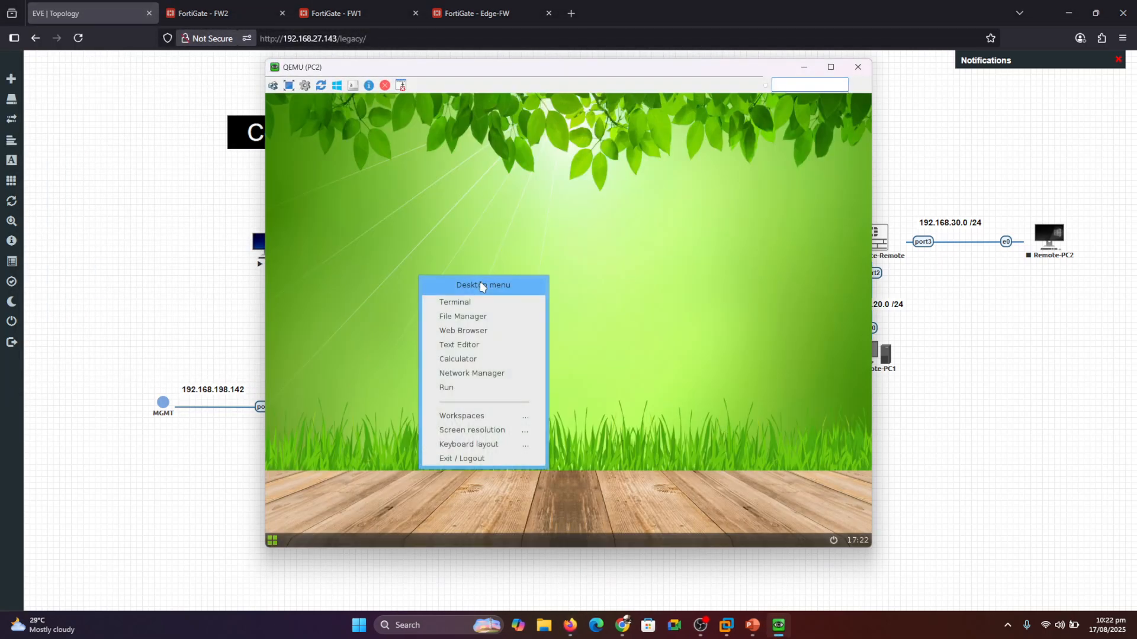
click(469, 374)
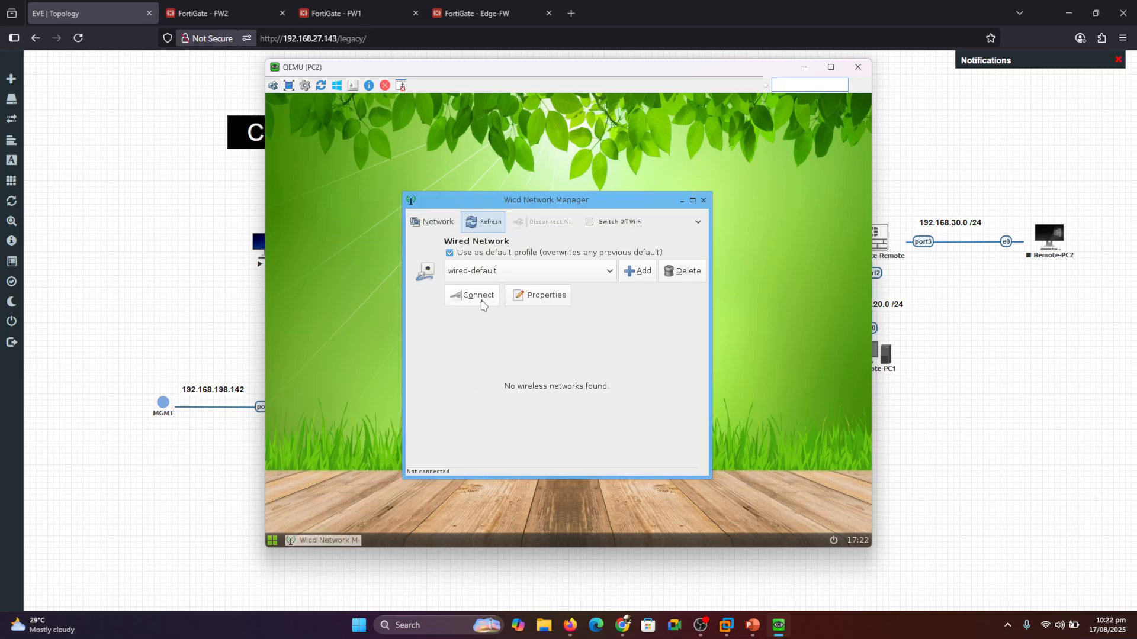
click(483, 303)
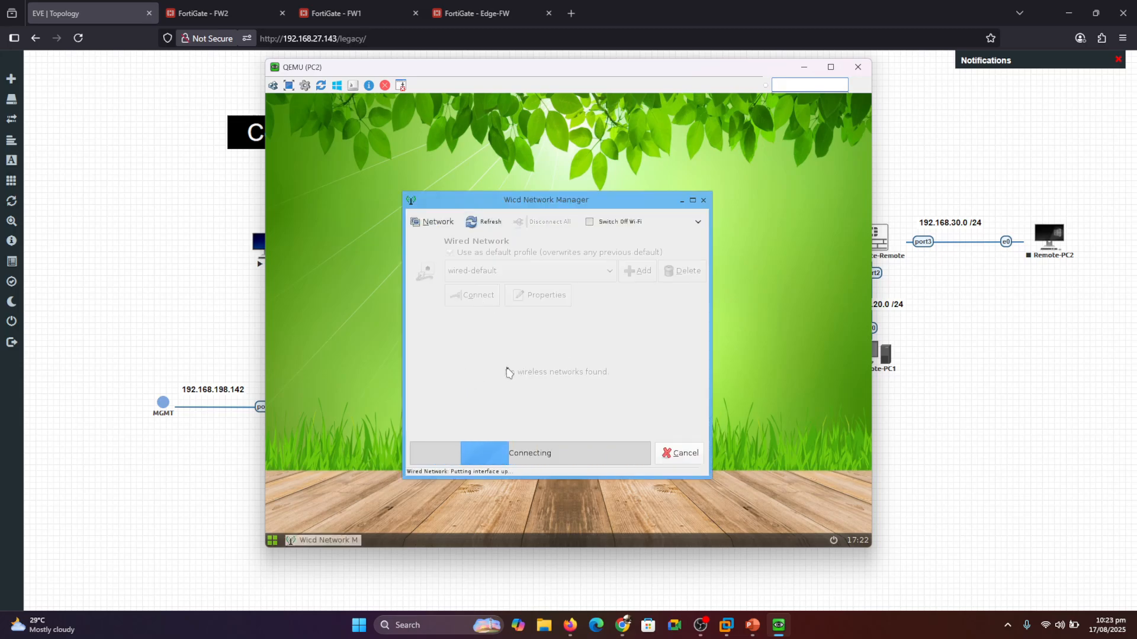
Step: Open a terminal on PC2 and ping 192.168.3.1 to test reachability of FW2's LAN
right_click(446, 173)
click(438, 185)
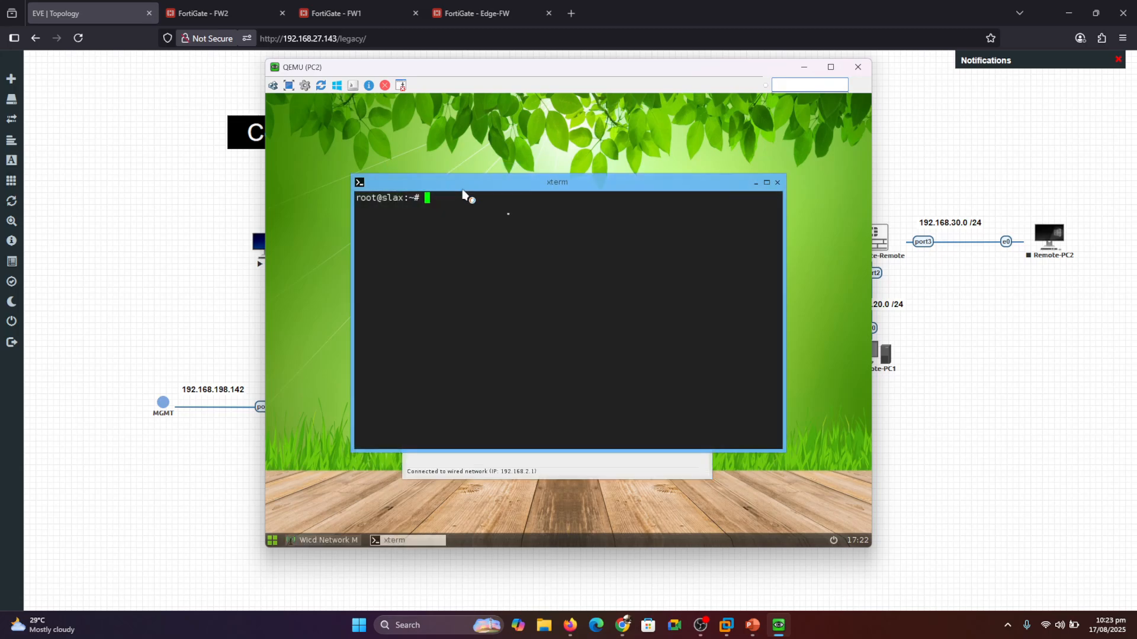
text(ping )
text(192.16)
text(8.2)
text(.1)
key(Return)
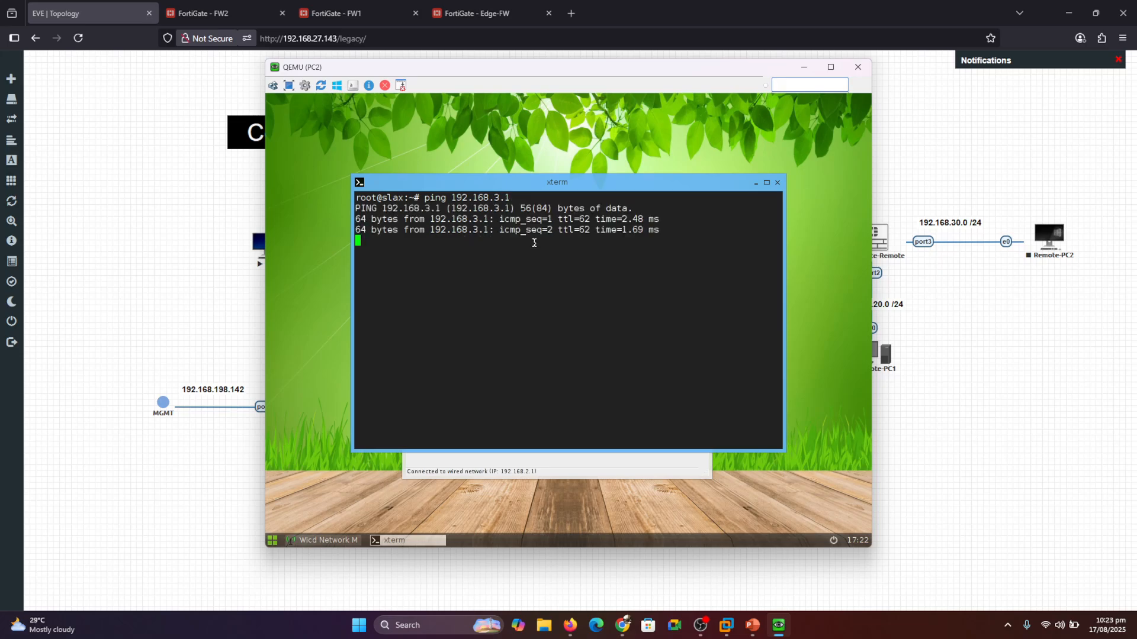
key(ctrl+c)
Step: Ping 192.168.10.1 from PC2's terminal to test reachability of the network behind Edge-FW
key(Up)
key(BackSpace)
key(BackSpace)
key(BackSpace)
text(10.1)
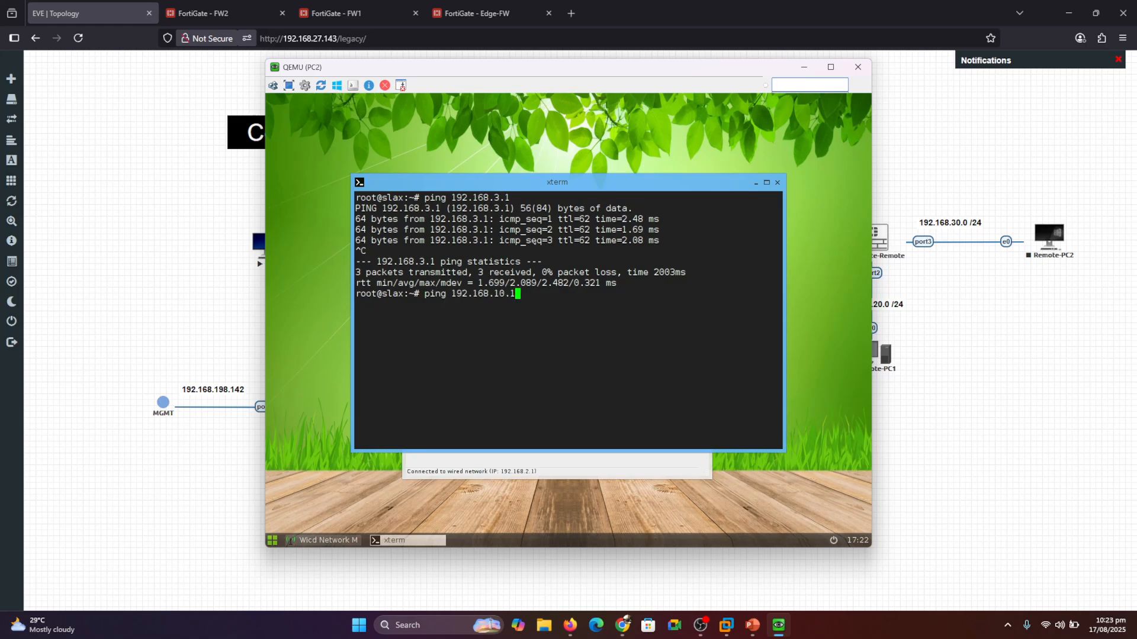
key(Return)
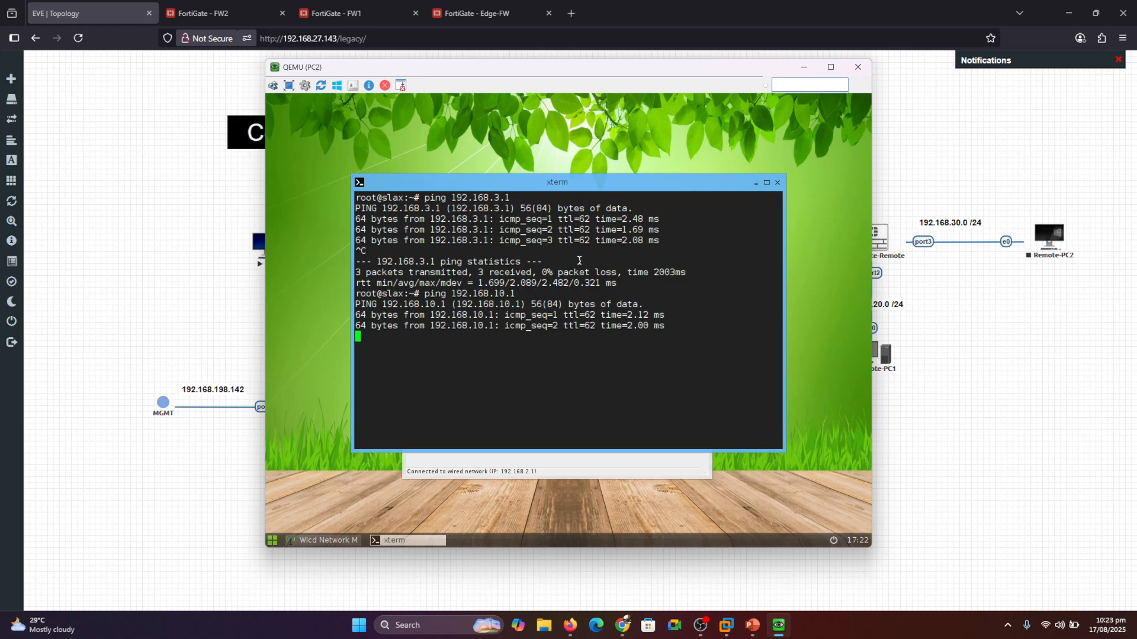
key(ctrl+c)
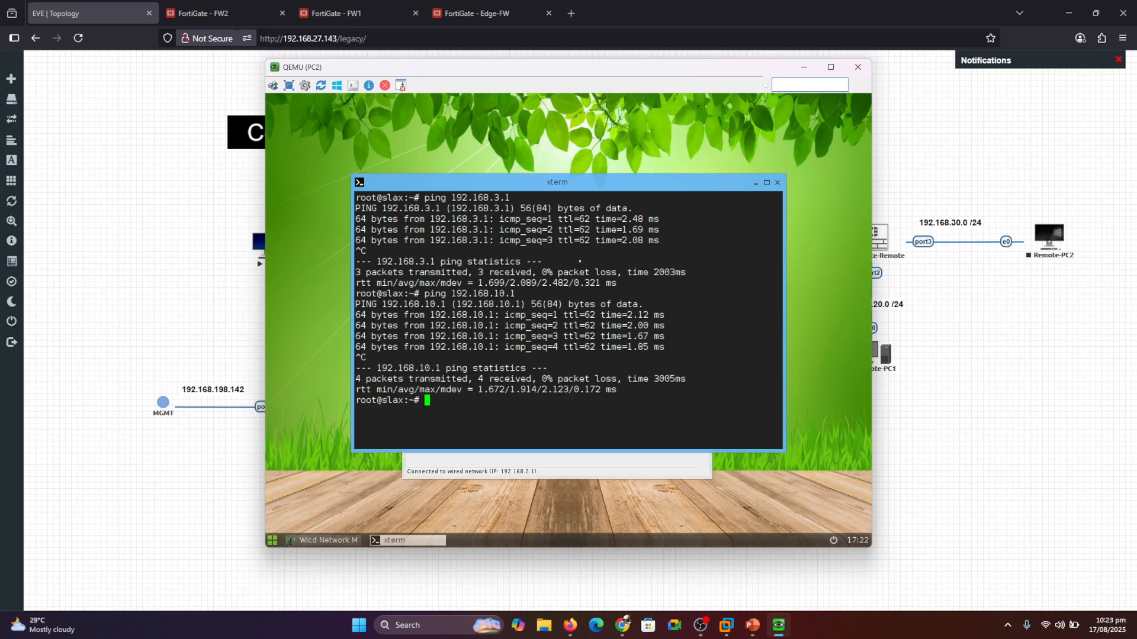
Step: Ping the internet address 1.1.1.1 from PC2's terminal, and stop the test
text(ping 1.1.1.1)
key(Return)
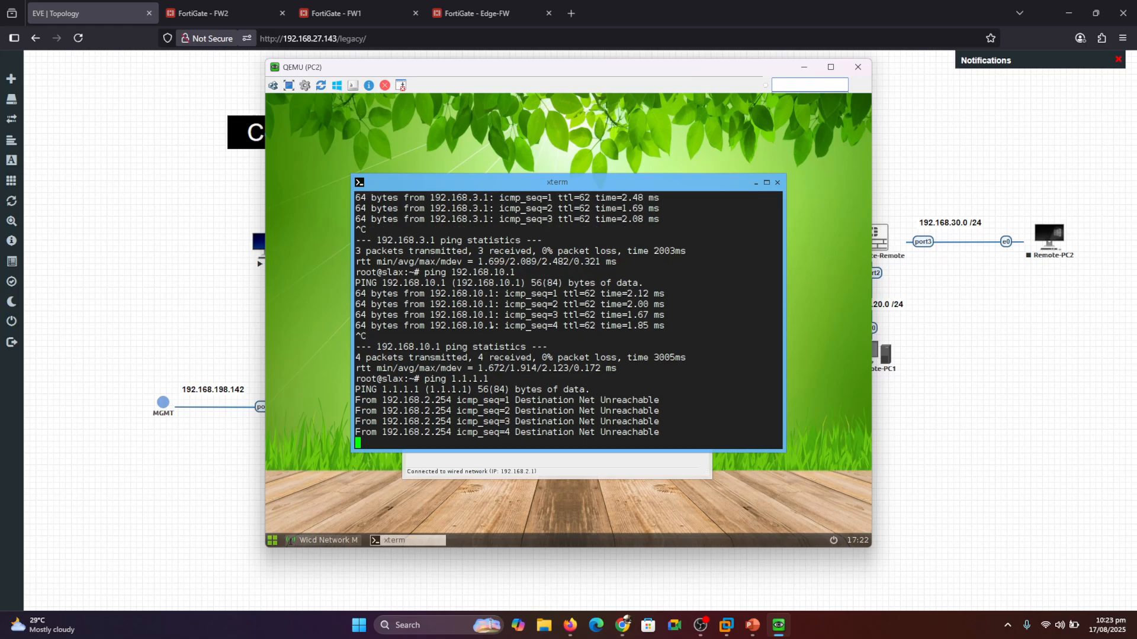
key(ctrl+c)
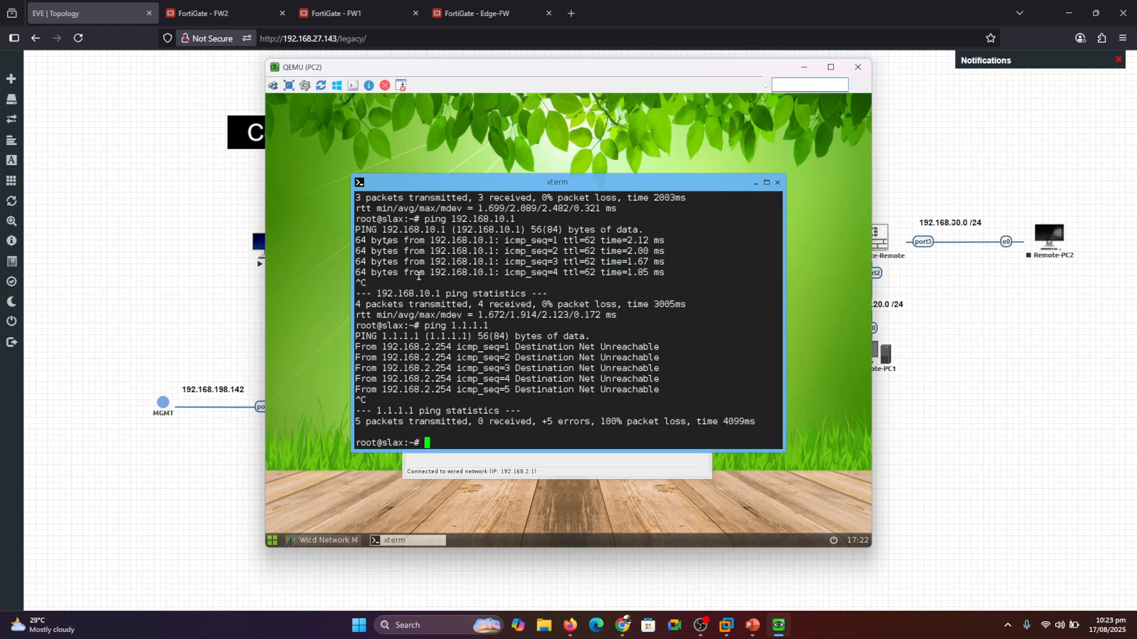
Step: Switch to FW1's routing table, circle and tick its listed networks, add ticked note lines below, and clear the markings
click(335, 9)
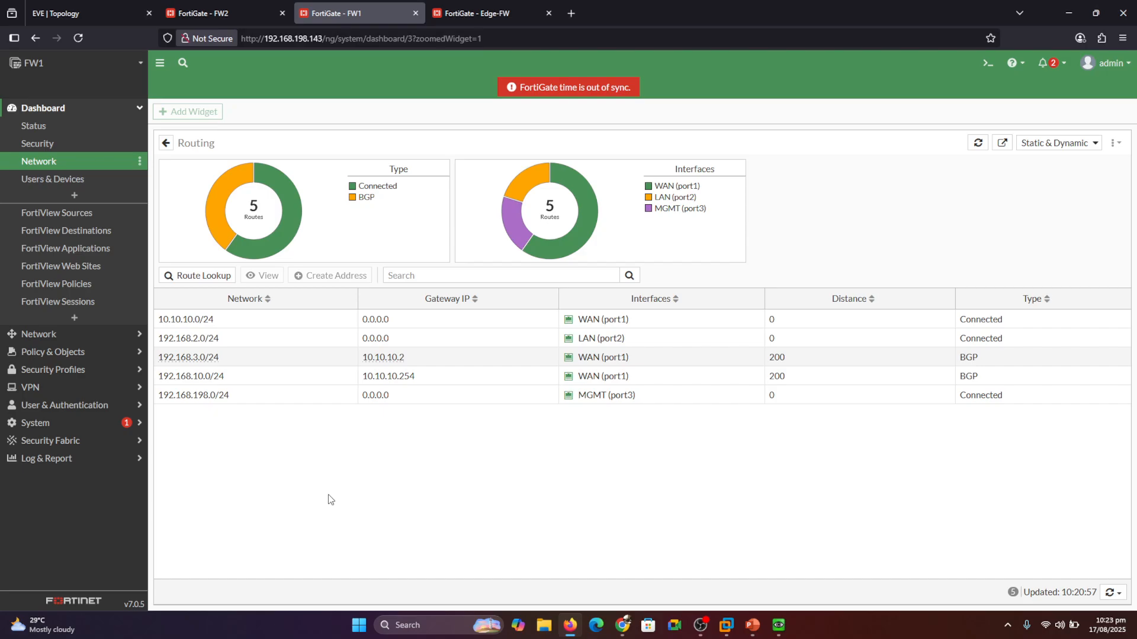
mouse_move(254, 338)
mouse_down()
mouse_move(264, 357)
mouse_move(289, 327)
mouse_up()
mouse_move(213, 298)
mouse_down()
mouse_move(158, 302)
mouse_move(140, 407)
mouse_move(259, 384)
mouse_move(224, 292)
mouse_move(209, 294)
mouse_up()
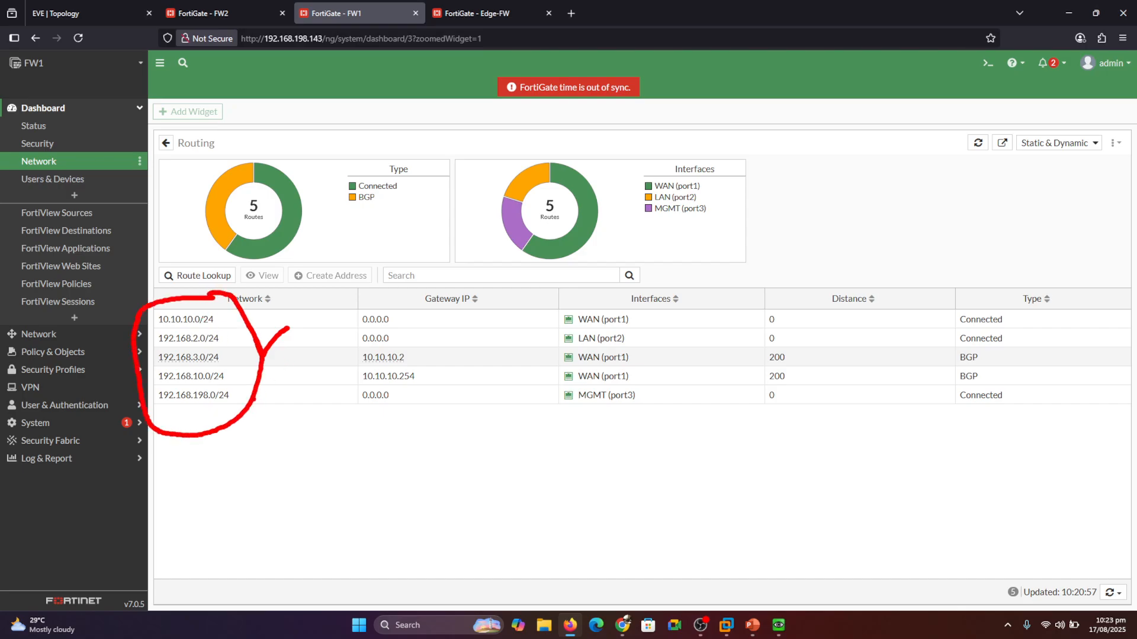
drag(183, 456, 238, 447)
mouse_move(189, 469)
mouse_down()
mouse_move(236, 462)
mouse_move(250, 489)
mouse_up()
drag(261, 448, 309, 423)
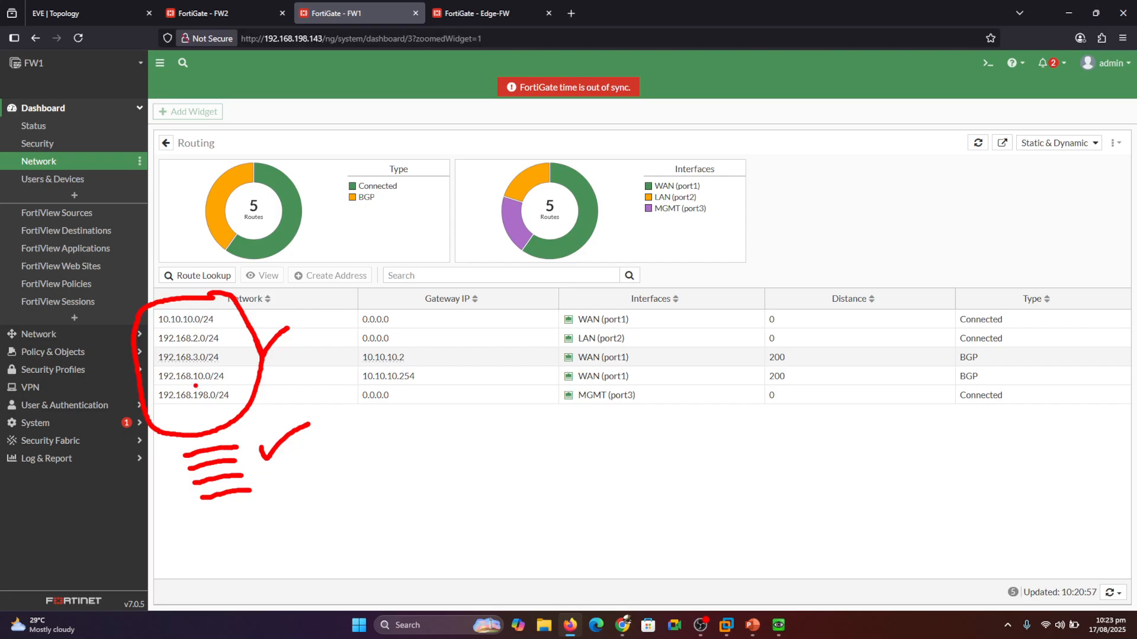
key(Escape)
Step: Switch to FW2's routing table, circle the networks, tick the gateway, interface, distance and type columns, and clear the markings
click(203, 13)
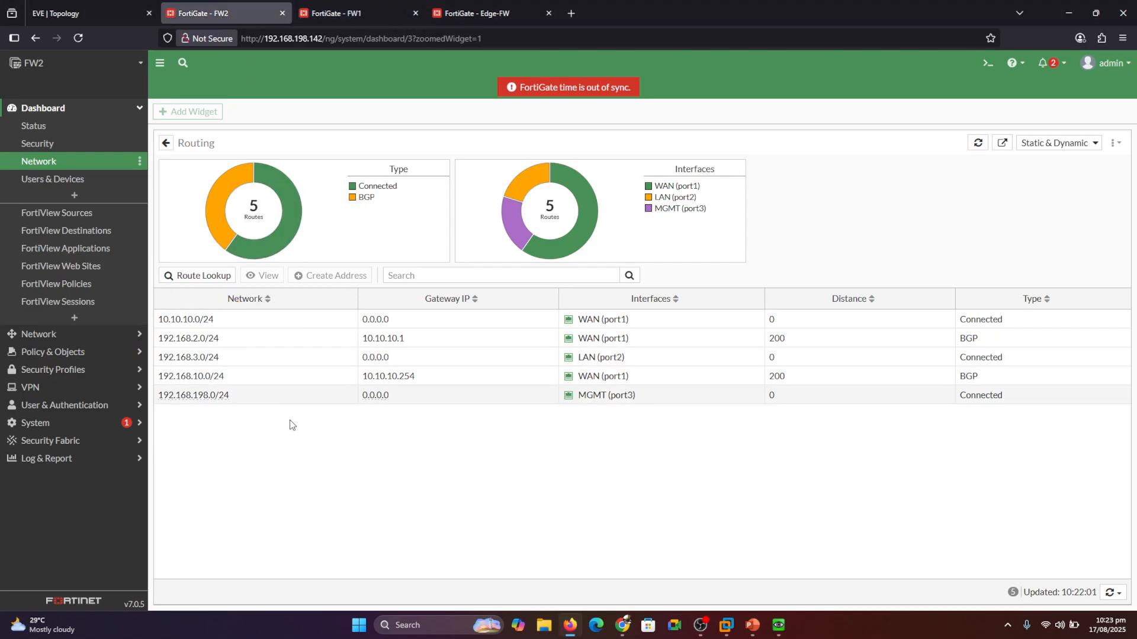
mouse_move(273, 339)
mouse_down()
mouse_move(258, 320)
mouse_move(138, 316)
mouse_move(160, 431)
mouse_move(272, 358)
mouse_move(270, 335)
mouse_up()
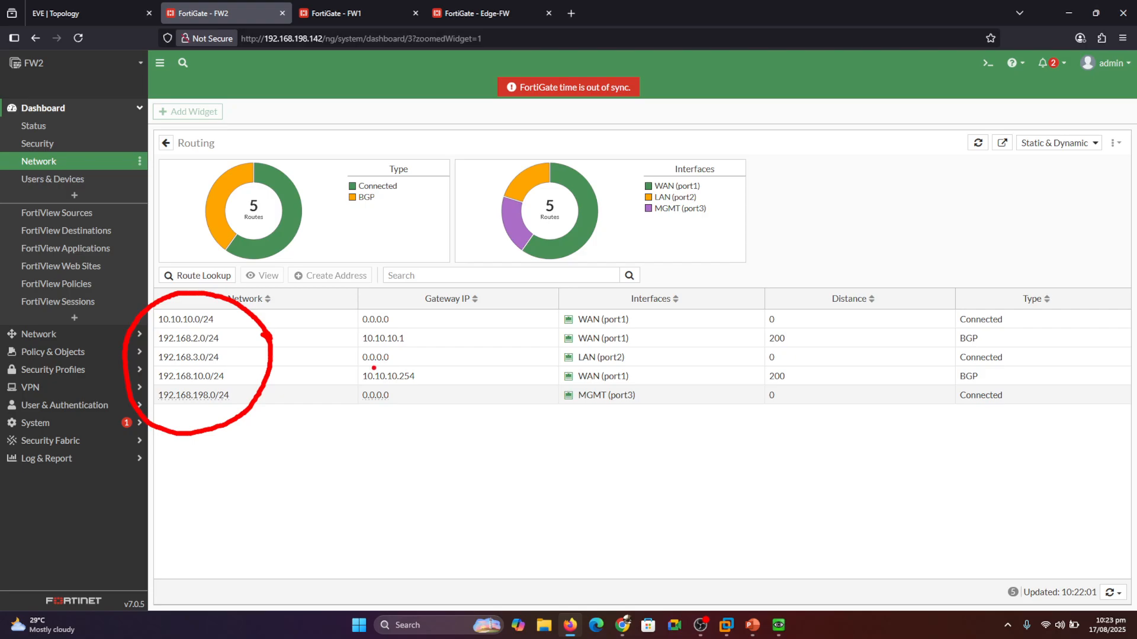
mouse_move(431, 349)
mouse_down()
mouse_move(435, 359)
mouse_move(465, 341)
mouse_up()
mouse_move(659, 336)
mouse_down()
mouse_move(666, 348)
mouse_move(710, 321)
mouse_up()
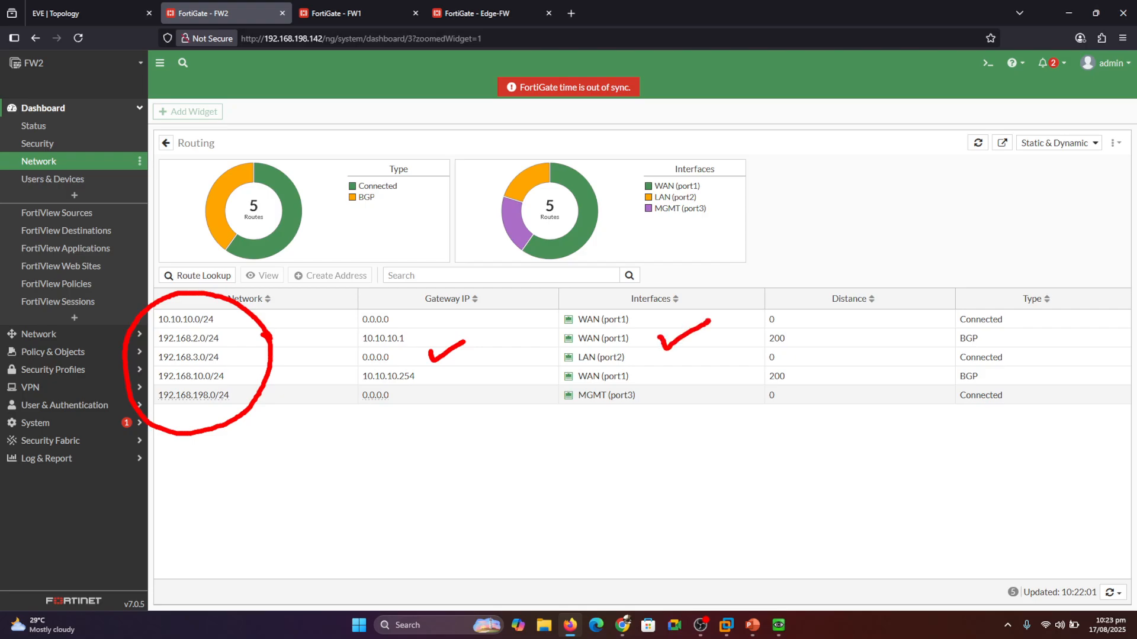
mouse_move(841, 335)
mouse_down()
mouse_move(852, 345)
mouse_move(884, 322)
mouse_up()
mouse_move(1015, 341)
mouse_down()
mouse_move(1019, 351)
mouse_move(1043, 335)
mouse_up()
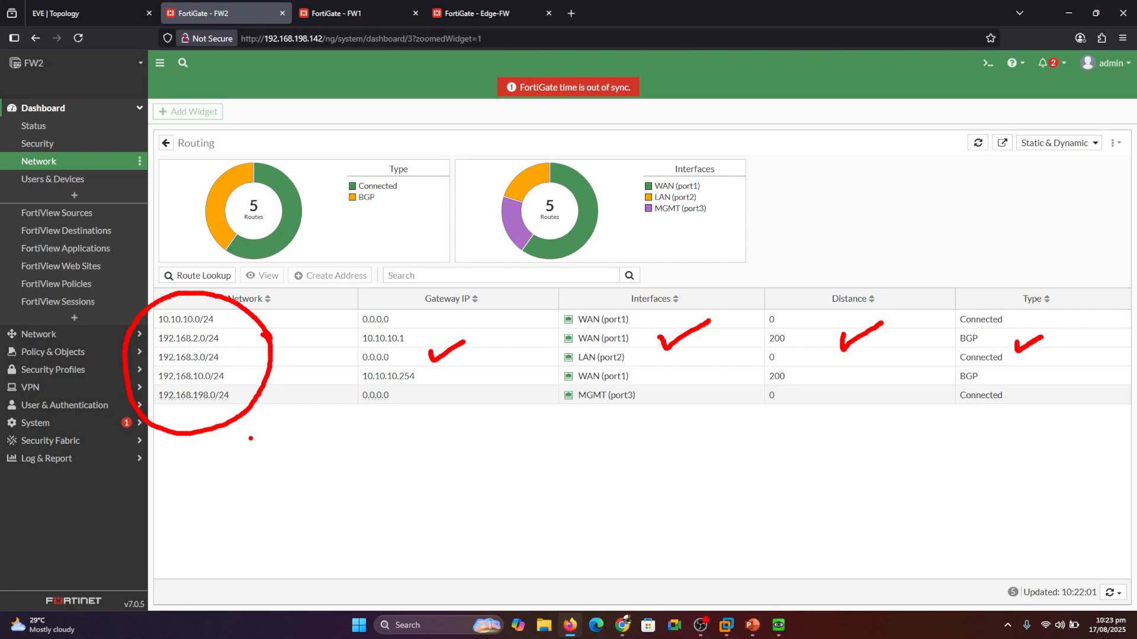
key(Escape)
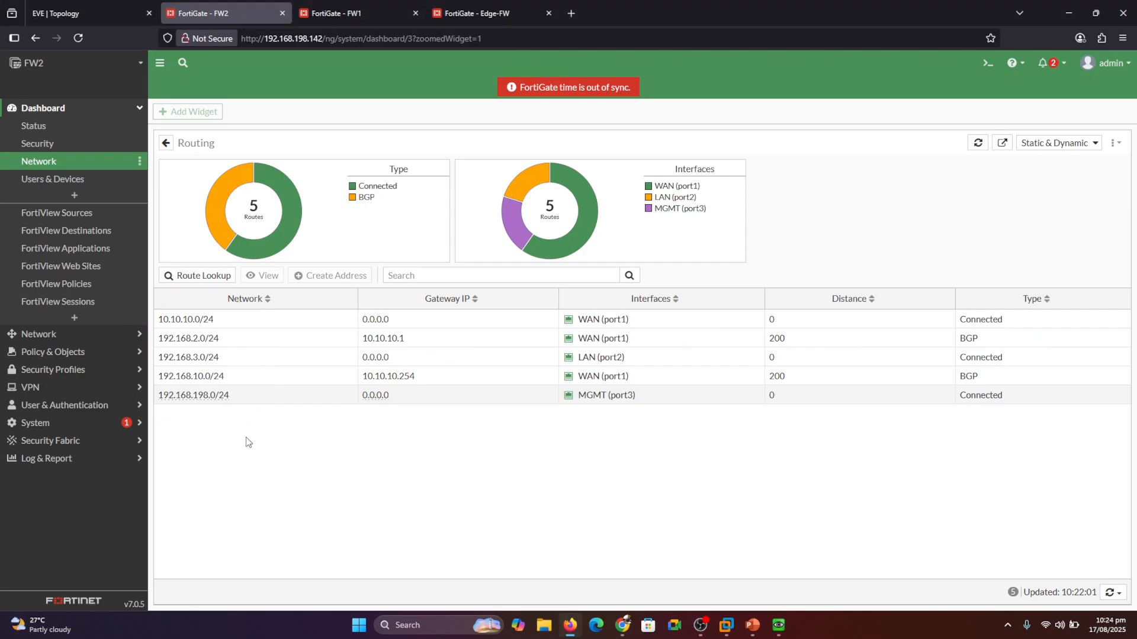
Step: On Edge-FW's routing table, tick the default routes' values from network through priority, and return to the EVE topology in drawing mode
click(454, 8)
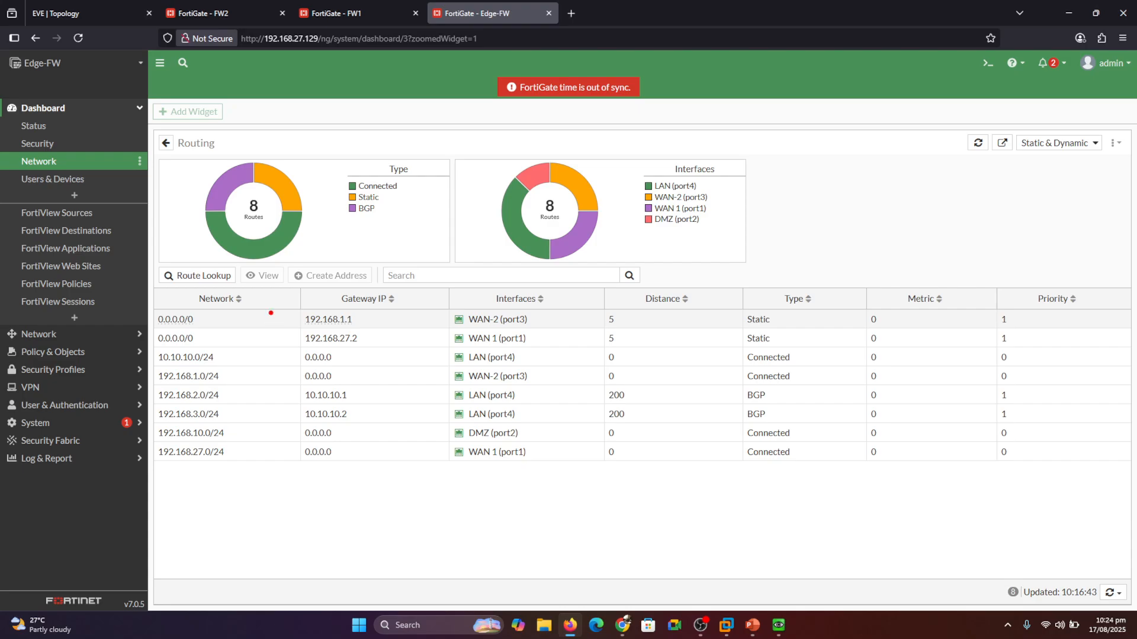
mouse_move(208, 320)
mouse_down()
mouse_move(214, 335)
mouse_move(253, 299)
mouse_up()
drag(373, 323, 416, 310)
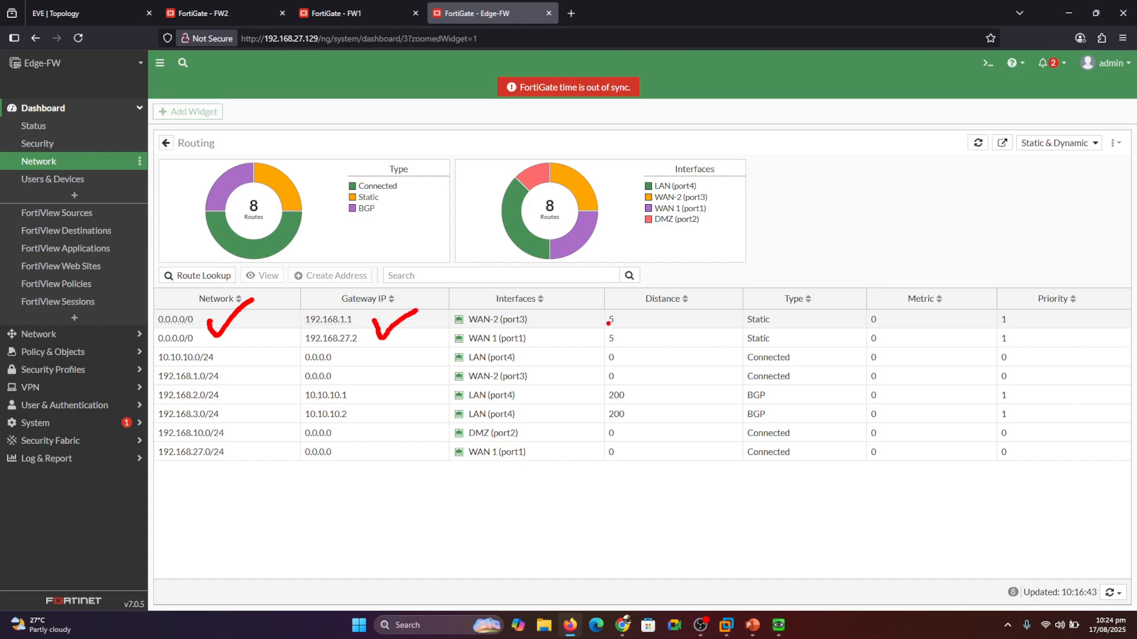
mouse_move(556, 323)
mouse_down()
mouse_move(596, 311)
mouse_move(654, 340)
mouse_move(677, 318)
mouse_up()
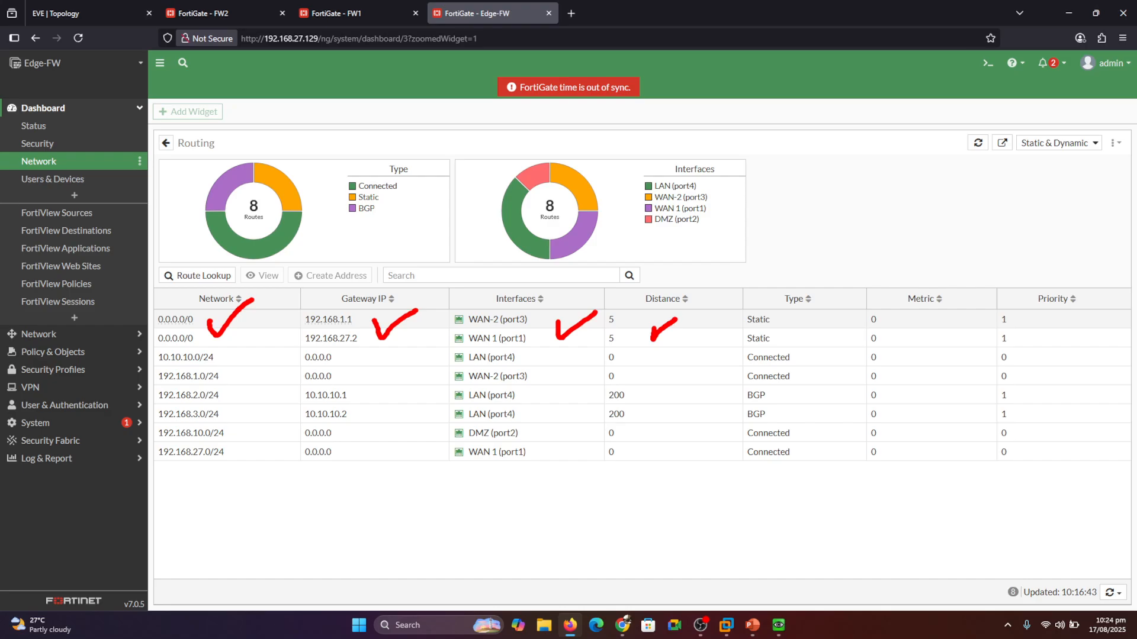
drag(785, 327, 806, 319)
drag(900, 325, 947, 311)
drag(1035, 319, 1049, 318)
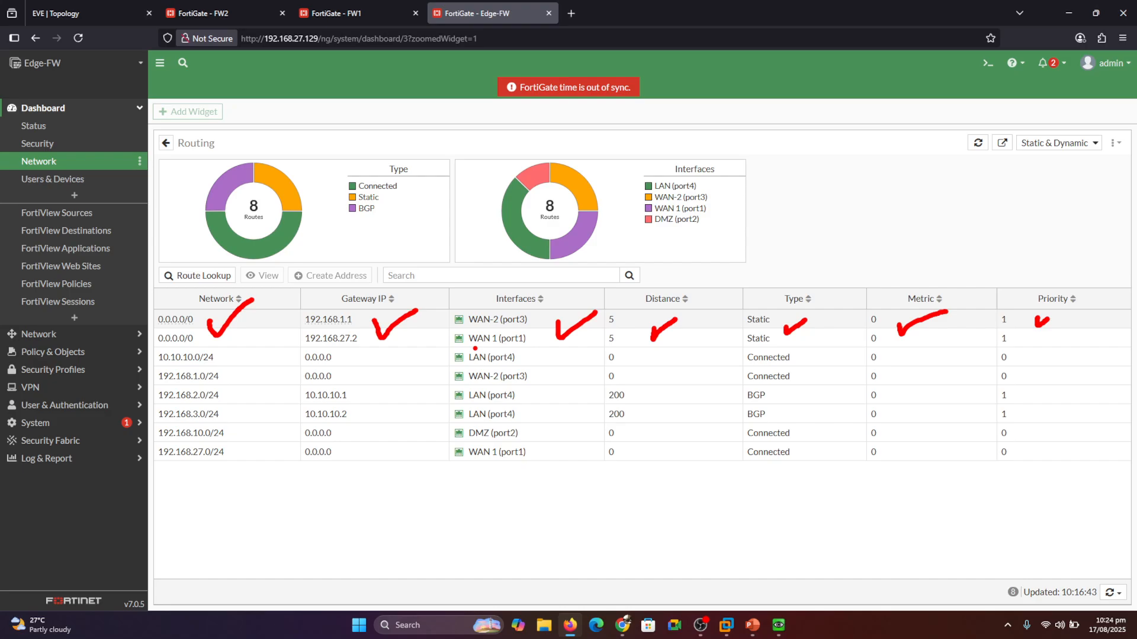
click(89, 14)
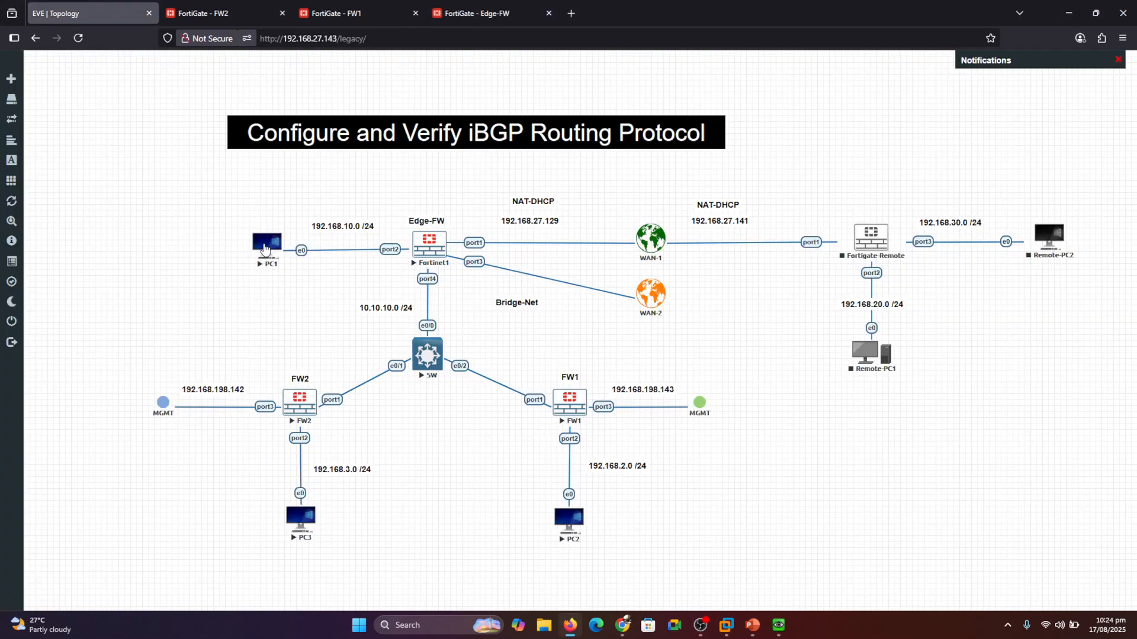
key(ctrl+2)
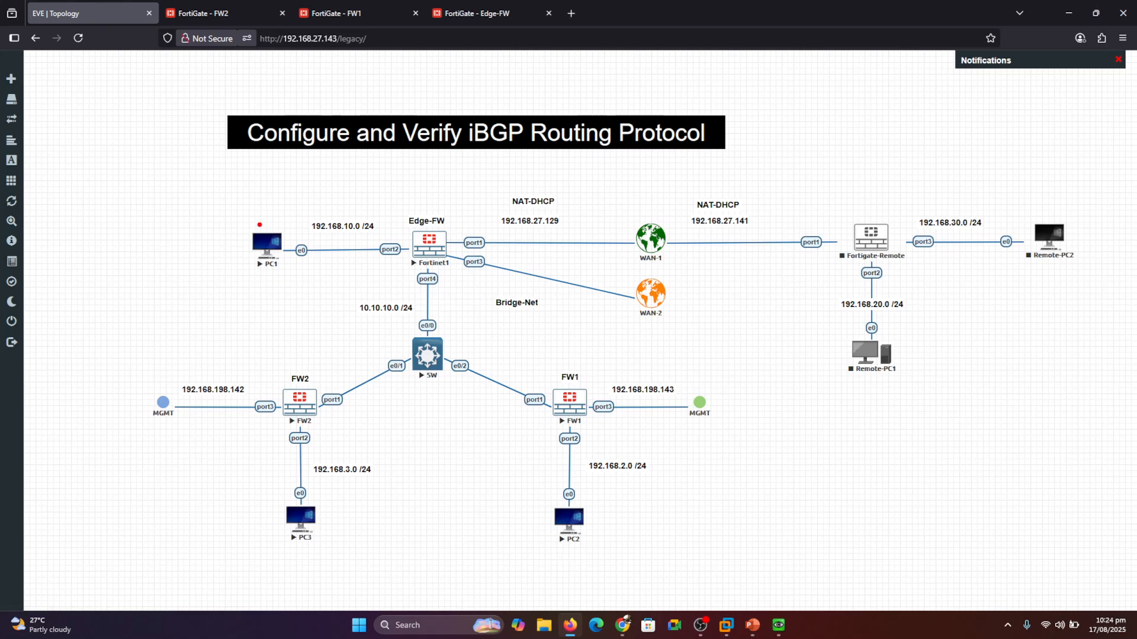
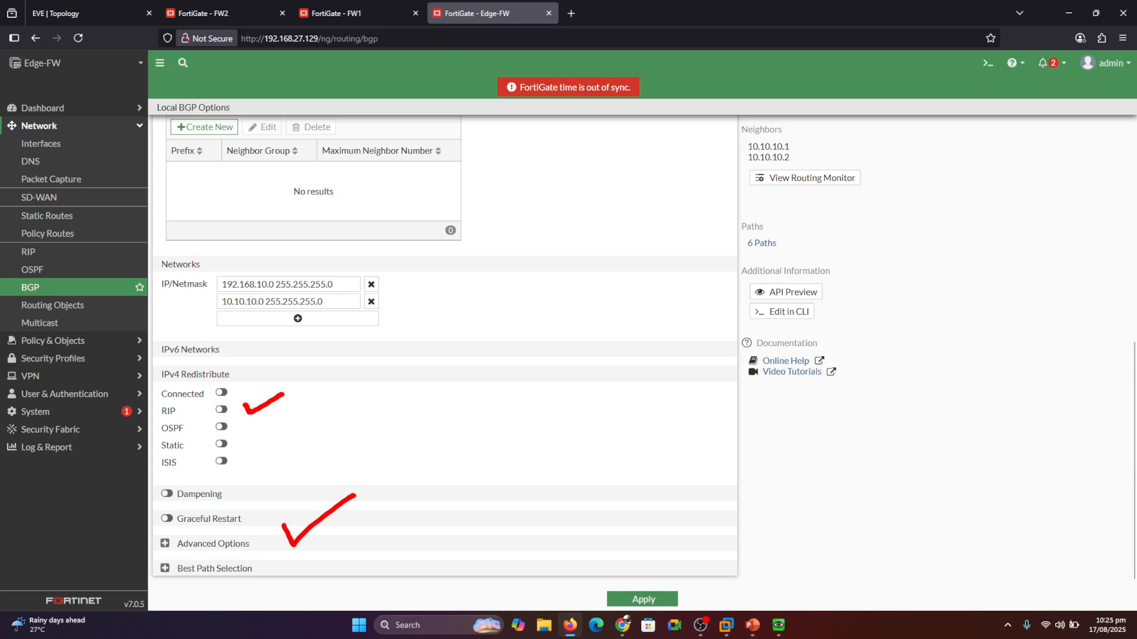
Step: Enable Capability: default originate for BGP neighbor 10.10.10.1 on Edge-FW, tick that neighbor's IP with the pen, and save the neighbor
drag(1133, 424, 1134, 200)
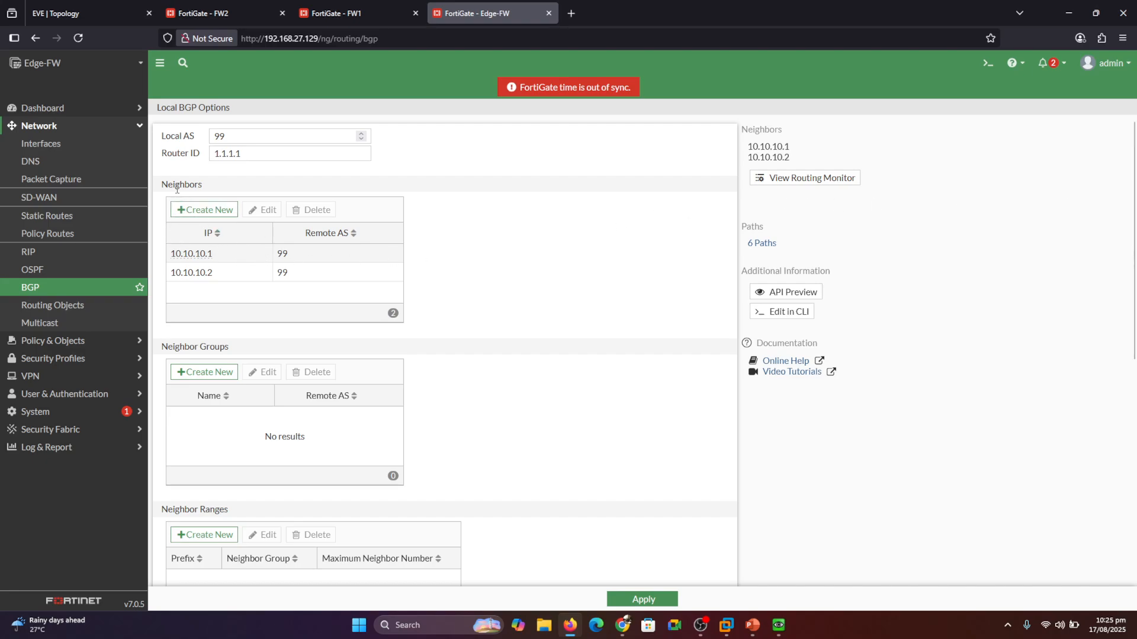
click(230, 257)
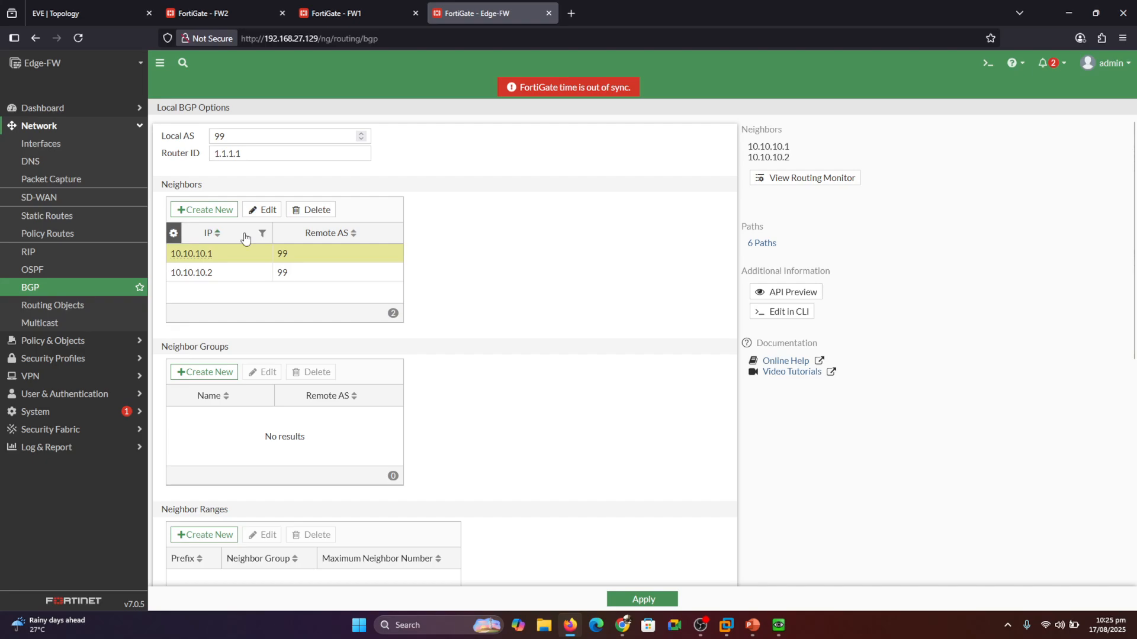
click(264, 213)
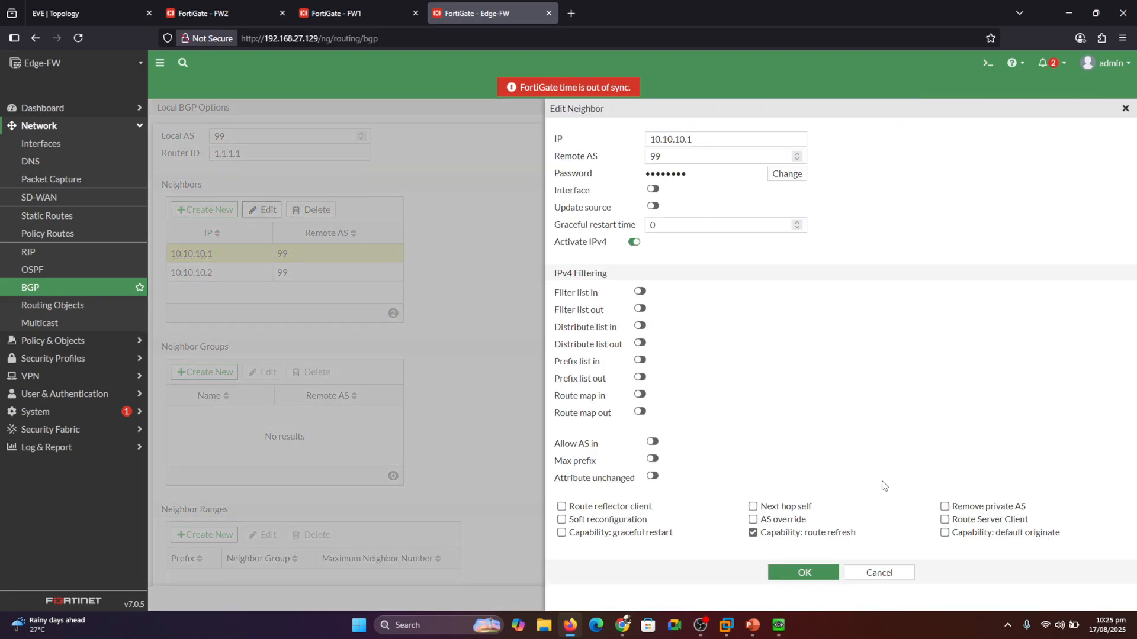
click(945, 533)
drag(227, 254, 252, 234)
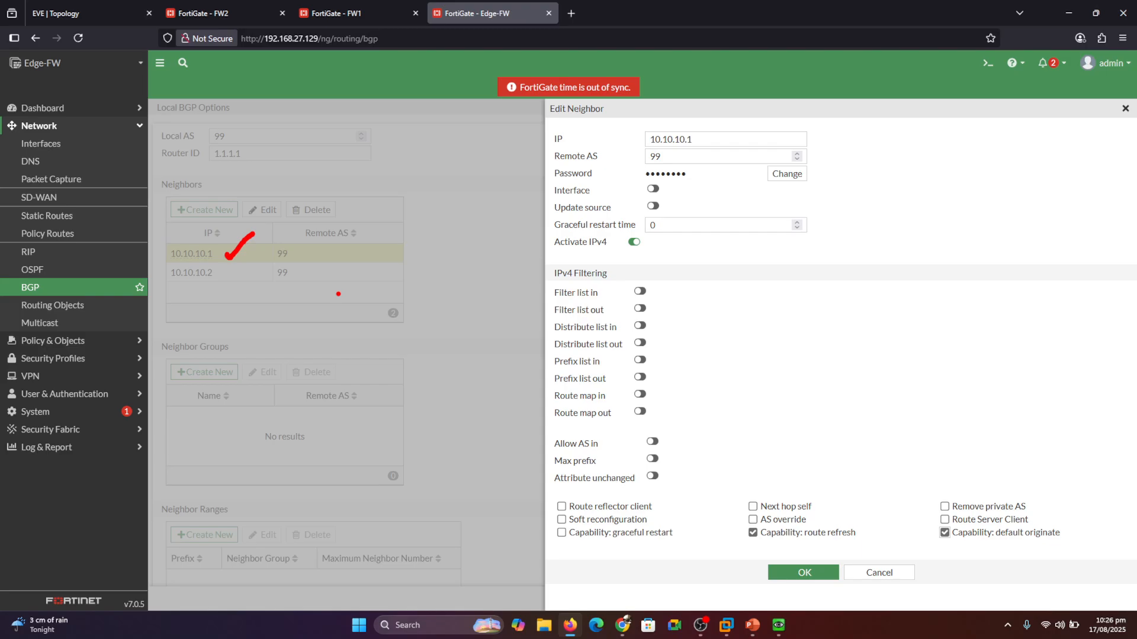
key(Escape)
click(809, 573)
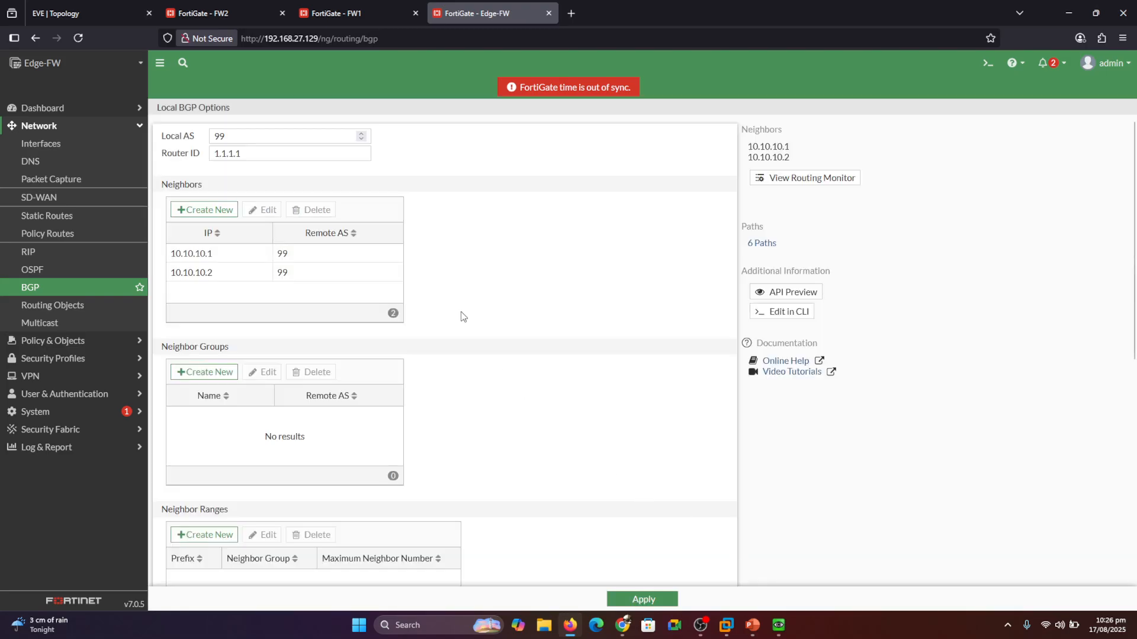
Step: Enable Capability: default originate for BGP neighbor 10.10.10.2, save the neighbor, and apply Edge-FW's BGP settings
click(220, 273)
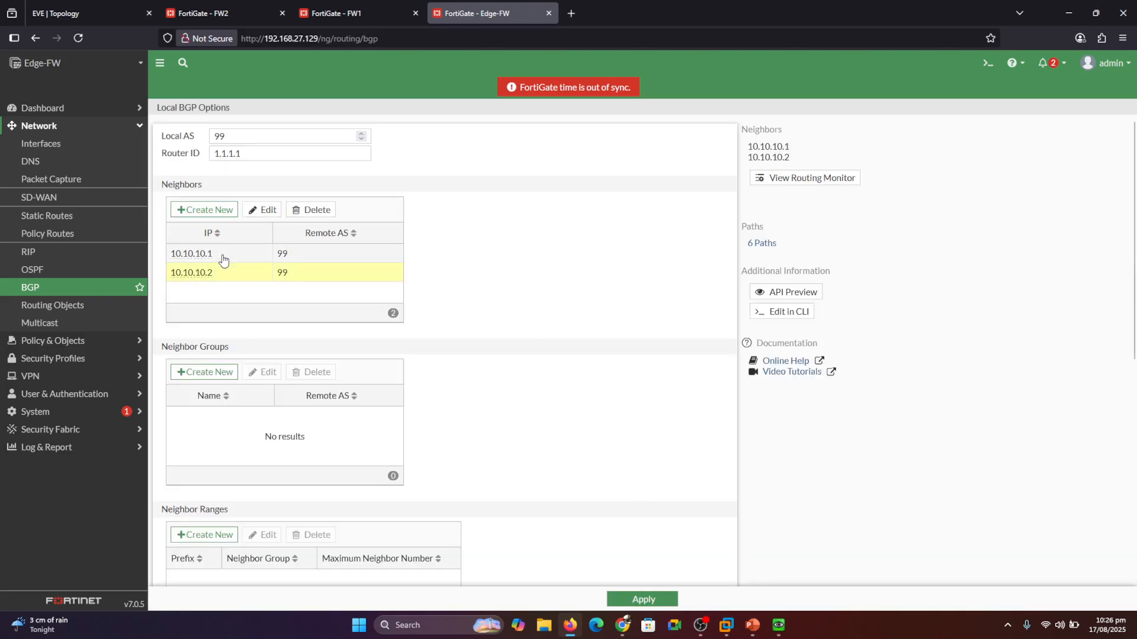
click(266, 211)
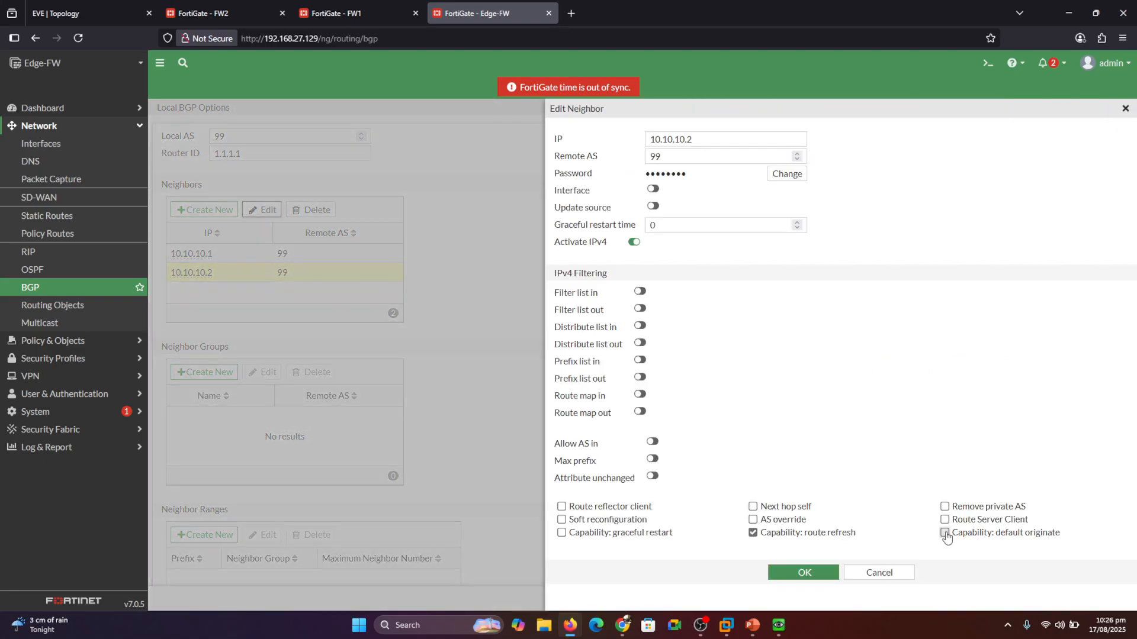
click(945, 533)
click(815, 573)
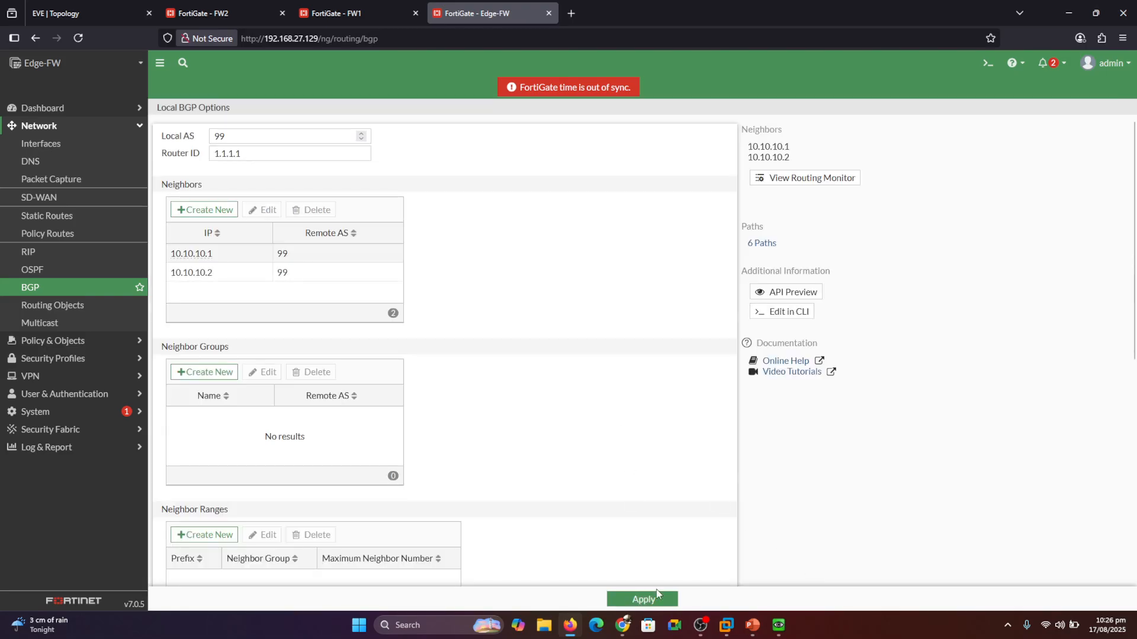
click(651, 600)
click(634, 595)
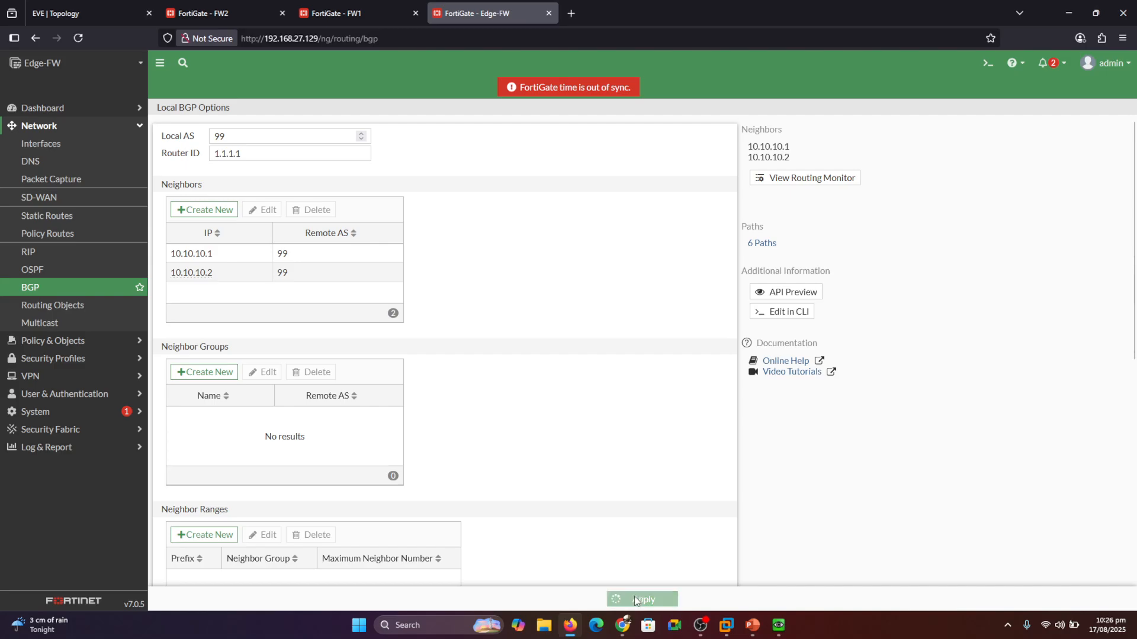
Step: Switch to FW1 and refresh its routing table twice to check for a default route
click(361, 6)
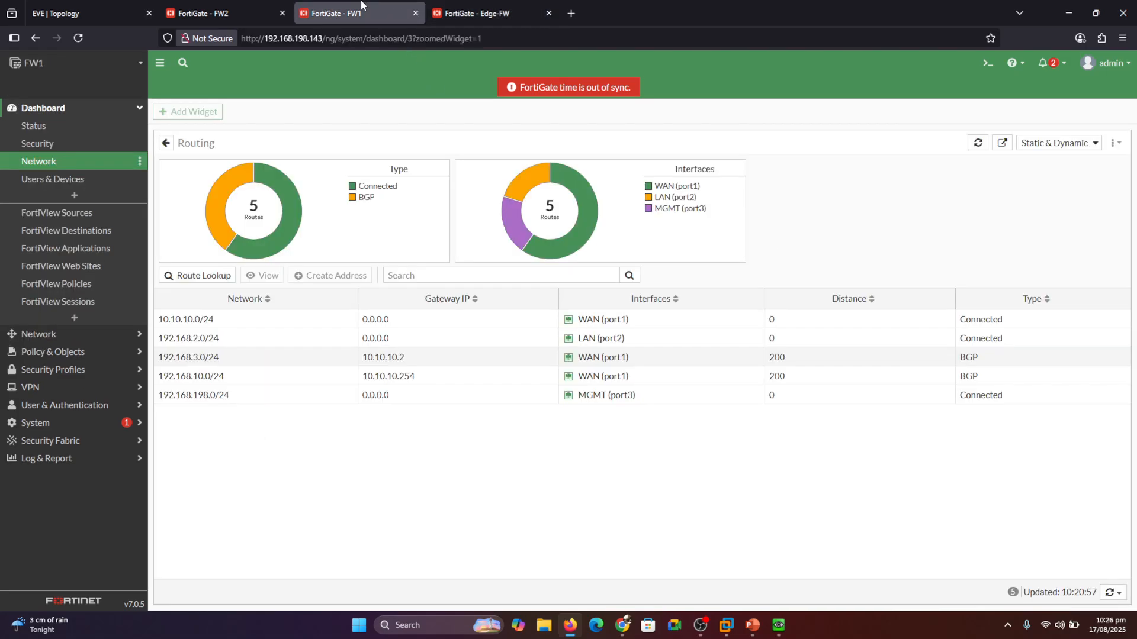
click(1114, 593)
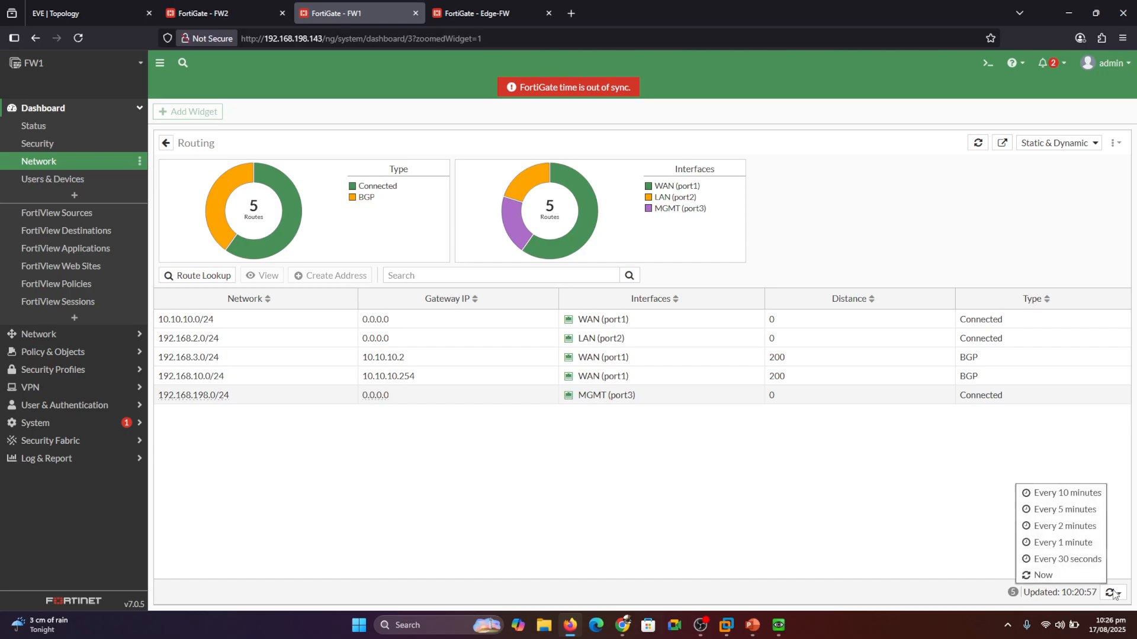
click(1072, 575)
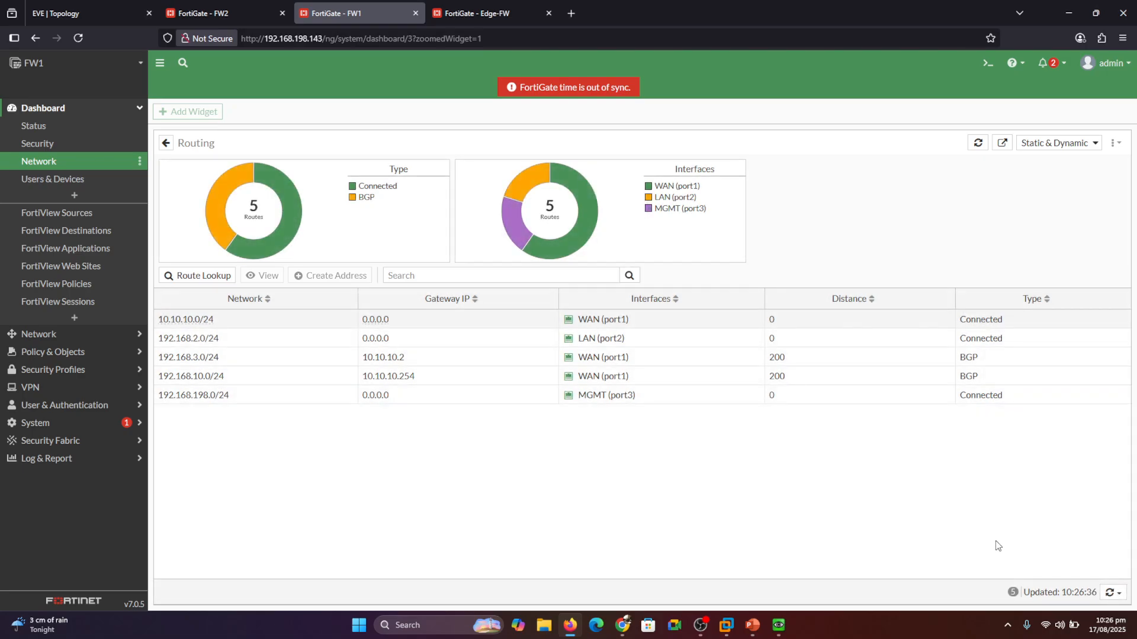
click(1113, 593)
click(1080, 578)
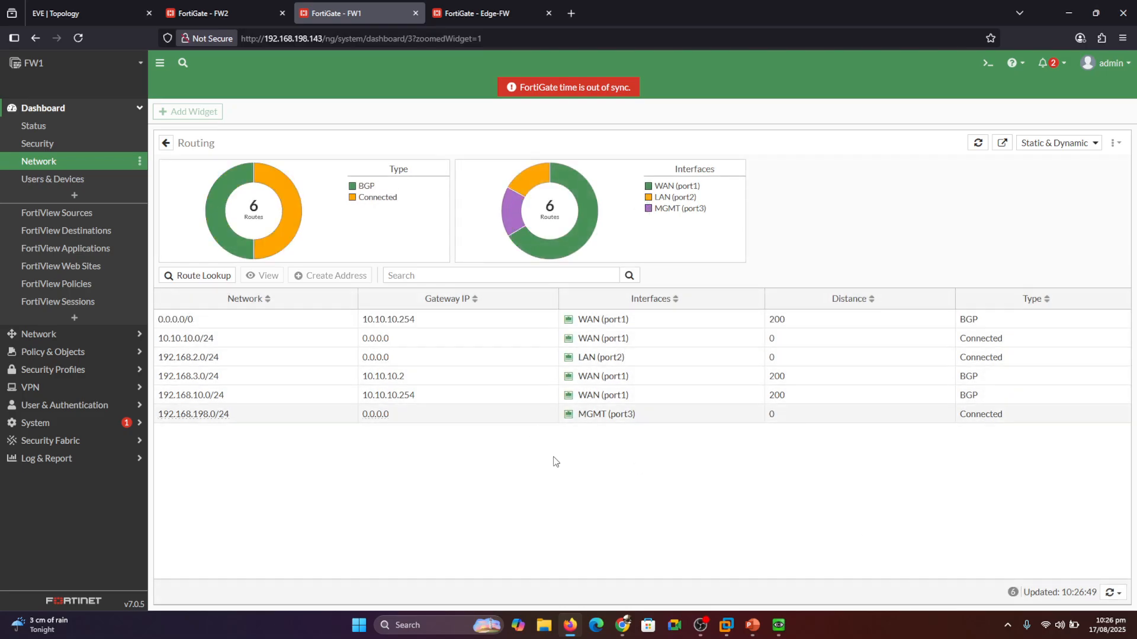
Step: Tick the 0.0.0.0/0 network in FW1's routing table and underline that route's gateway, interface and distance
drag(210, 315, 236, 305)
drag(370, 330, 422, 330)
drag(644, 322, 674, 323)
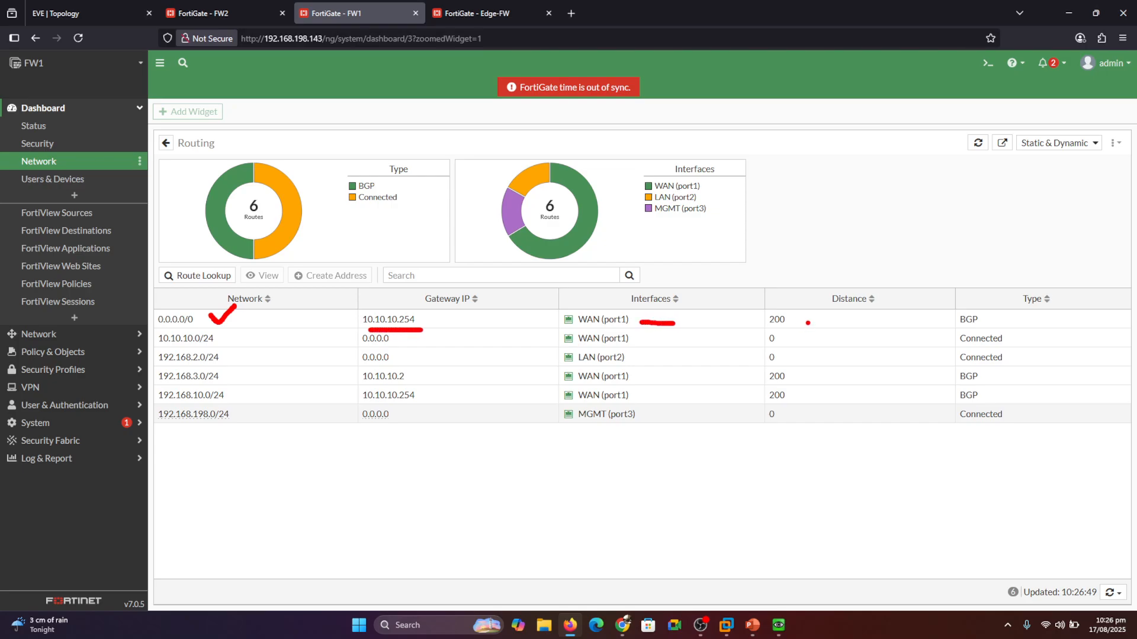
drag(800, 321, 948, 322)
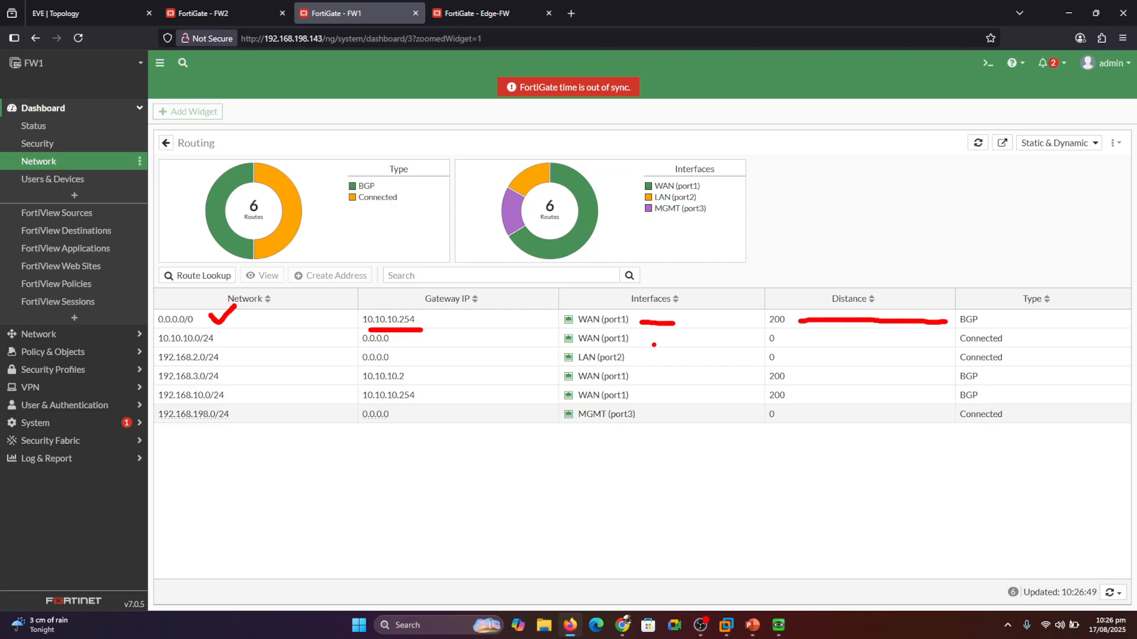
Step: Refresh FW2's routing table, mark the default route's network and gateway with the pen, and clear the markings
click(215, 6)
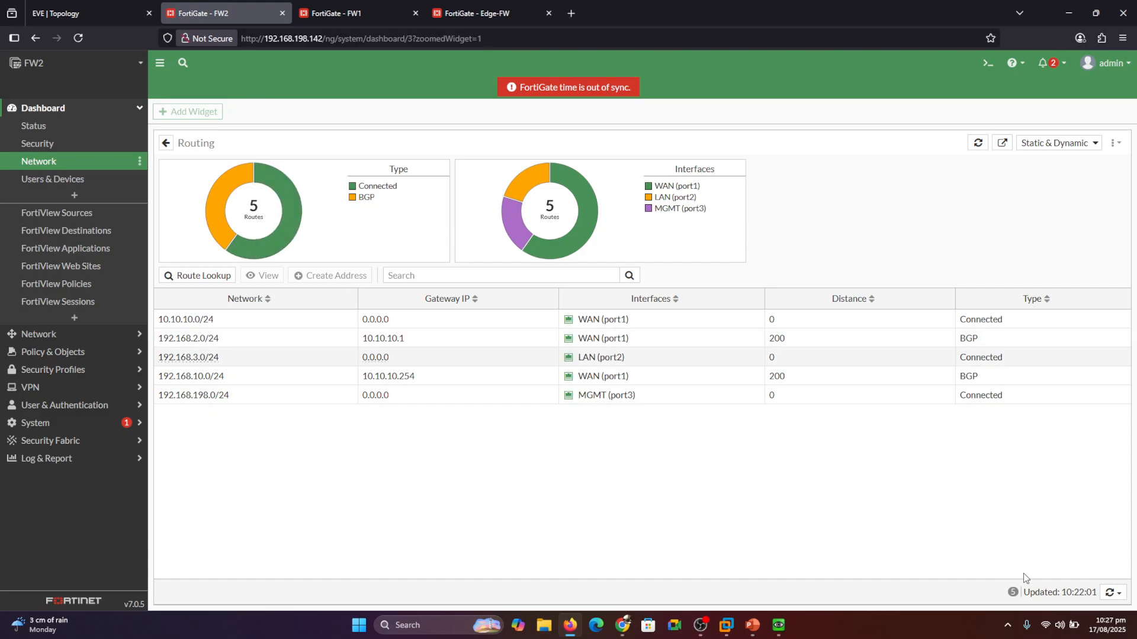
click(1120, 600)
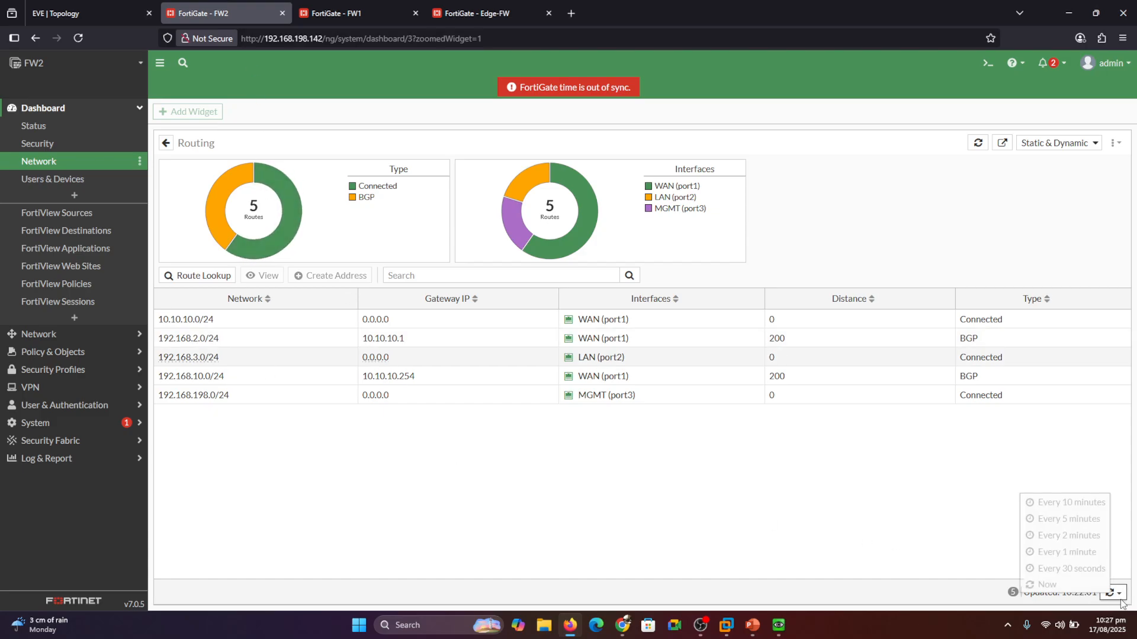
click(1047, 585)
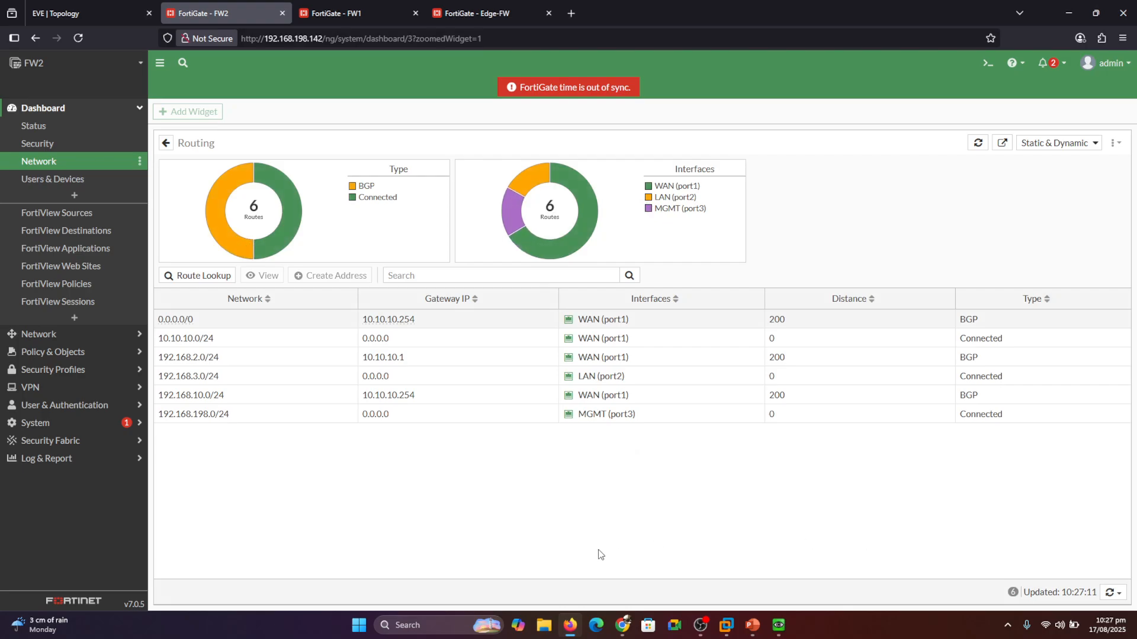
drag(207, 320, 342, 317)
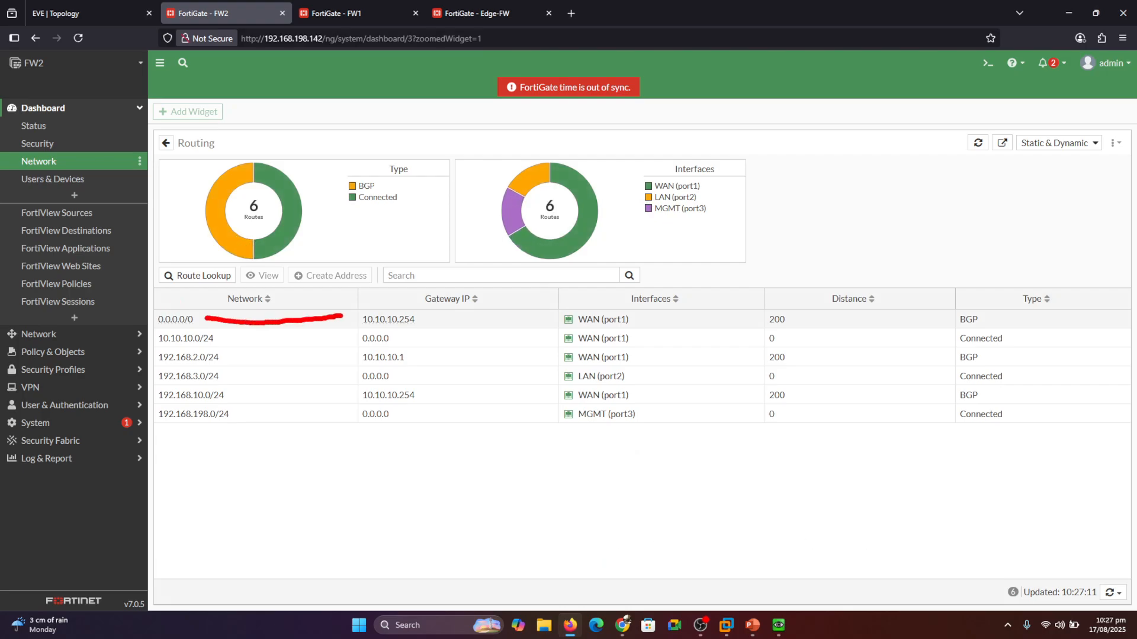
drag(433, 321, 461, 320)
key(Escape)
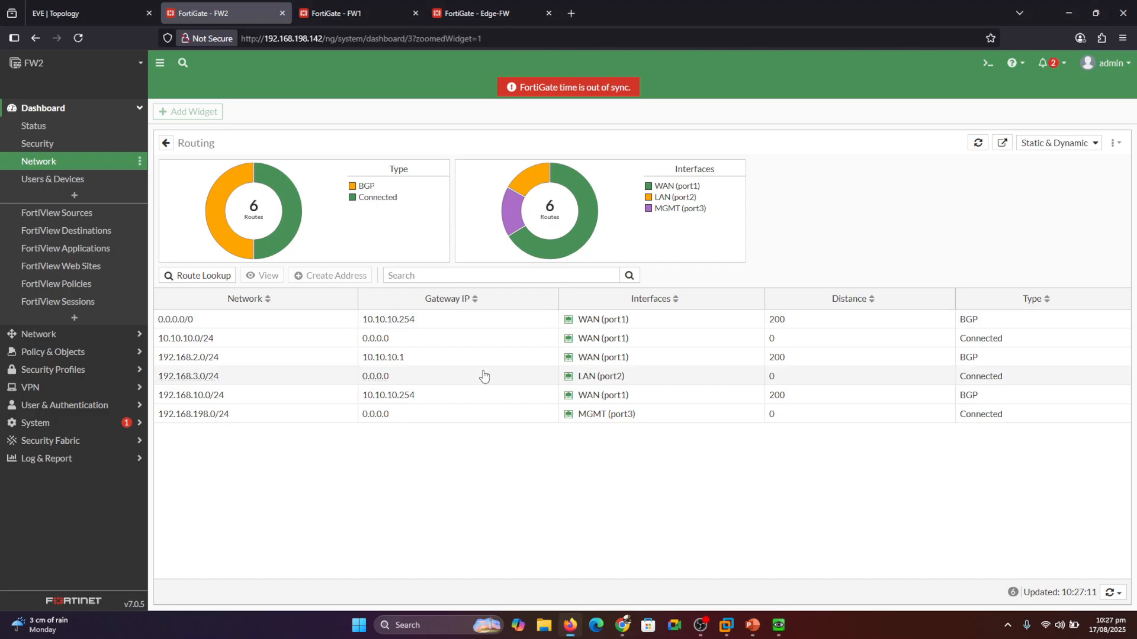
Step: From the EVE topology, reopen PC2's console, ping 1.1.1.1 from its terminal, stop the test, and close the console
click(62, 4)
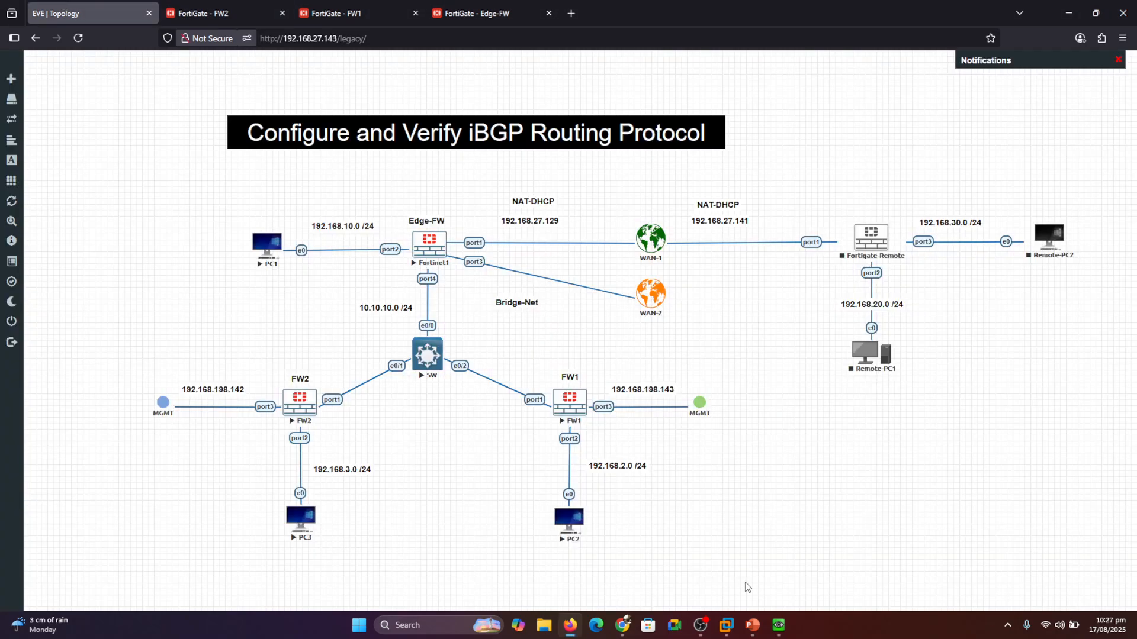
mouse_move(778, 625)
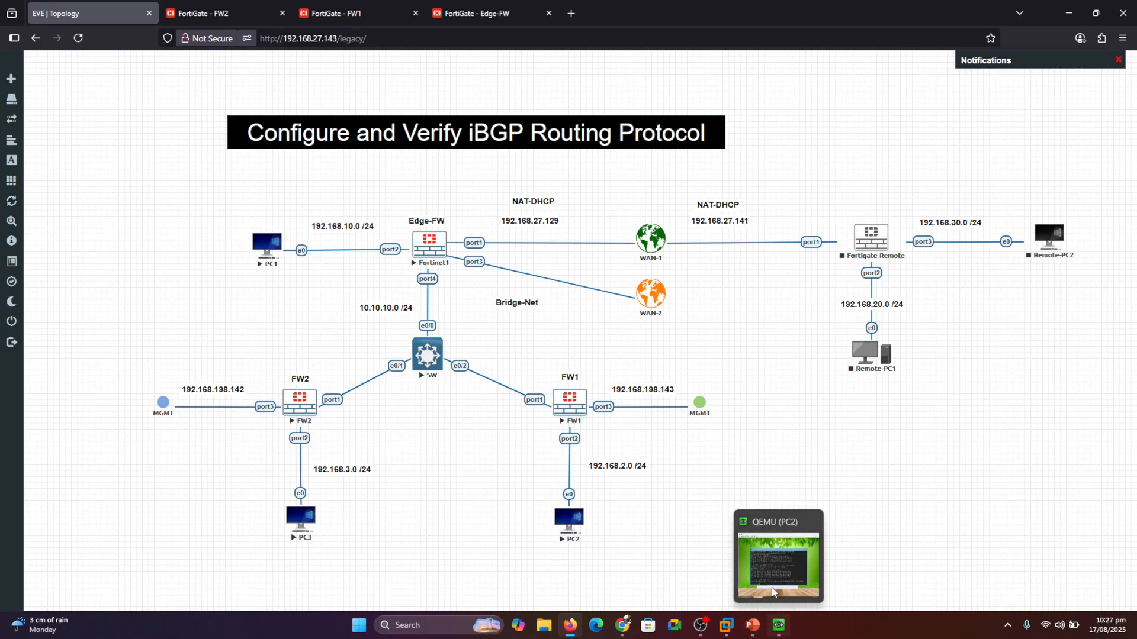
click(778, 626)
text(p)
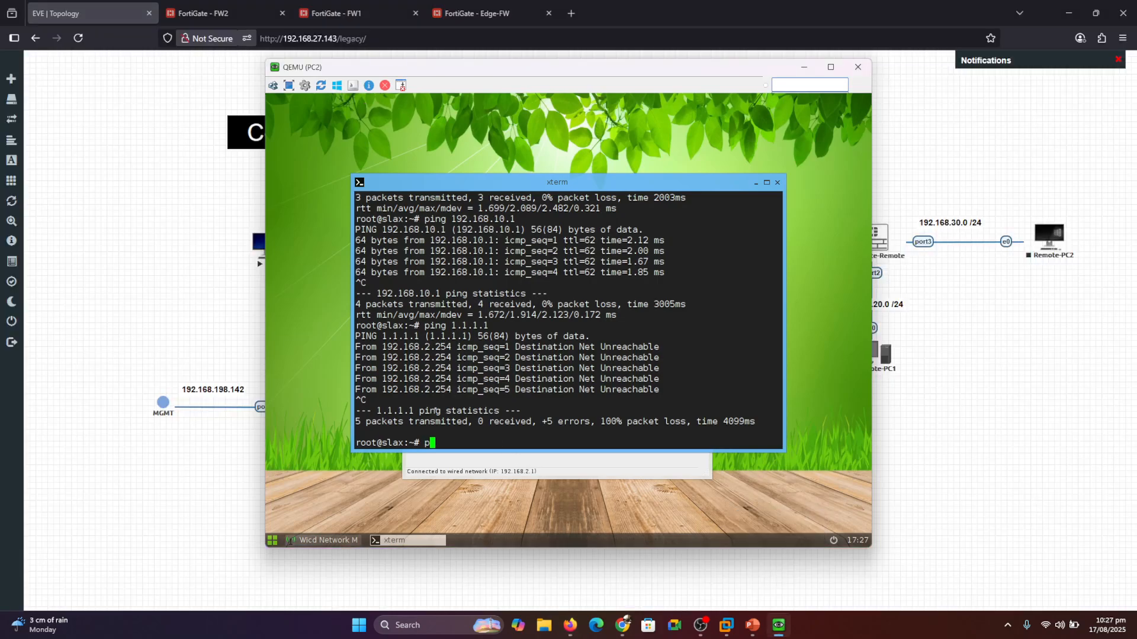
text(ing 1.1.1.1)
key(Return)
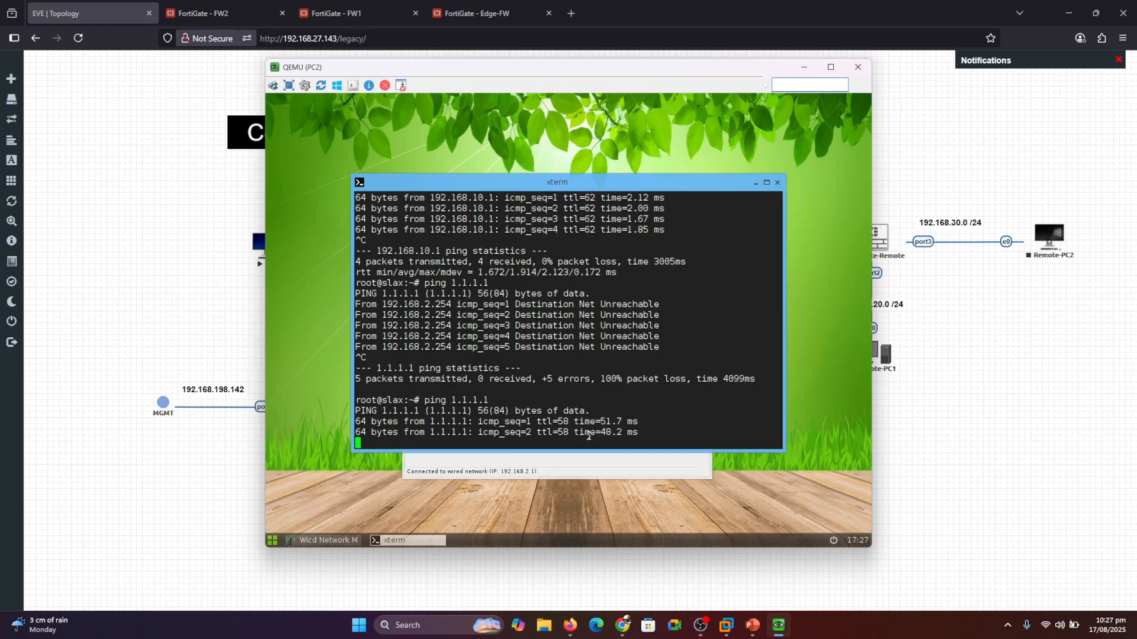
key(ctrl+c)
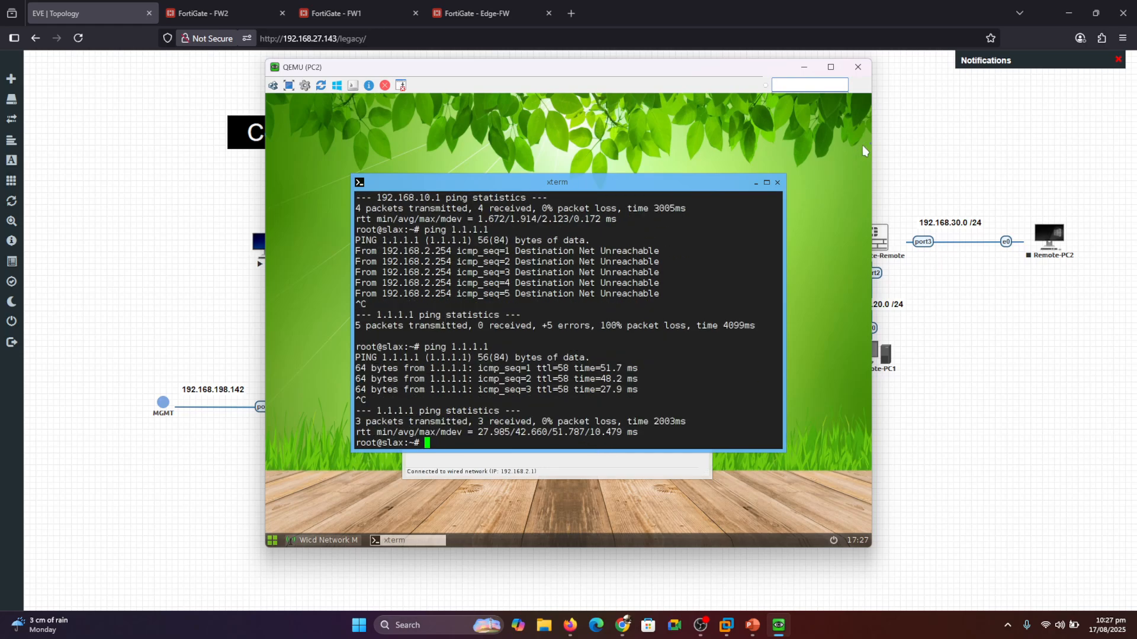
click(857, 66)
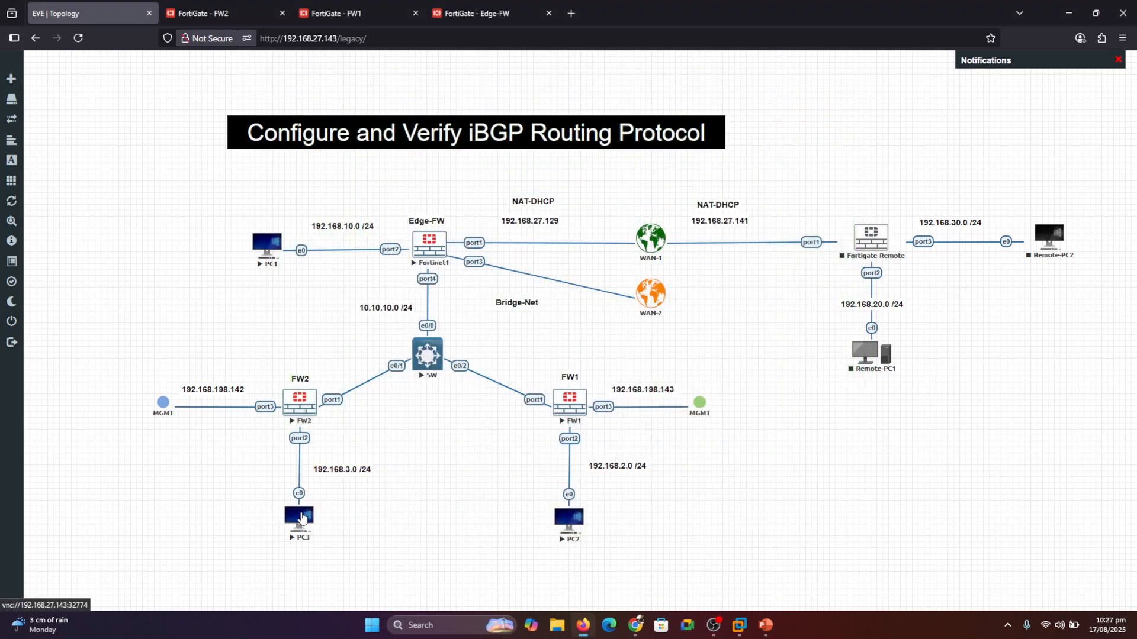
Step: Open PC3's console, ping 8.8.8.8 from its terminal, stop the test, and close the console
drag(303, 518, 304, 520)
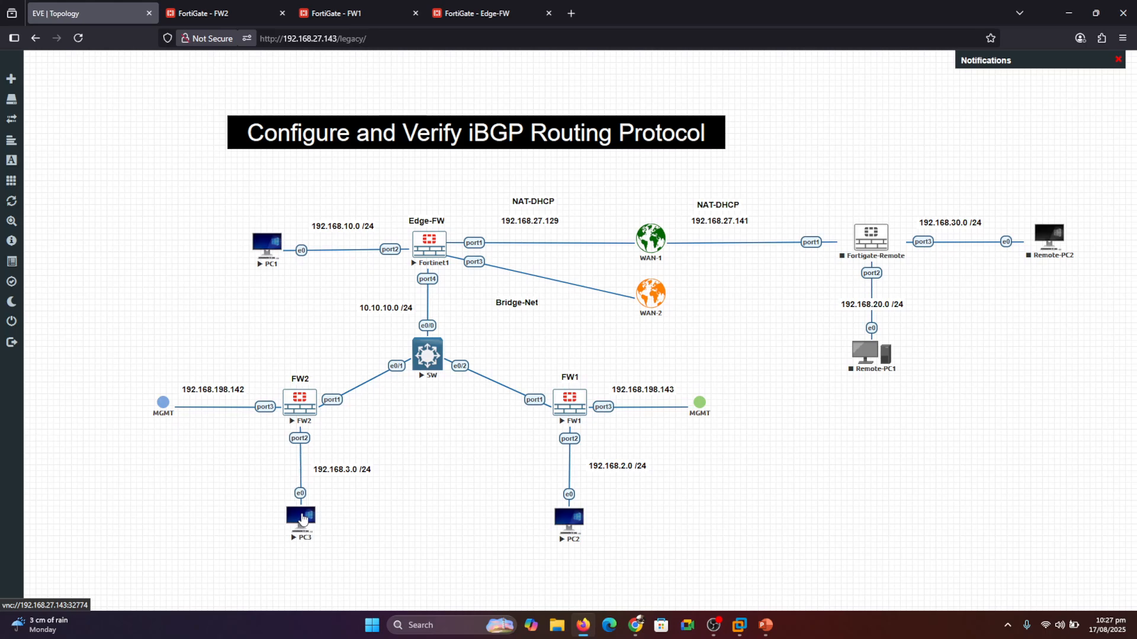
text(pi)
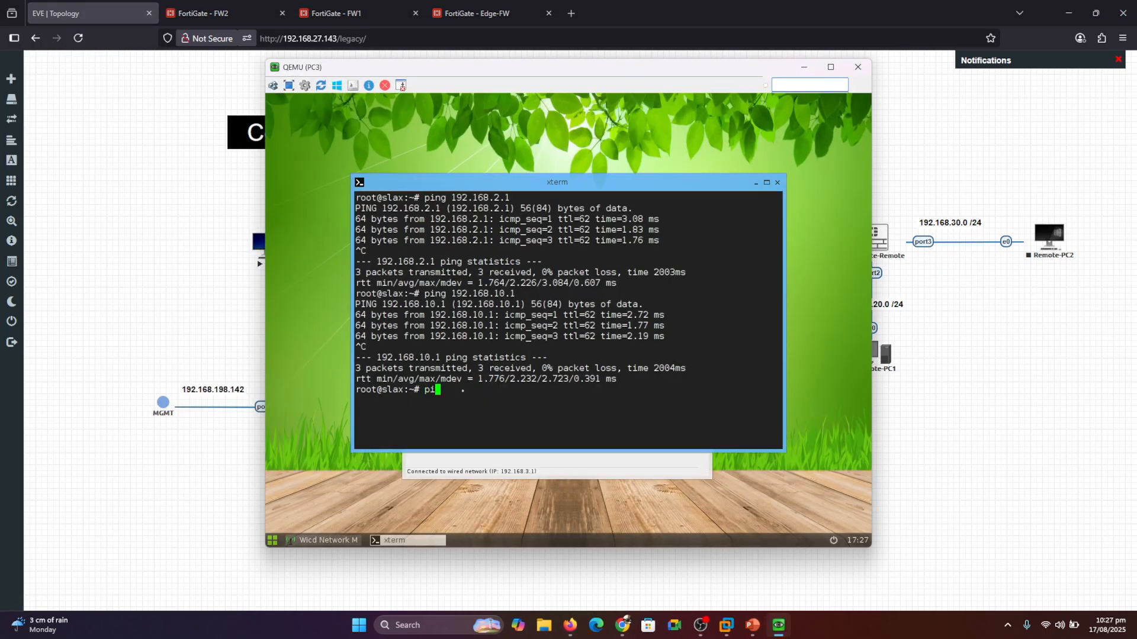
text(ng 8.8.8.8)
key(Return)
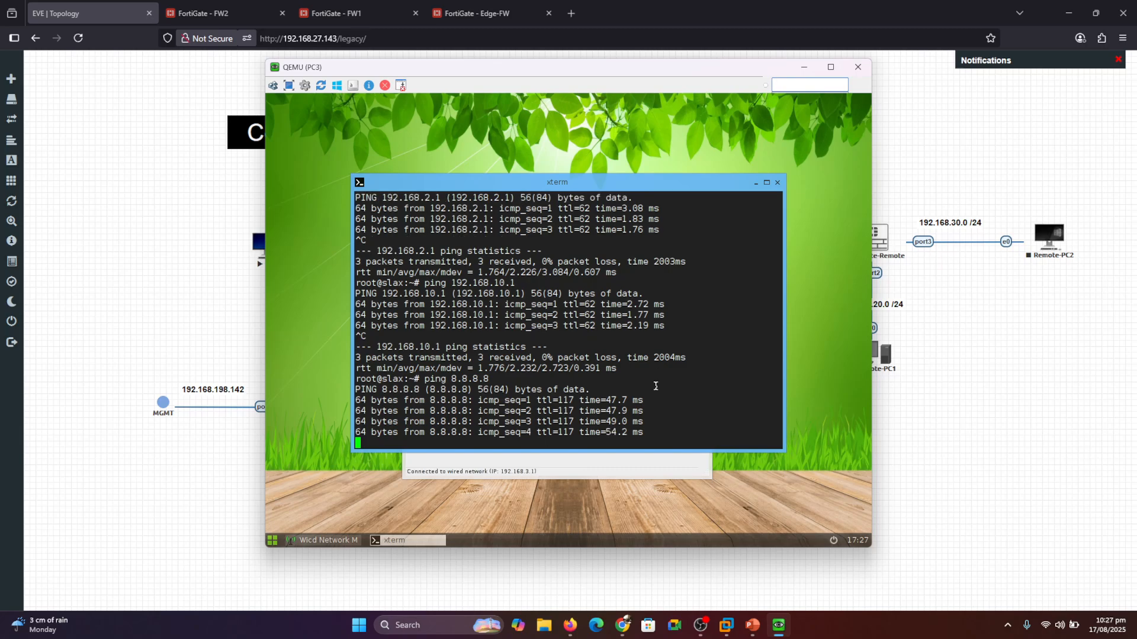
key(ctrl+c)
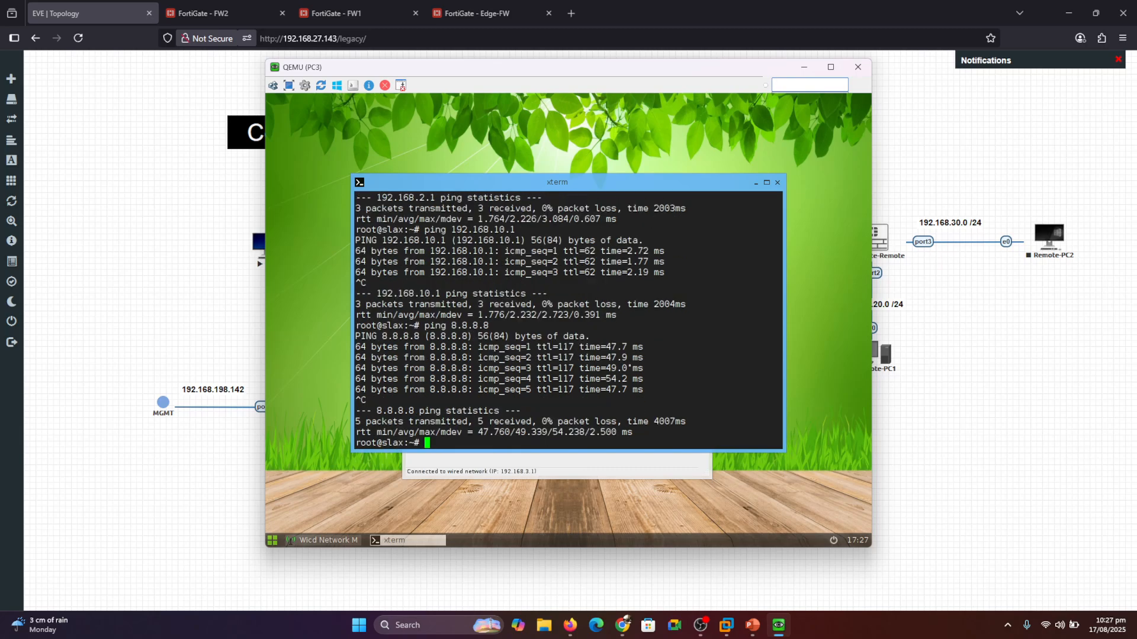
click(858, 67)
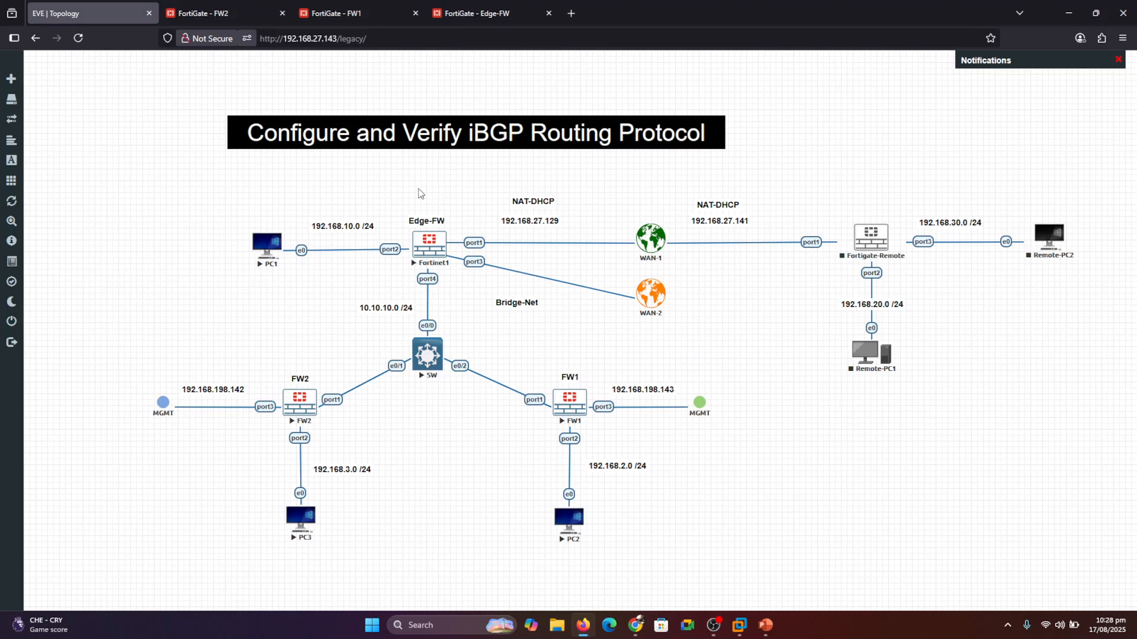
Step: Examine the active FortiView sessions on FW2 and on Edge-FW
click(230, 7)
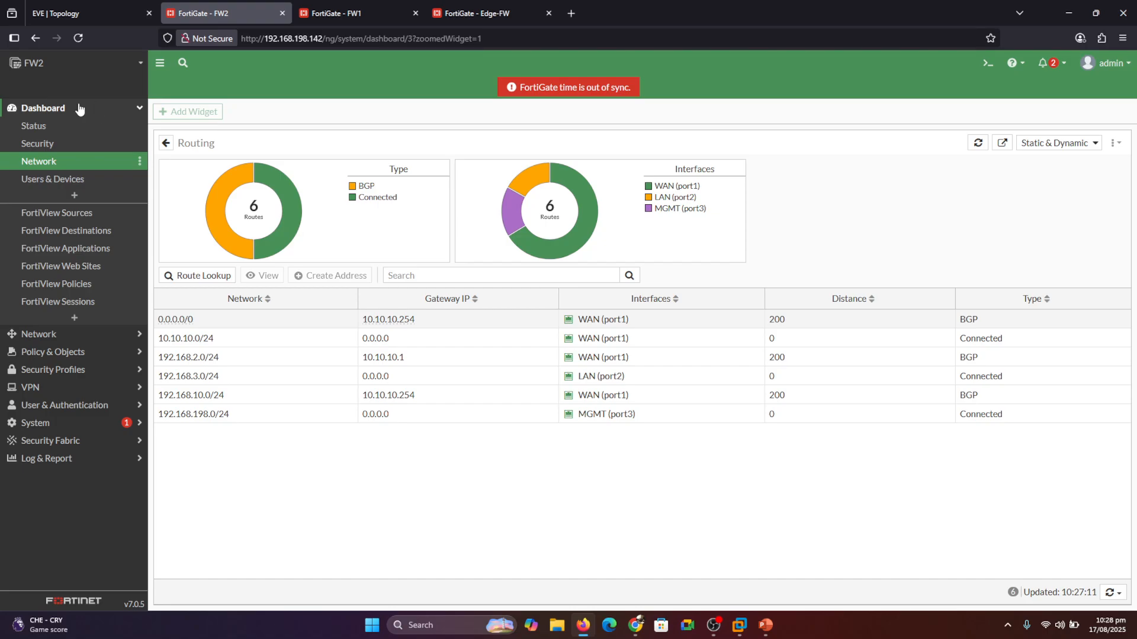
click(77, 304)
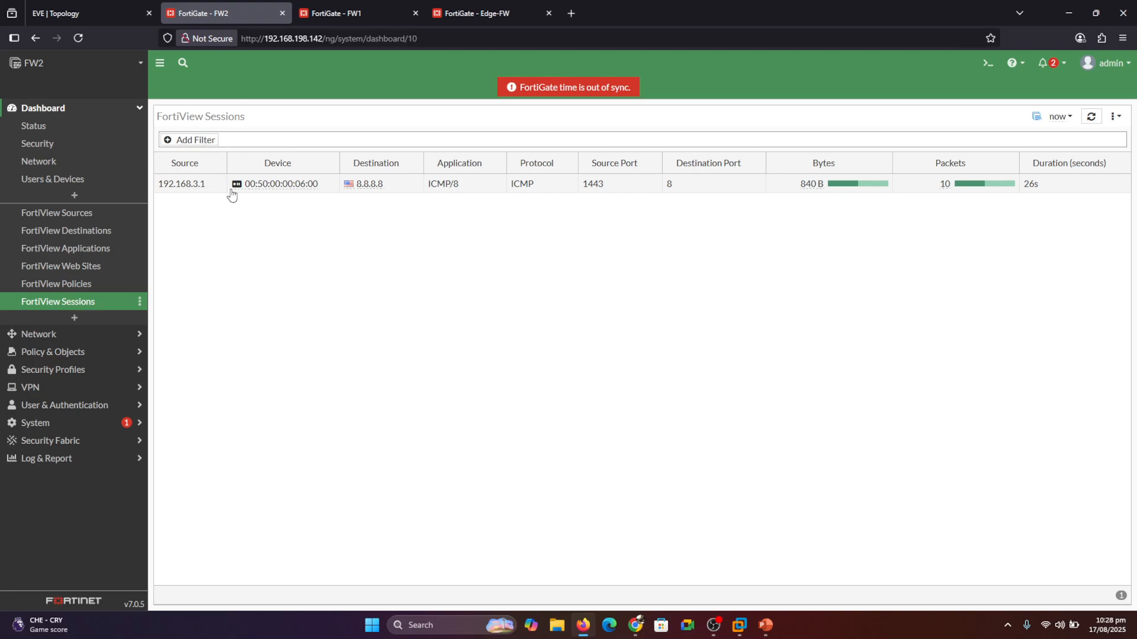
click(497, 12)
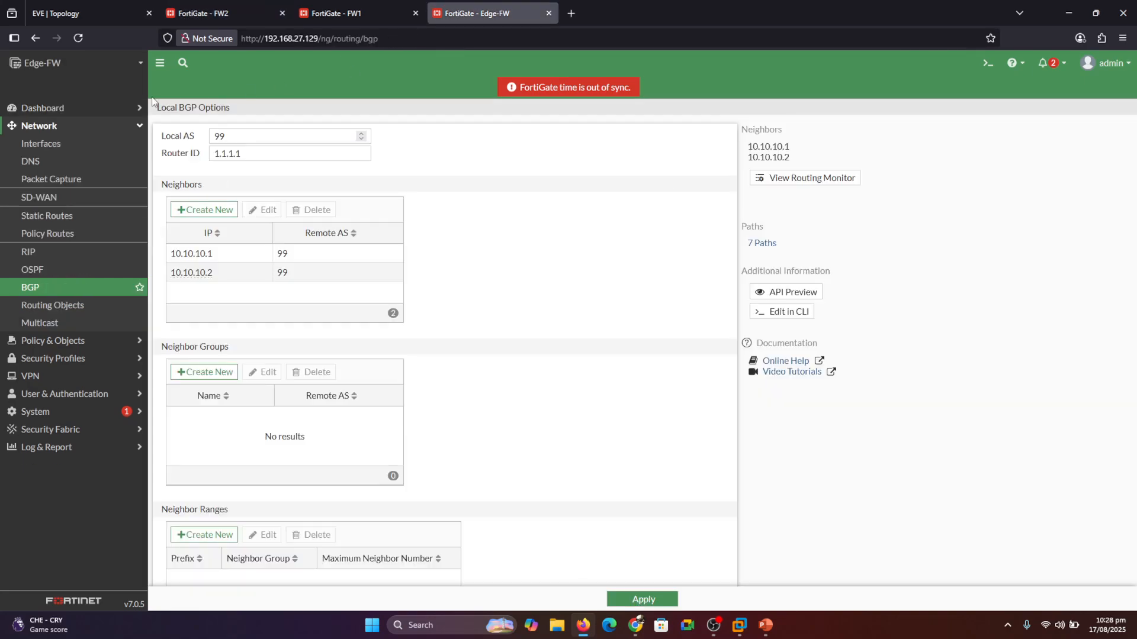
click(42, 109)
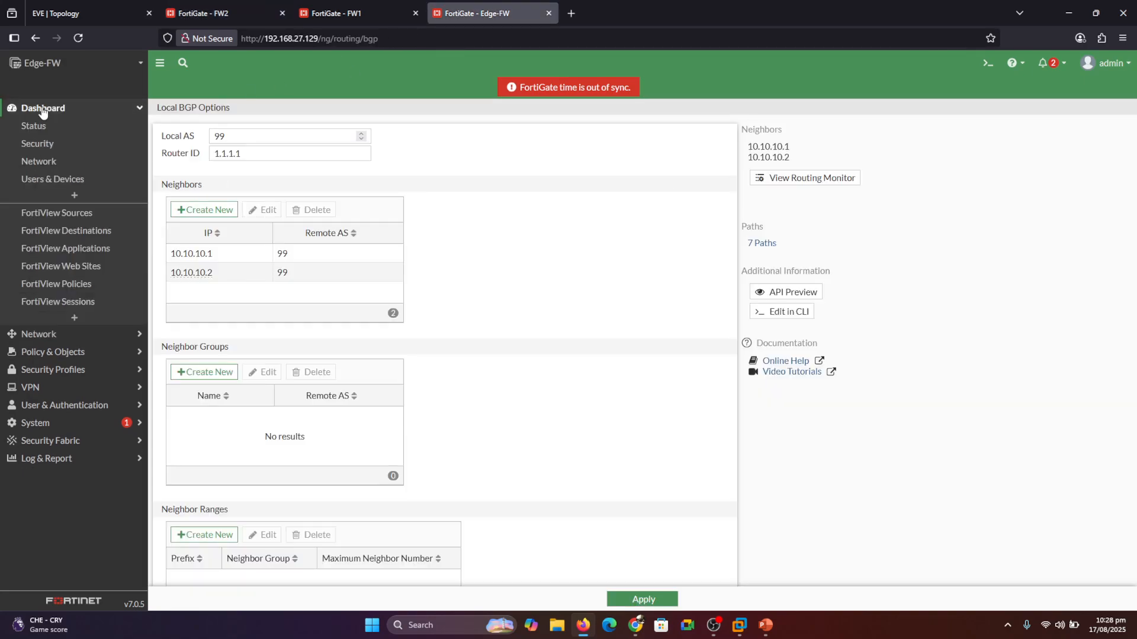
click(53, 303)
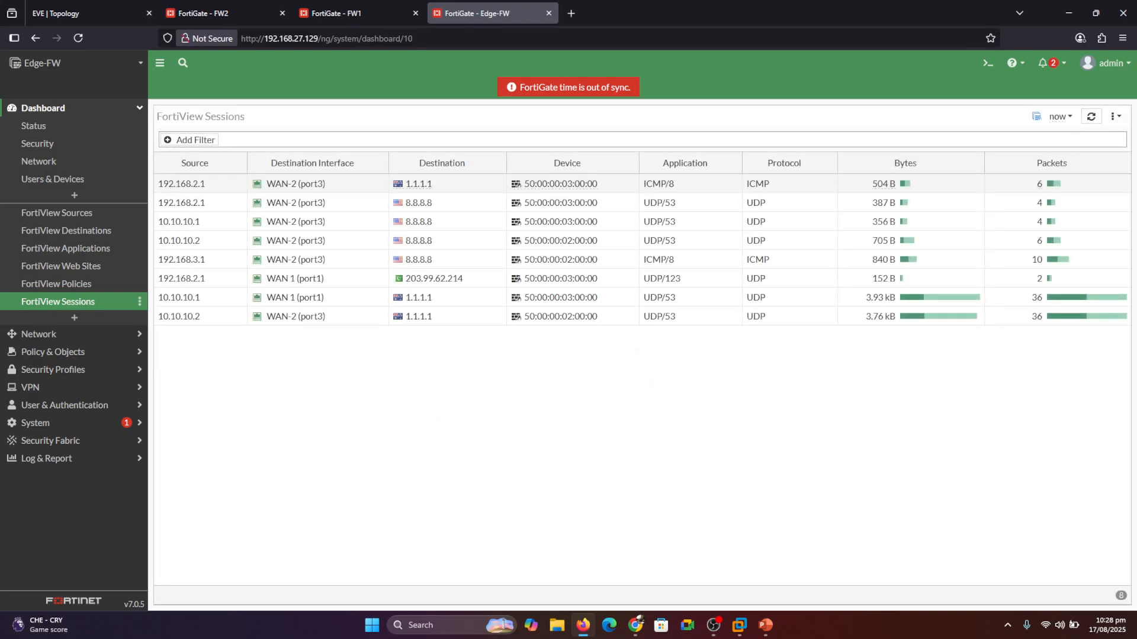
Step: Mark the 192.168.2.1, 192.168.3.1 and 10.10.10.x session sources and the WAN-2 destination interface with the pen, and clear the markings
drag(214, 191, 242, 175)
drag(211, 261, 237, 257)
drag(211, 302, 237, 297)
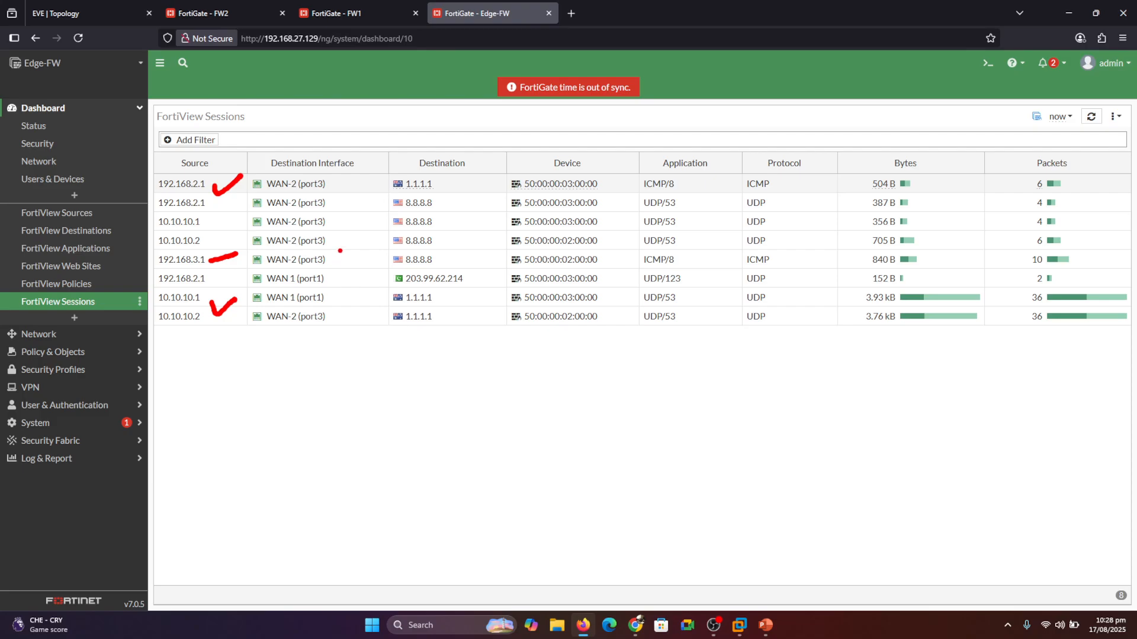
drag(348, 235, 369, 230)
key(Escape)
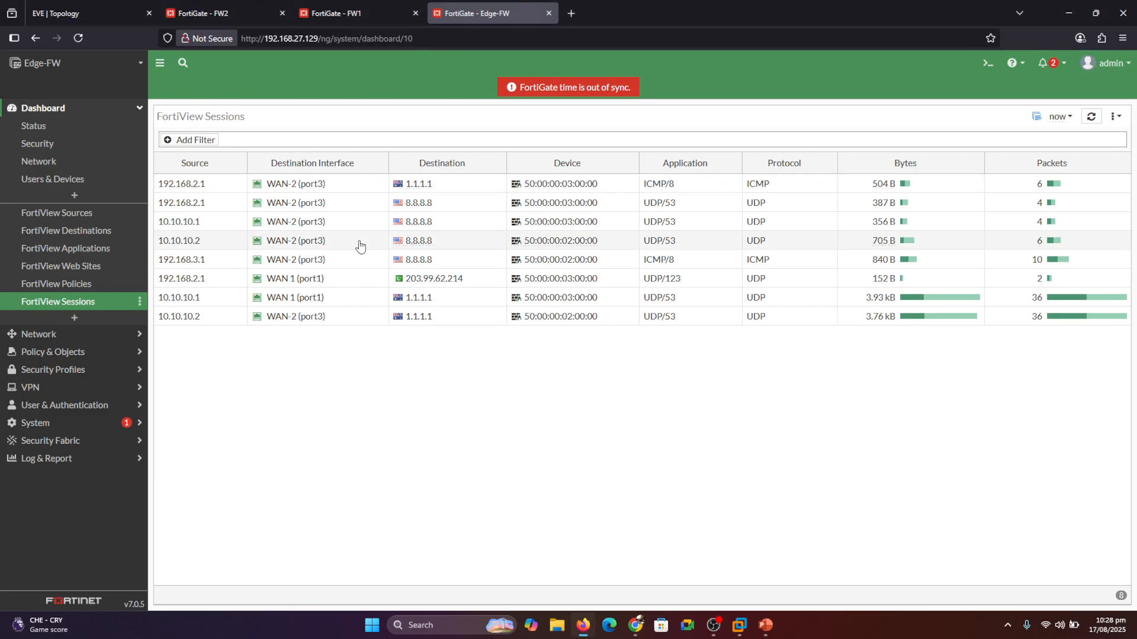
Step: Check Edge-FW's FortiView policies by bytes and its status dashboard
click(65, 283)
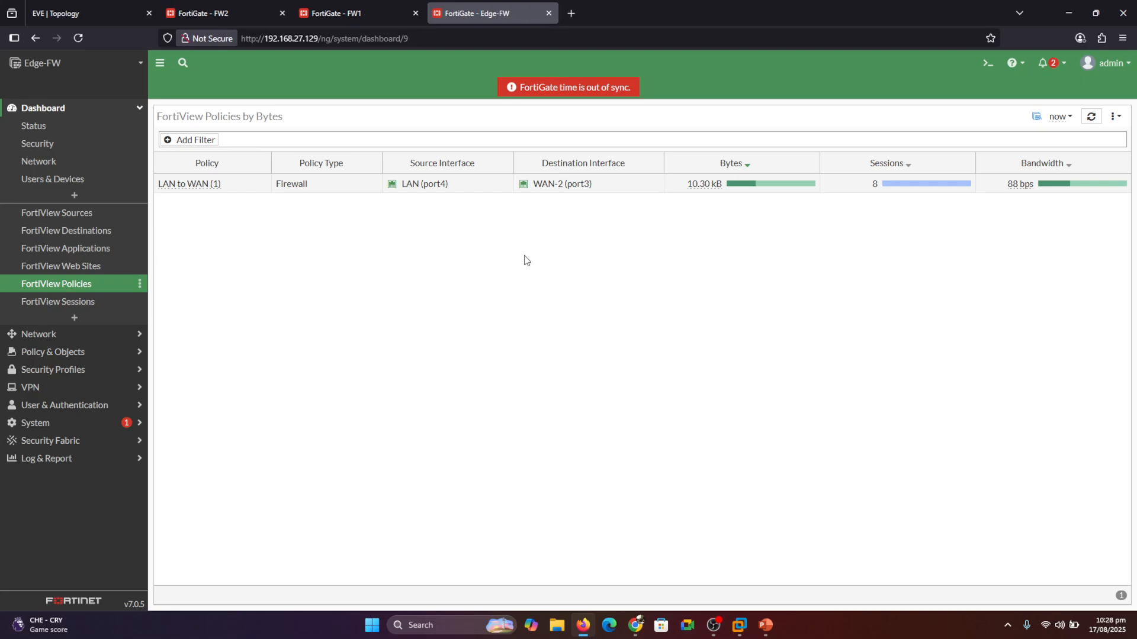
click(44, 126)
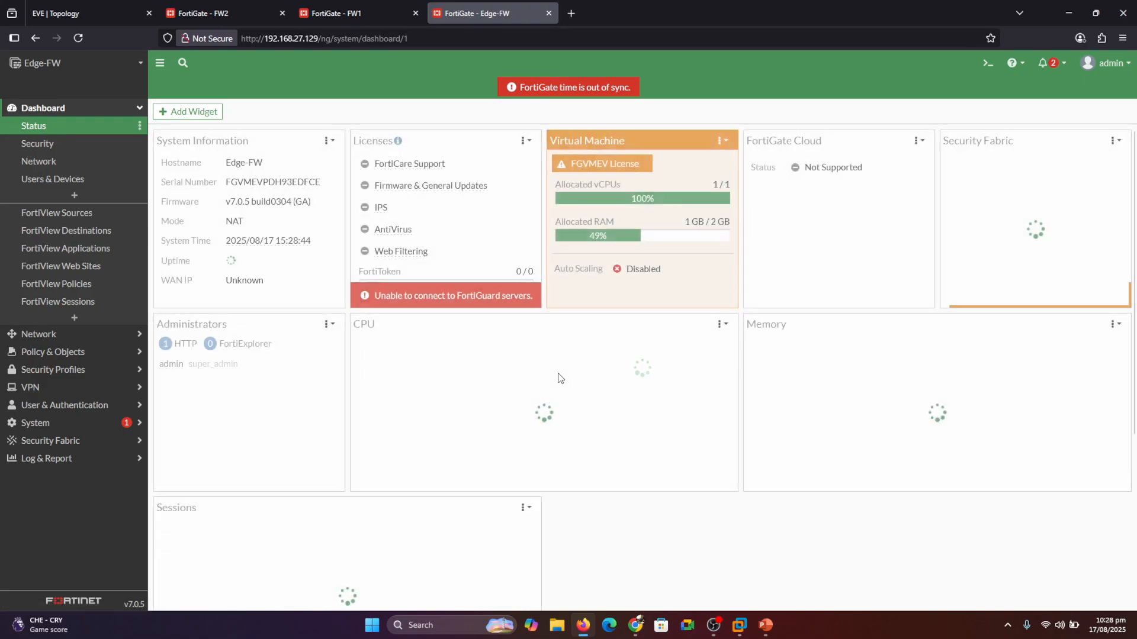
Step: Switch to the NSE-43 iBGP presentation in PowerPoint
mouse_move(765, 625)
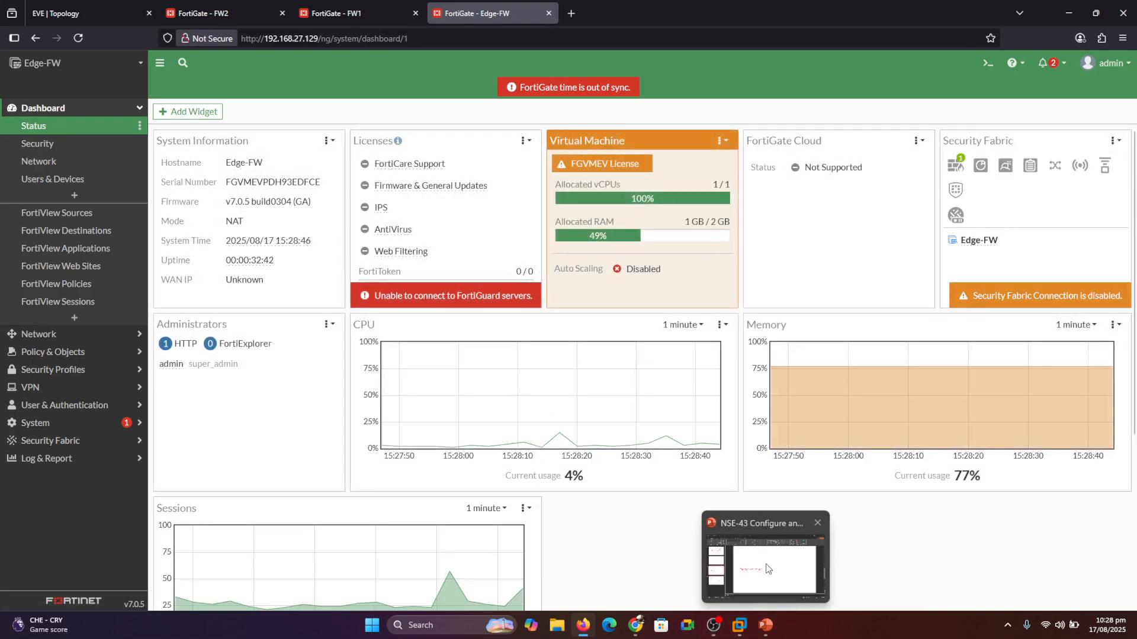
click(767, 568)
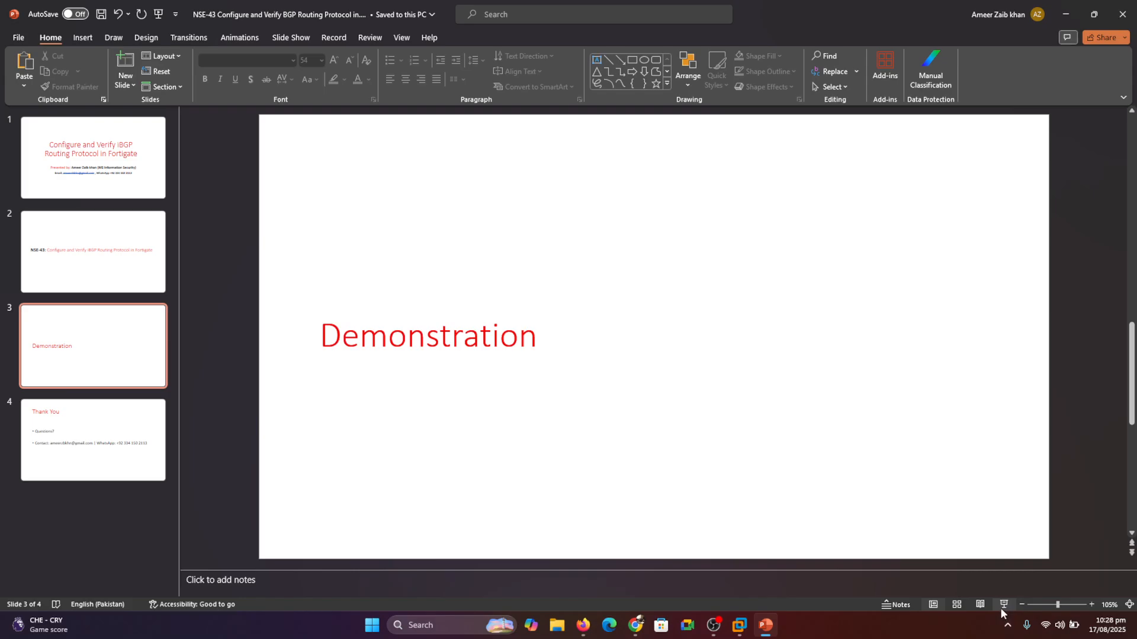